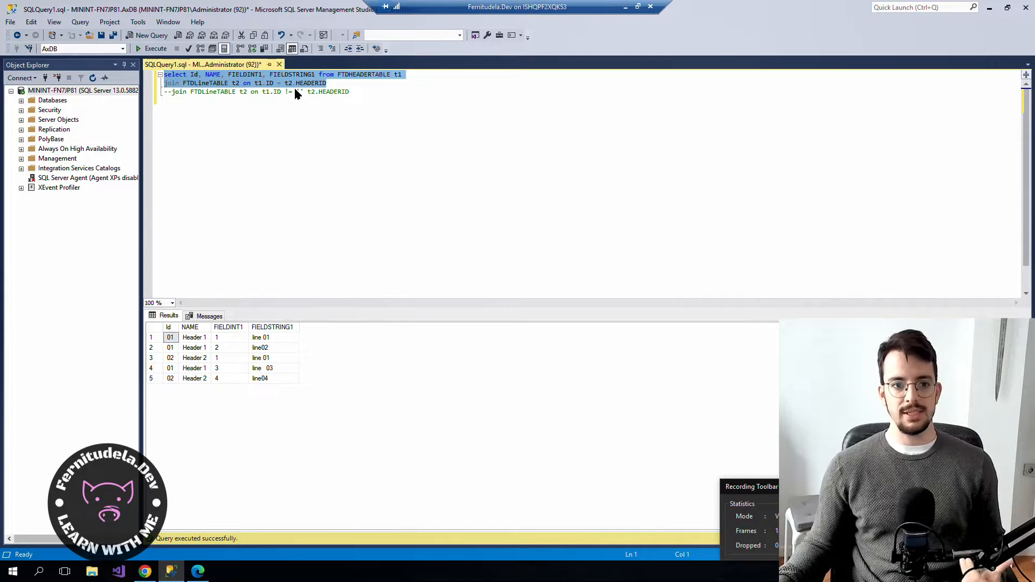
Switch from SSMS to the Finance and Operations Configurations page in Chrome.
click(145, 572)
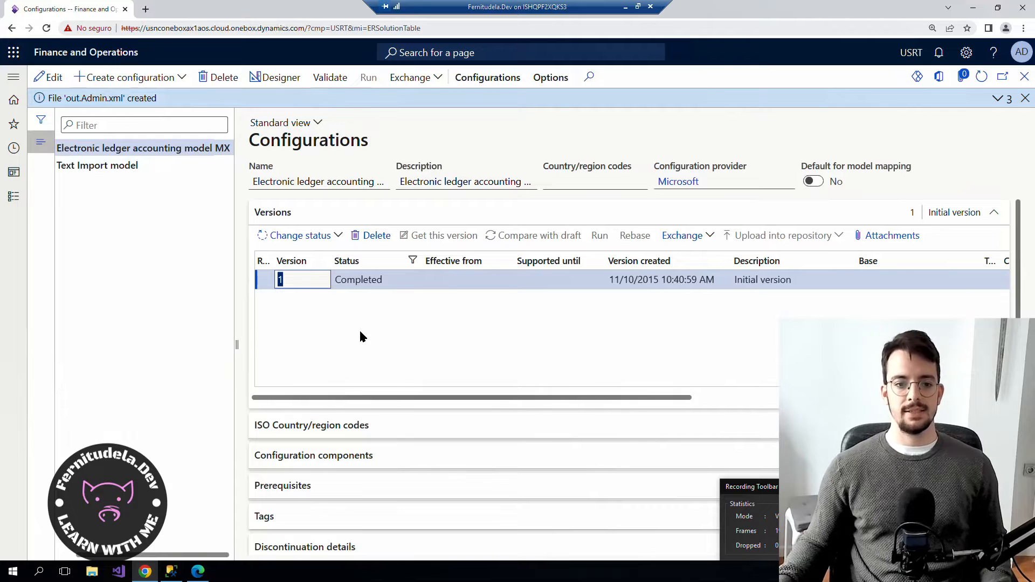
Create the Root configuration 'XML export Model' and open its data model designer.
scroll(335, 397, right, 2)
scroll(309, 389, left, 2)
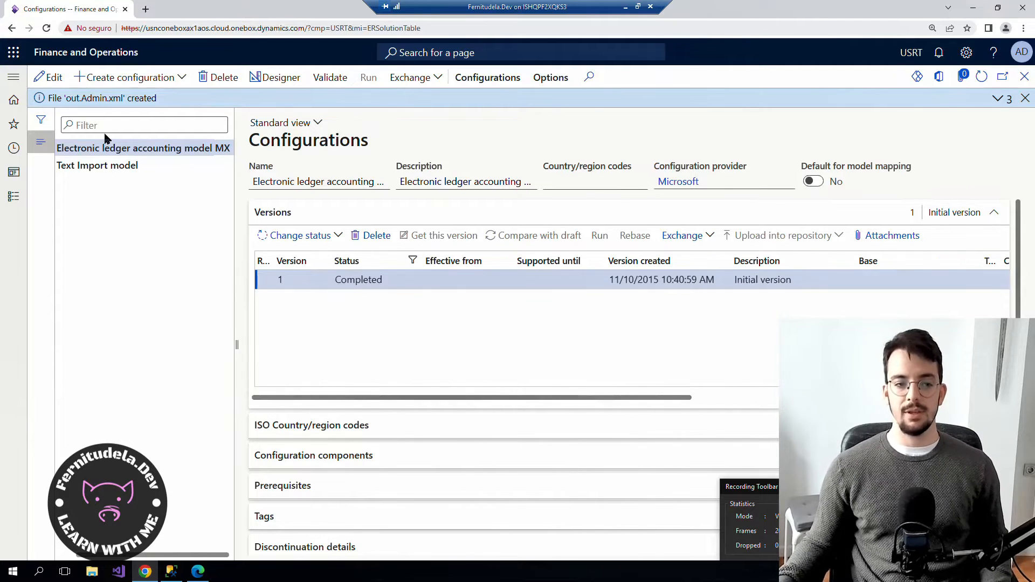
click(172, 77)
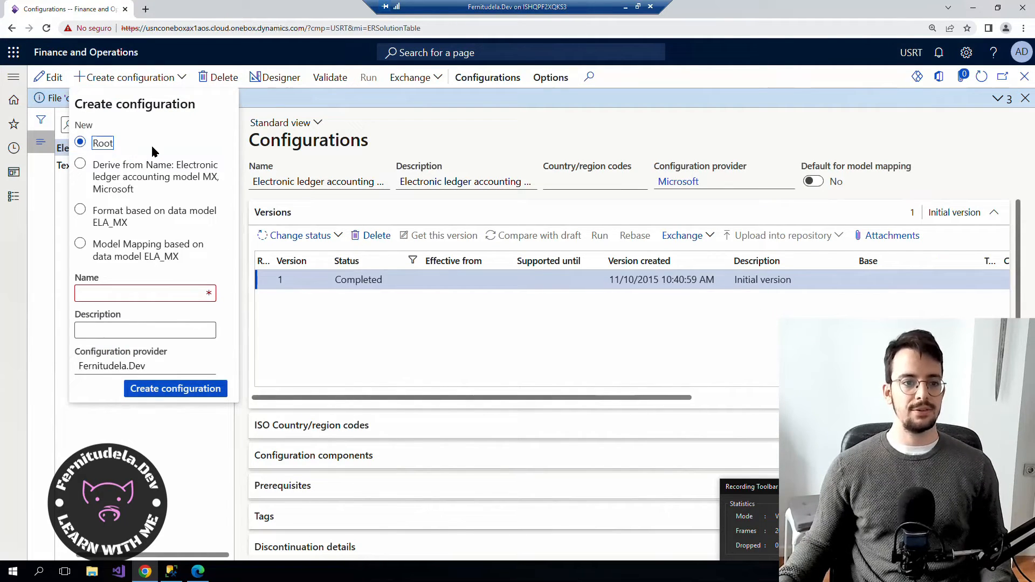
click(112, 253)
click(102, 142)
click(140, 292)
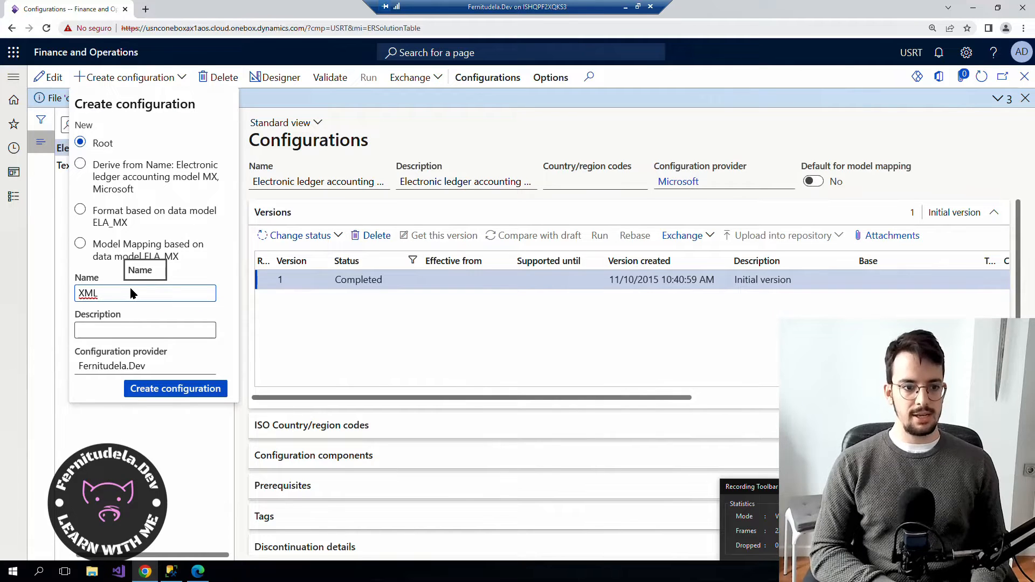
text(ort)
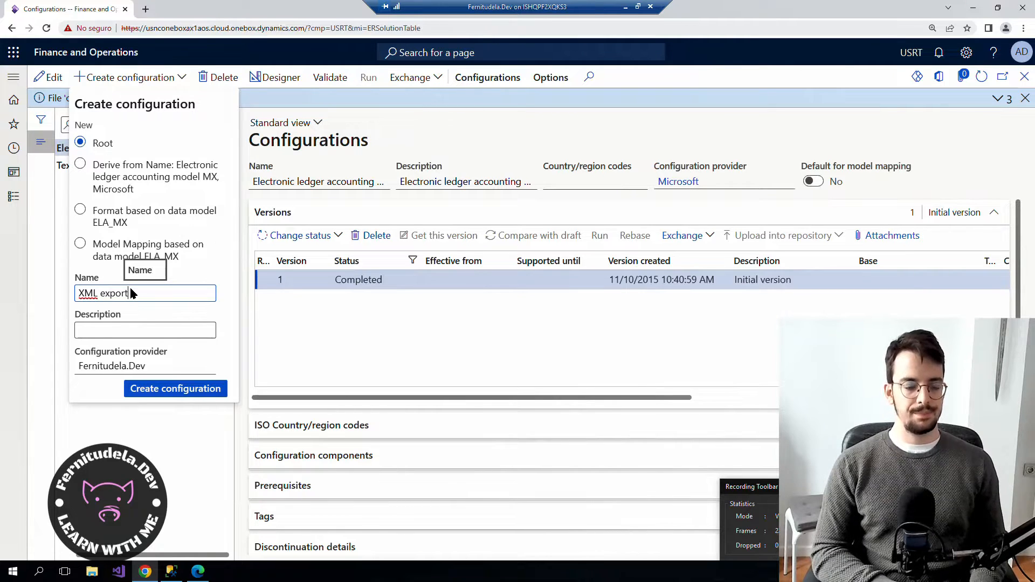
text( M)
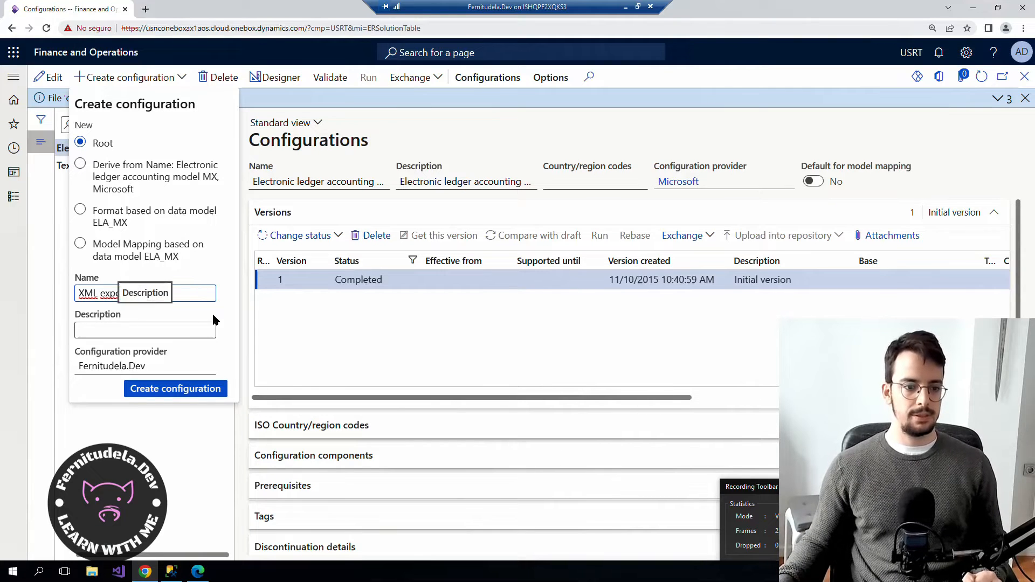
drag(146, 294, 129, 294)
key(BackSpace)
text(Model)
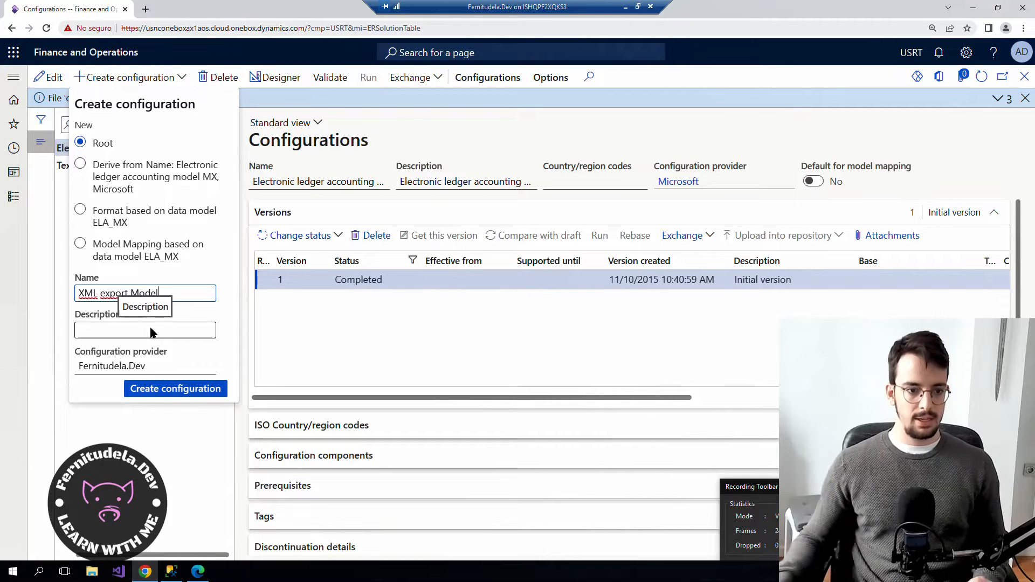
click(166, 390)
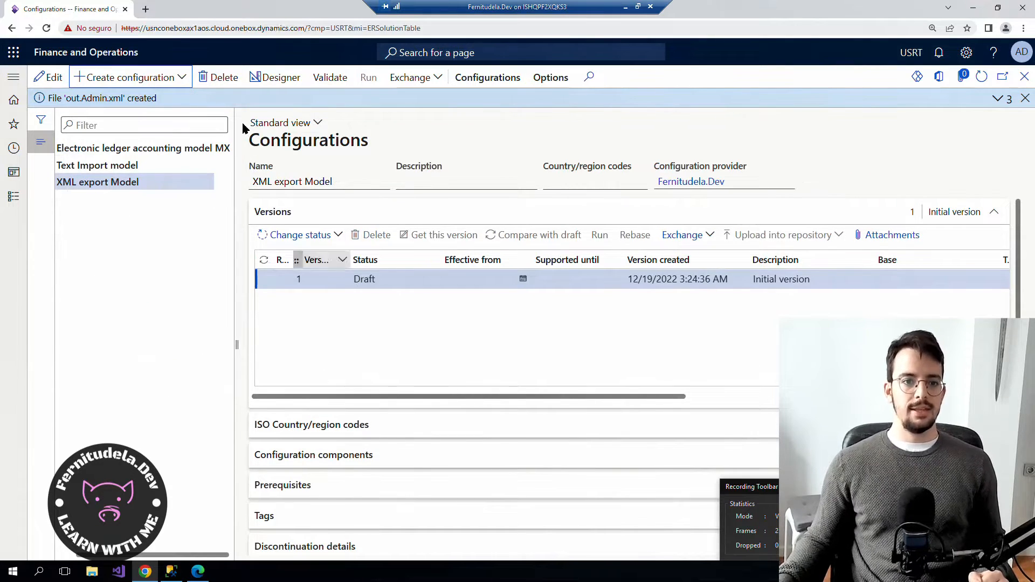
click(273, 77)
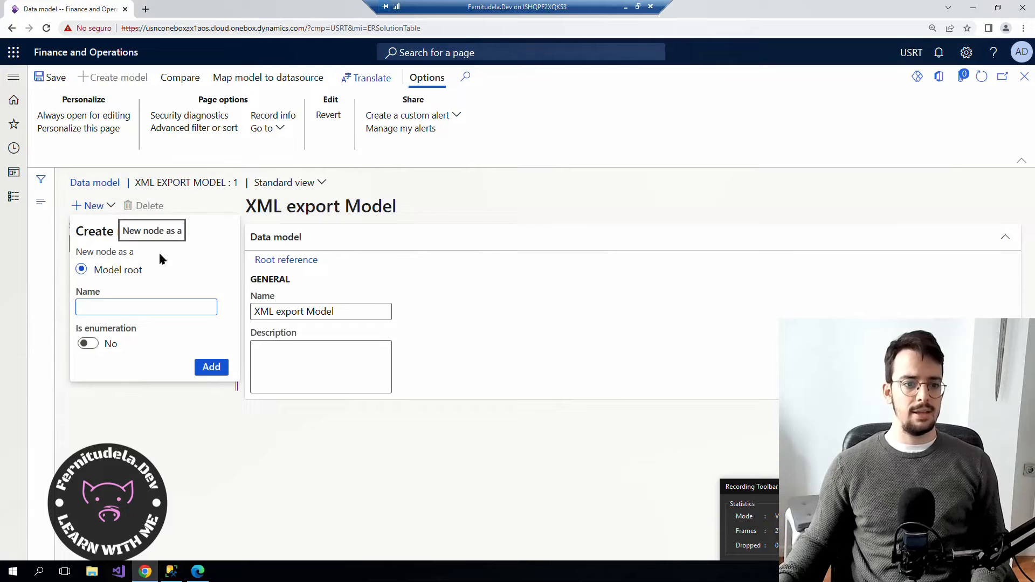
Add a trial 'Header' root node, then delete it so the model has no nodes.
text(Header)
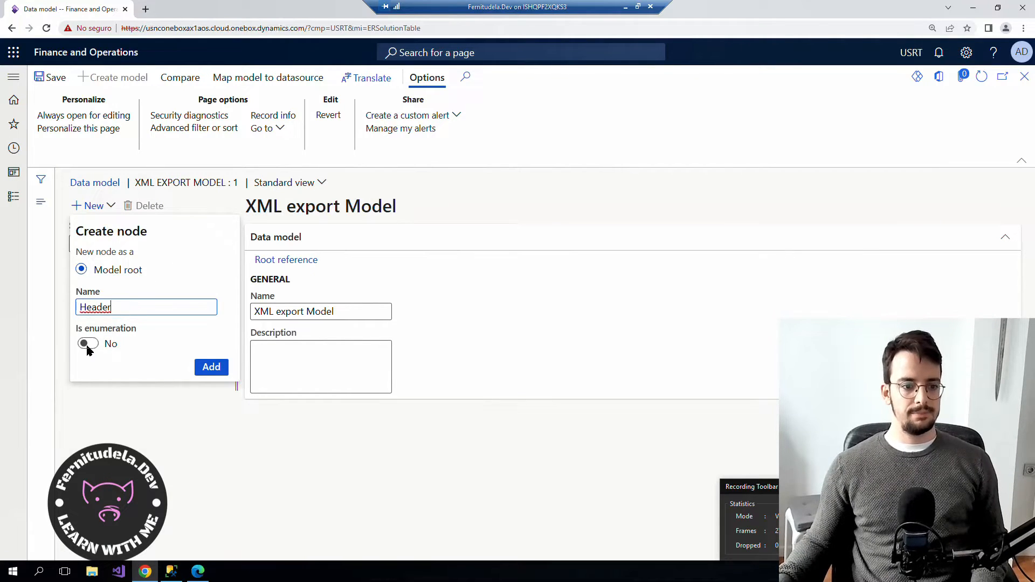
click(215, 370)
scroll(365, 377, down, 1)
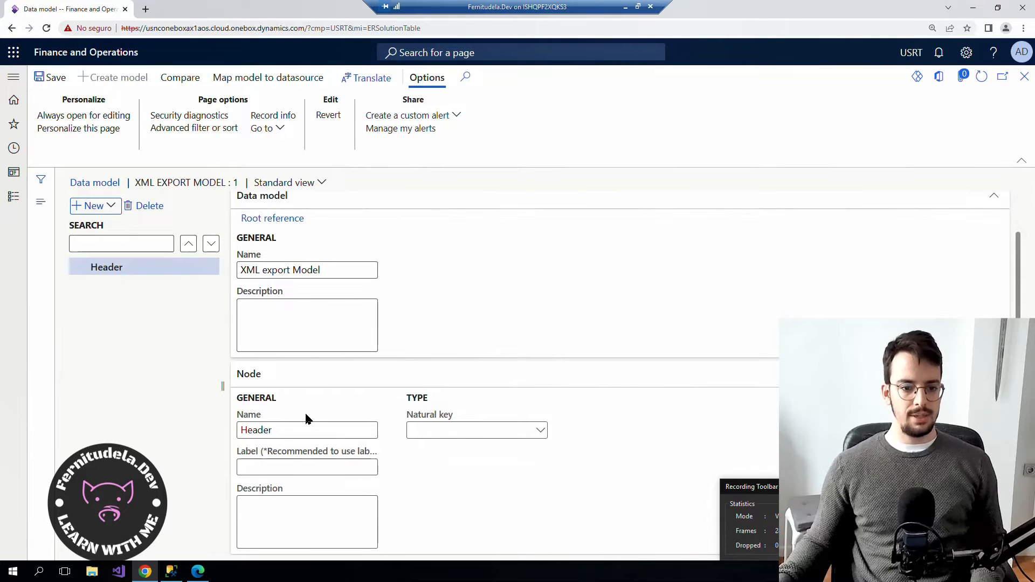
click(111, 207)
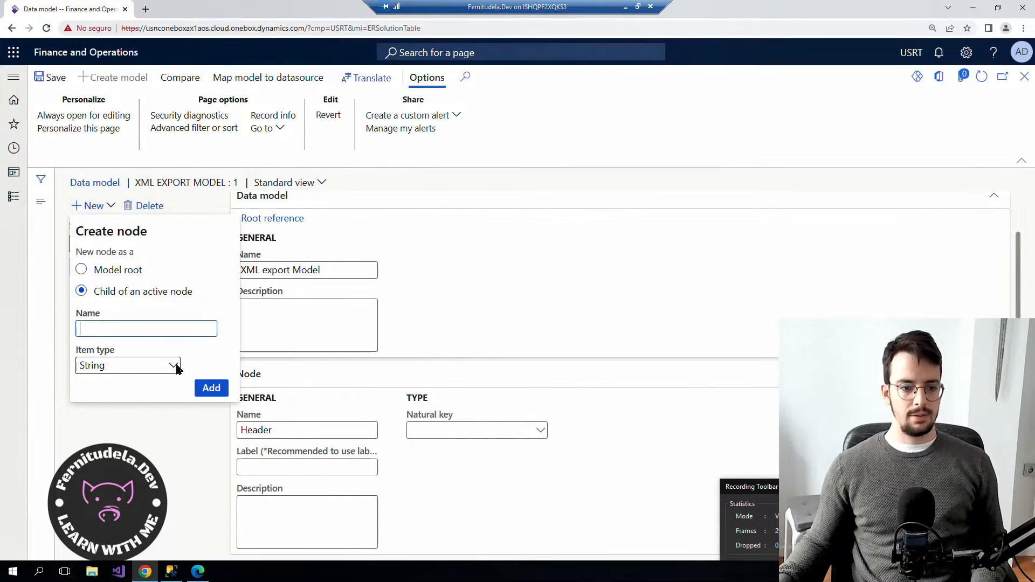
click(158, 422)
click(112, 207)
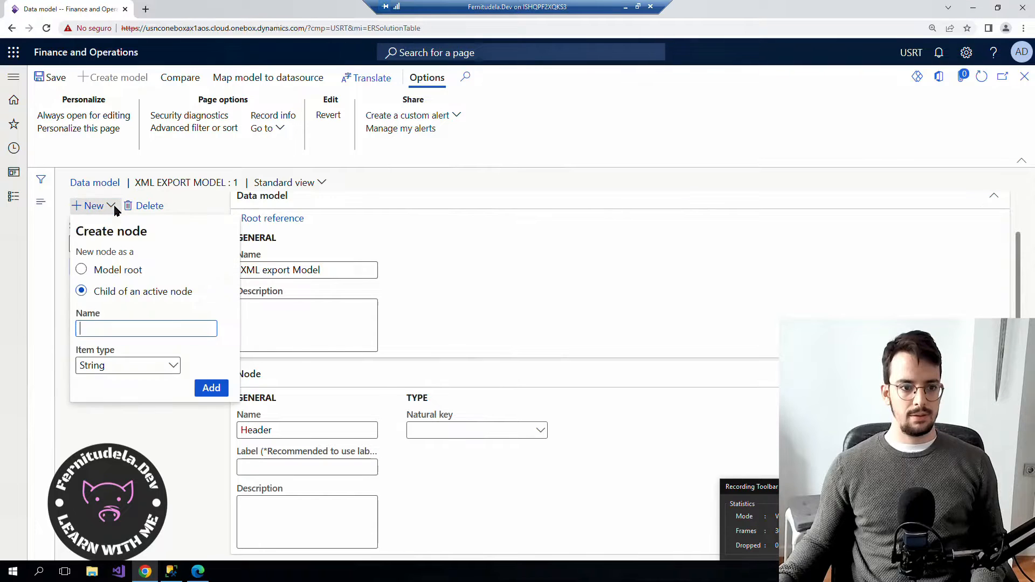
click(113, 209)
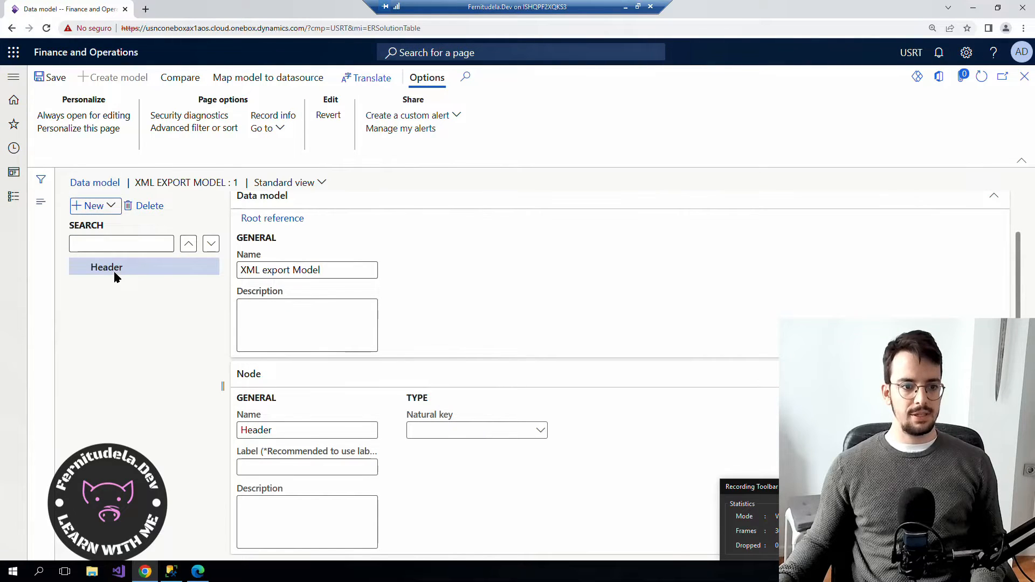
click(135, 210)
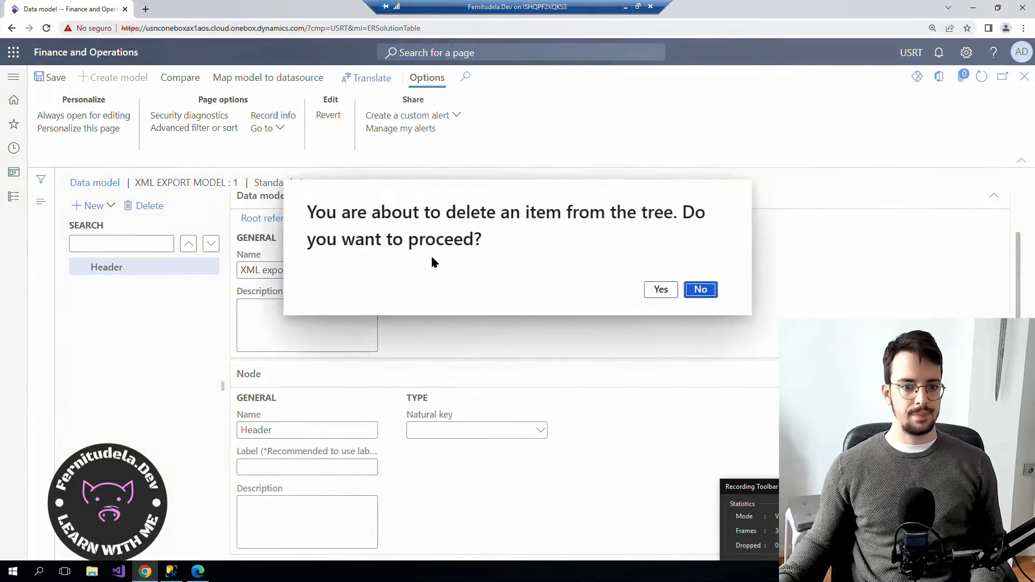
click(661, 290)
click(110, 206)
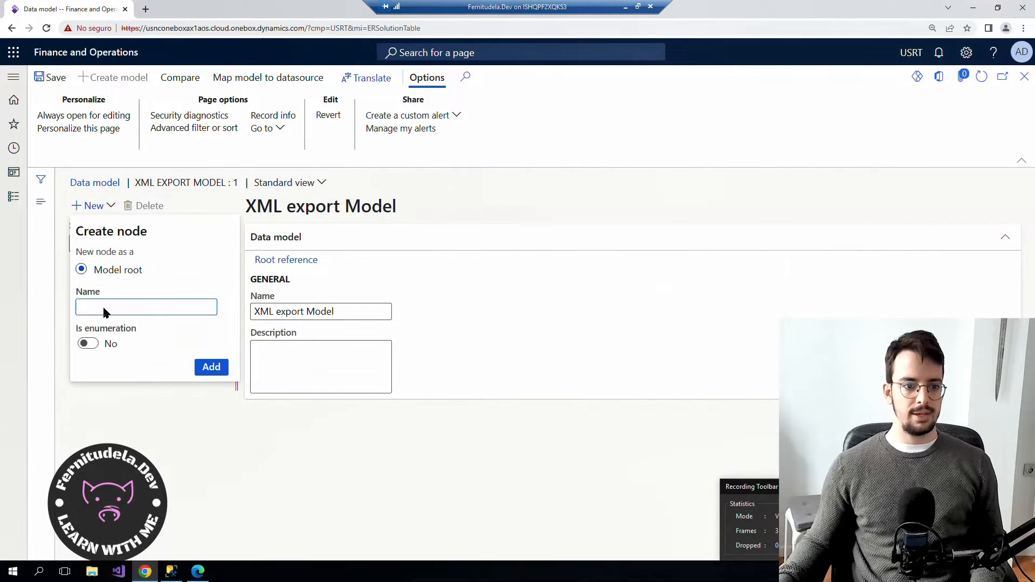
Add the Model root node with a 'Header' Record list child.
text(Model)
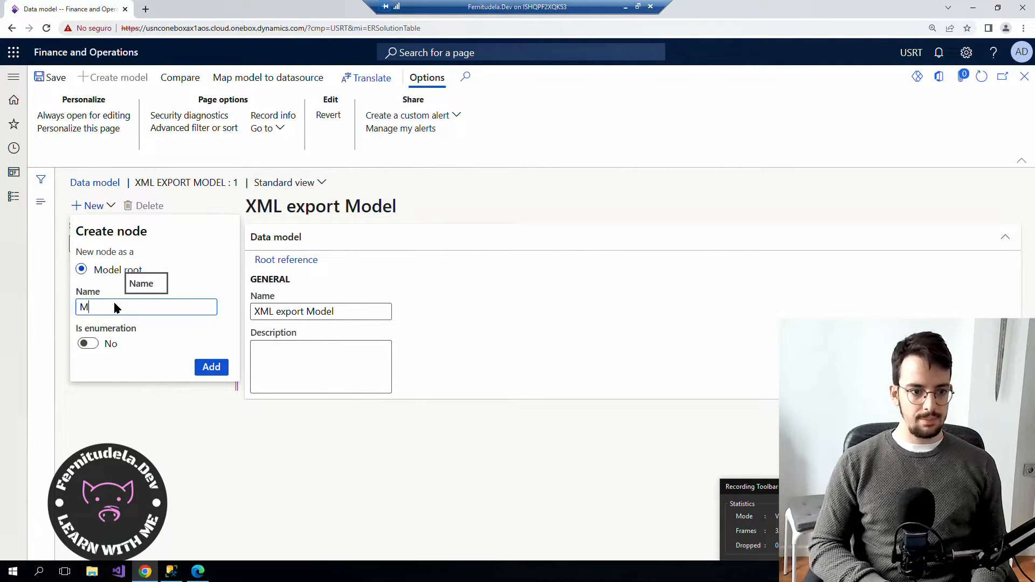
click(211, 367)
click(94, 206)
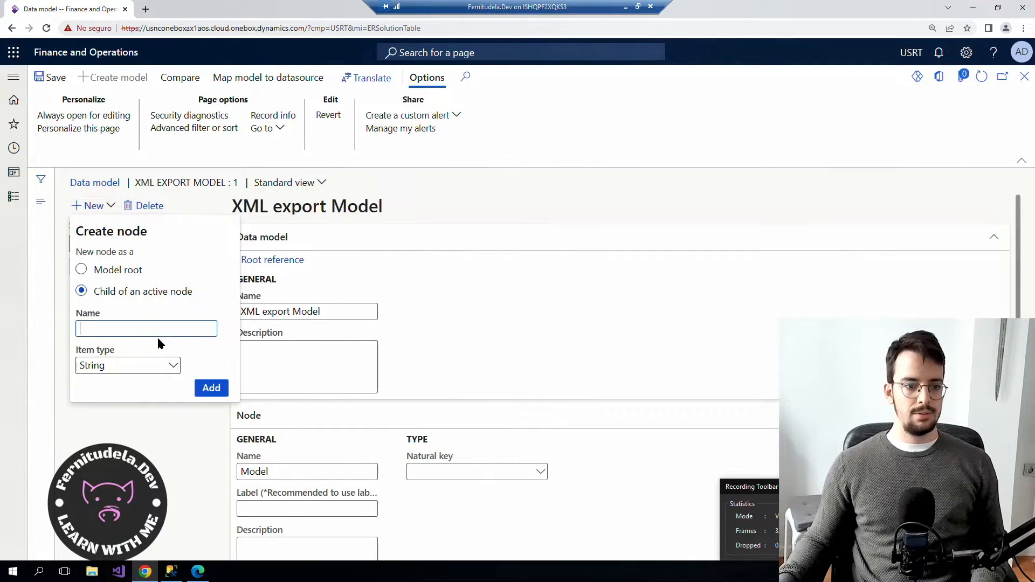
click(159, 366)
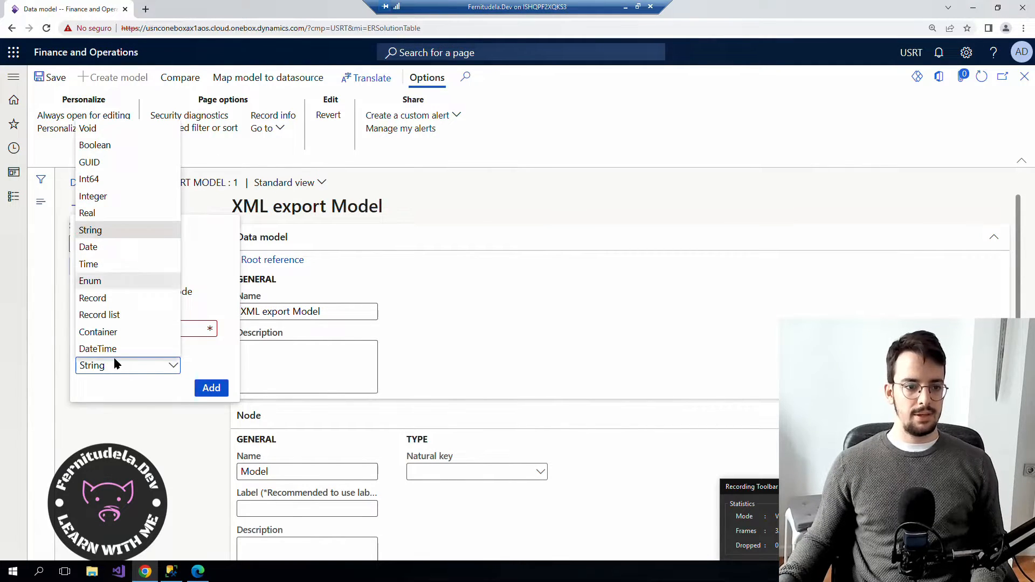
click(111, 317)
click(110, 331)
text(Header)
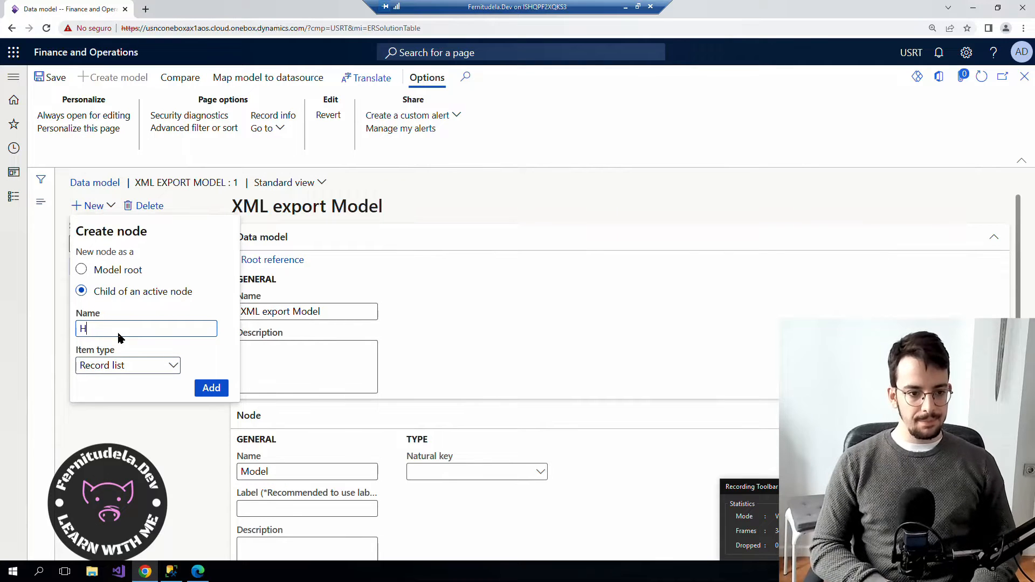
click(211, 388)
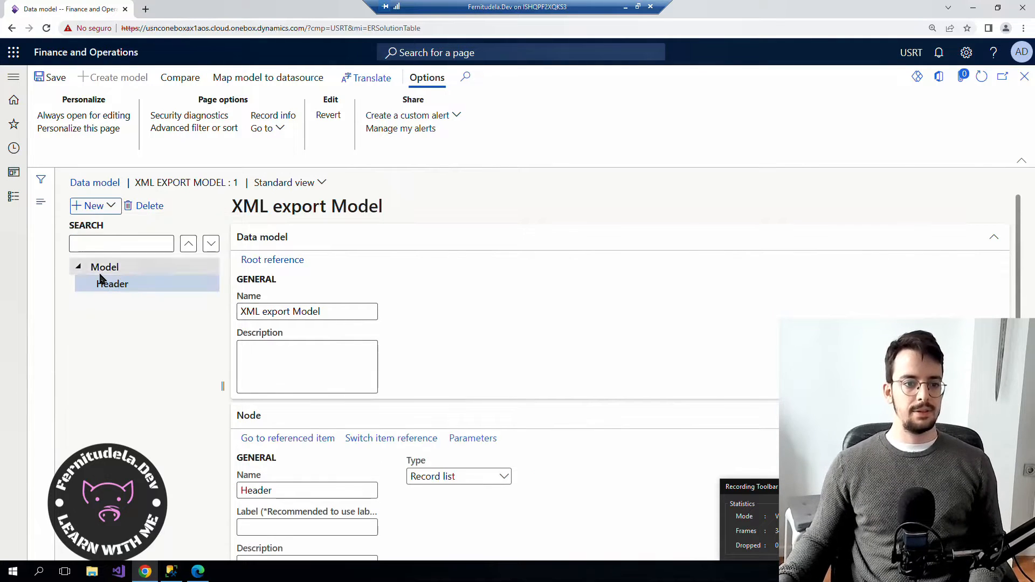
Add a String field under Header named Id, then rename it to HeaderId.
click(94, 206)
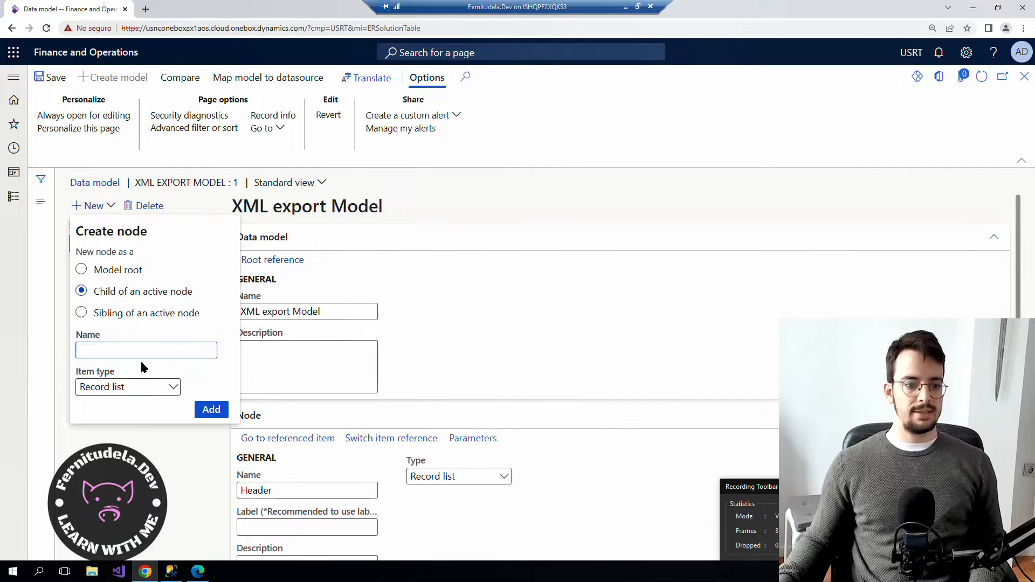
click(173, 388)
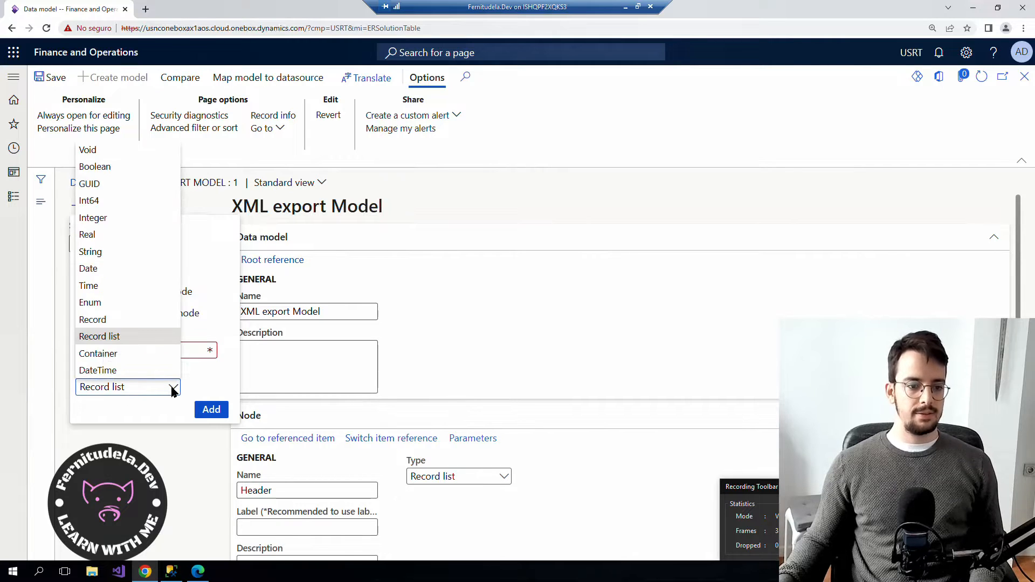
click(105, 251)
click(118, 352)
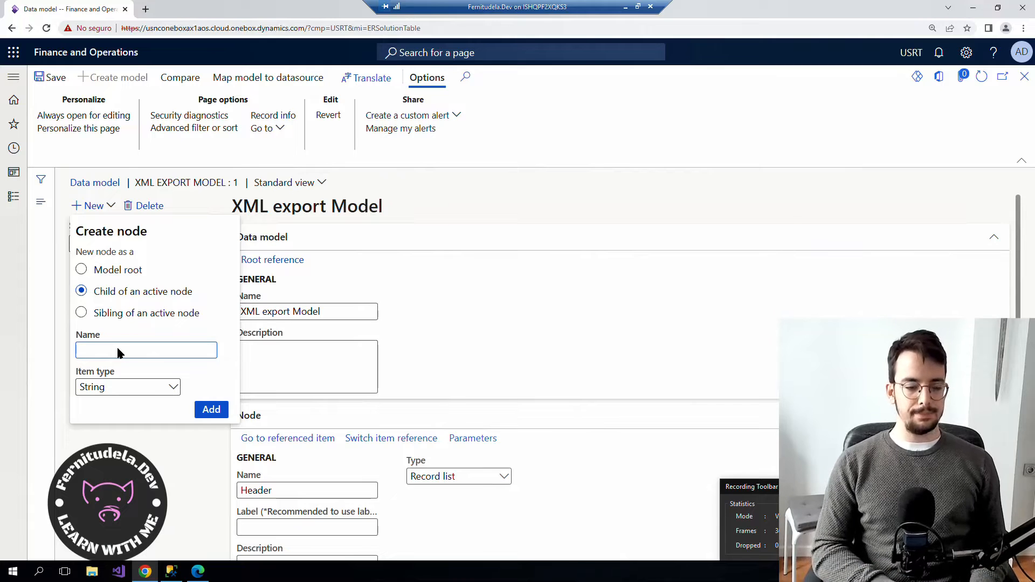
text(Id)
click(214, 412)
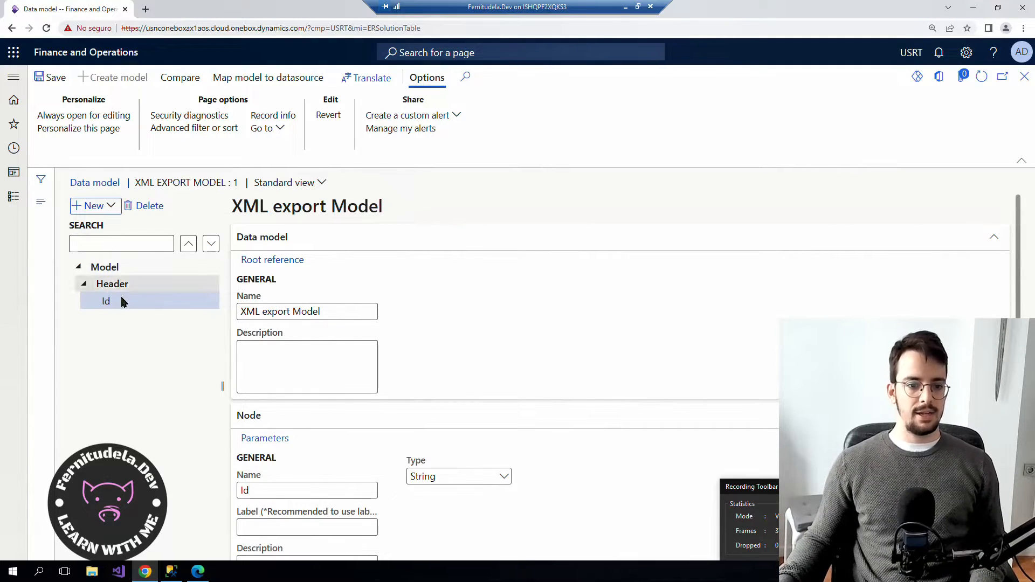
click(247, 491)
text(Header)
click(115, 298)
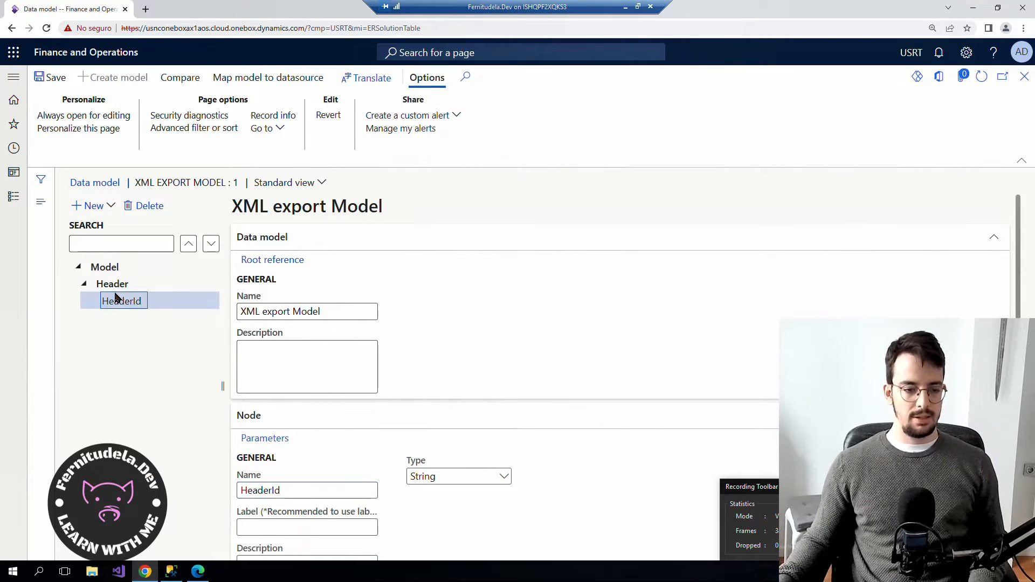
Add a second String field 'HeaderName' under Header.
click(113, 284)
click(107, 205)
click(114, 352)
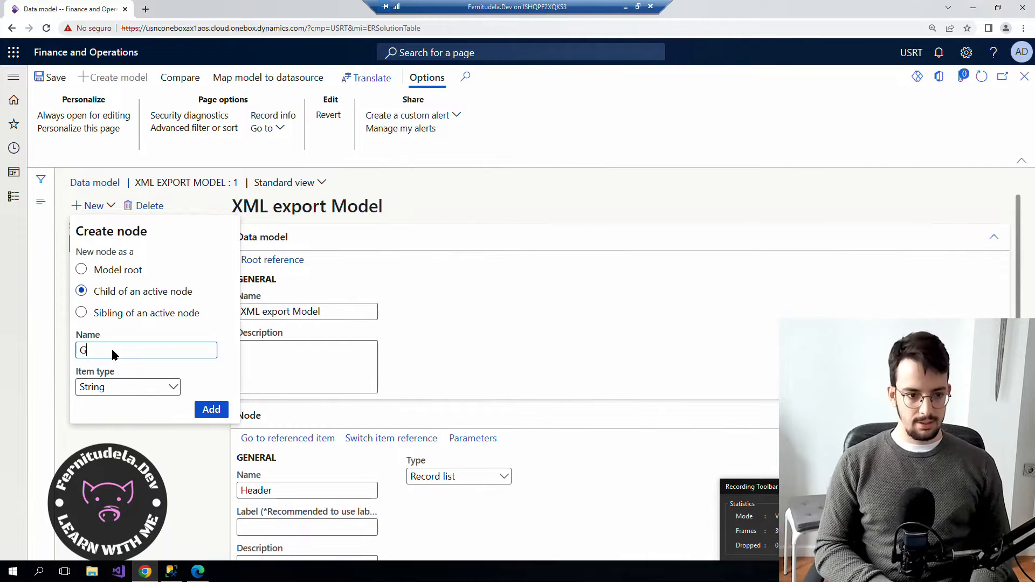
text(HeaderName)
click(212, 410)
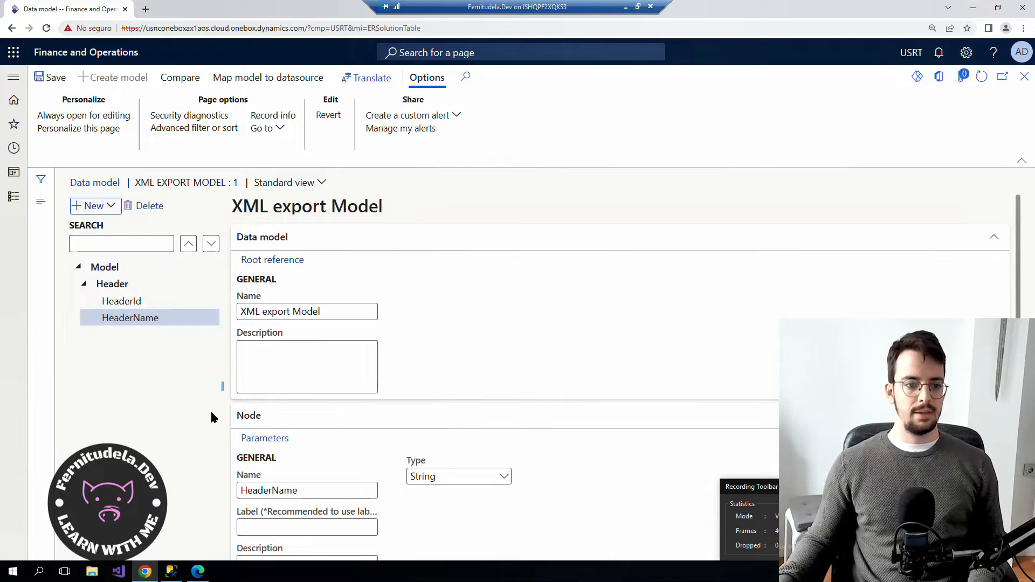
Add a 'Lines' Record list as a child of Header.
click(113, 284)
click(102, 208)
click(174, 387)
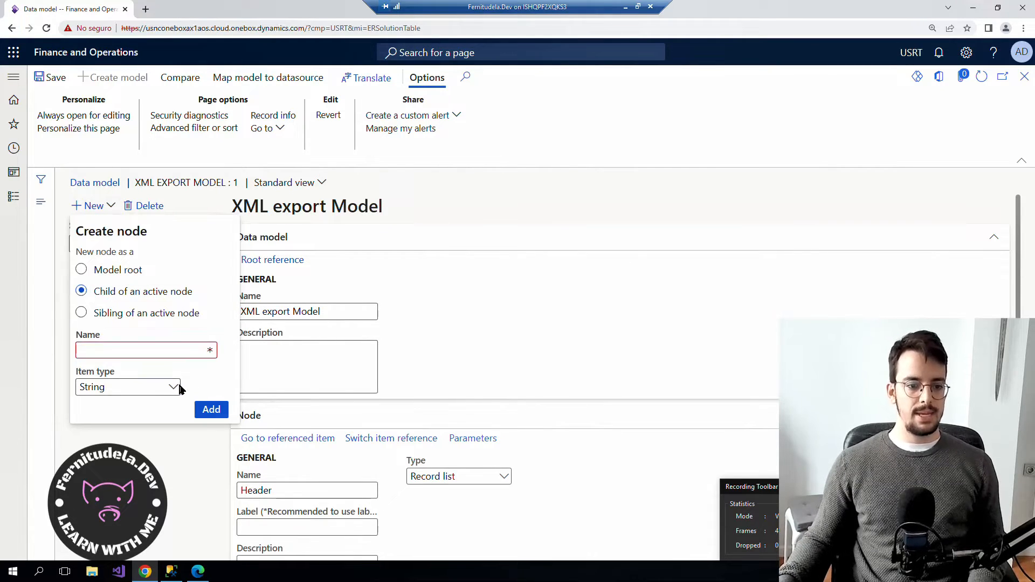
click(96, 337)
click(132, 352)
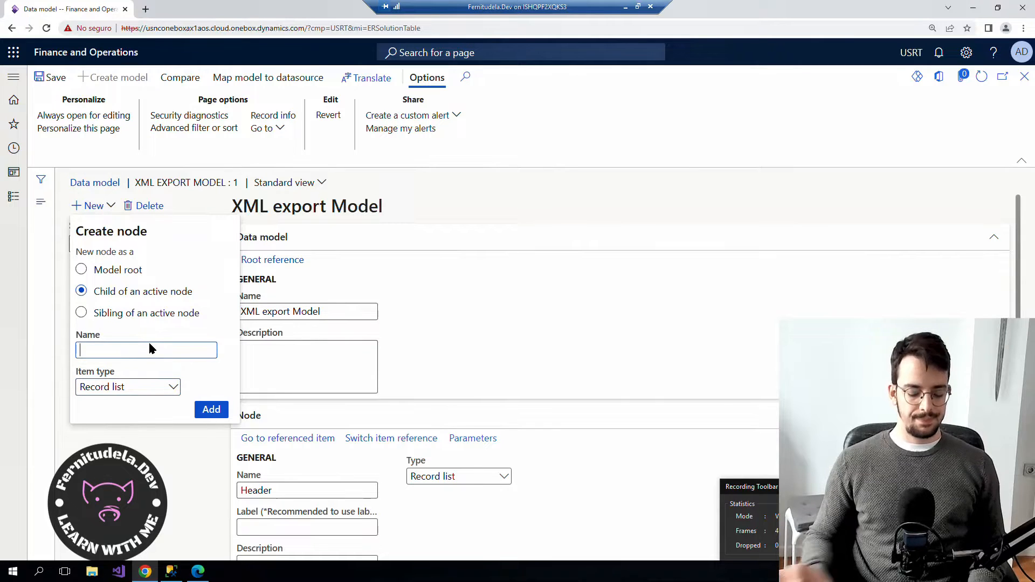
text(Lines)
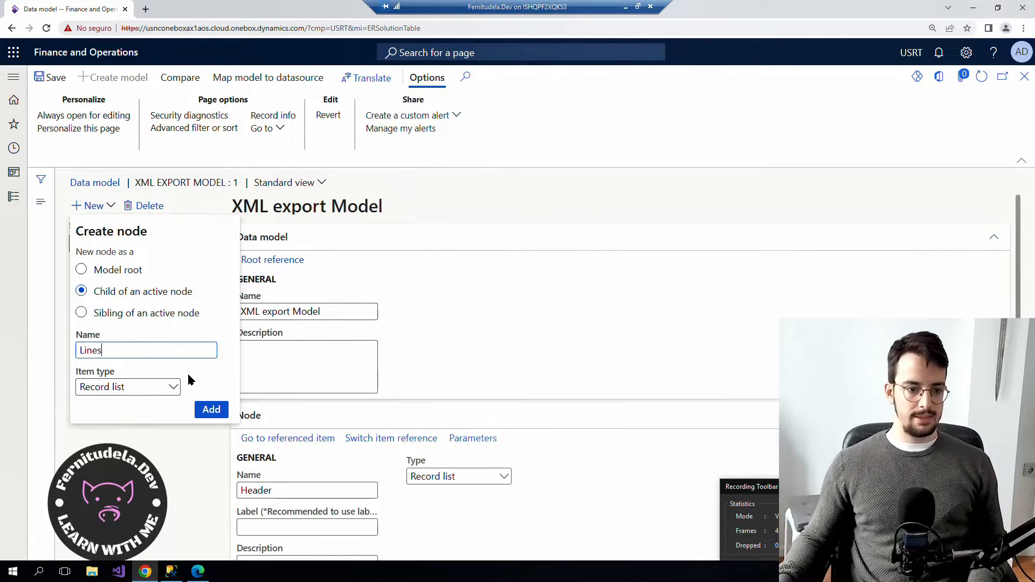
click(211, 410)
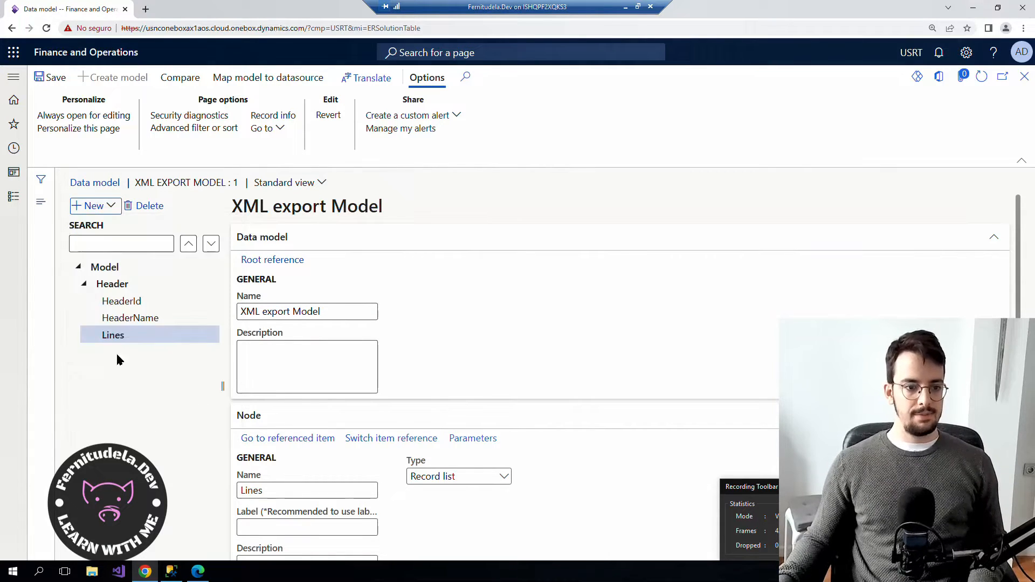
Add an Integer field 'FieldInt' under Lines.
click(111, 205)
click(169, 388)
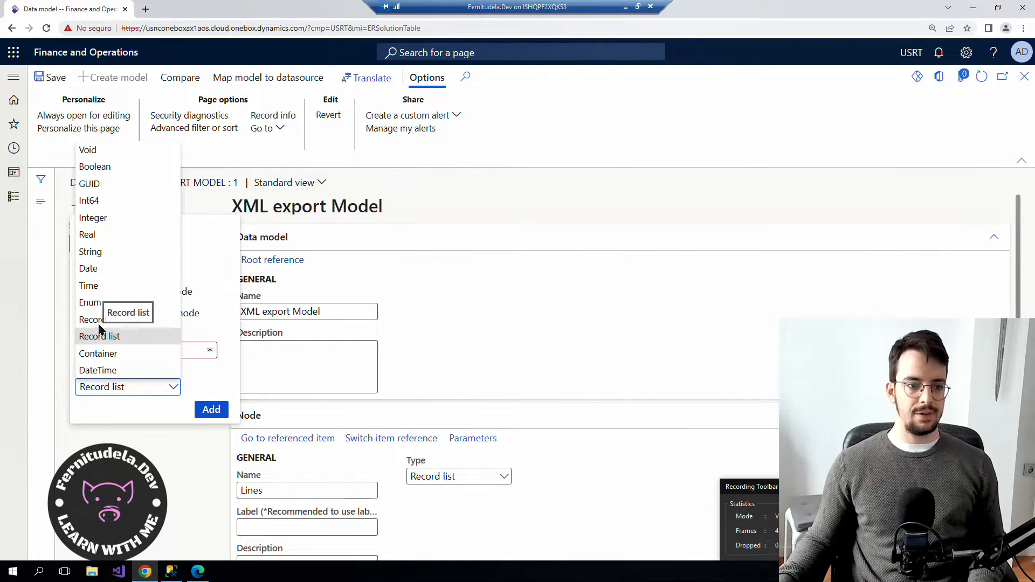
click(93, 218)
click(102, 351)
text(G)
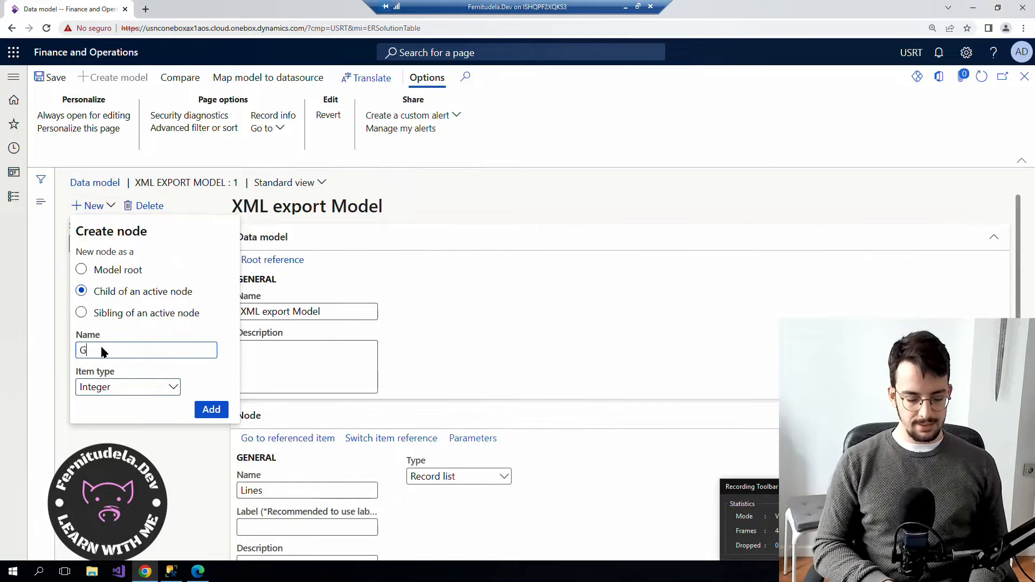
text(ieldInt)
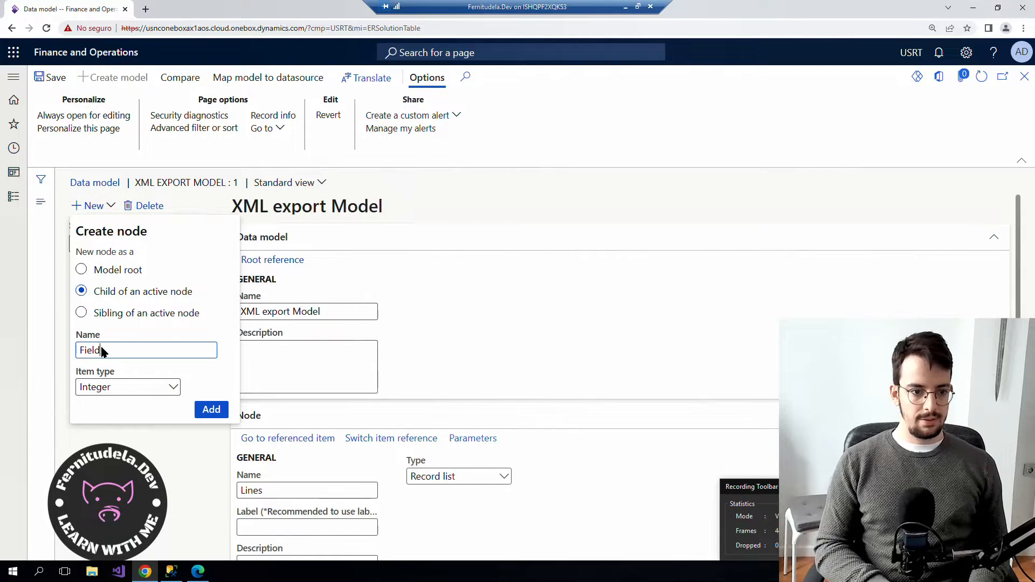
click(210, 410)
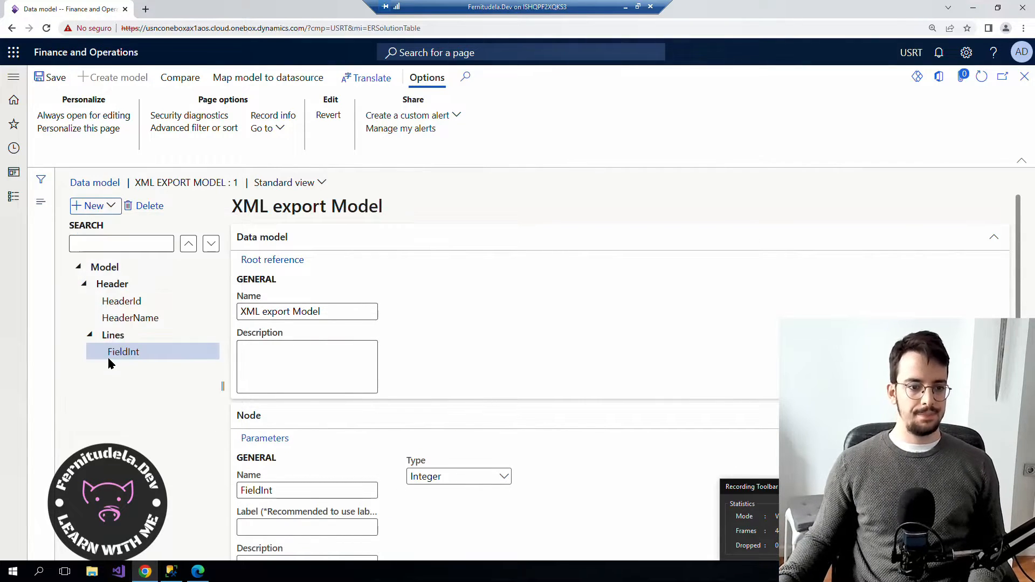
Add a String field 'FieldStr' beside FieldInt and save the data model.
click(108, 207)
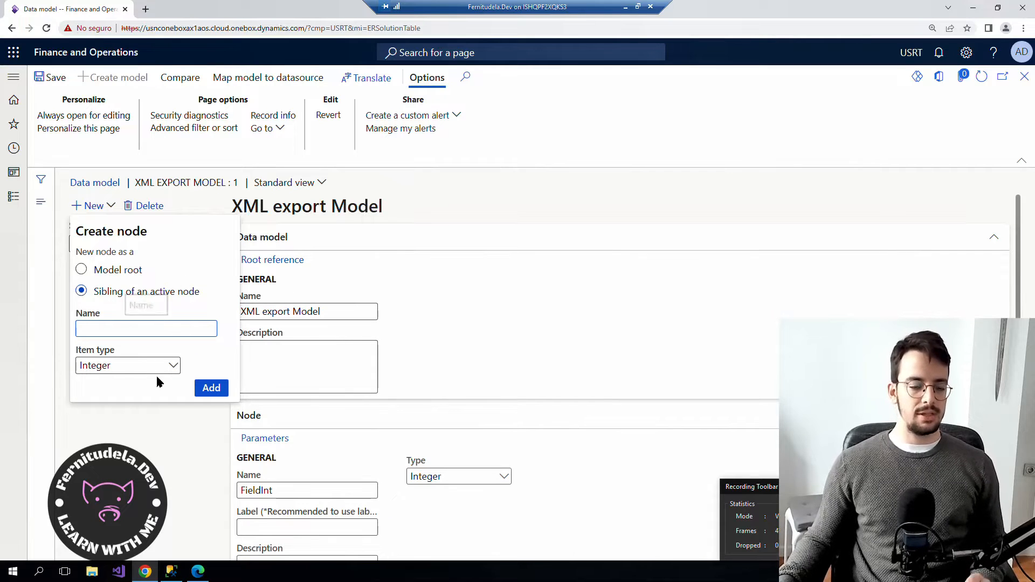
click(171, 368)
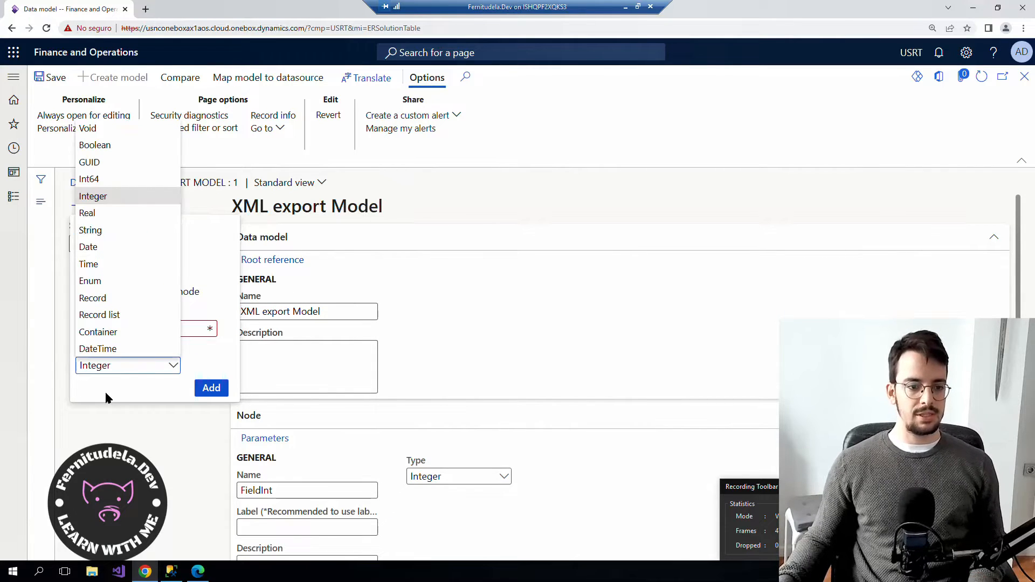
click(90, 230)
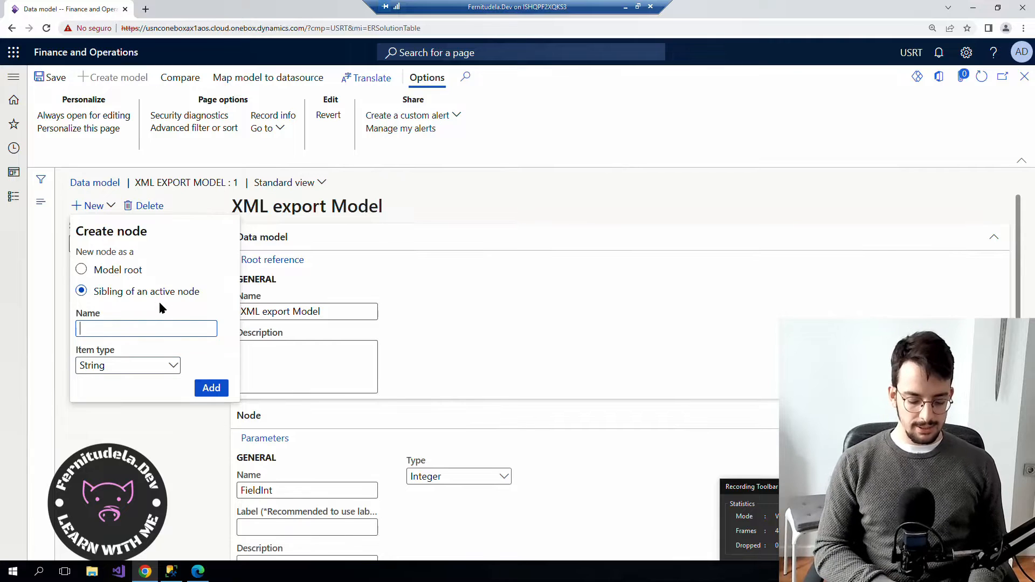
text(FieldStr)
click(218, 392)
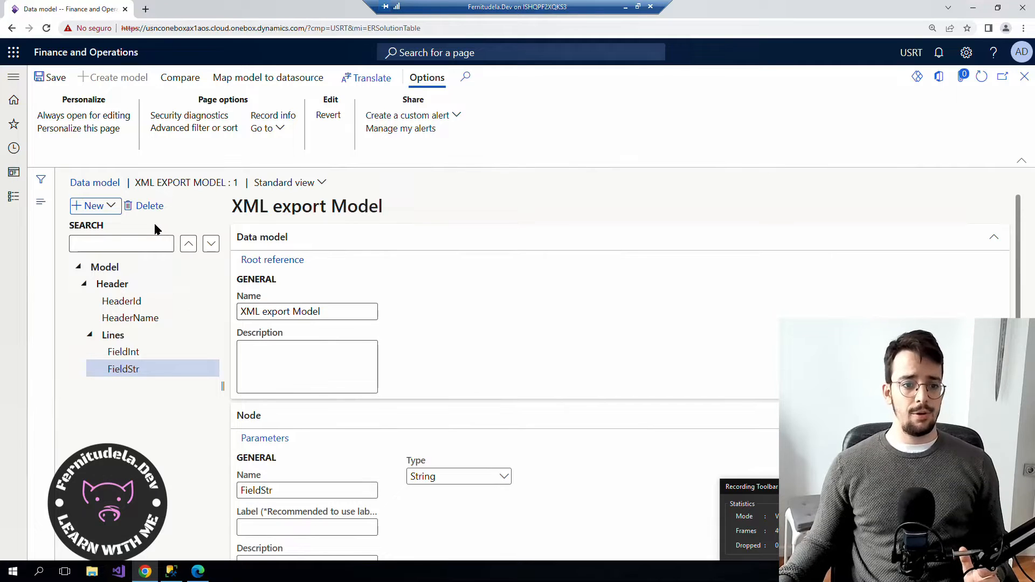
click(49, 81)
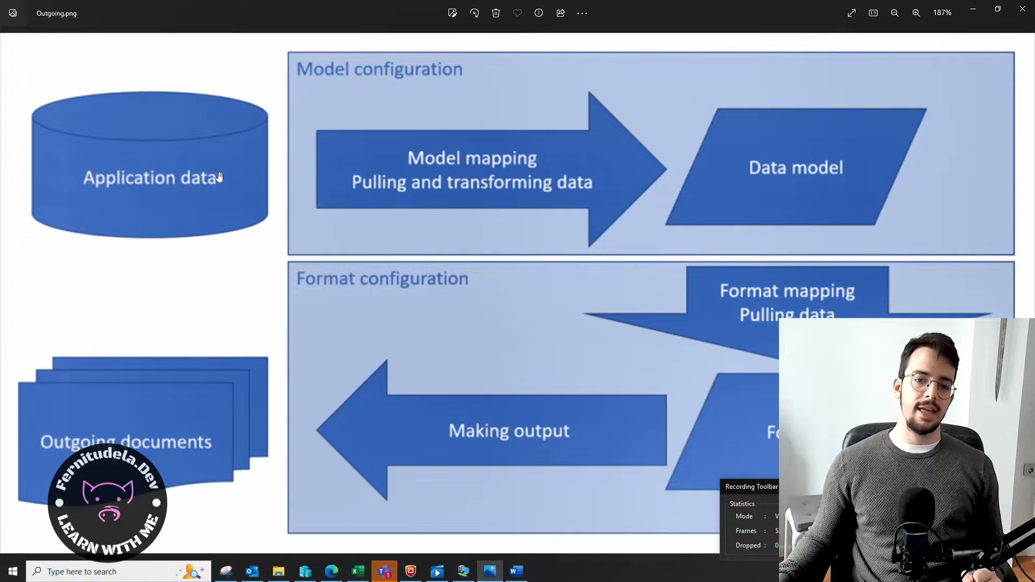
Close the Outgoing.png diagram in Photos to return to the model designer.
click(973, 9)
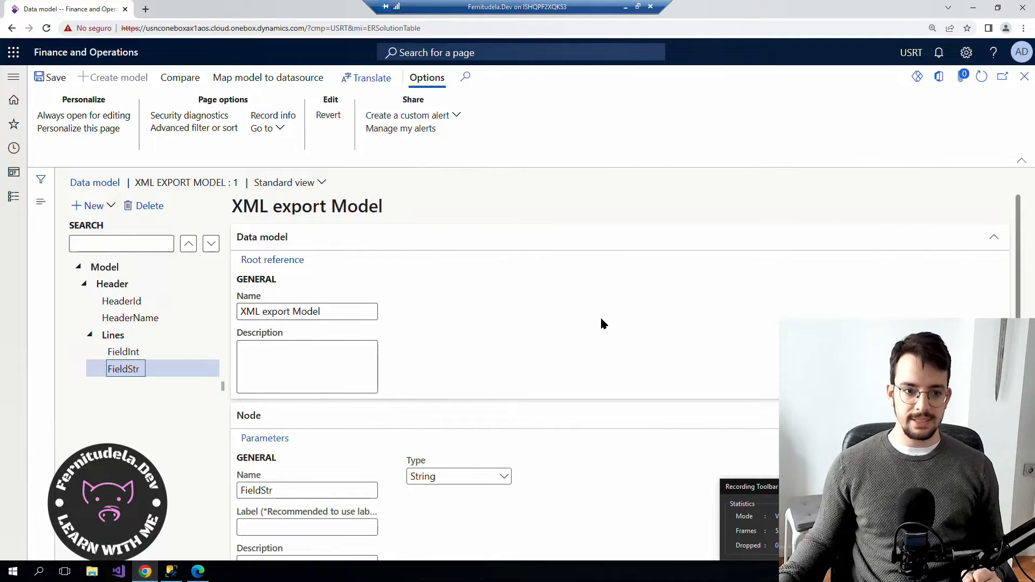
Add a To model mapping with definition 'Model', save it and open it in the designer.
click(269, 77)
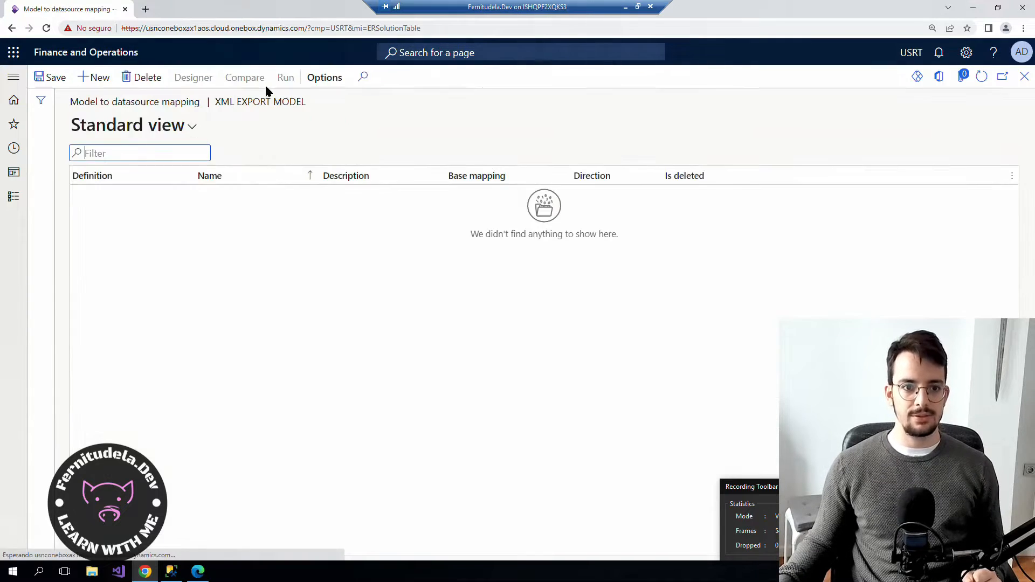
click(98, 81)
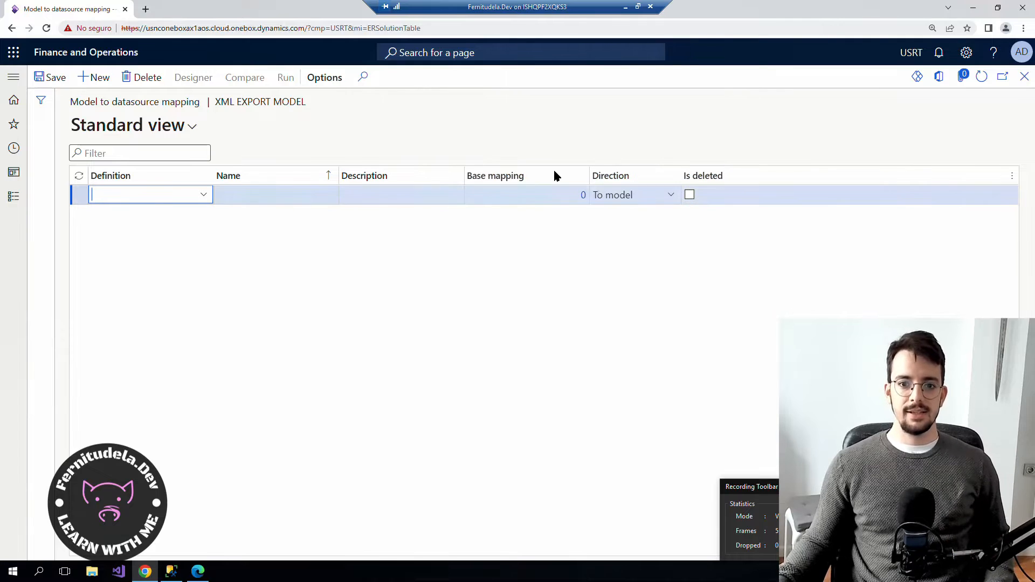
click(670, 194)
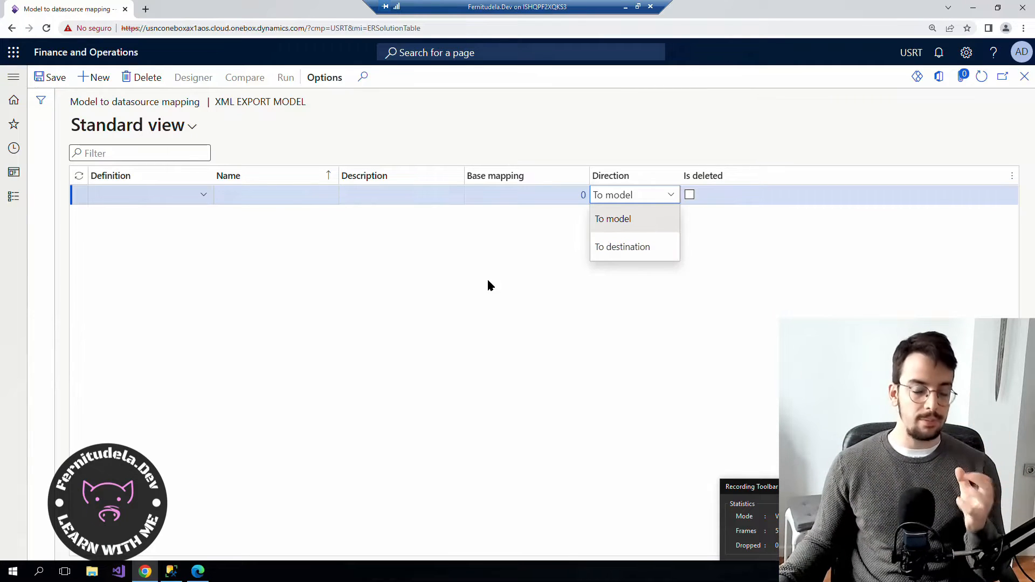
click(461, 288)
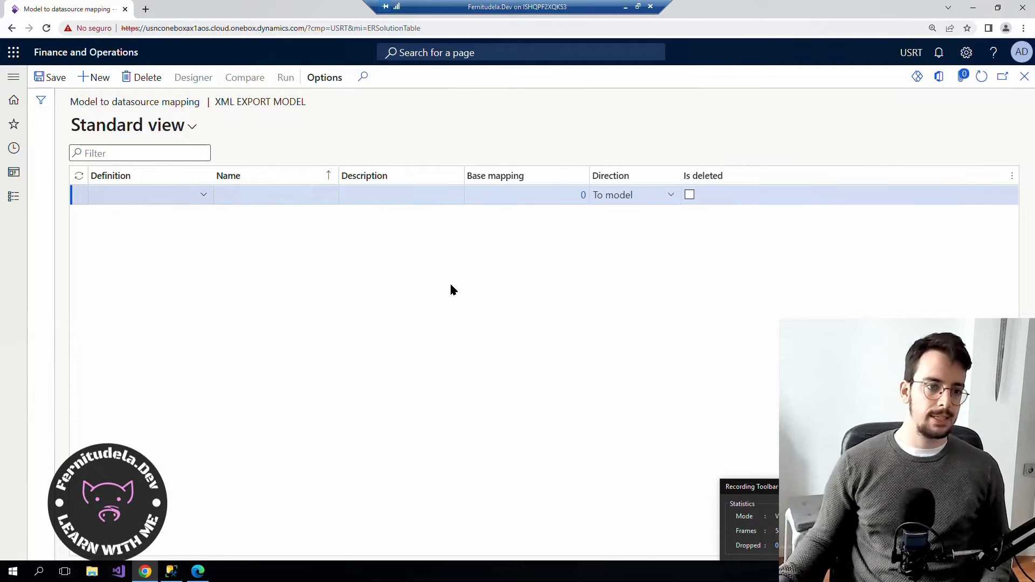
click(203, 195)
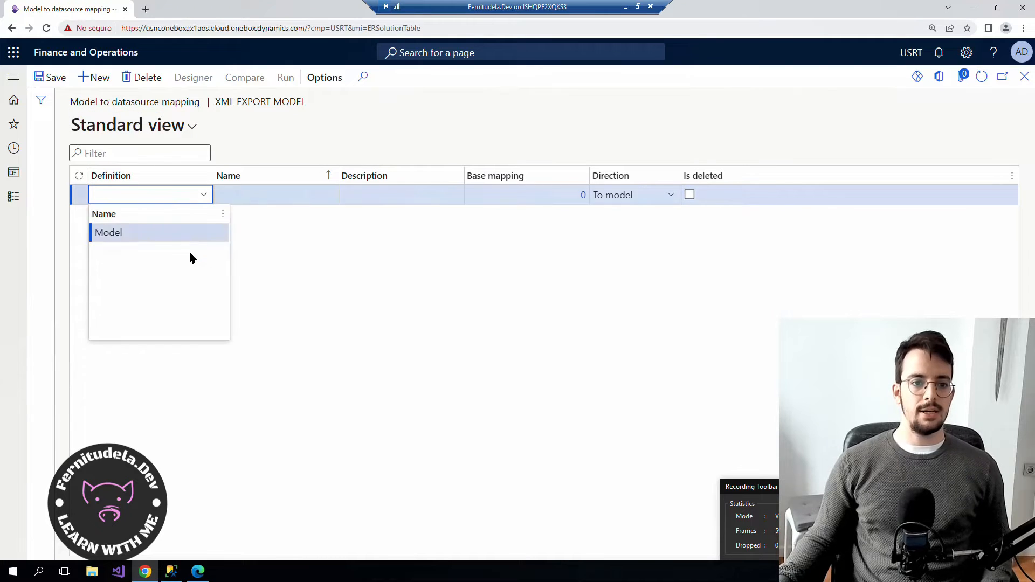
click(127, 233)
click(51, 78)
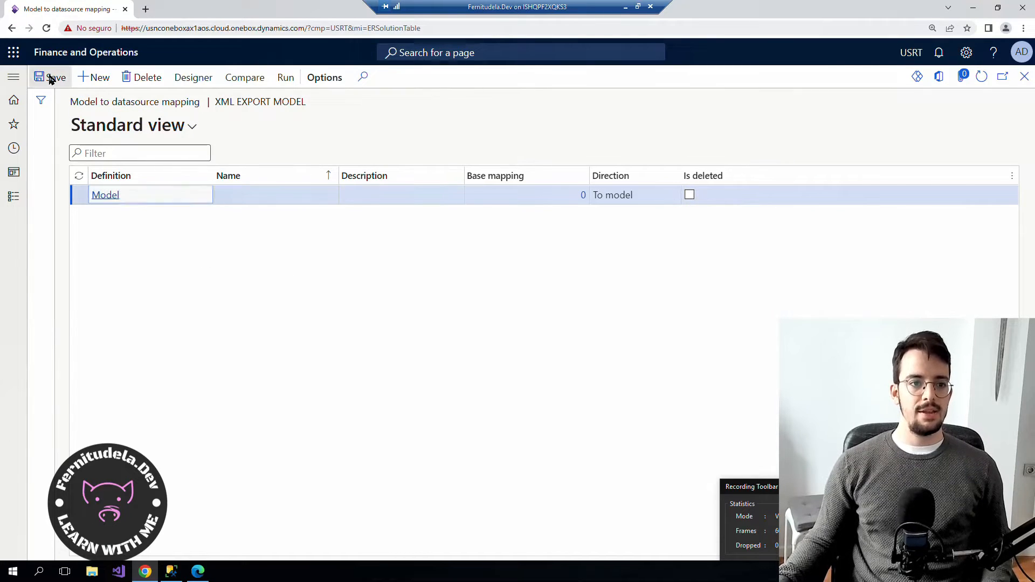
click(201, 79)
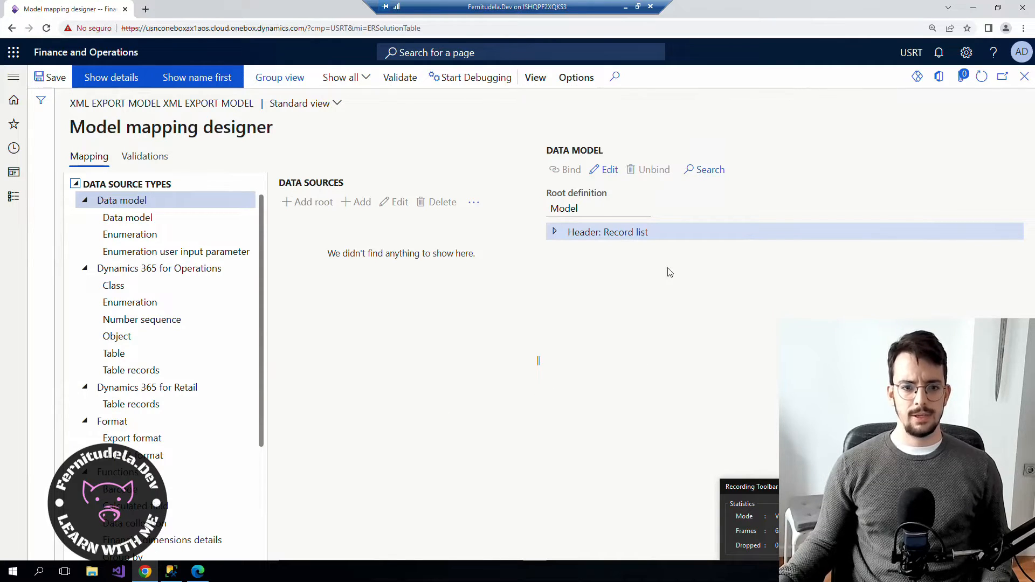
Expand Header in the data model and begin adding a Table records root data source.
click(554, 232)
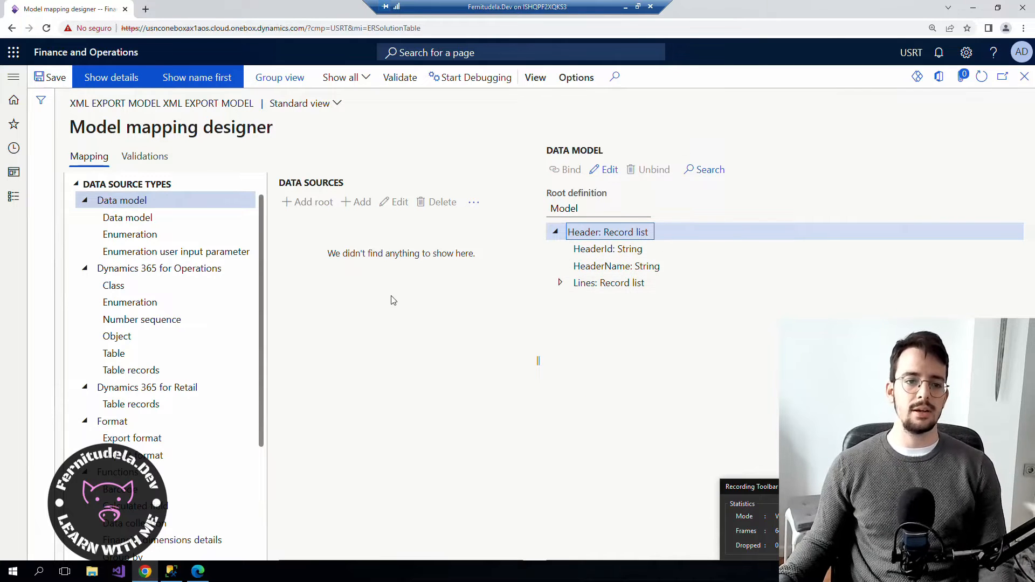
drag(263, 239, 280, 213)
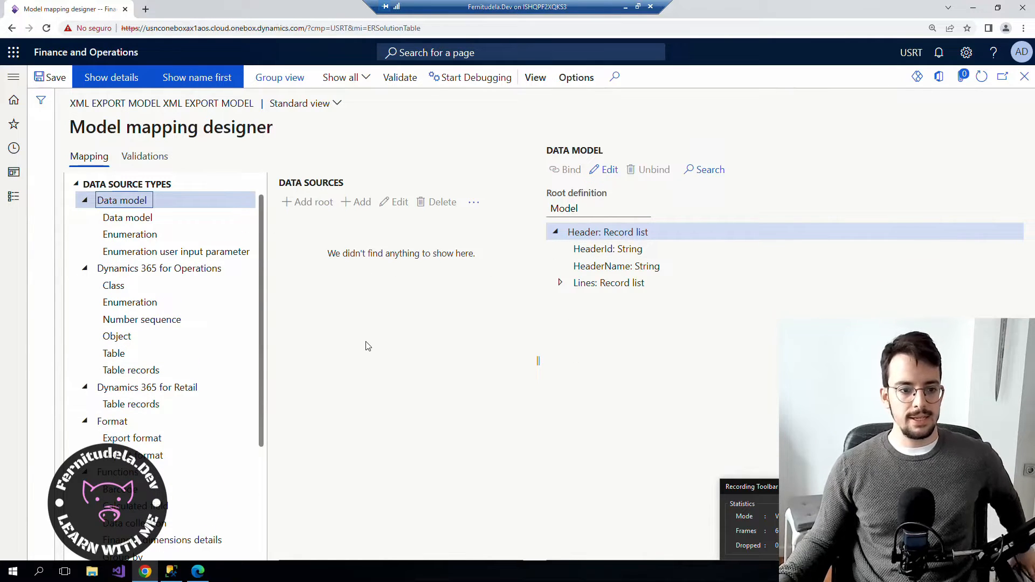
click(136, 371)
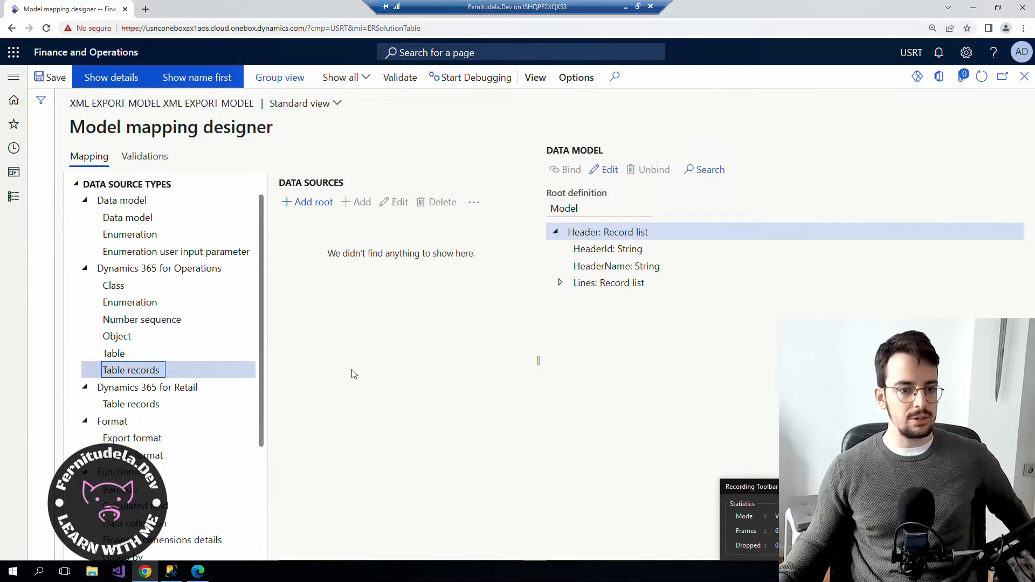
click(309, 203)
Set the data source table to FTDHeaderTable and name it Header.
click(890, 160)
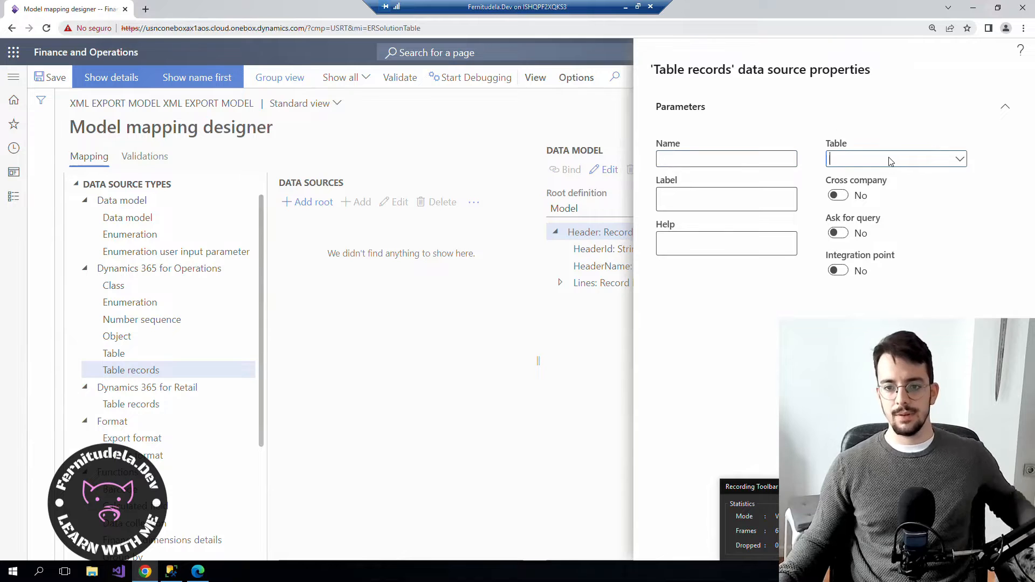
text(FTD)
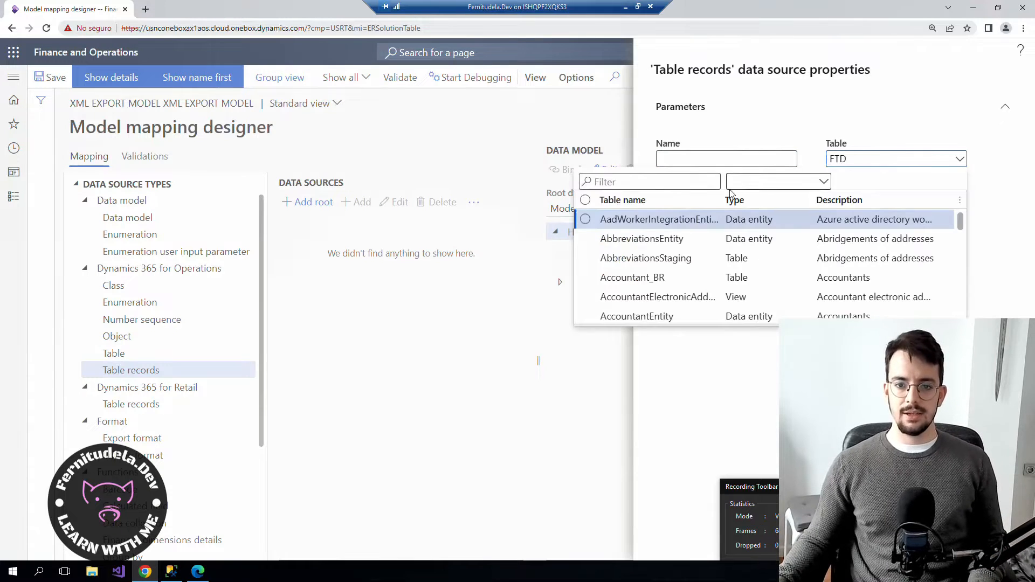
text(Header)
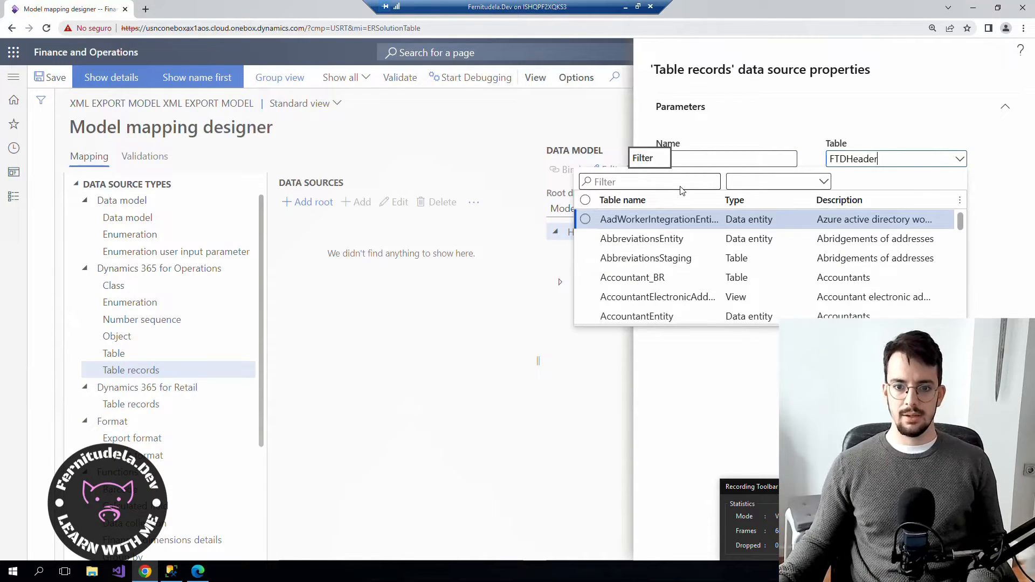
click(656, 217)
click(704, 159)
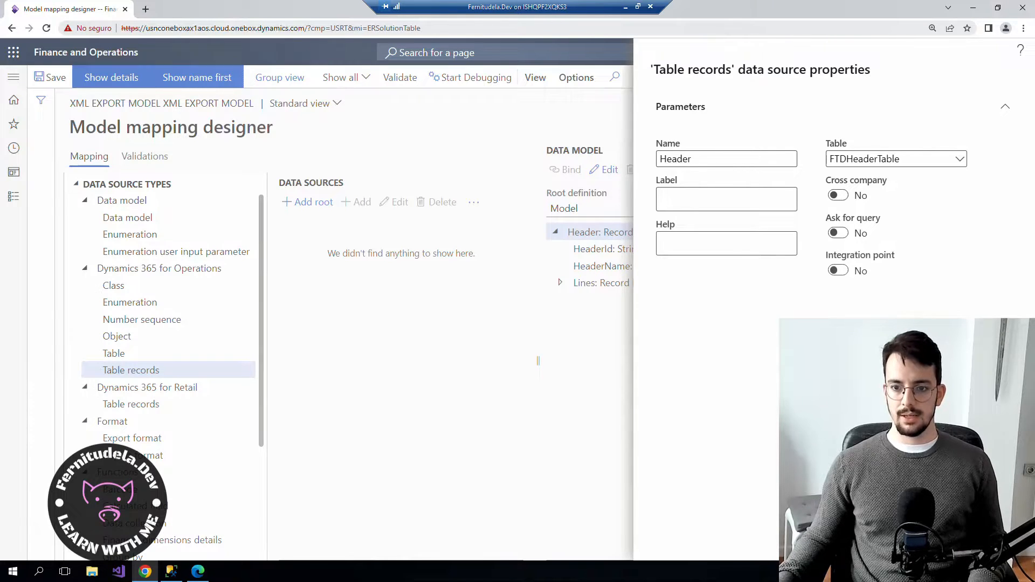
key(Return)
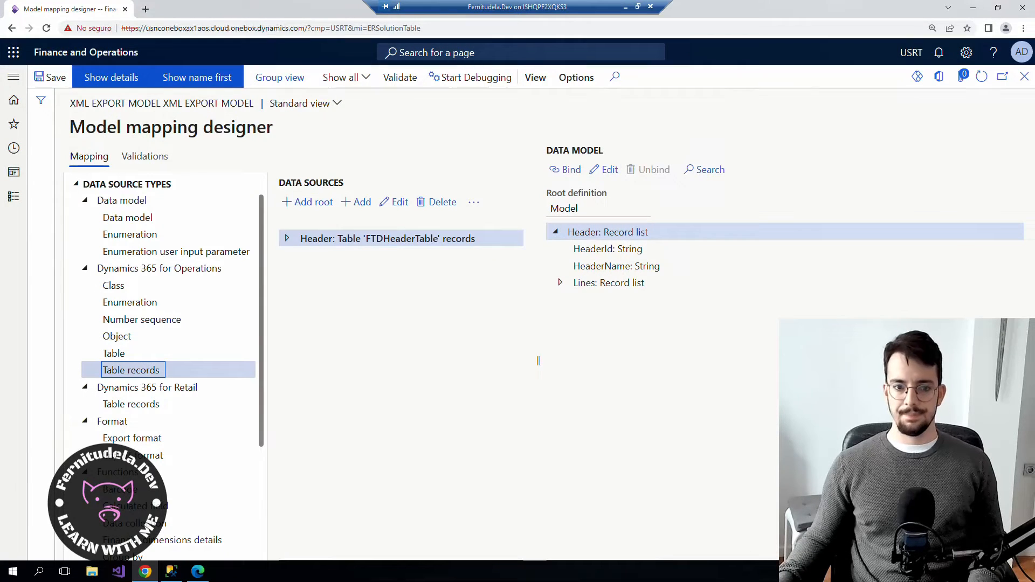
Abandon a nested data source attempt and restart adding a root Table records data source.
click(370, 209)
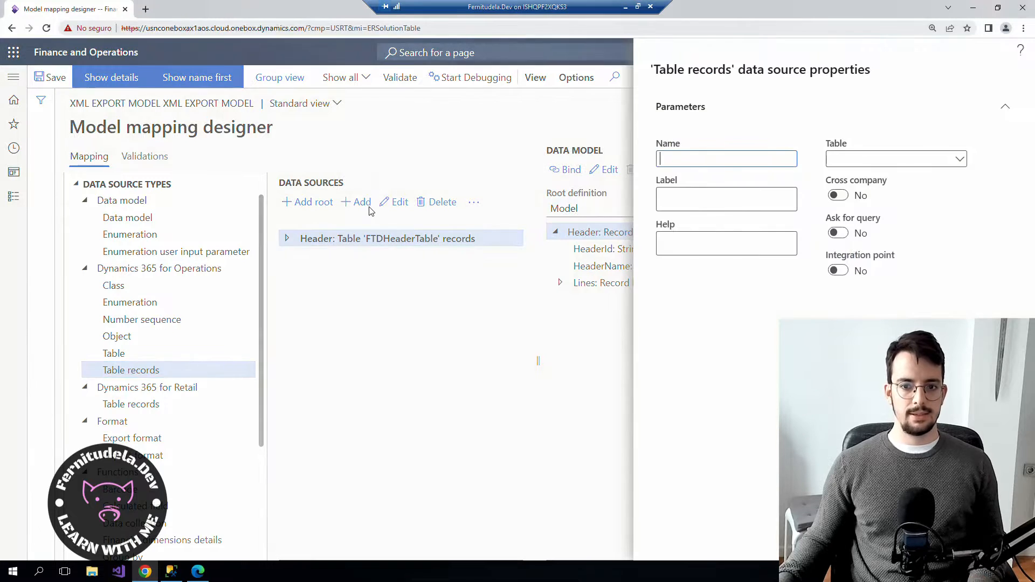
click(960, 162)
click(630, 422)
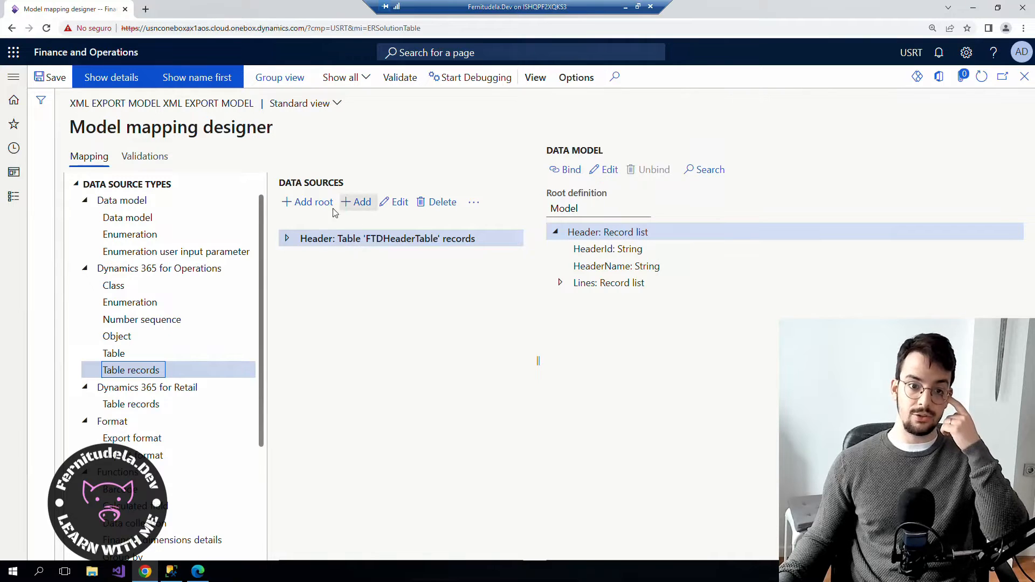
click(305, 202)
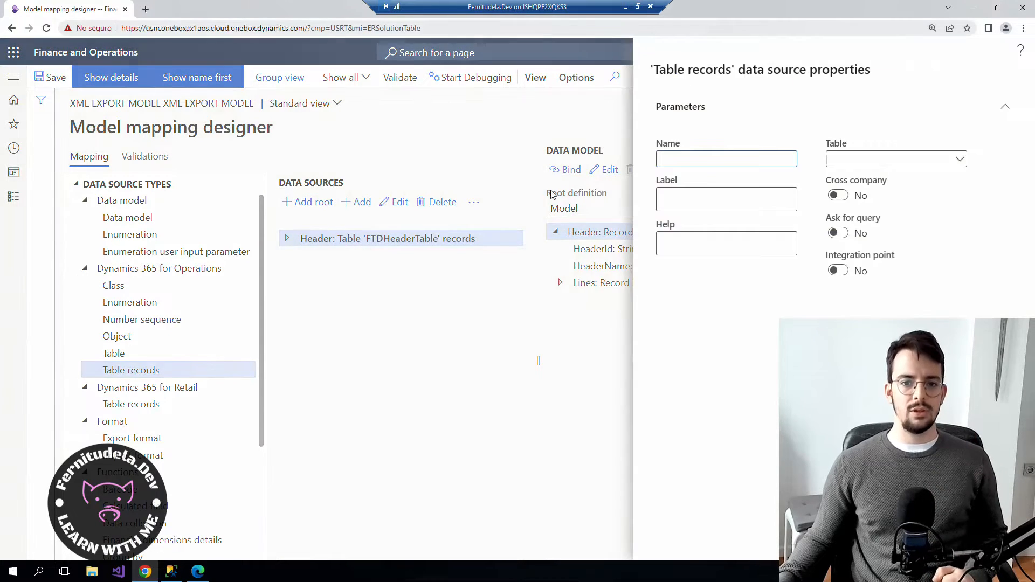
click(960, 160)
click(851, 163)
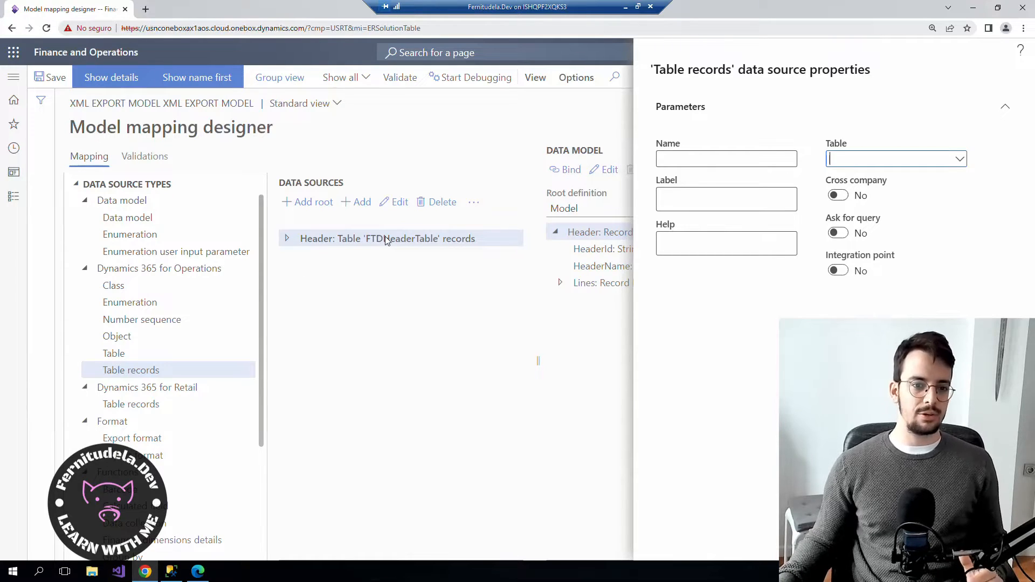
Add the 'Lines' data source reading FTDLineTable, alongside Header.
click(960, 161)
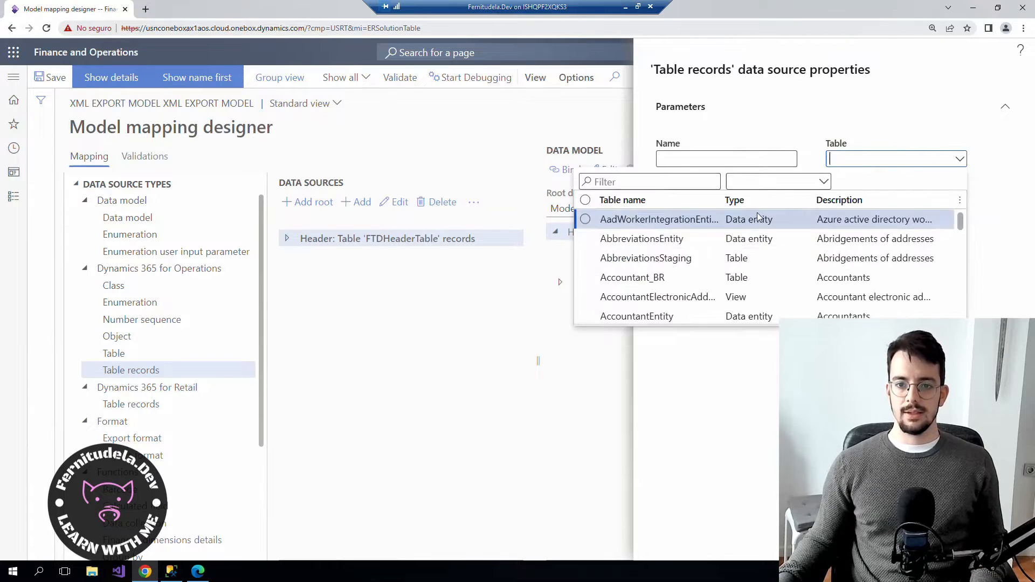
text(FTD)
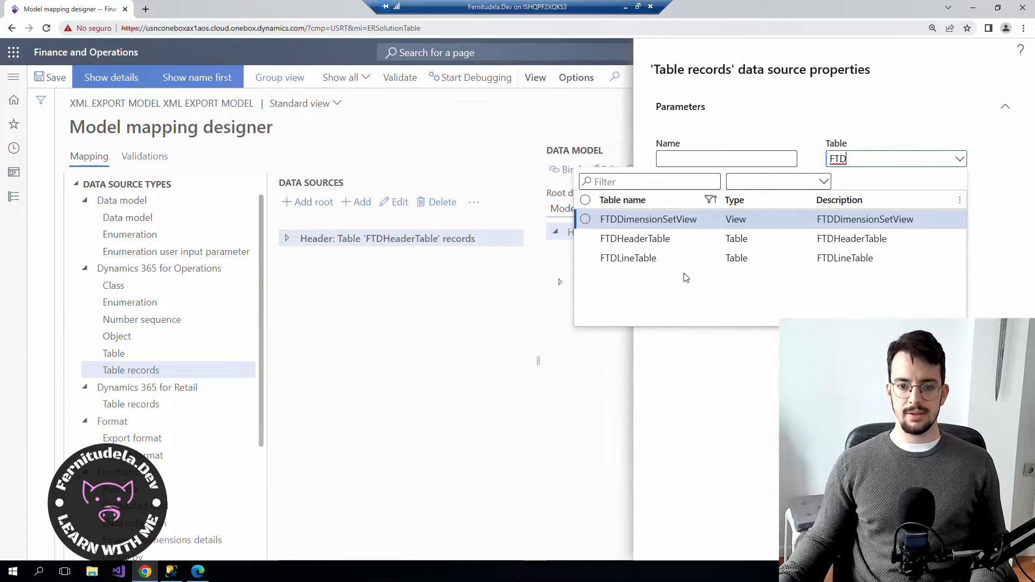
click(655, 262)
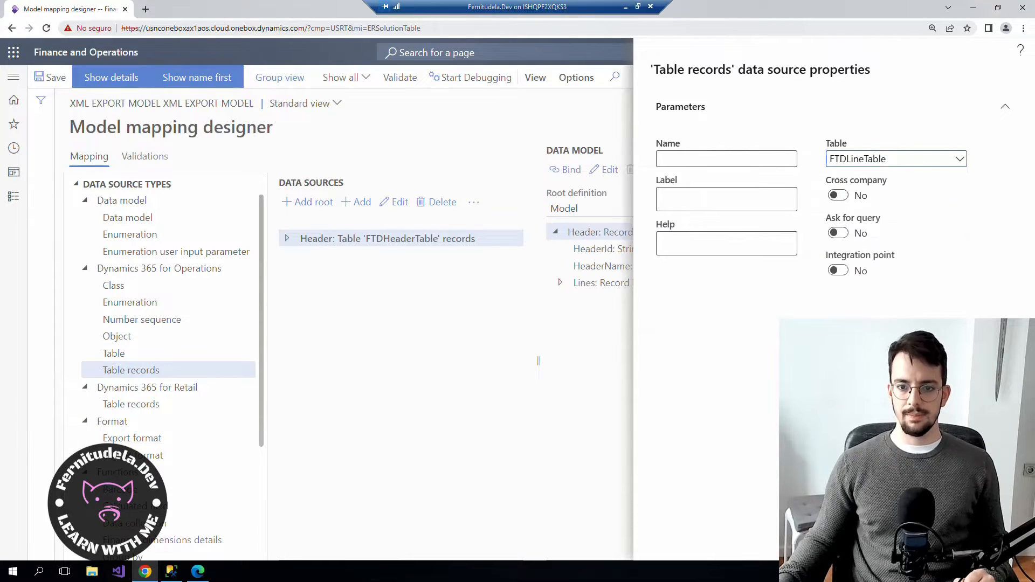
click(695, 161)
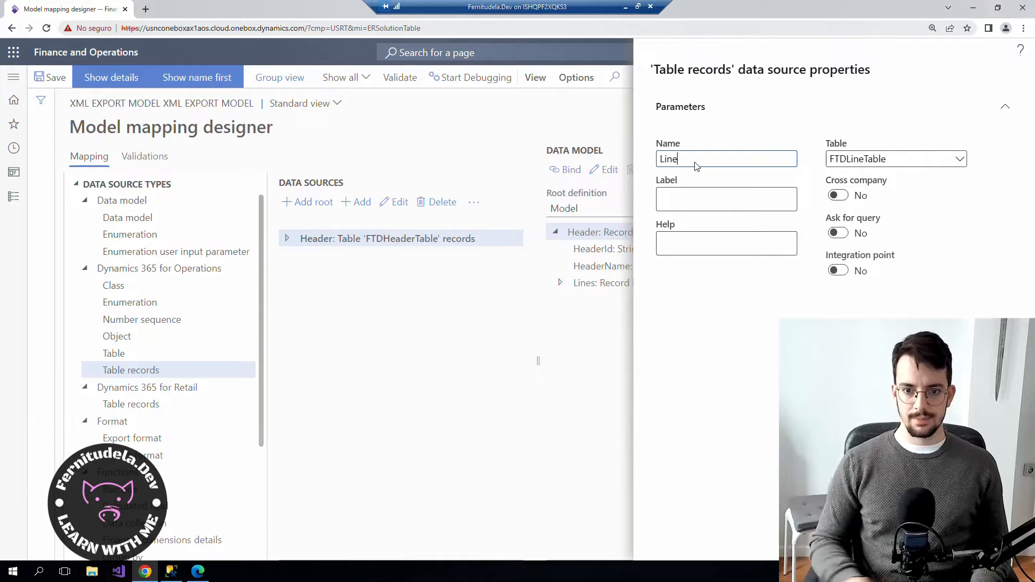
key(Return)
click(372, 240)
click(374, 255)
click(376, 239)
click(372, 255)
click(376, 243)
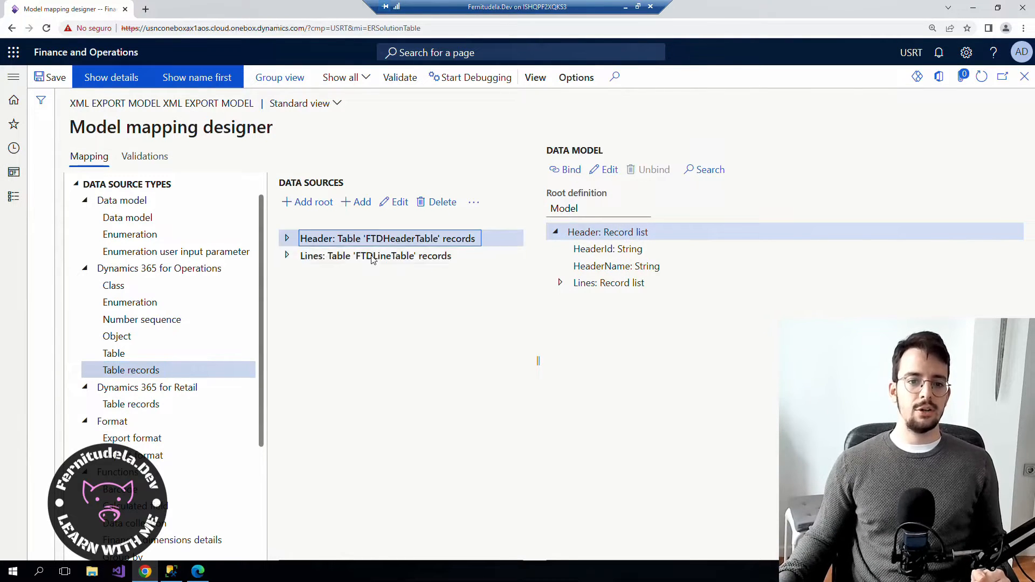
Bind the model's Header list to the Header data source.
click(368, 258)
click(374, 243)
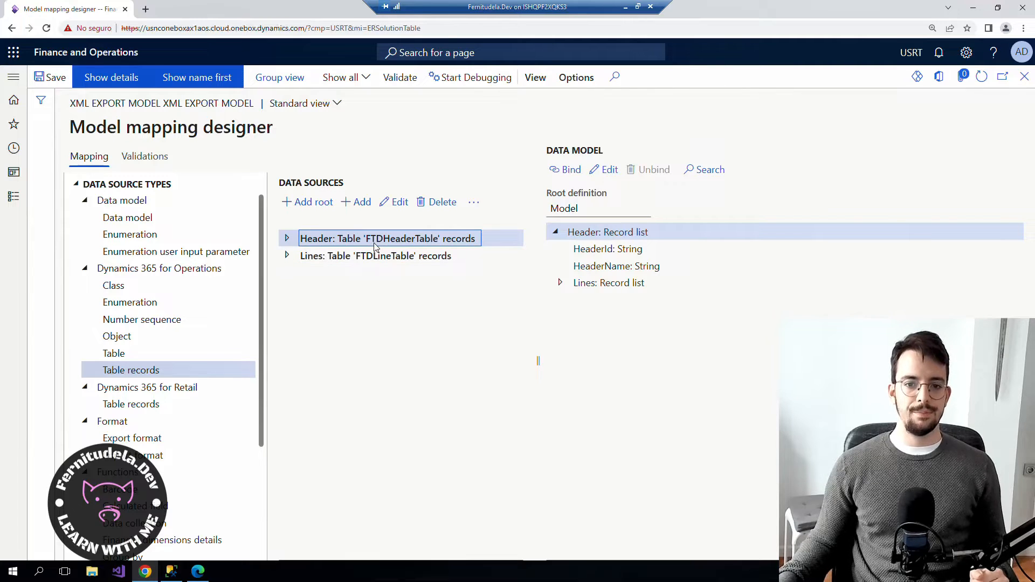
click(566, 169)
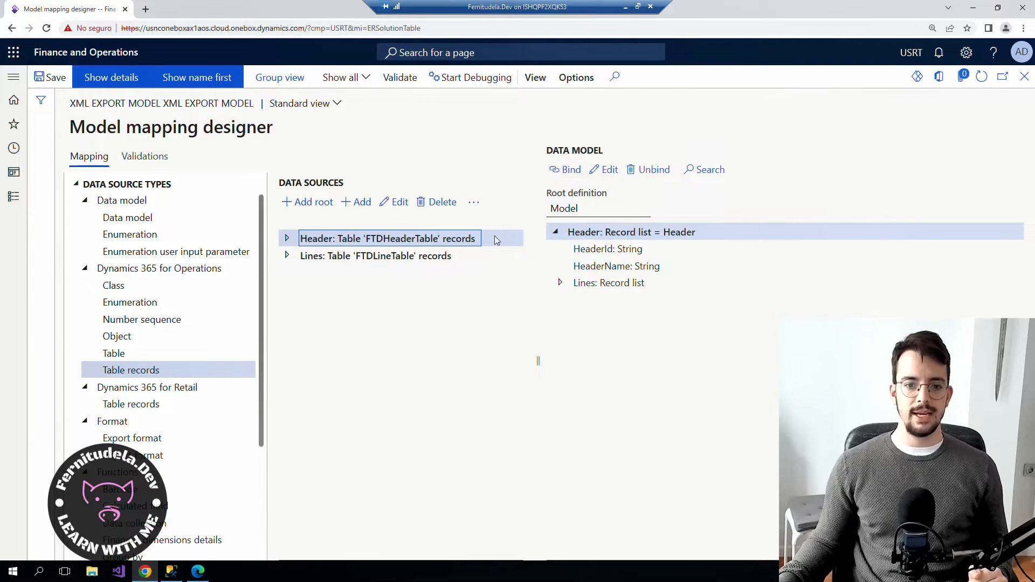
Bind HeaderId to the Header Id field and HeaderName to the Name field.
click(288, 238)
scroll(362, 337, down, 1)
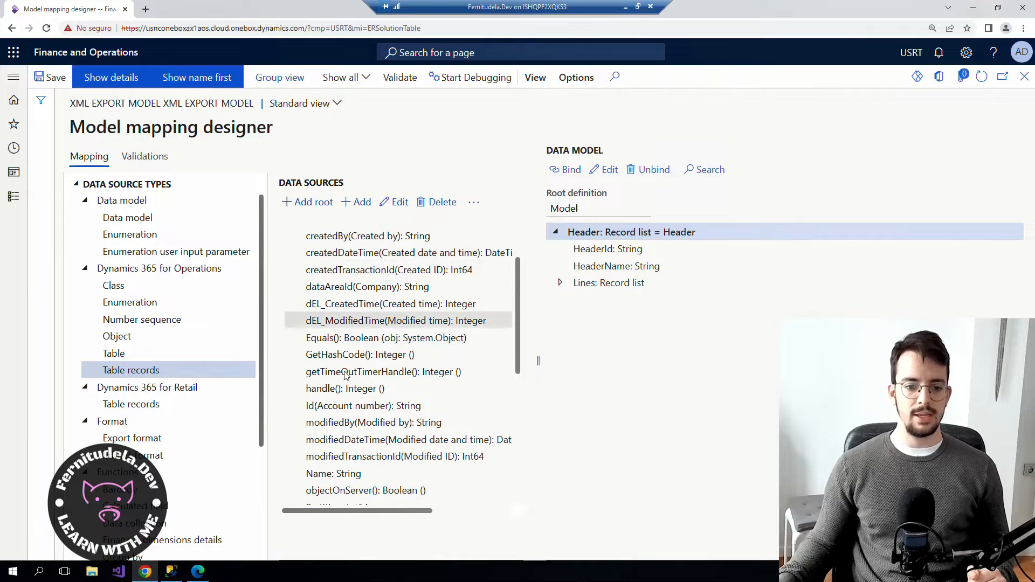
click(361, 406)
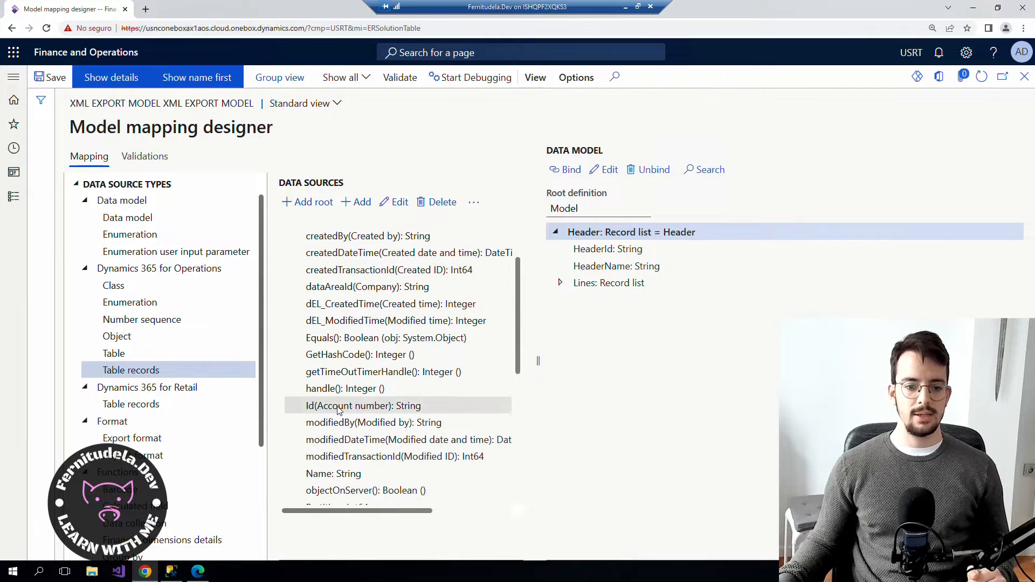
click(584, 253)
click(567, 169)
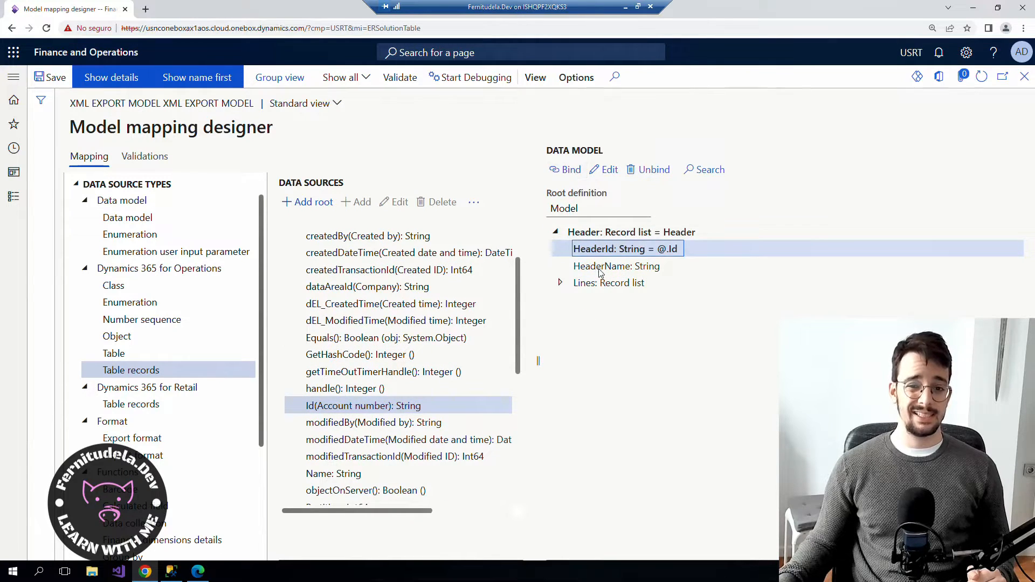
click(599, 267)
scroll(370, 379, down, 1)
click(356, 420)
click(566, 170)
Bind the model's Lines list to the Lines data source.
click(560, 283)
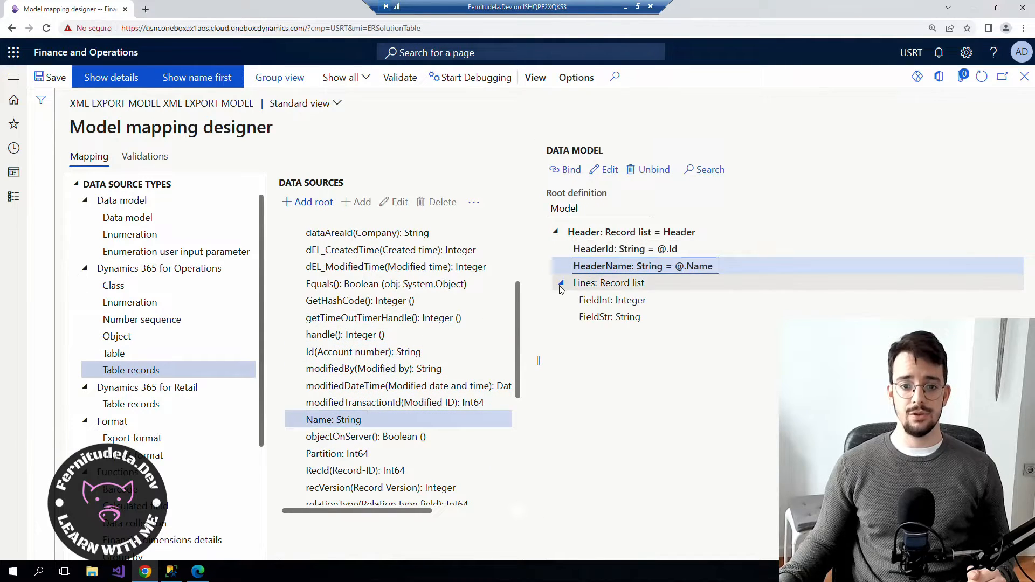
scroll(377, 323, up, 3)
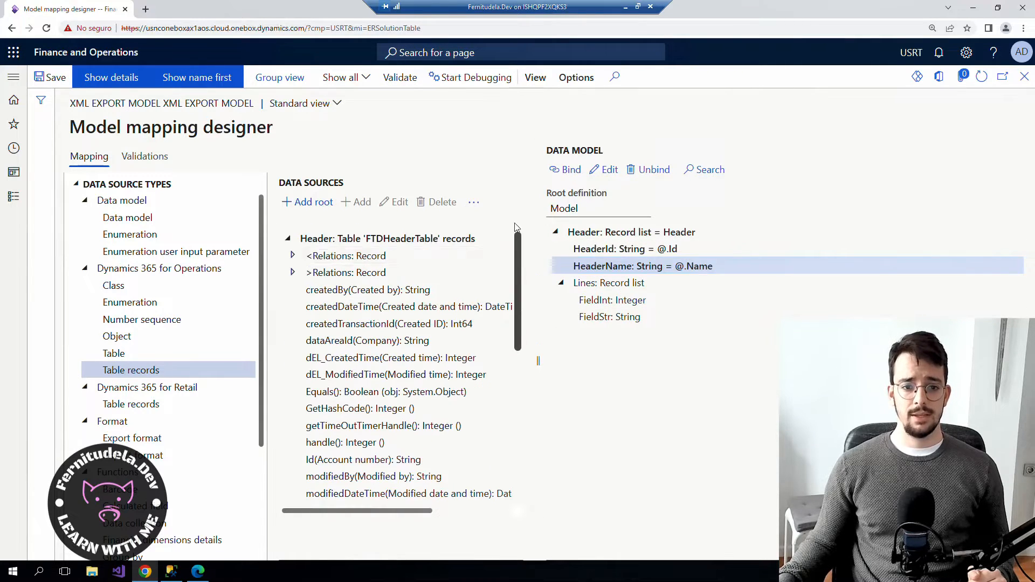
click(288, 239)
click(356, 256)
click(608, 283)
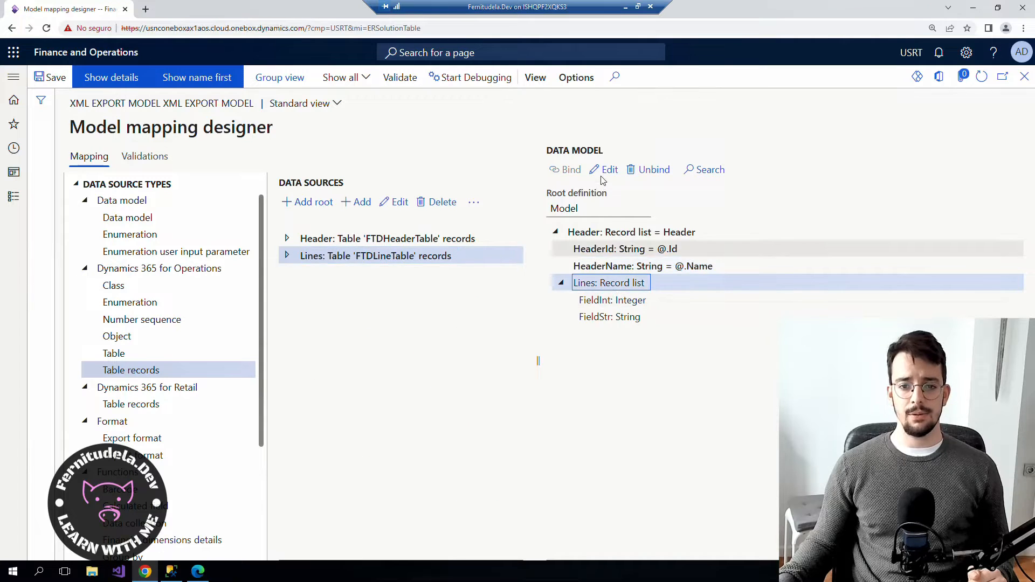
click(566, 169)
Expand the Lines data source's fields, then bring up the SSMS join query.
click(587, 300)
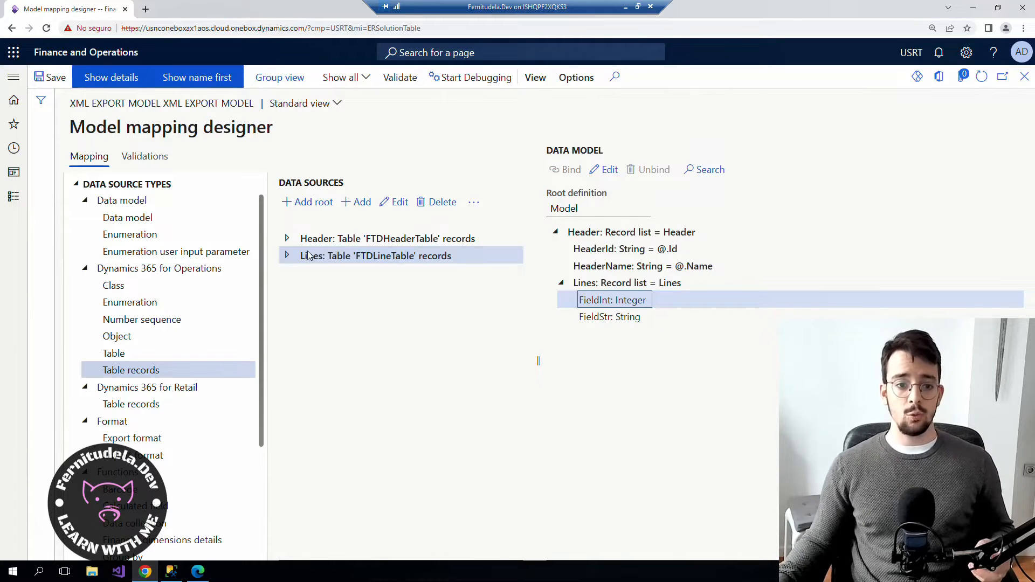
click(288, 258)
scroll(327, 310, down, 3)
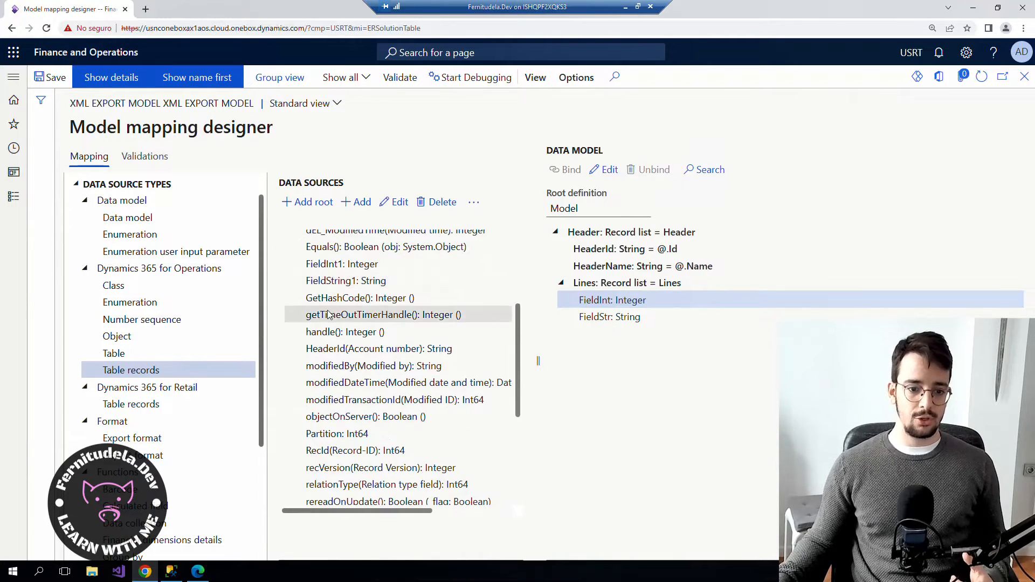
scroll(330, 315, down, 2)
scroll(334, 323, down, 4)
scroll(346, 380, up, 10)
click(174, 572)
click(340, 85)
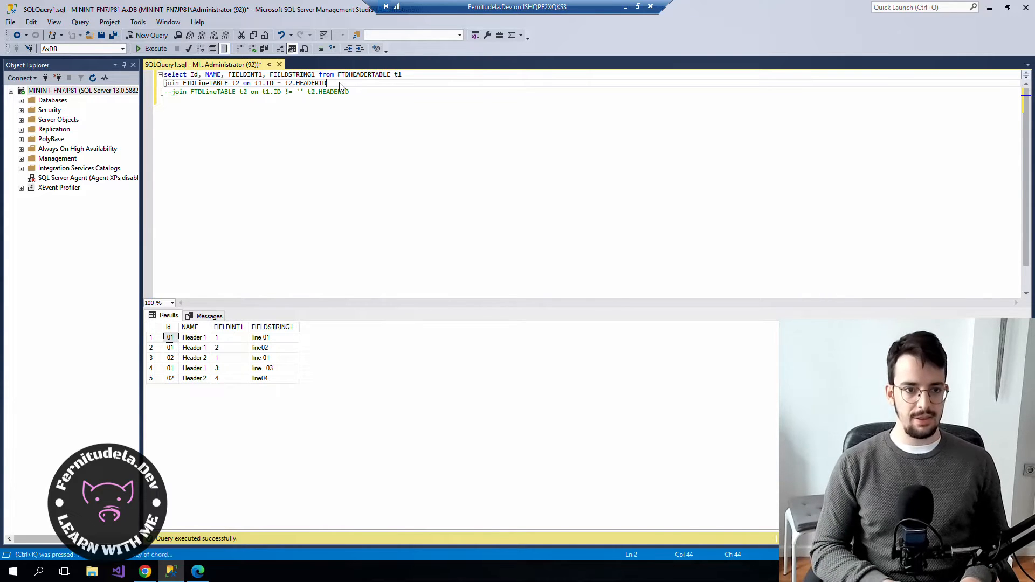
Swap to the every-header-every-line join and run the query, returning 10 rows.
key(ctrl+k)
key(ctrl+c)
click(372, 96)
key(ctrl+k)
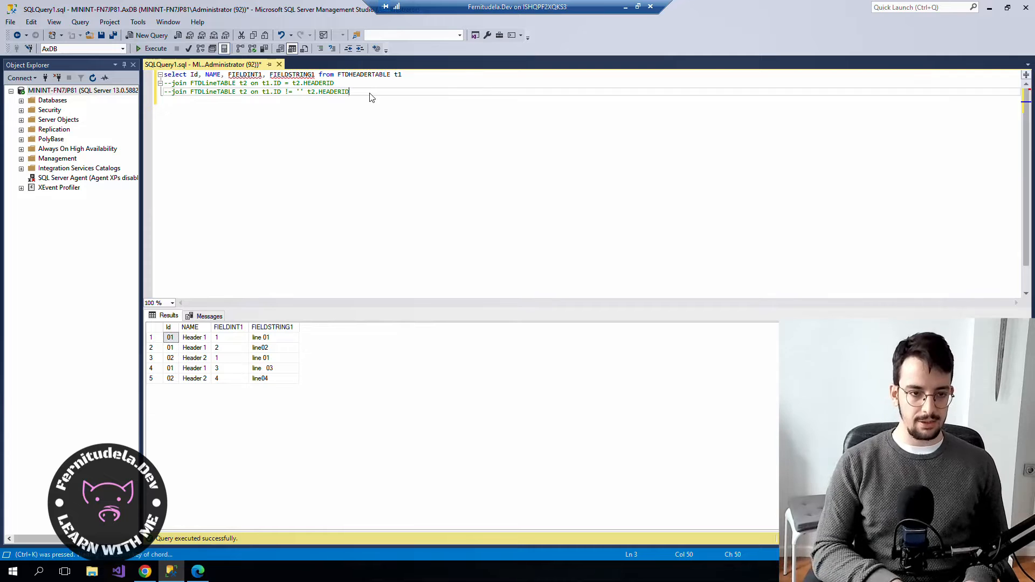
key(ctrl+u)
click(371, 95)
drag(371, 94, 203, 73)
click(365, 125)
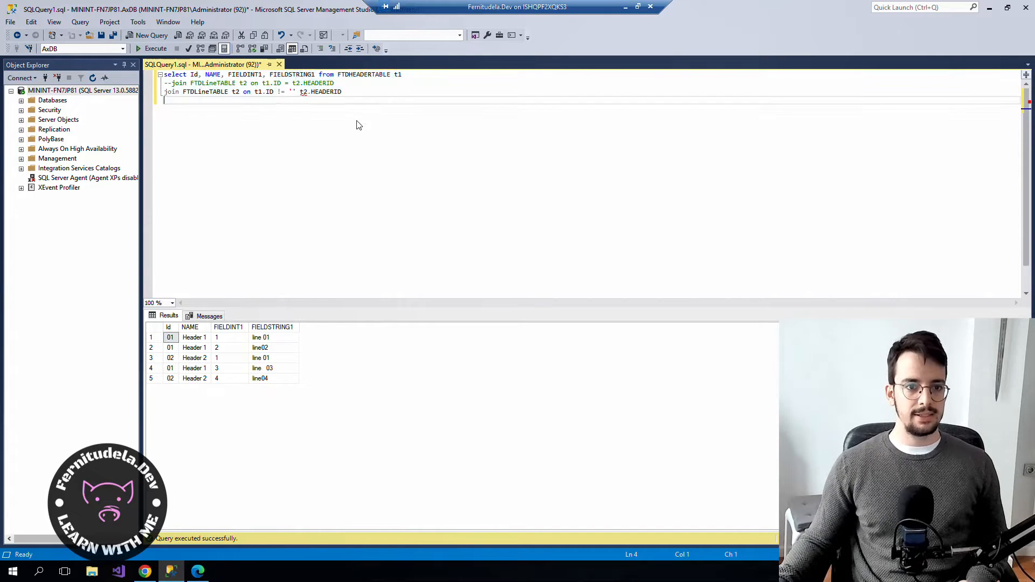
drag(296, 93, 137, 63)
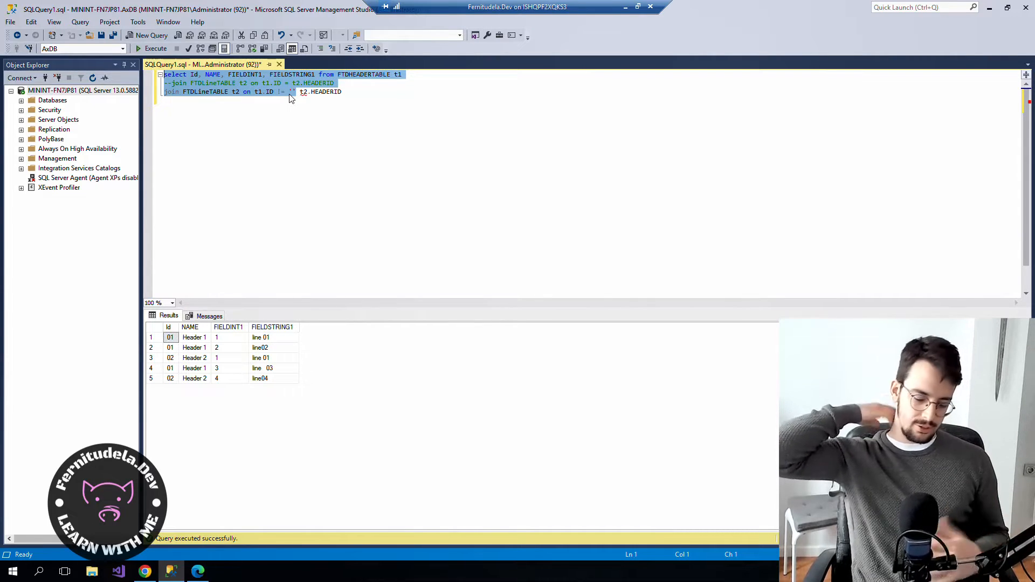
key(F5)
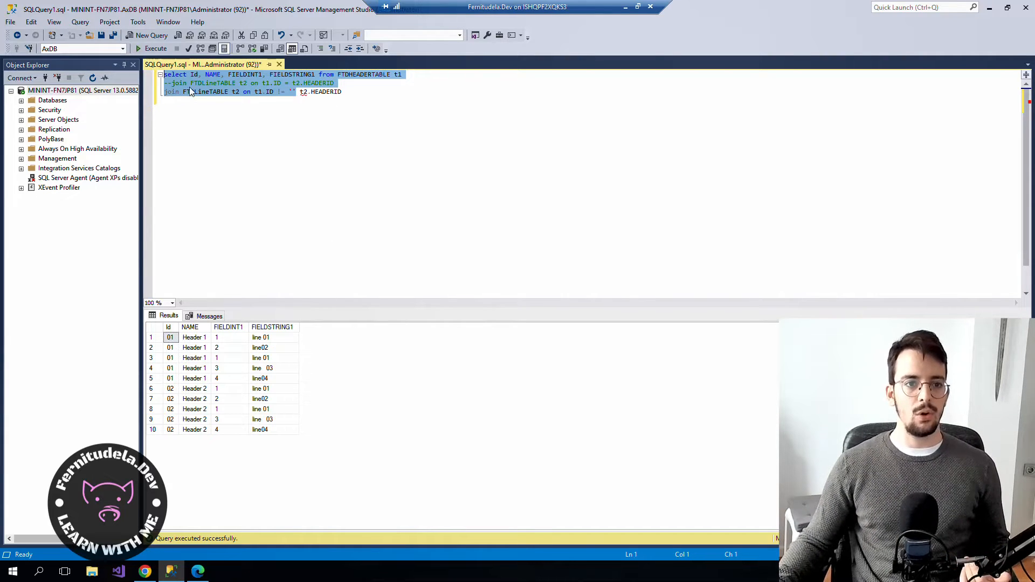
Restore the ID-matching join and rerun the query, returning five rows.
click(205, 84)
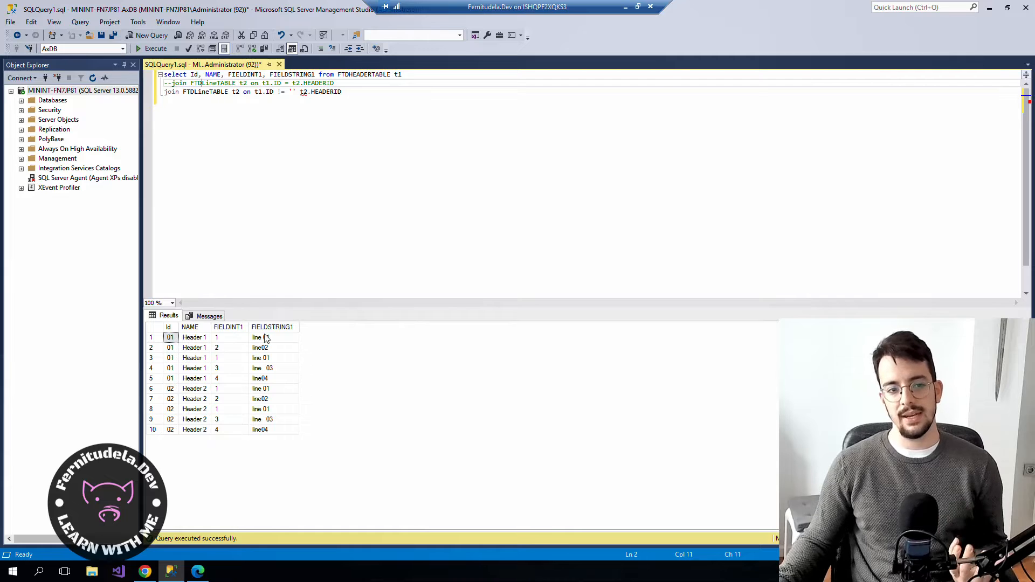
key(ctrl+k)
key(ctrl+u)
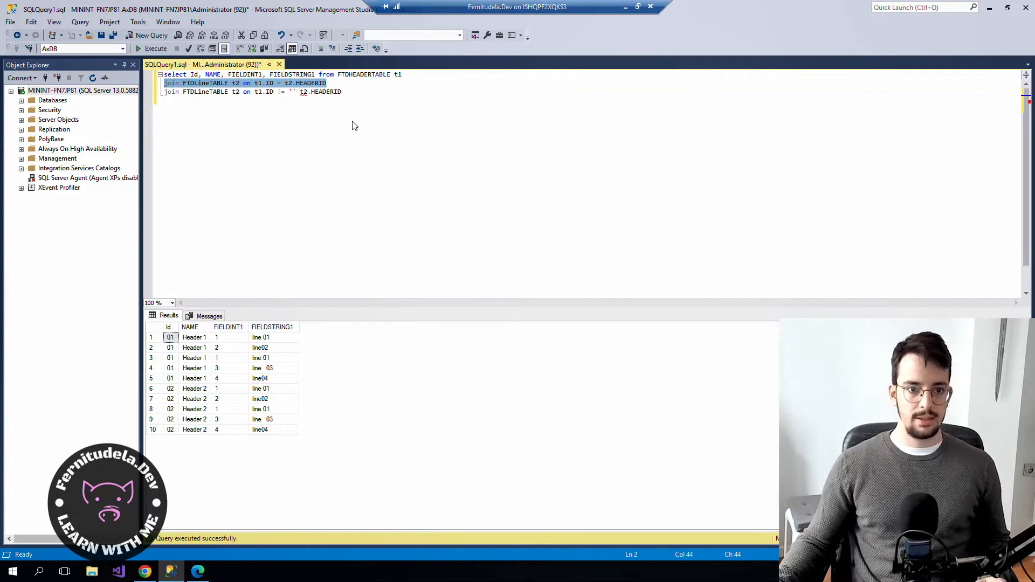
click(349, 93)
key(ctrl+k)
key(ctrl+c)
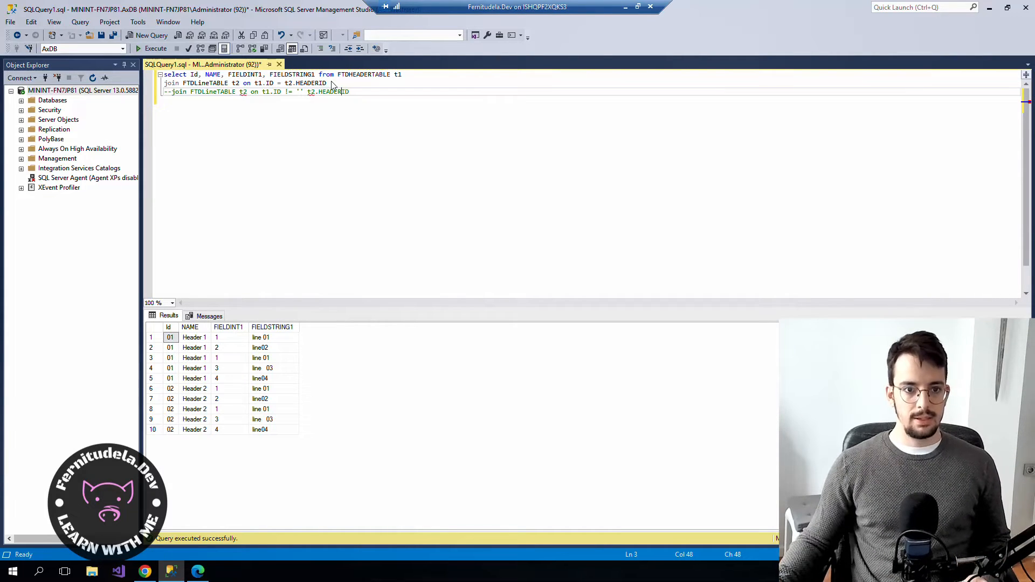
drag(327, 83, 80, 56)
key(F5)
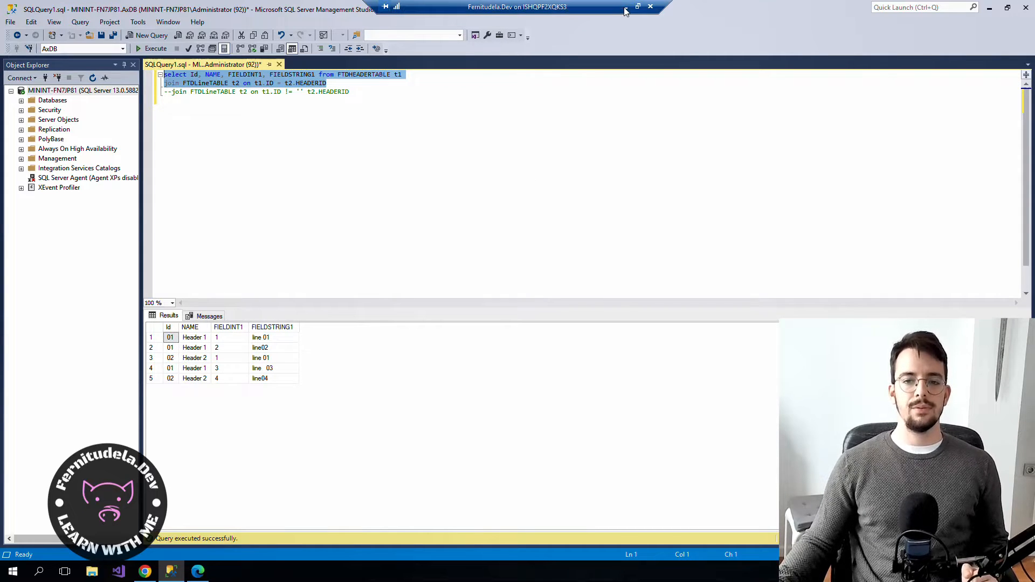
click(145, 571)
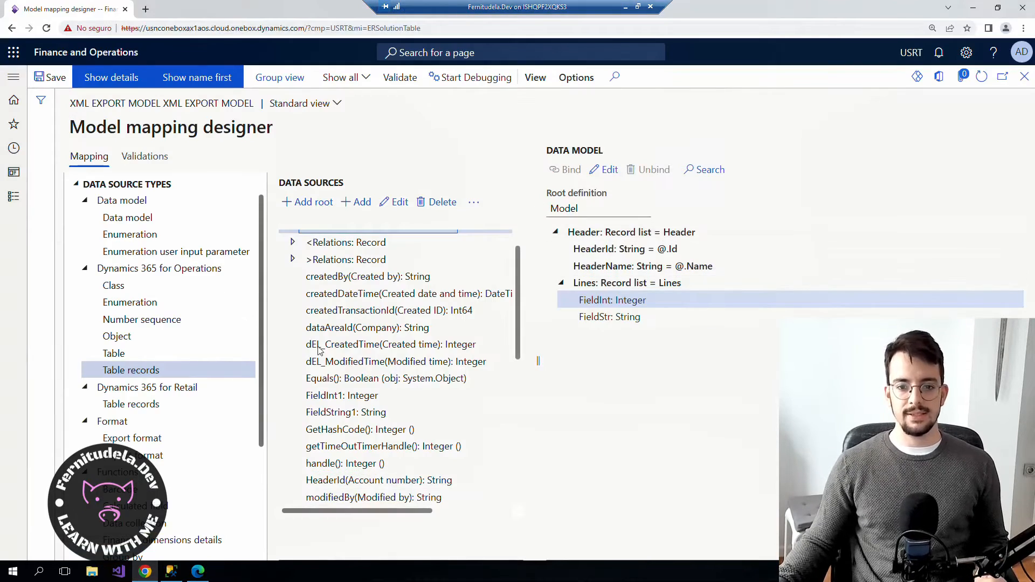
Bind FieldInt to FieldInt1 and FieldStr to FieldString1.
click(371, 396)
click(566, 170)
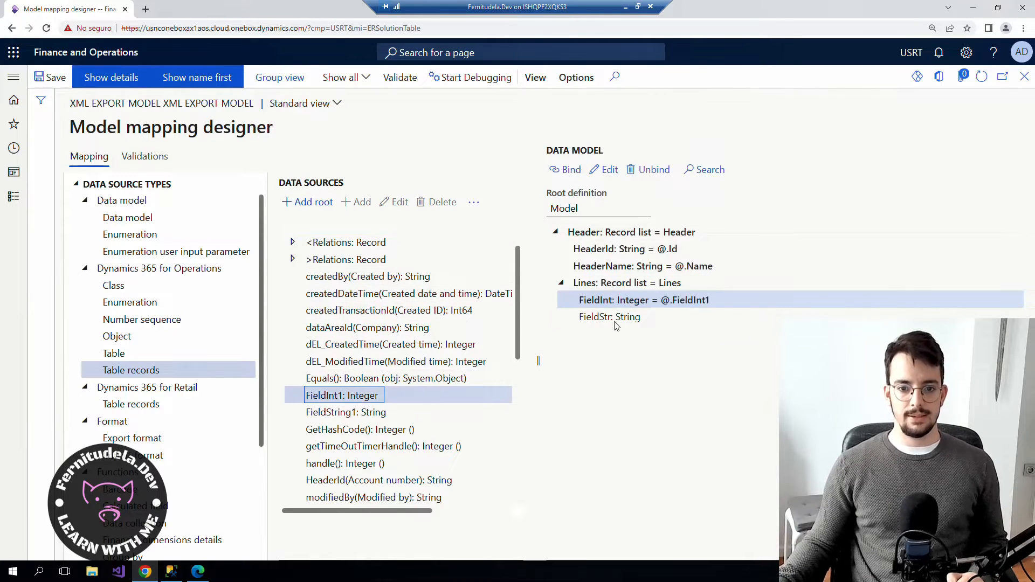
click(610, 318)
click(343, 418)
click(566, 170)
Save the model mapping, close the designer and run the mapping.
click(45, 76)
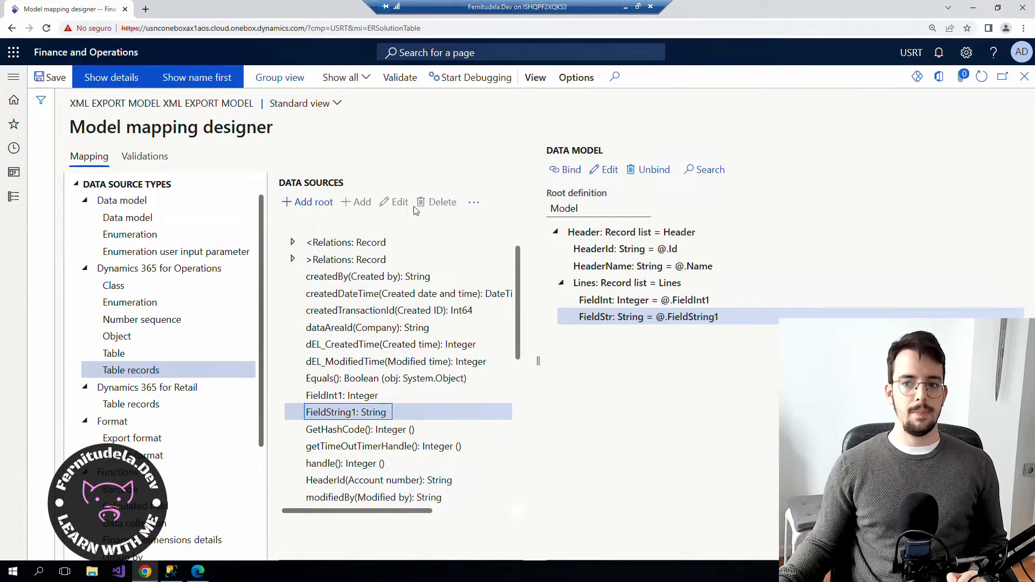
click(1025, 76)
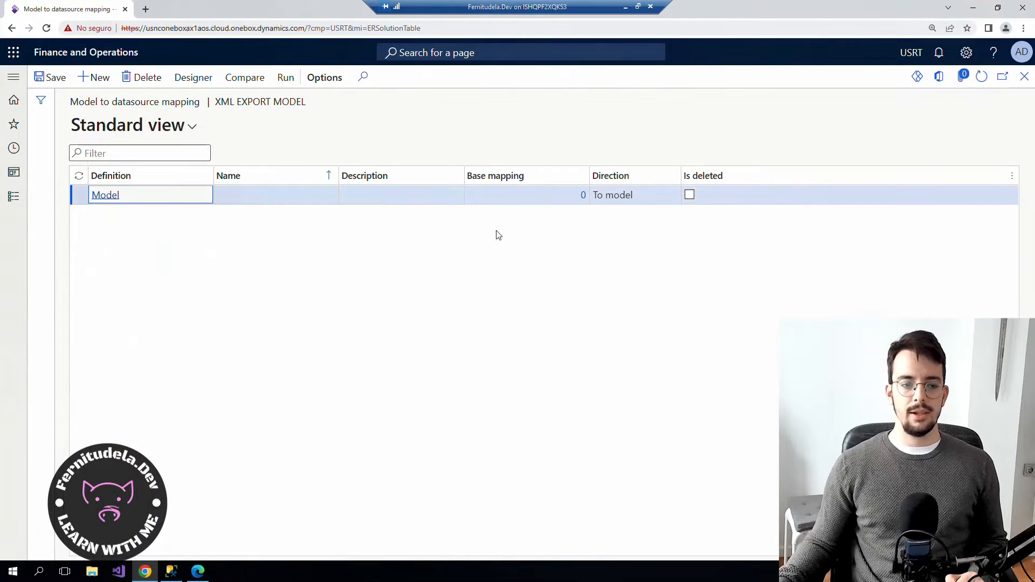
click(286, 78)
Confirm the run and open the output XML to inspect the second header's lines.
click(959, 98)
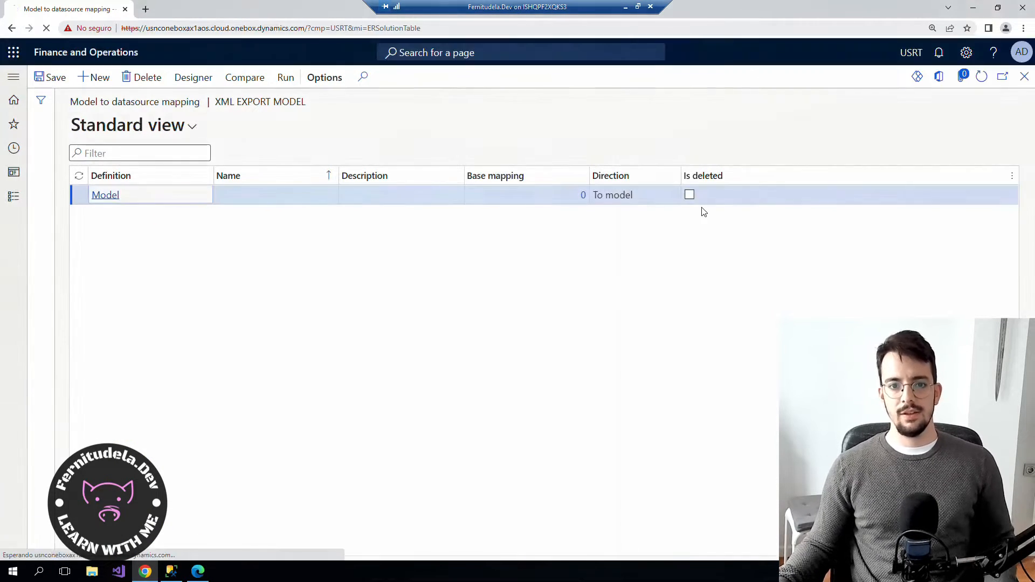
click(22, 546)
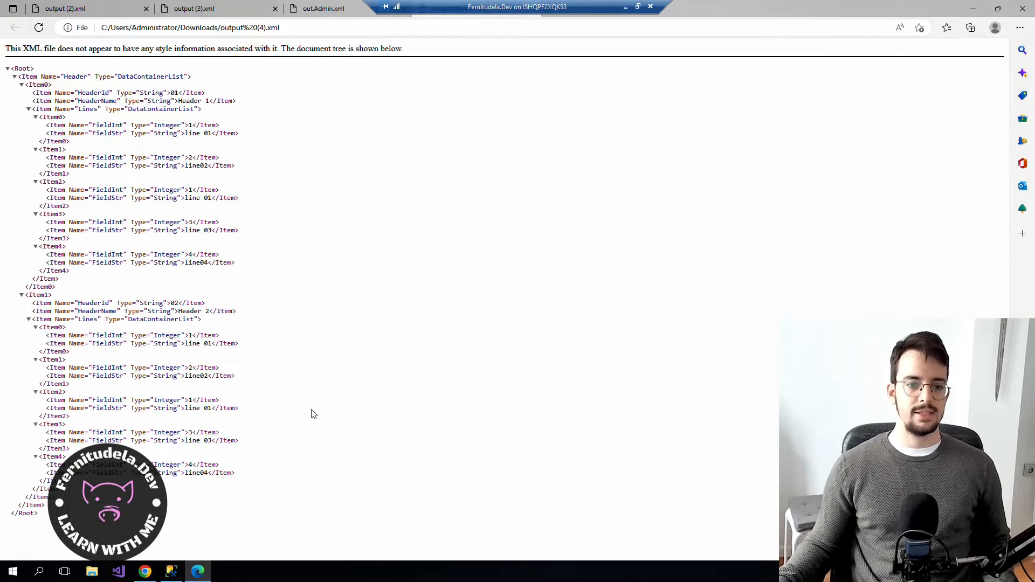
drag(191, 263, 62, 162)
click(364, 221)
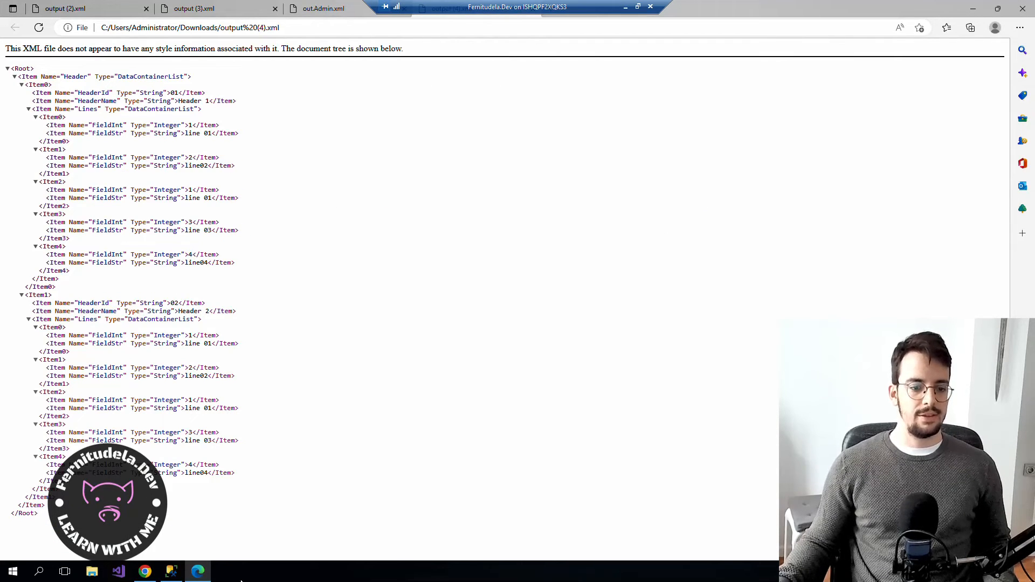
Compare the output (3).xml and out.Admin.xml files, then start closing the XML tabs.
click(171, 571)
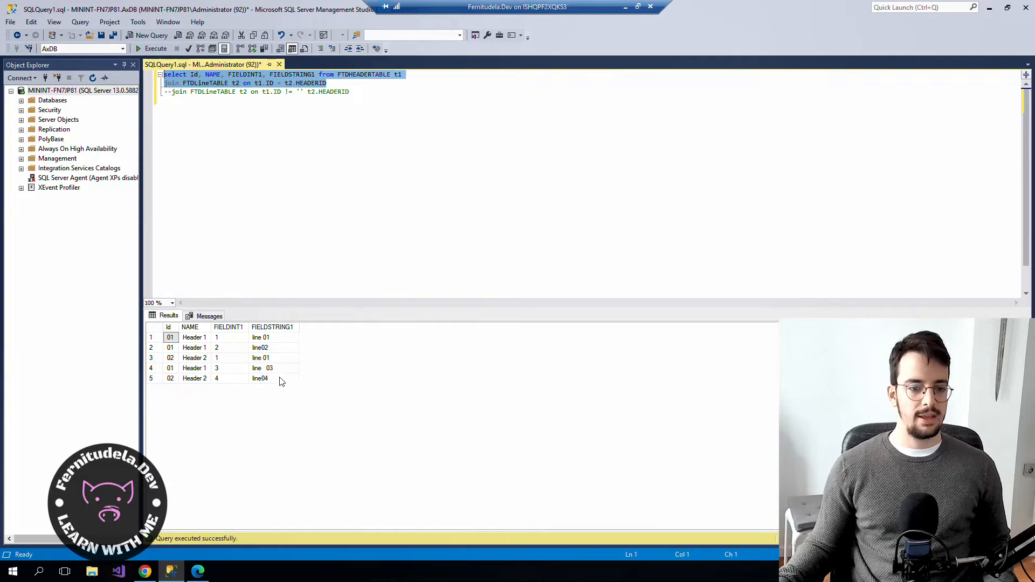
click(145, 572)
click(198, 572)
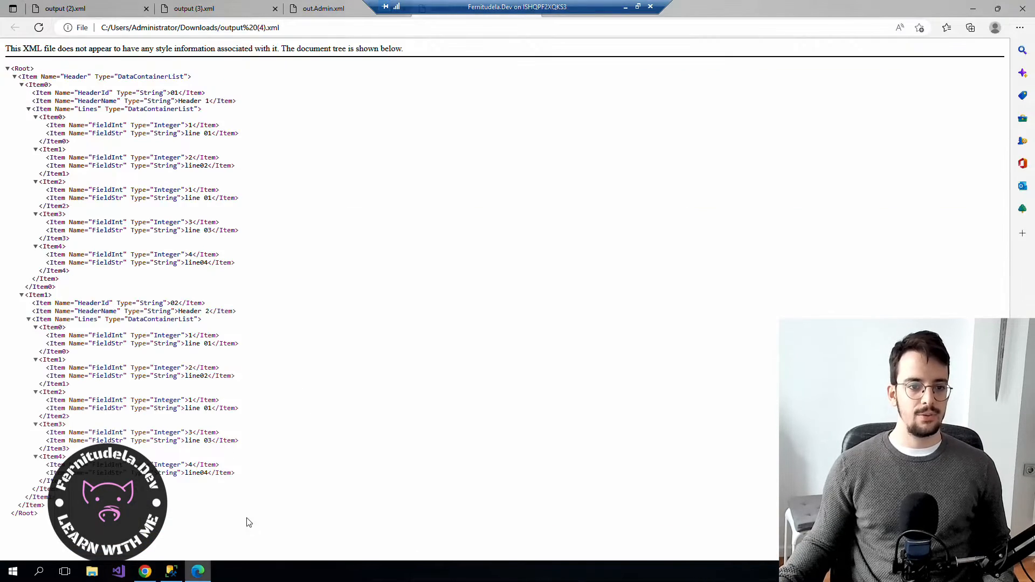
drag(241, 268, 9, 87)
click(194, 8)
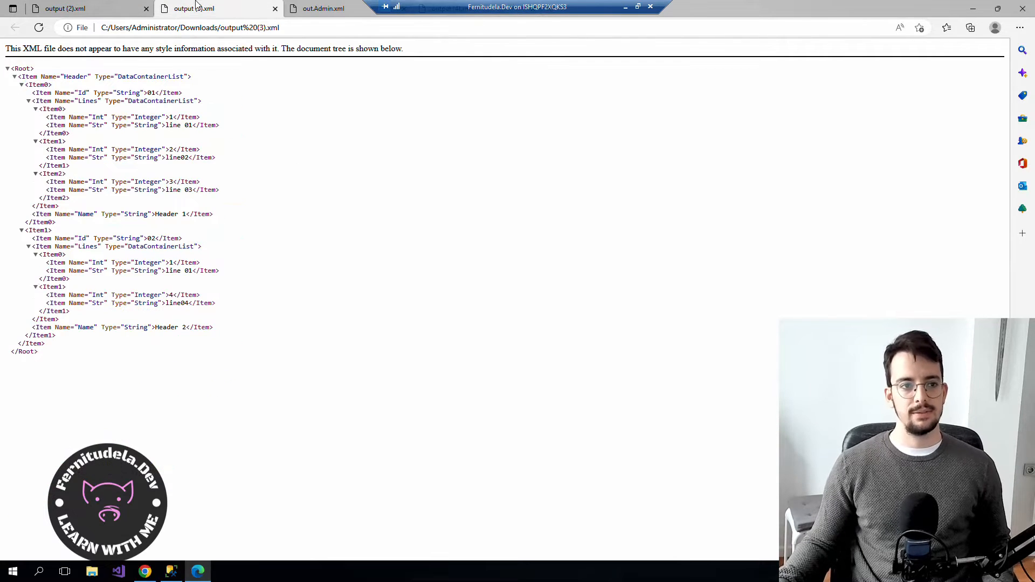
click(324, 8)
click(146, 8)
Close the remaining XML tabs and the empty new tab.
click(146, 9)
click(146, 9)
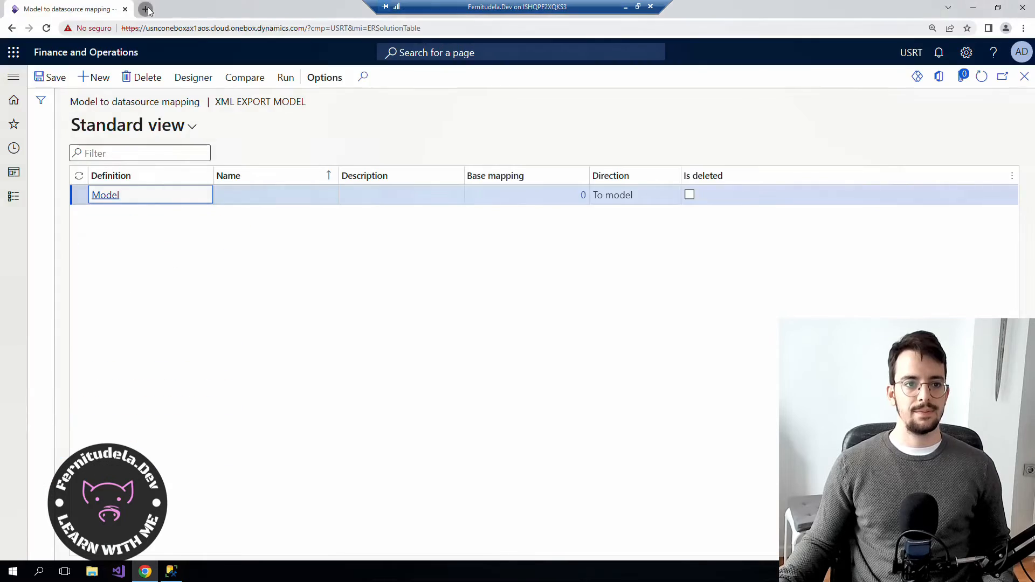
click(275, 9)
click(254, 9)
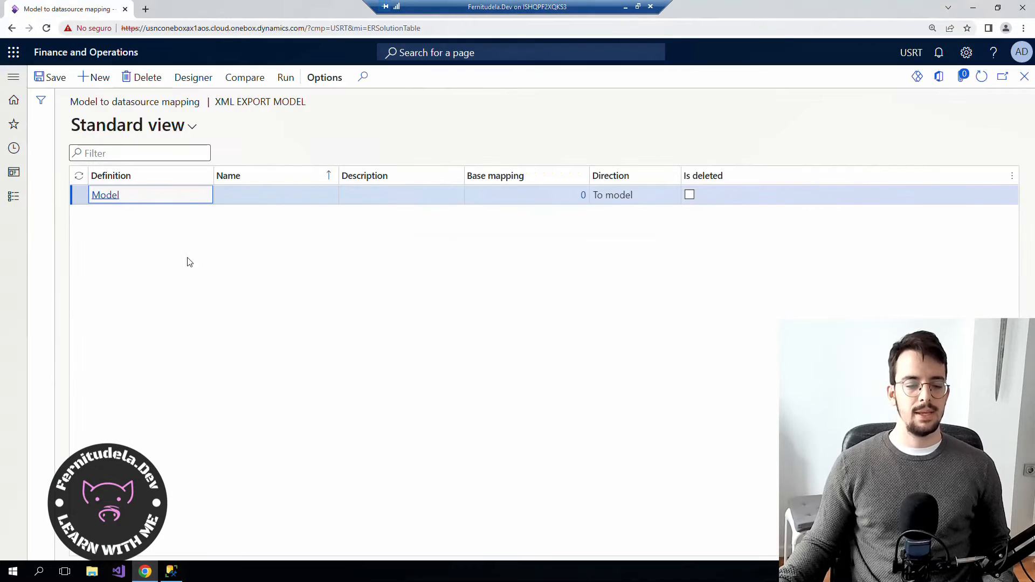
Add a Calculated field data source under the Header data source in the mapping designer.
click(191, 78)
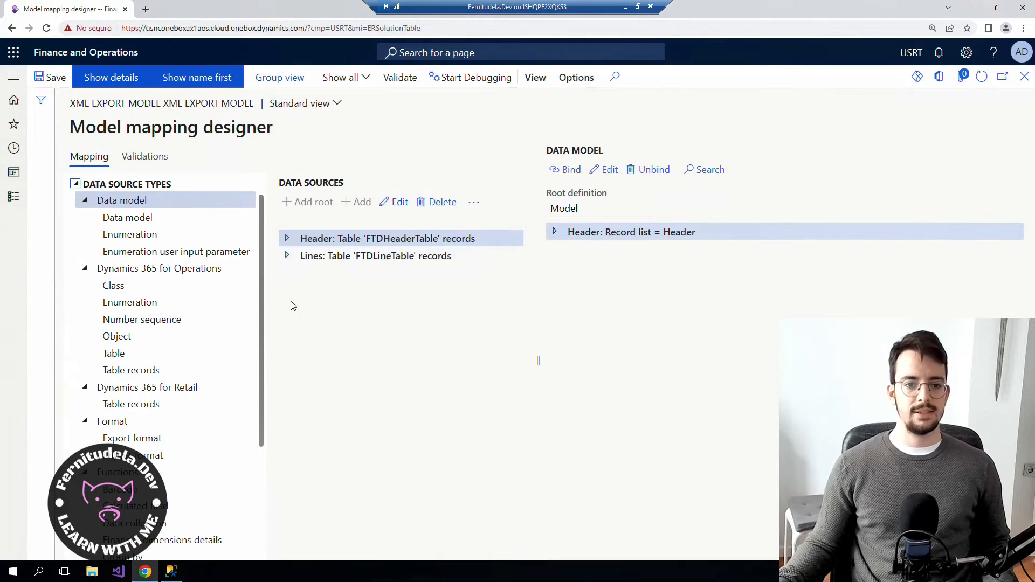
scroll(143, 323, down, 1)
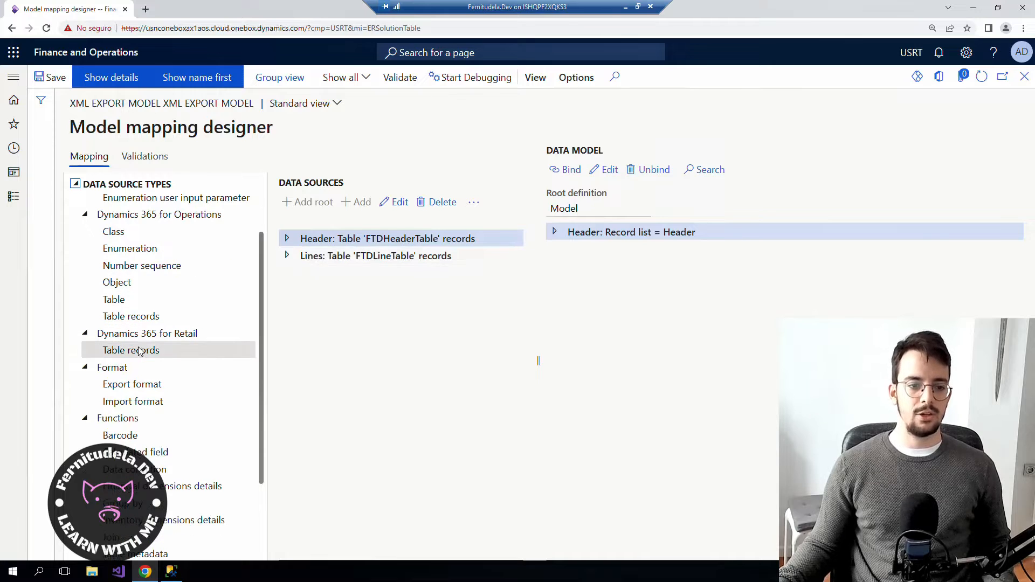
scroll(150, 353, down, 2)
scroll(148, 357, up, 3)
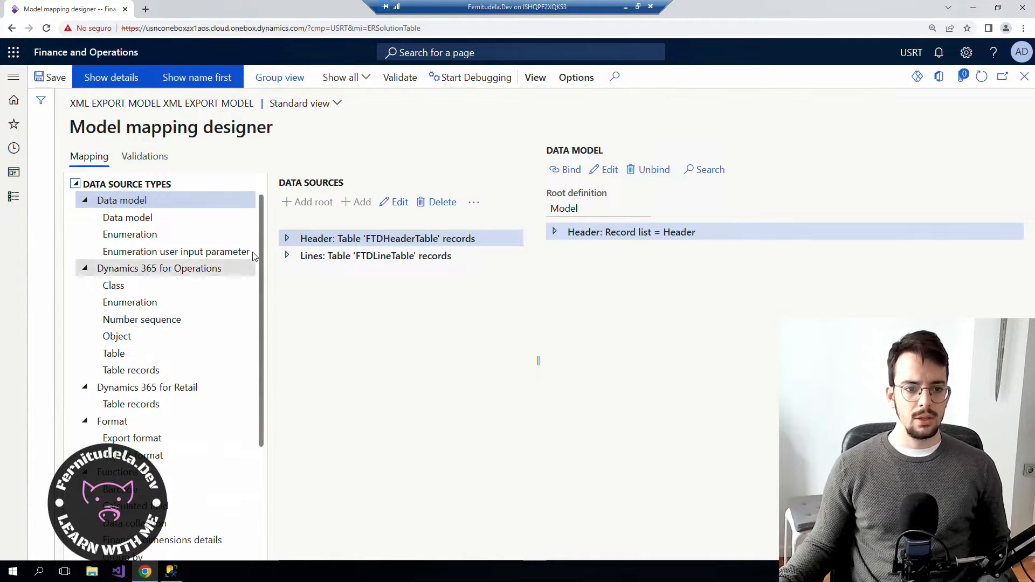
drag(259, 238, 264, 397)
click(161, 349)
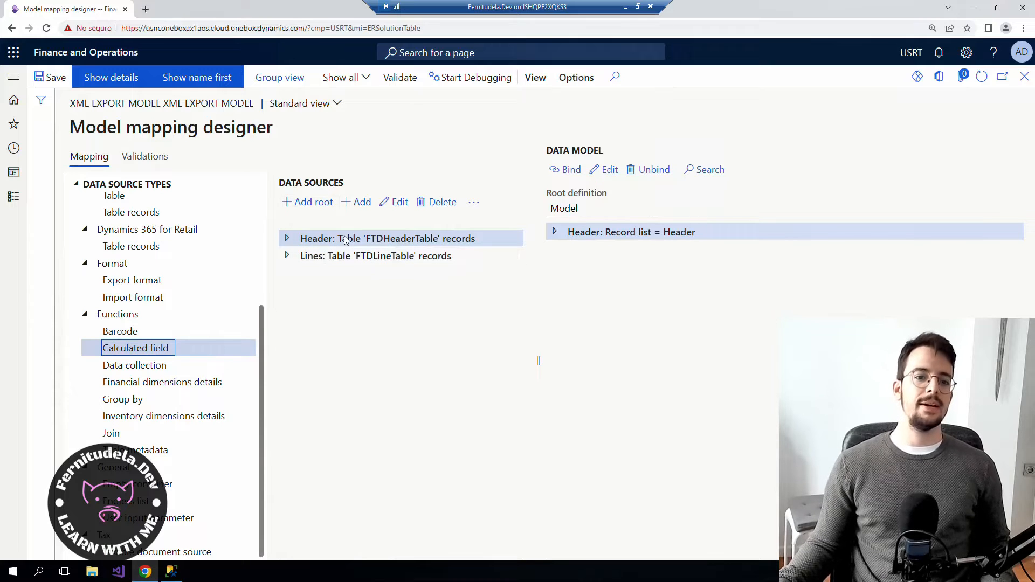
click(287, 238)
click(287, 239)
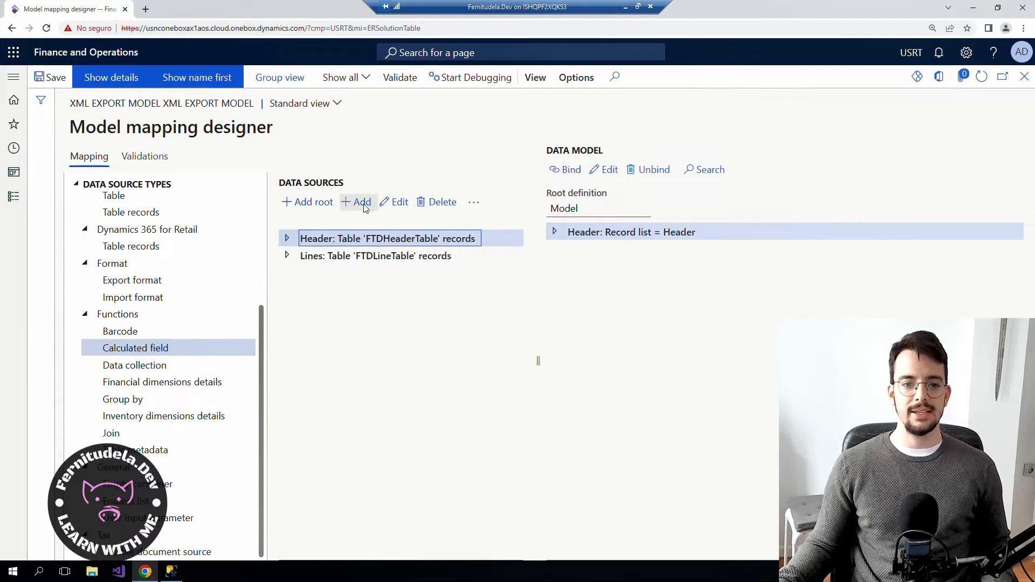
click(359, 203)
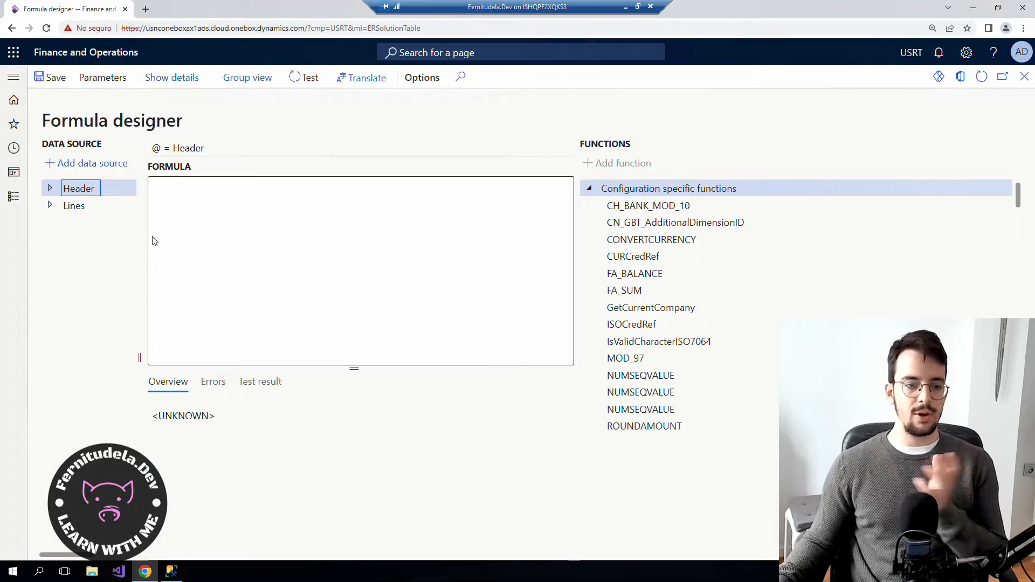
Select the Lines data source and collapse all the function groups.
click(73, 205)
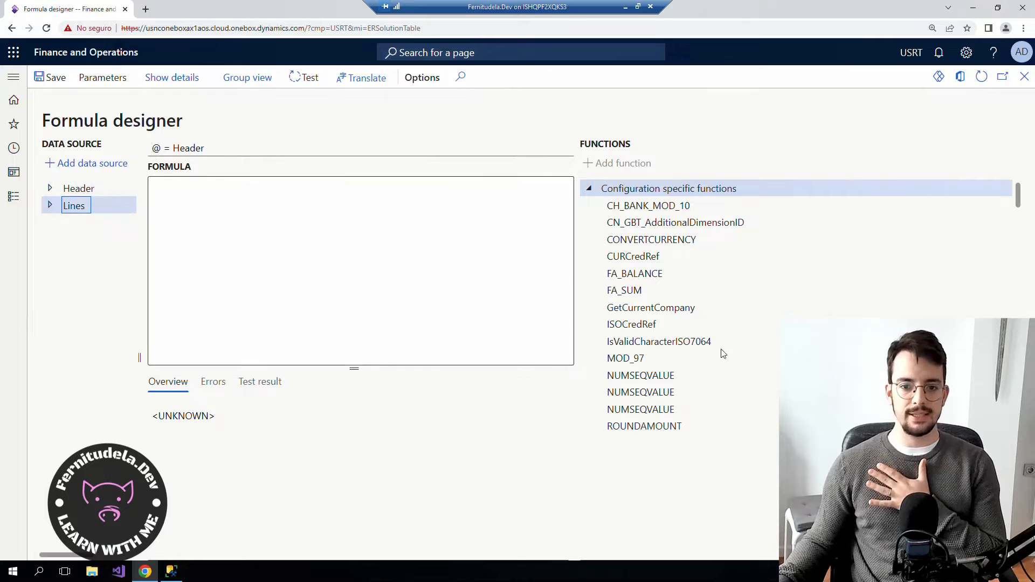
click(588, 188)
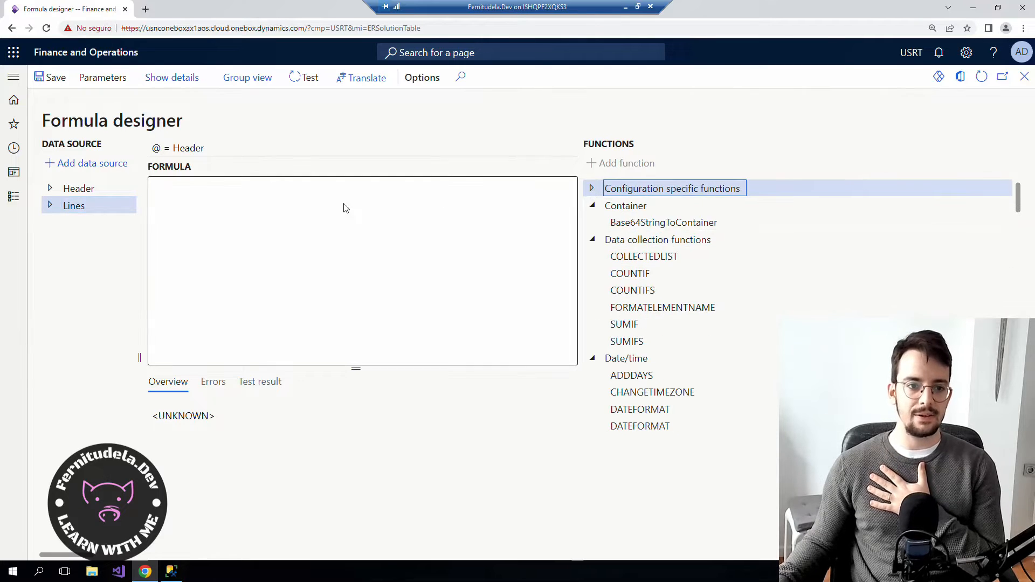
click(592, 223)
click(592, 239)
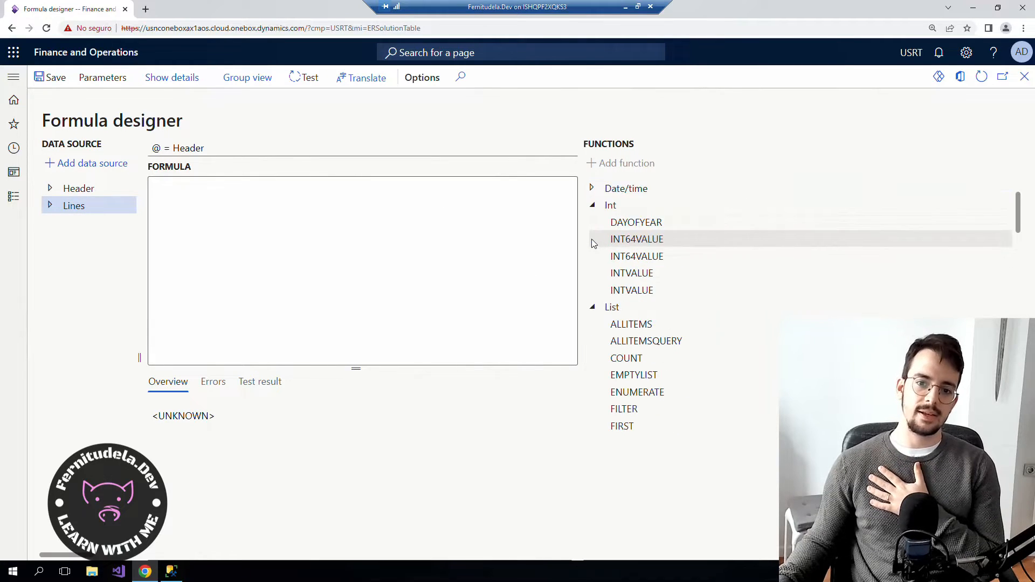
click(592, 206)
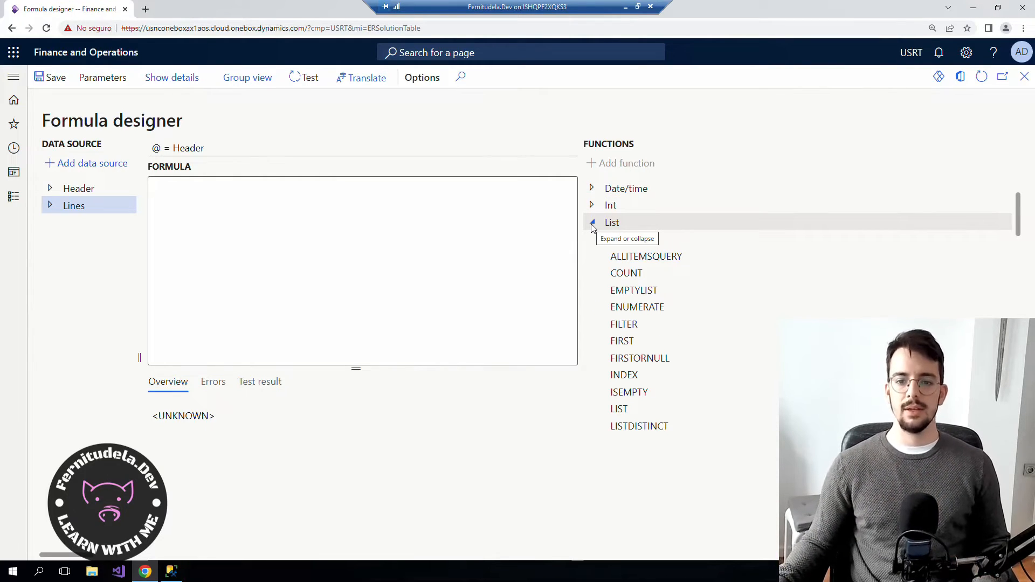
click(592, 223)
click(592, 205)
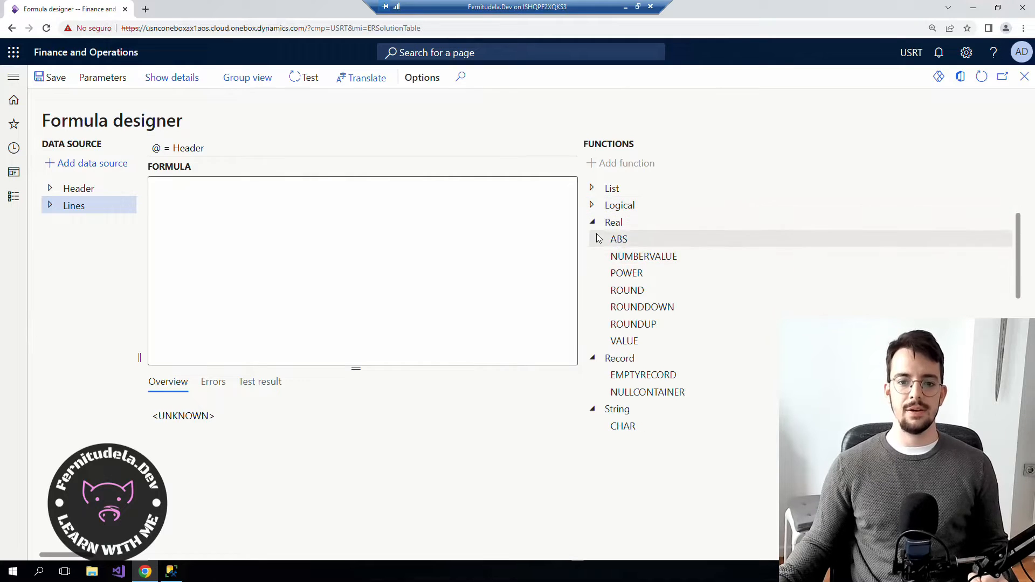
click(593, 223)
click(592, 239)
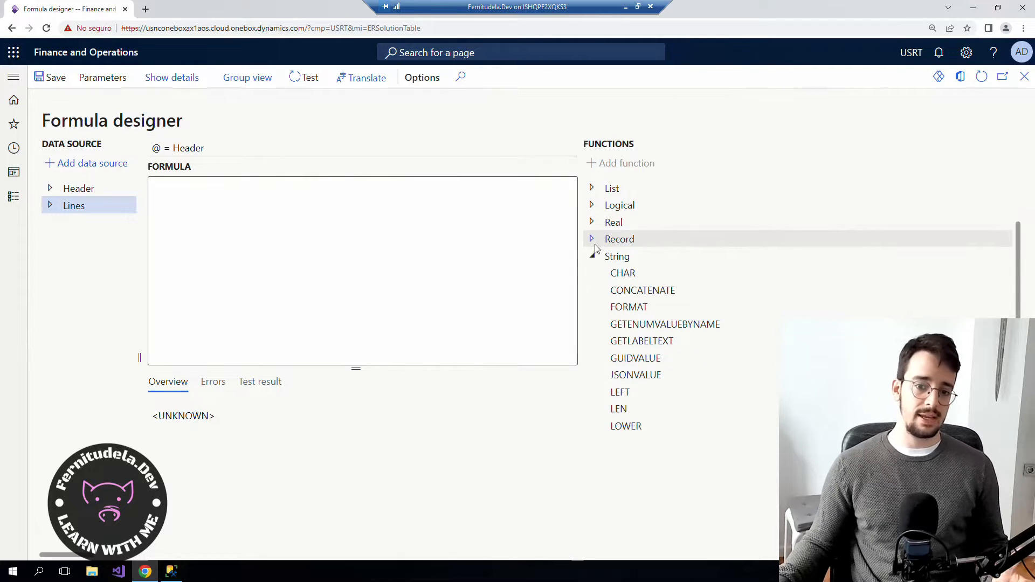
click(593, 258)
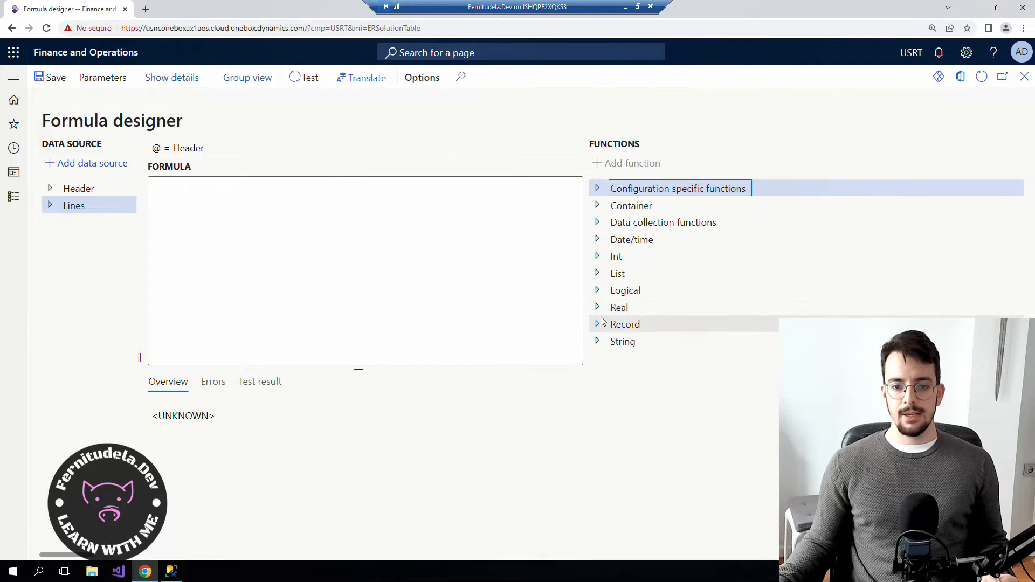
Expand the List group and select the WHERE function.
click(596, 272)
scroll(676, 323, down, 4)
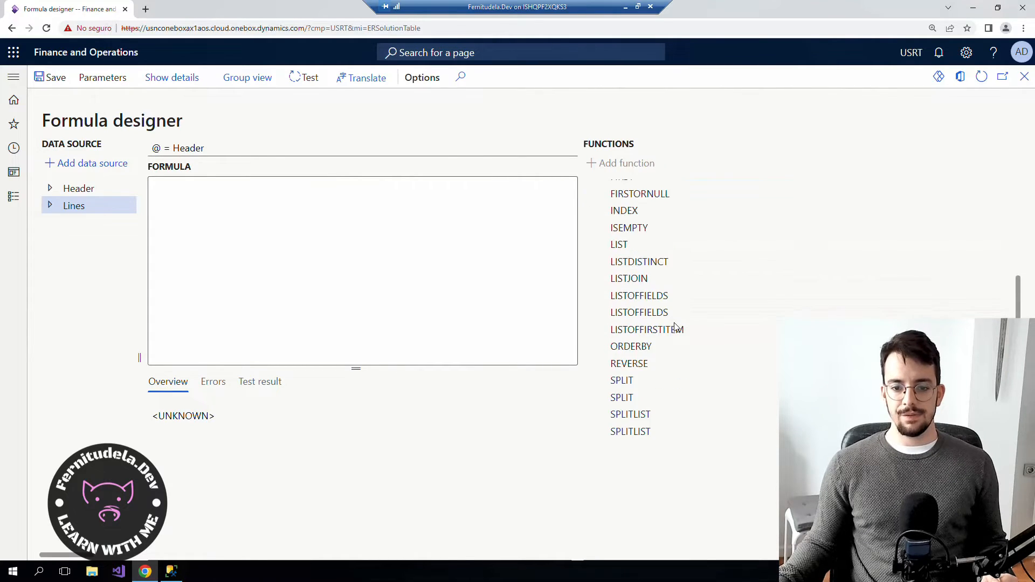
scroll(674, 326, down, 2)
click(624, 374)
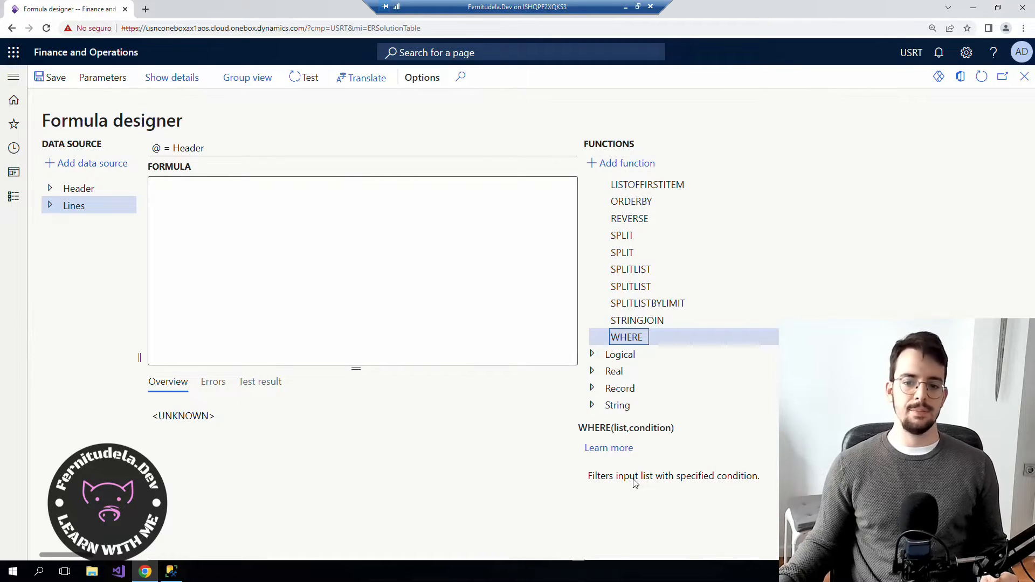
Build the formula WHERE(Lines, Lines.HeaderId = @.Id).
click(603, 170)
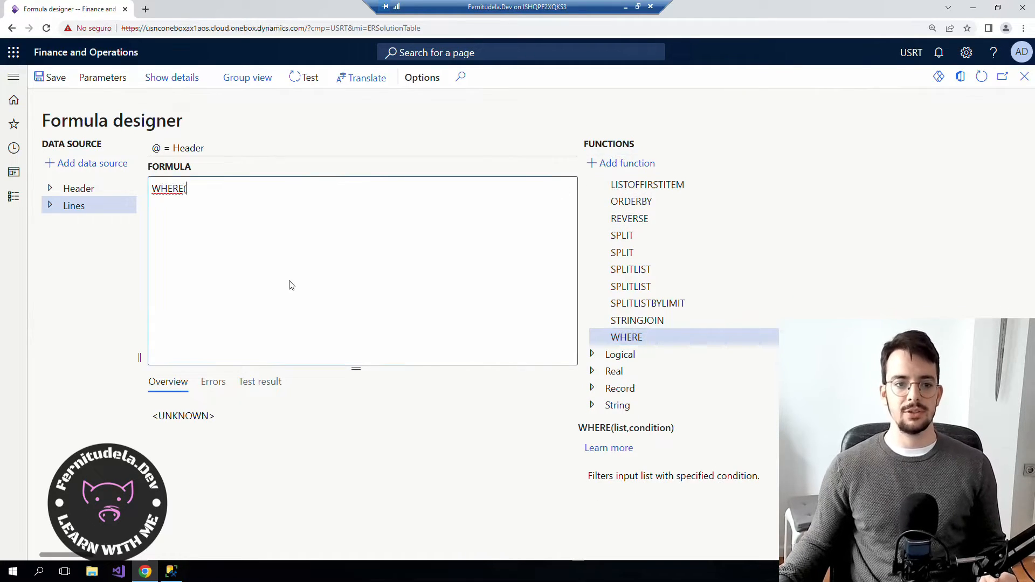
click(108, 164)
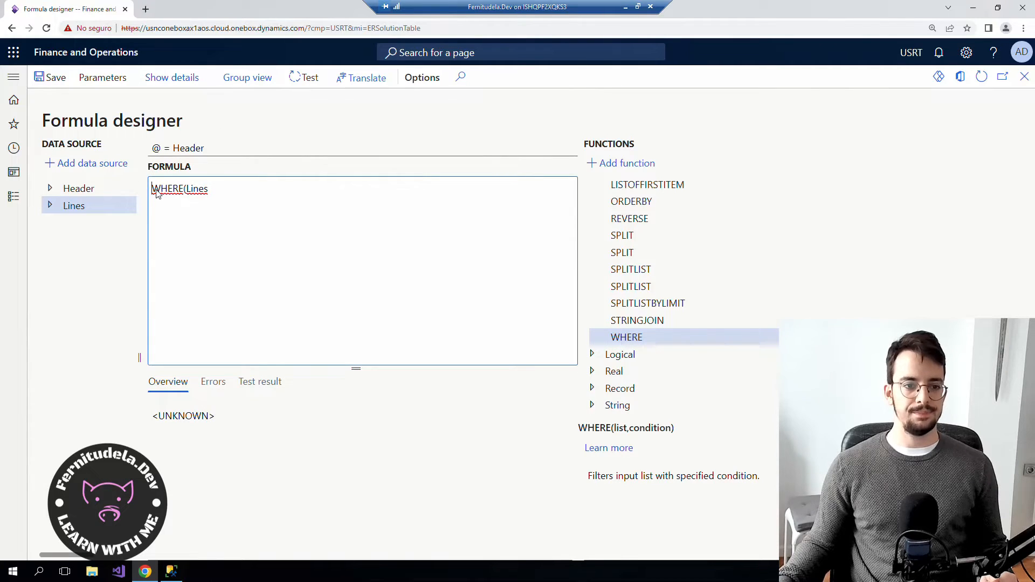
click(93, 164)
click(255, 227)
key(BackSpace)
key(BackSpace)
key(BackSpace)
key(BackSpace)
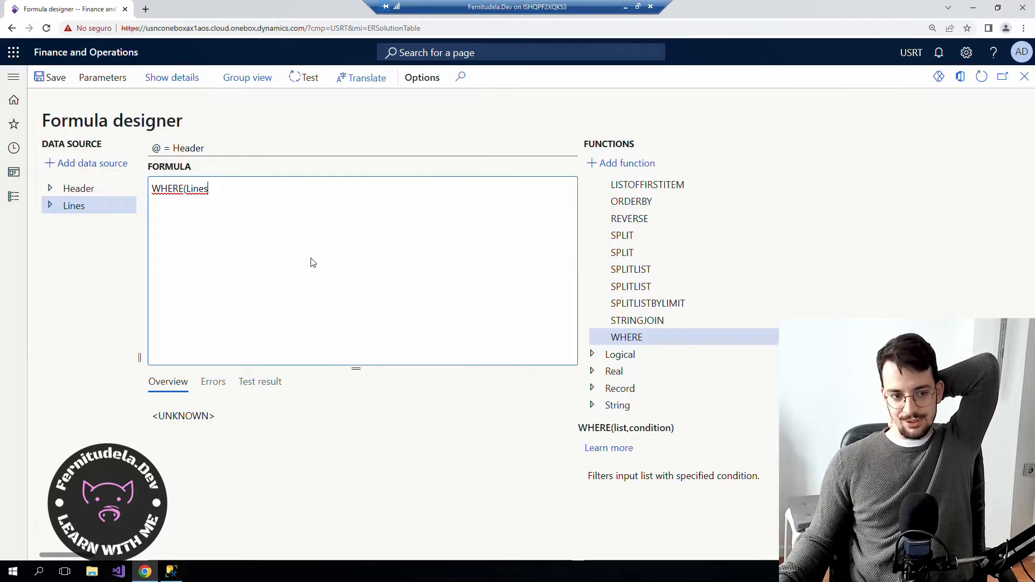
text(, Lines.)
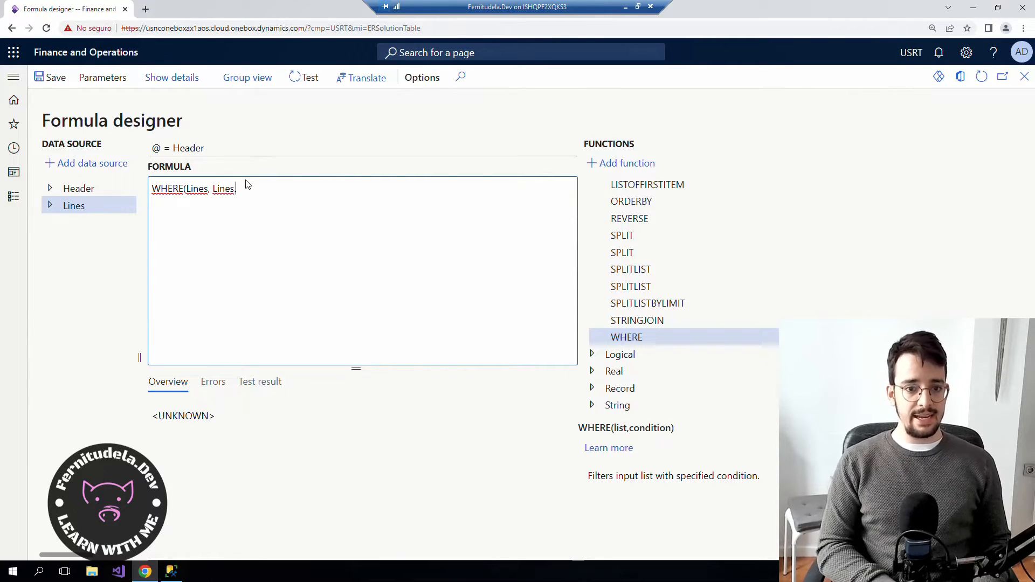
text(Id = @.)
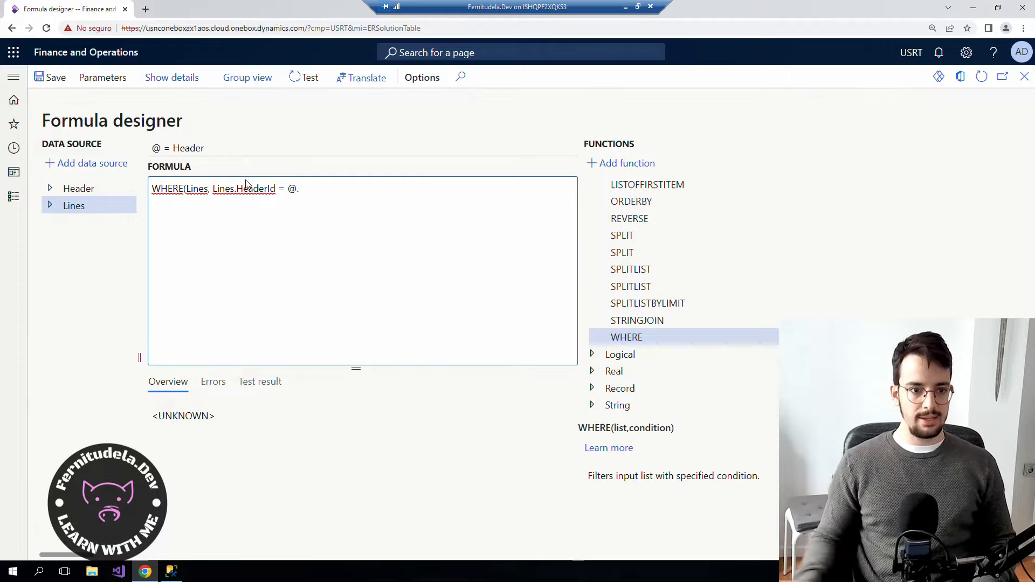
drag(217, 150, 151, 150)
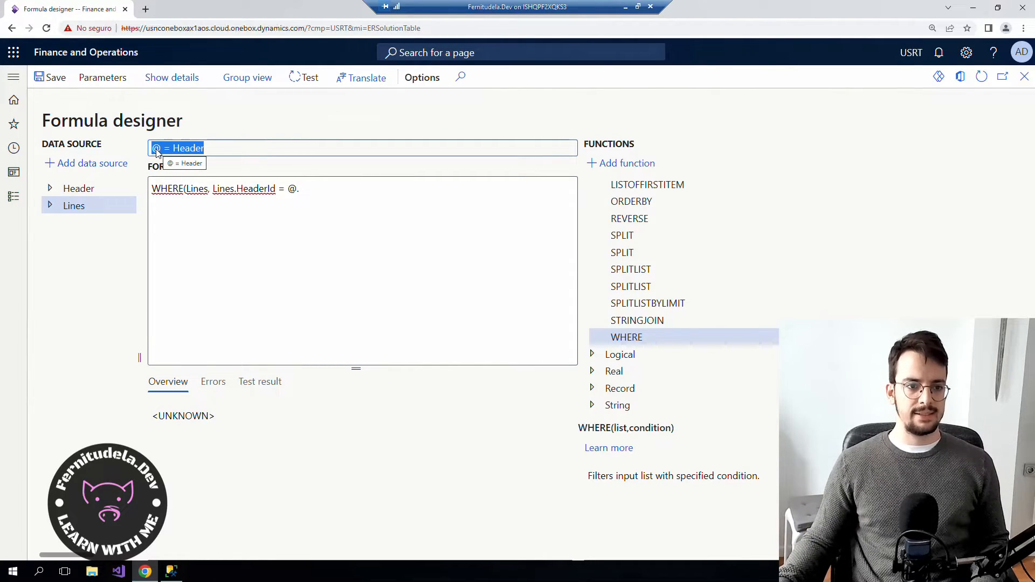
click(319, 193)
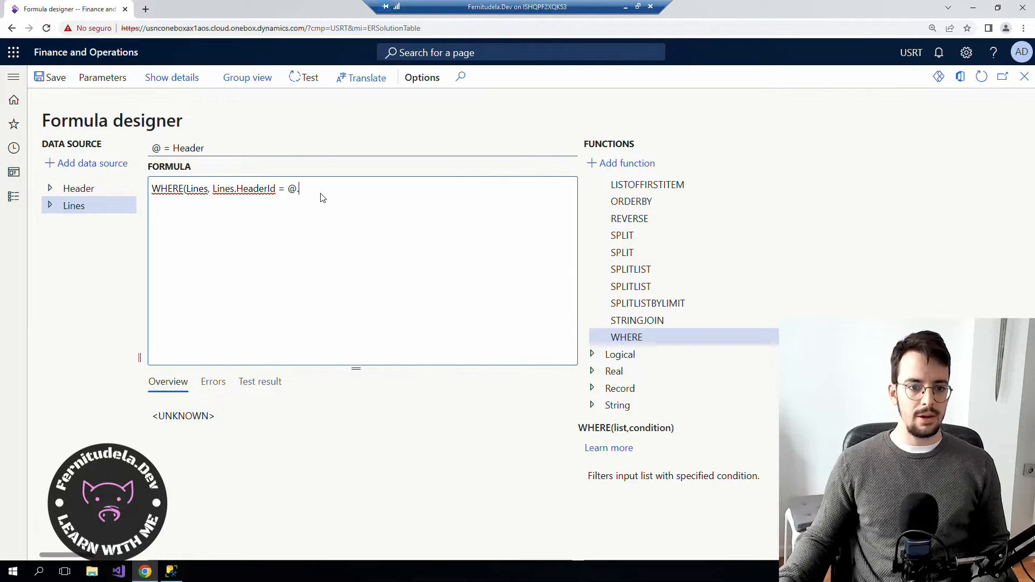
text(Id))
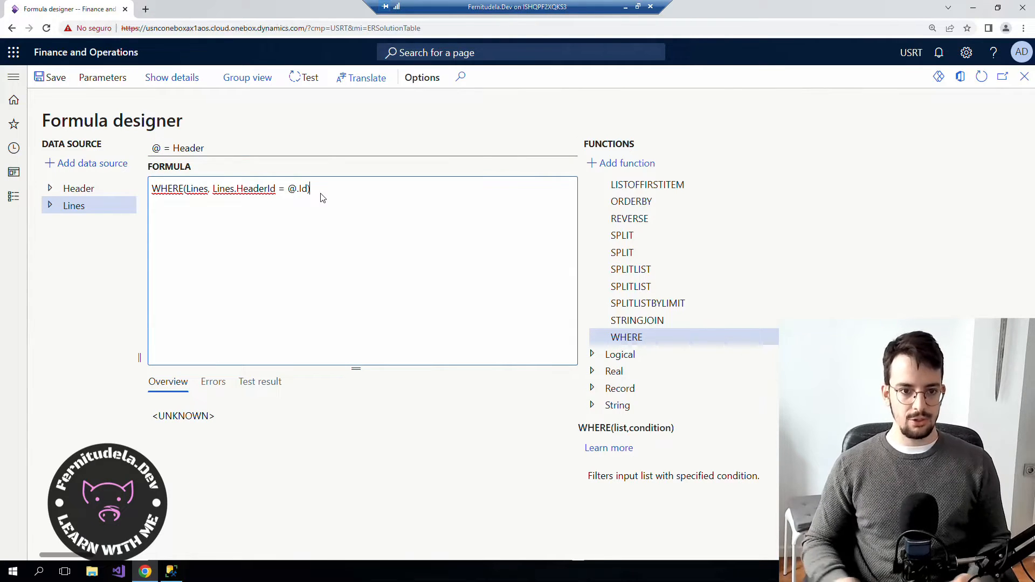
Save the CFLines formula and close the Formula designer.
click(44, 81)
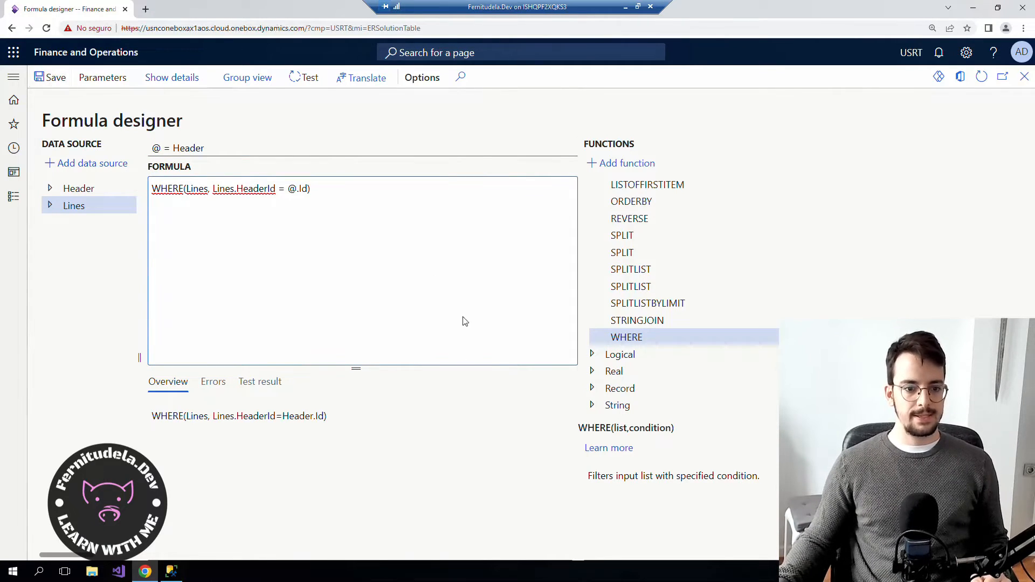
drag(327, 417, 149, 424)
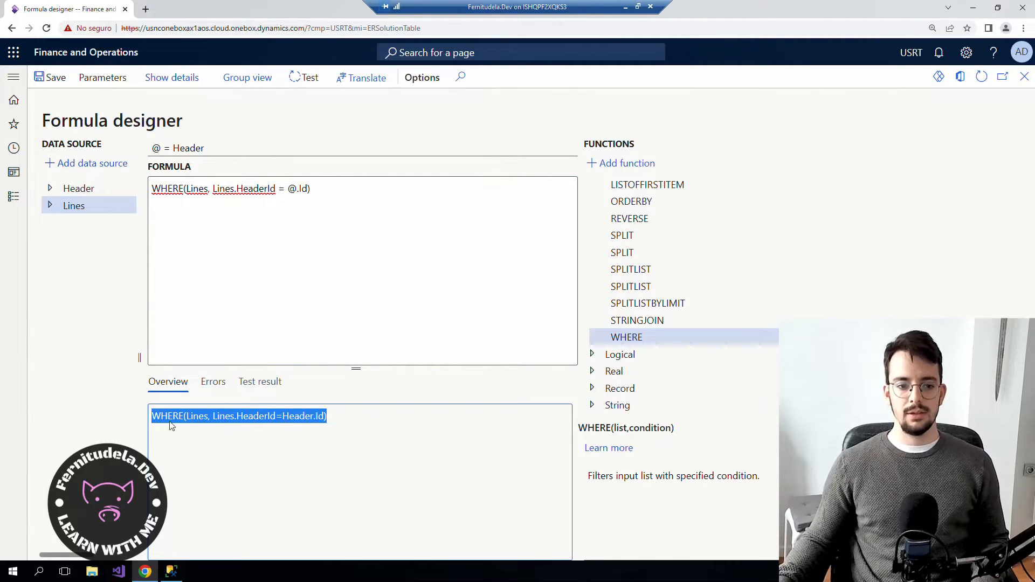
click(1025, 77)
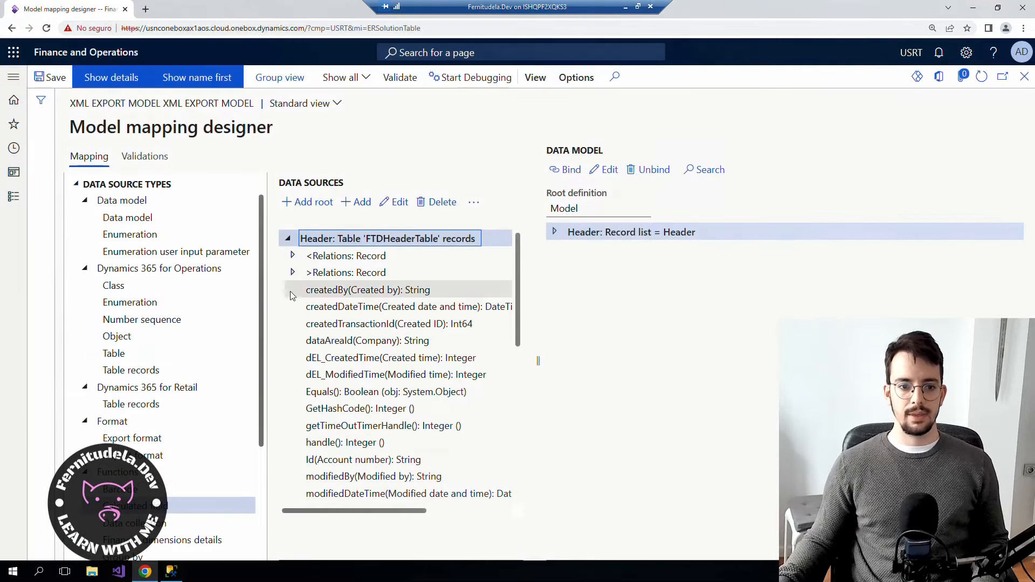
Rebind the model's Lines record list to the CFLines calculated field.
scroll(392, 466, down, 10)
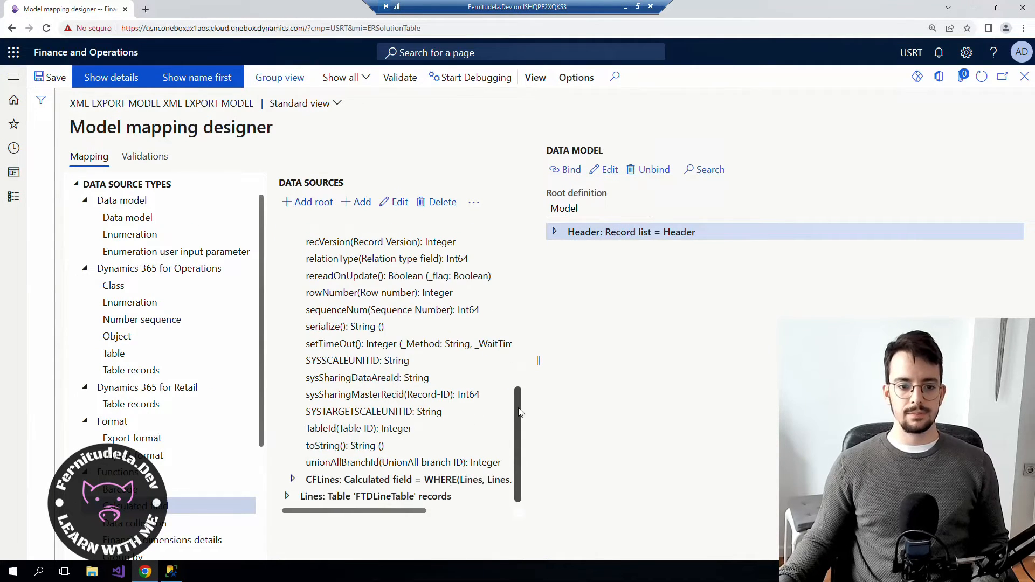
click(361, 481)
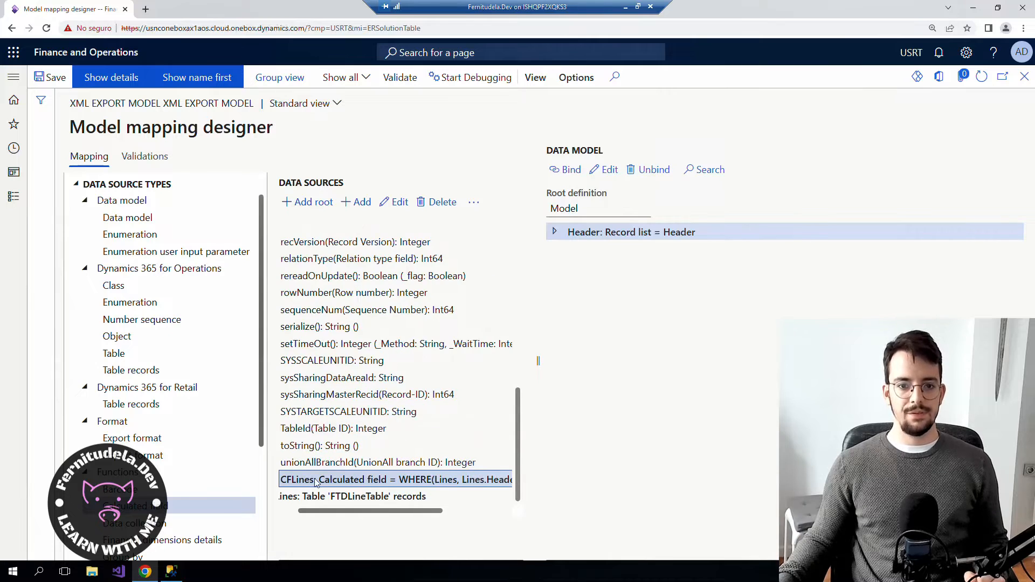
click(564, 235)
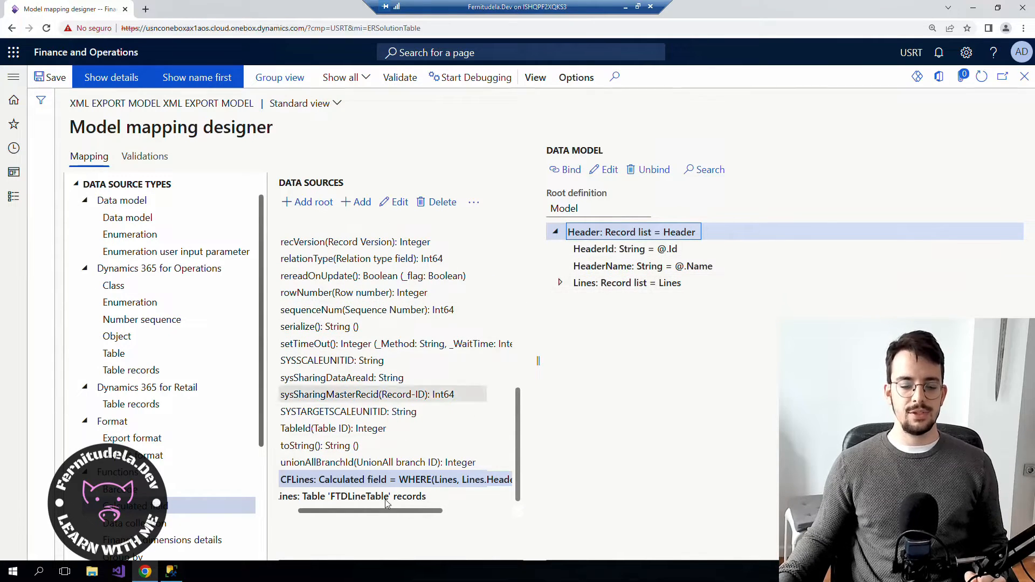
drag(315, 512, 288, 512)
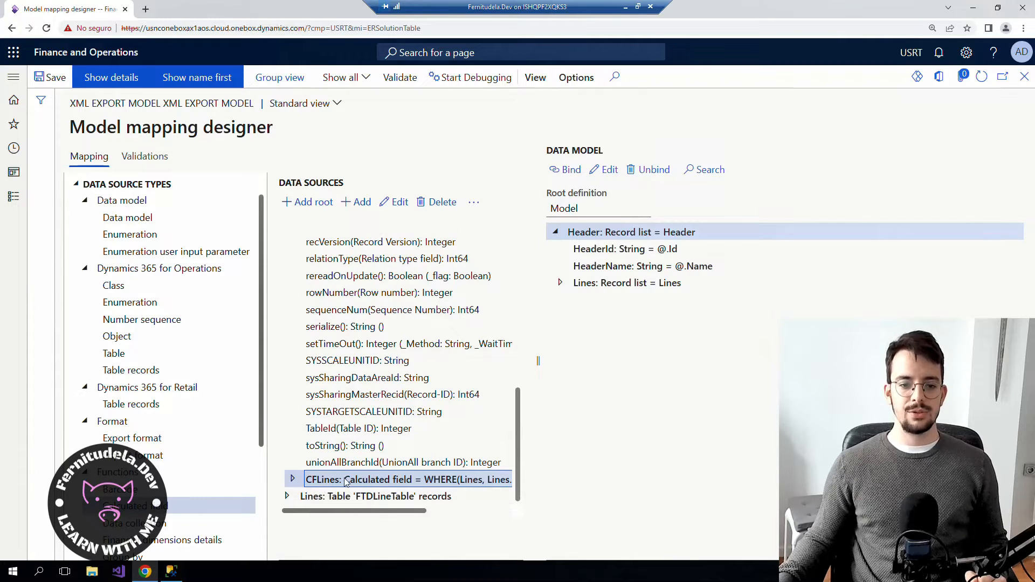
click(620, 283)
click(572, 170)
click(660, 289)
Check the FieldInt and FieldStr bindings under Lines.
click(562, 282)
click(673, 302)
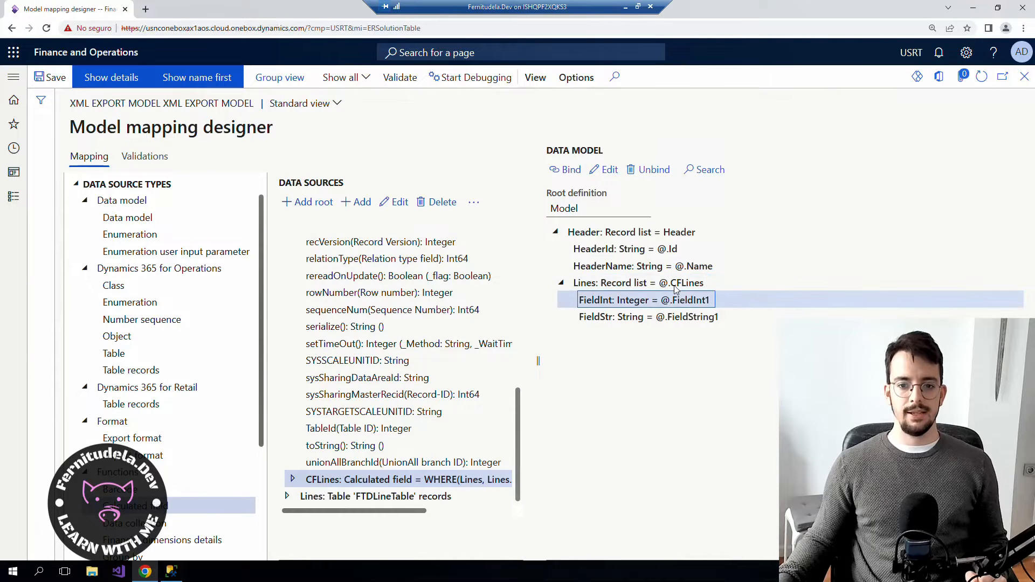
click(629, 315)
click(637, 300)
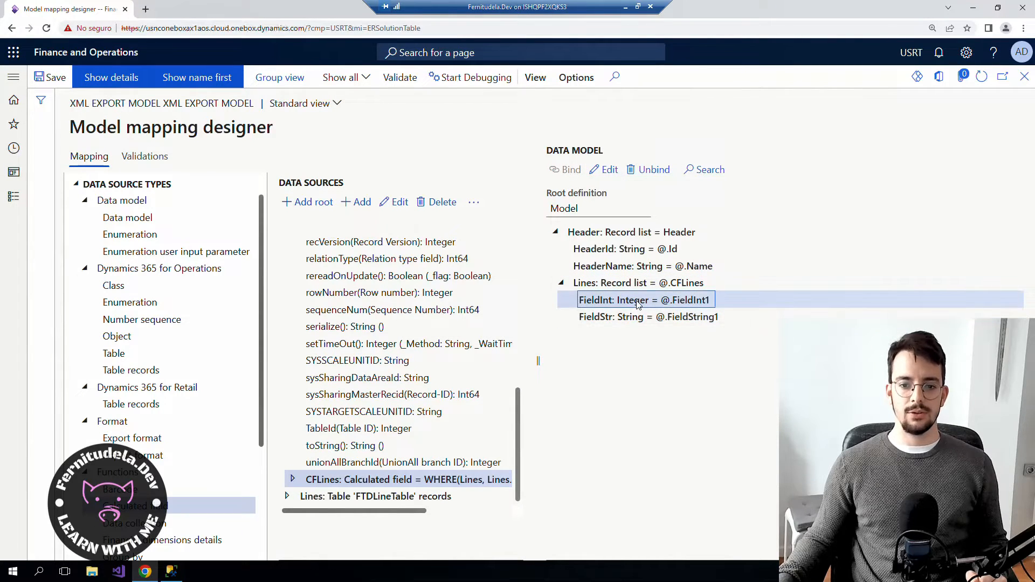
click(669, 285)
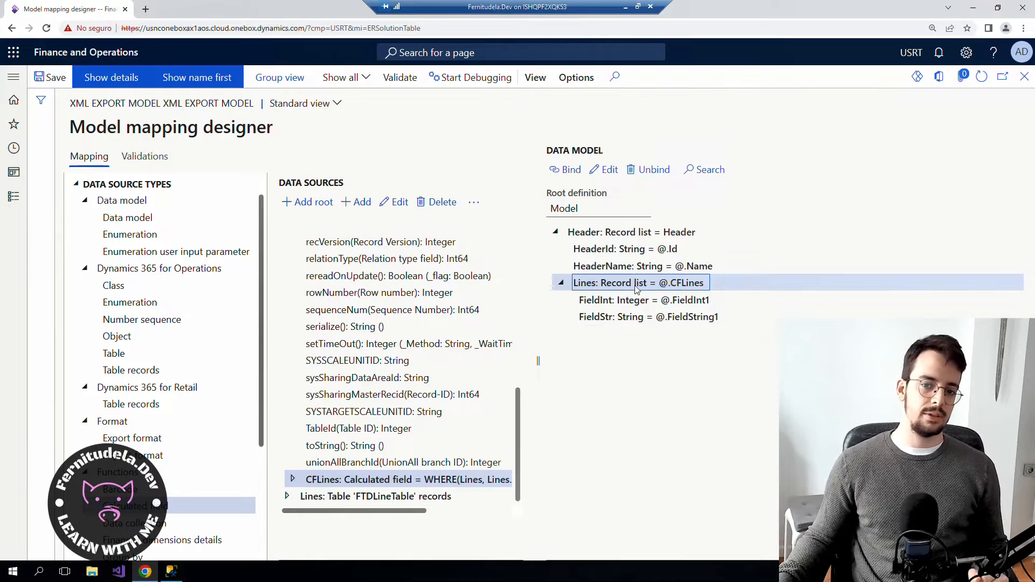
click(647, 302)
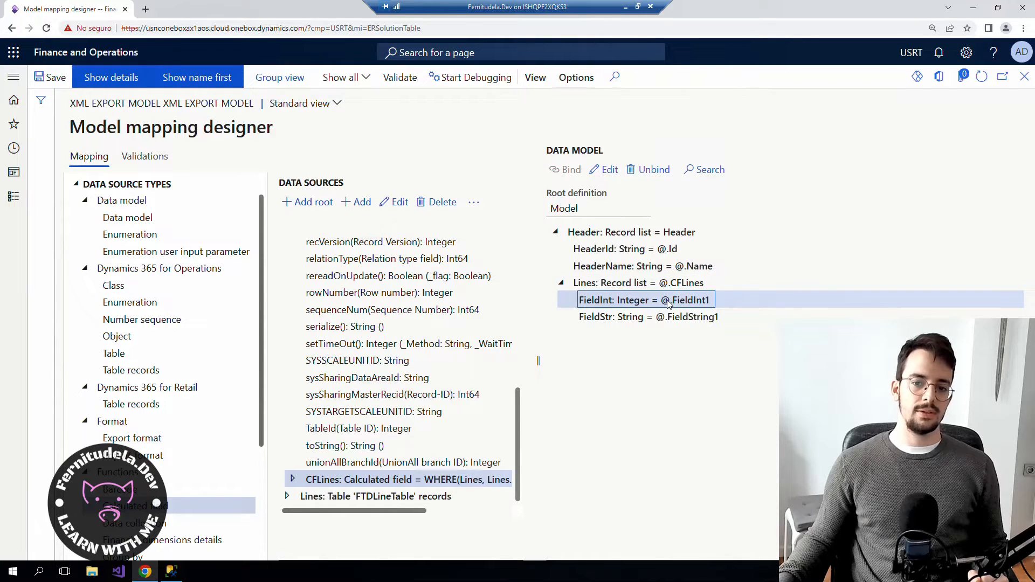
click(660, 317)
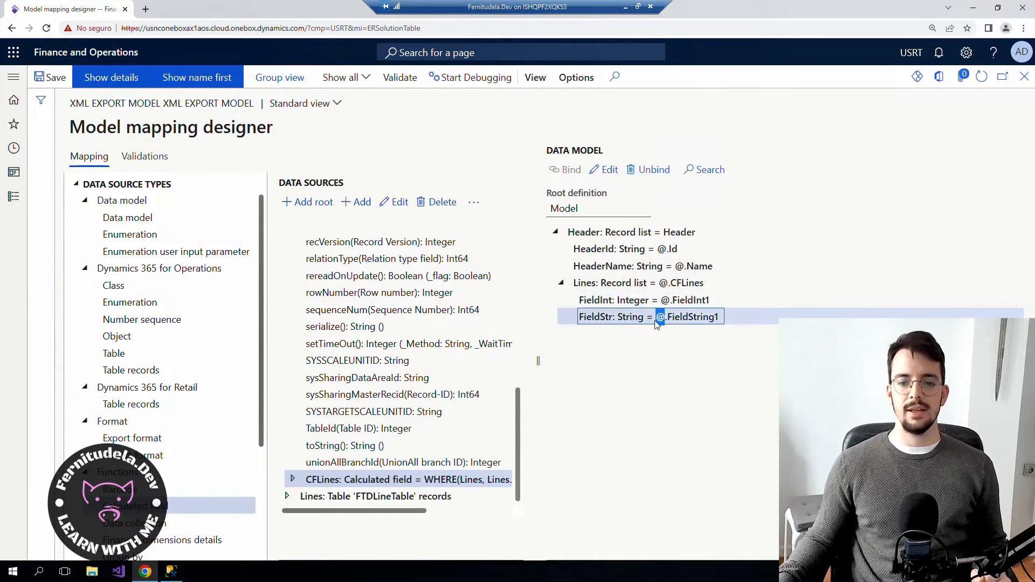
click(647, 299)
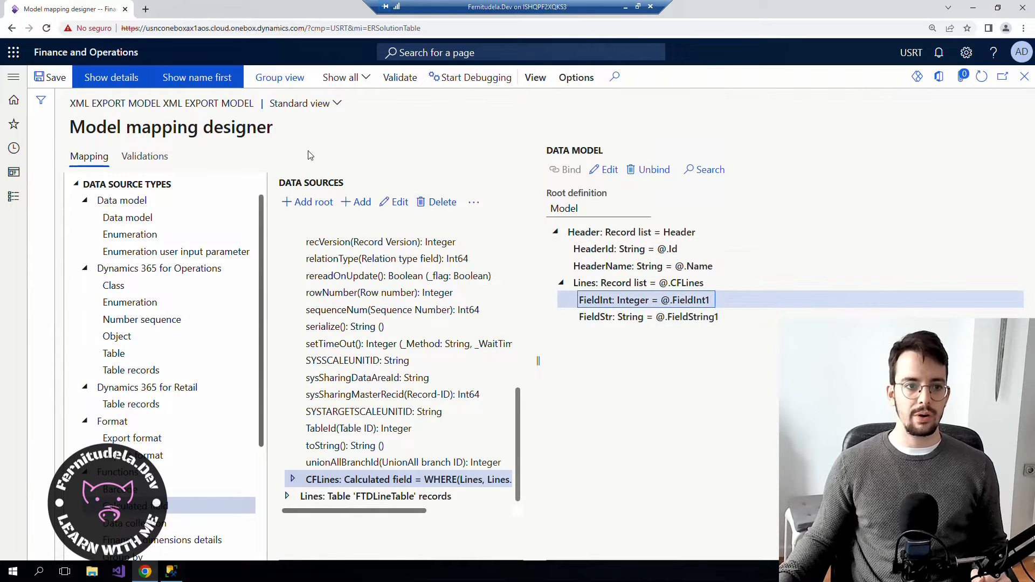
Save the mapping, close the designer, and run it to generate output (5).xml.
click(43, 77)
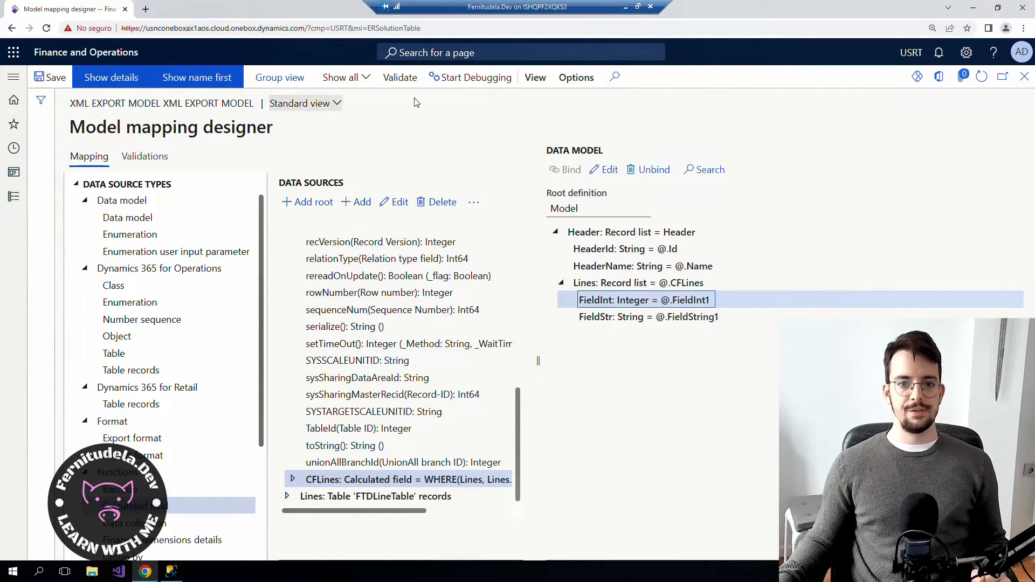
click(1027, 80)
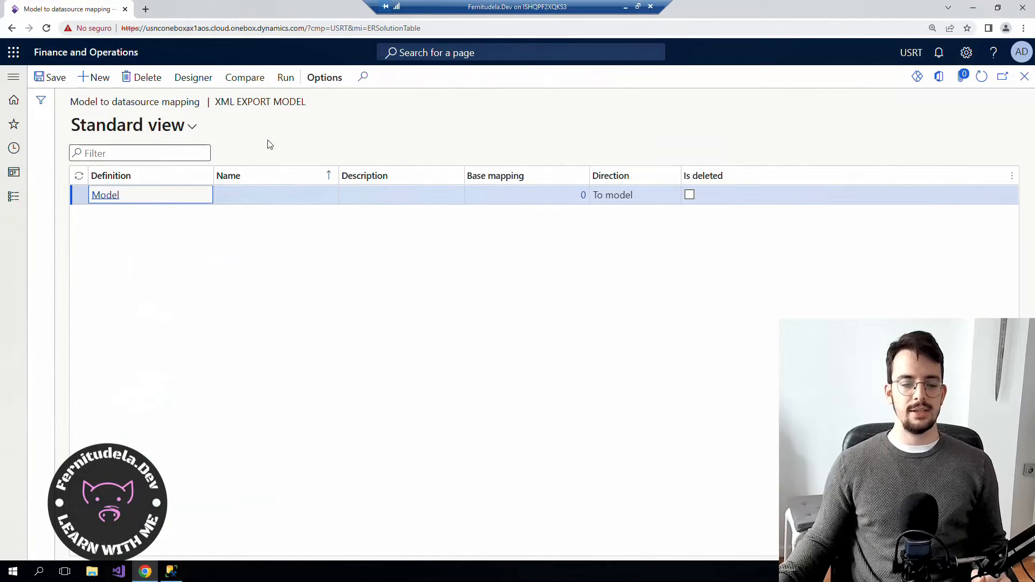
click(287, 81)
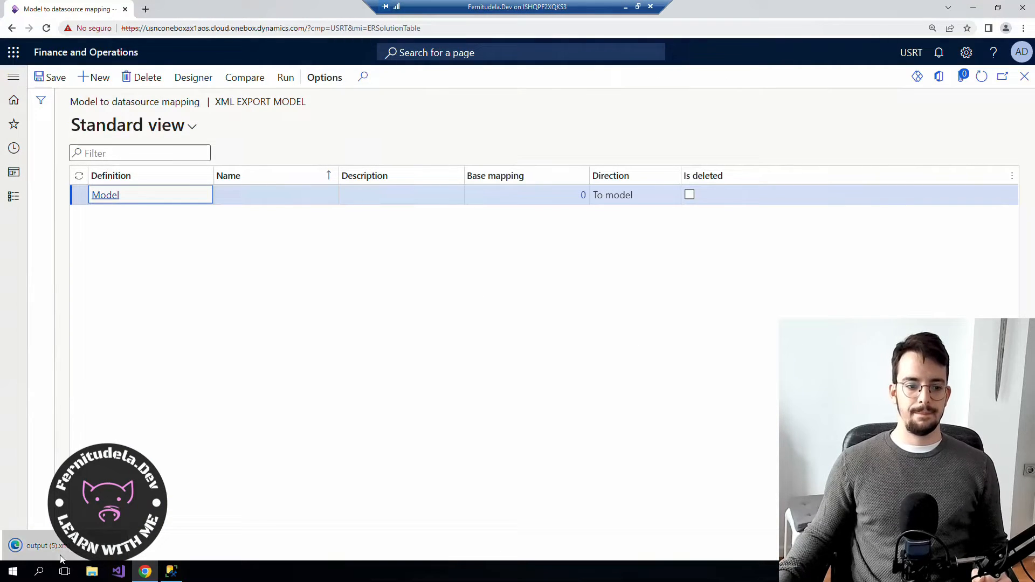
drag(299, 411, 8, 64)
Inspect the whole output (5).xml tree, then return to Finance and Operations.
click(81, 372)
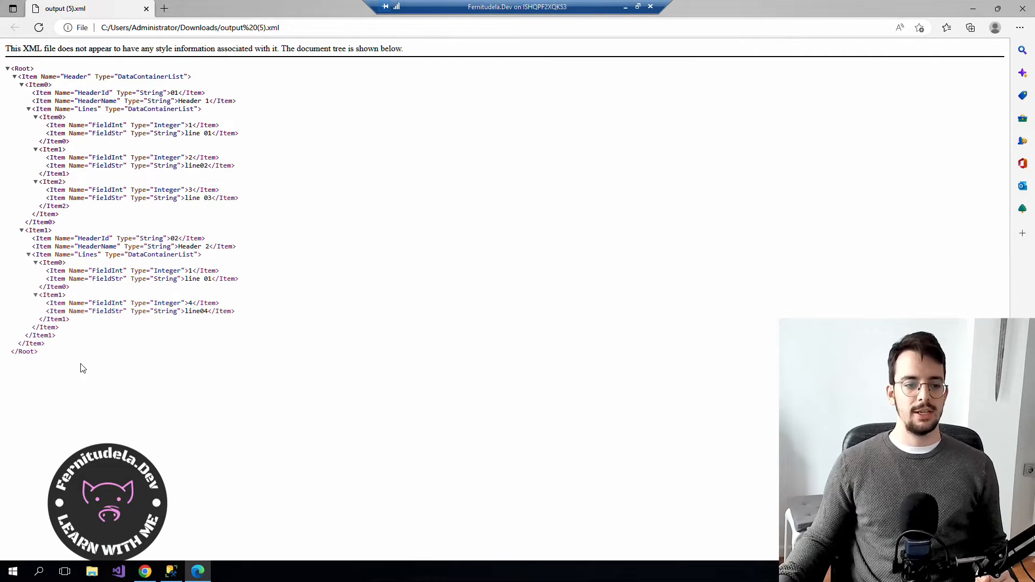
drag(59, 358, 8, 66)
click(341, 153)
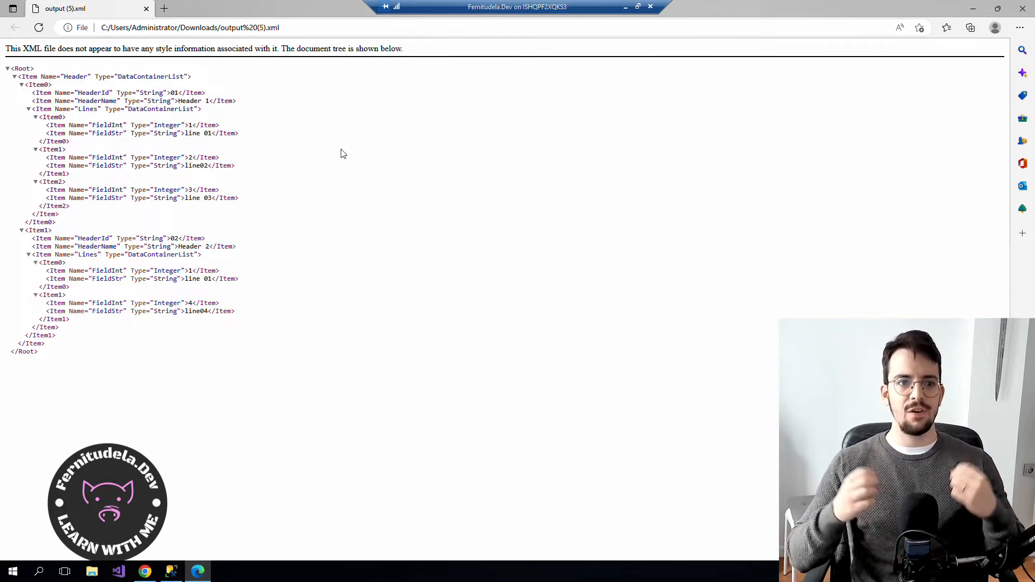
click(145, 571)
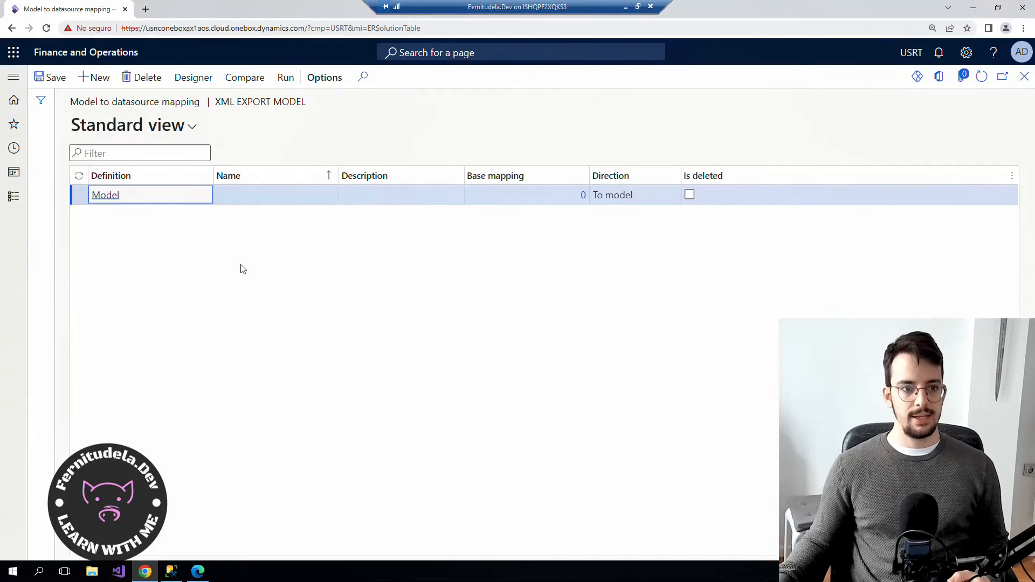
Close the mapping and designer pages and mark version 1 as Completed.
click(1024, 76)
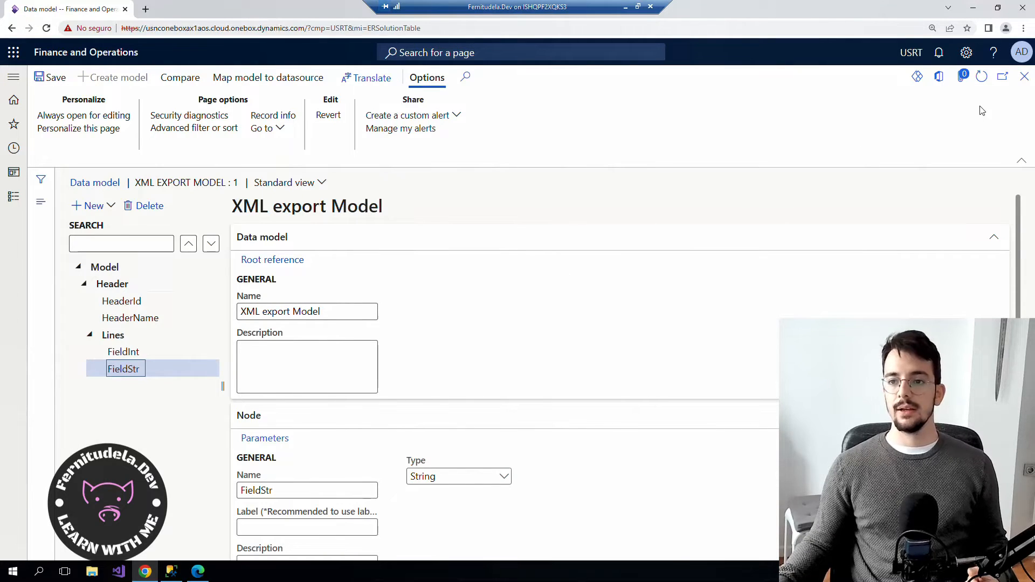
click(1025, 76)
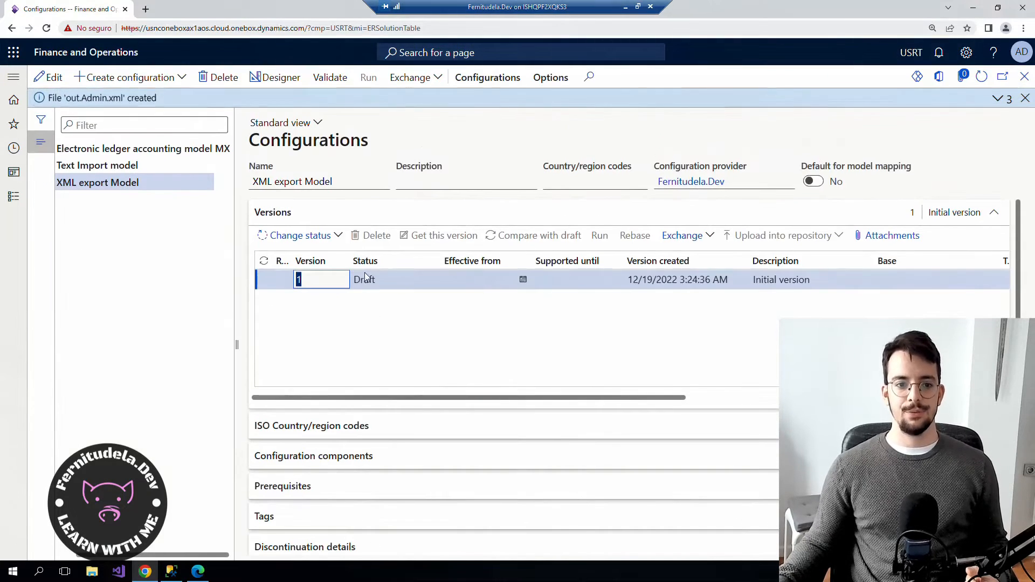
click(301, 236)
click(282, 255)
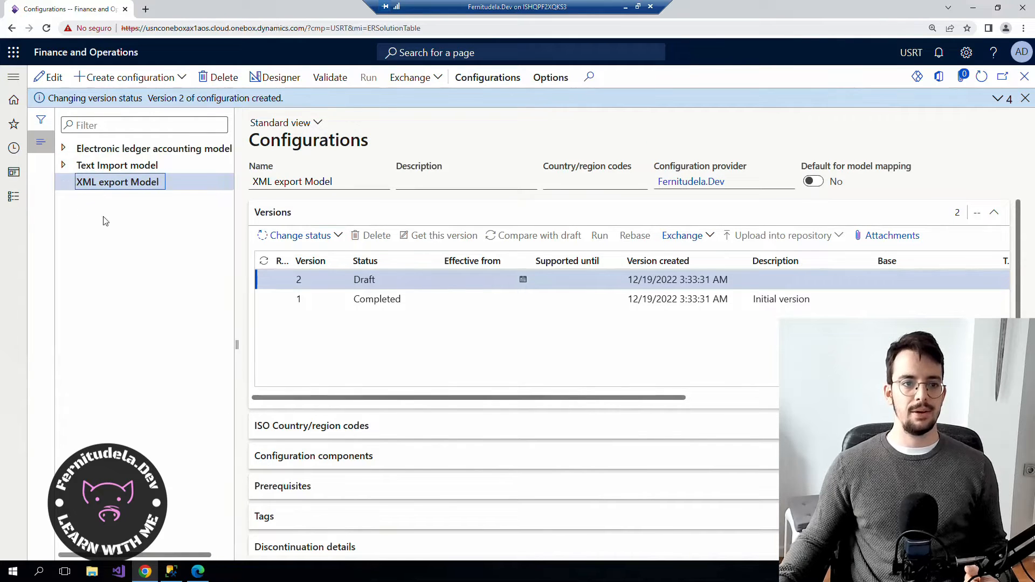
click(130, 78)
Create an XML-type format configuration 'XML Export Format' based on XML export Model, Model version 1.
click(108, 208)
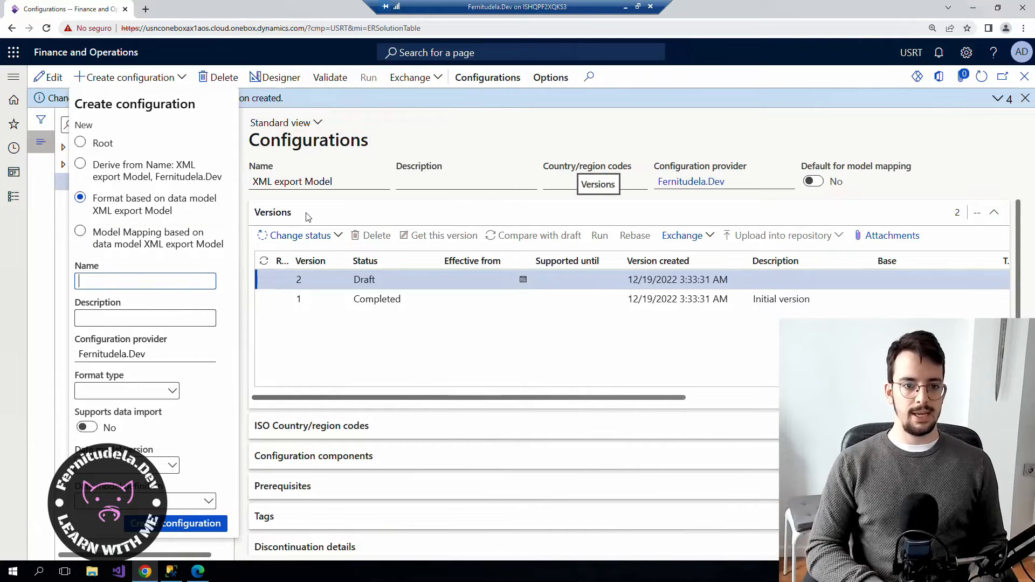
text(XM)
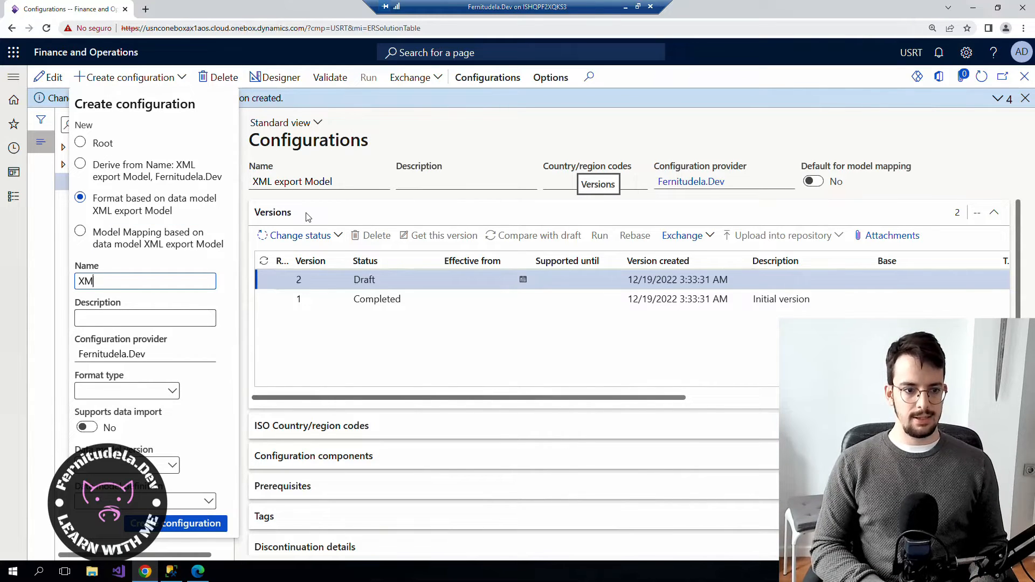
text(L Export Format)
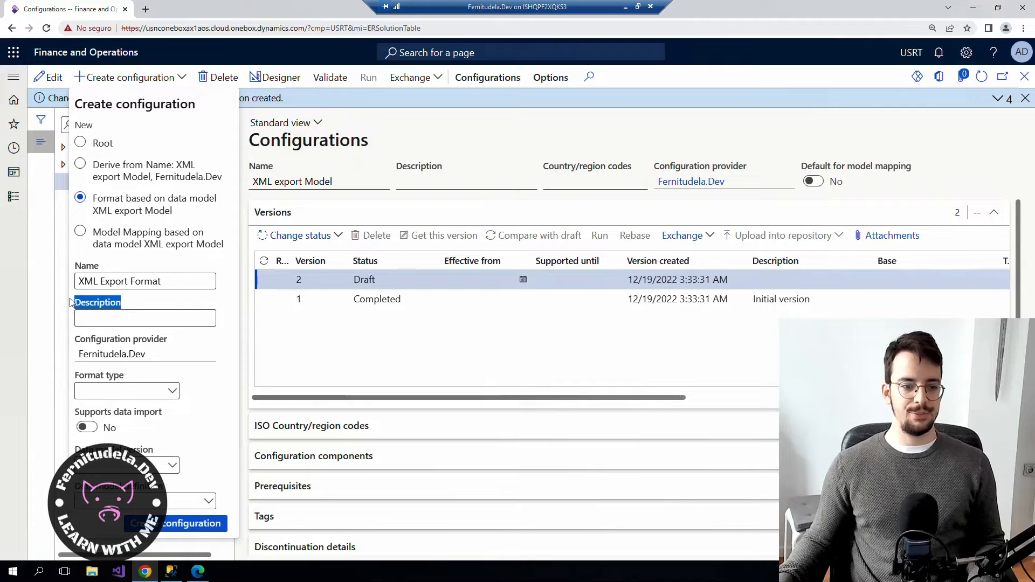
click(124, 391)
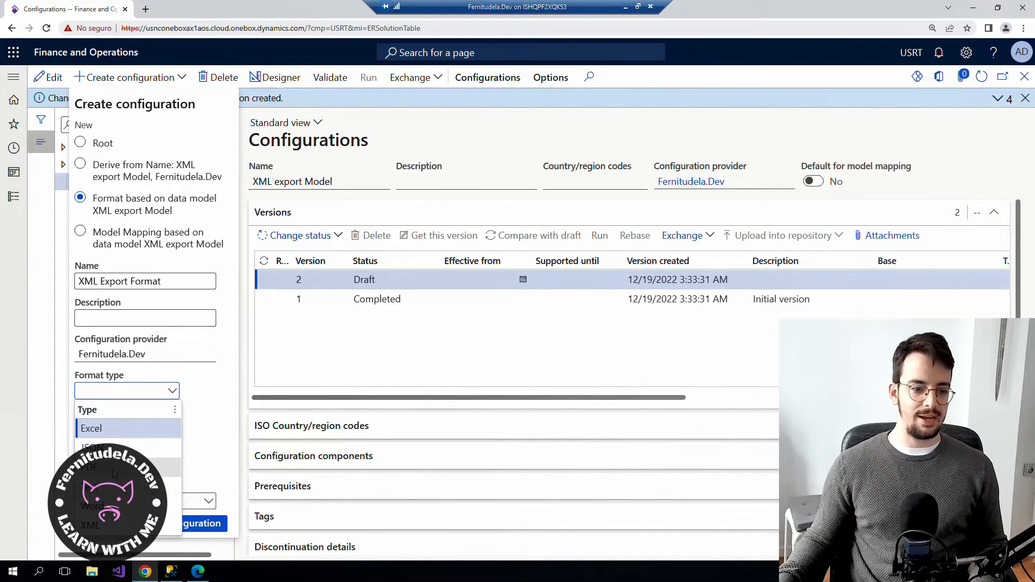
click(99, 525)
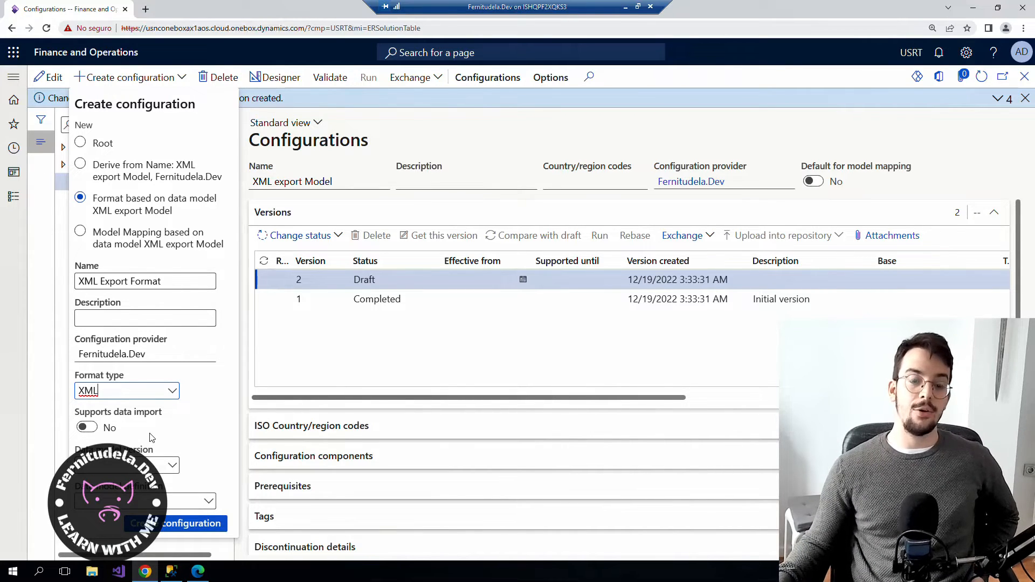
click(86, 427)
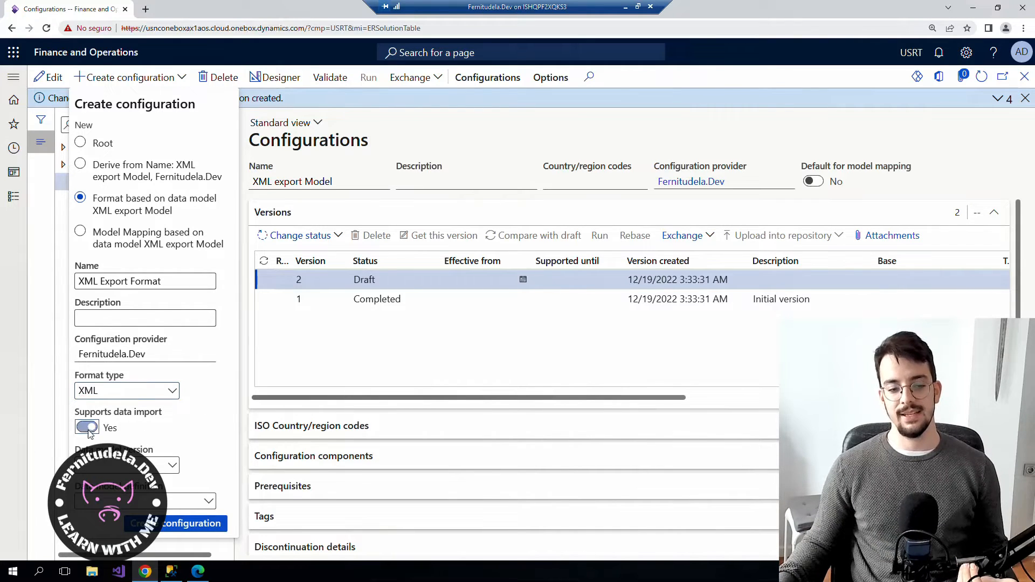
click(172, 466)
click(136, 349)
click(178, 501)
click(125, 386)
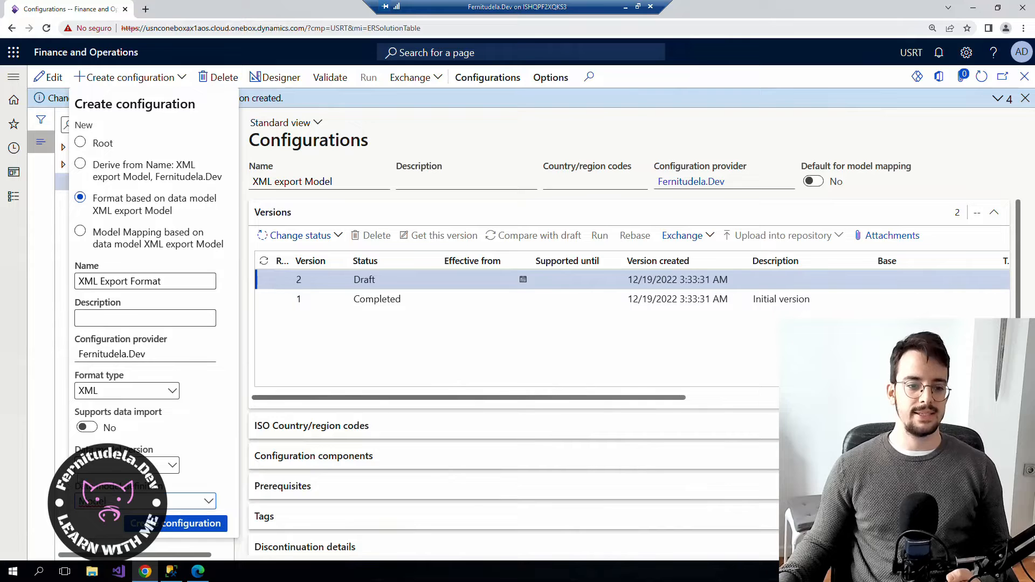
click(165, 526)
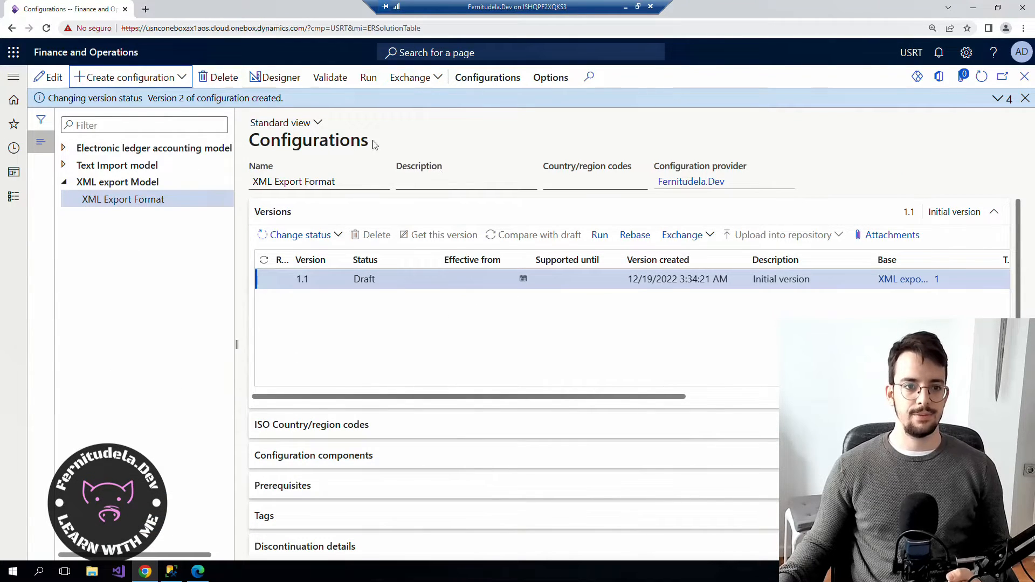
Open the XML Export Format configuration in the Format designer.
click(283, 81)
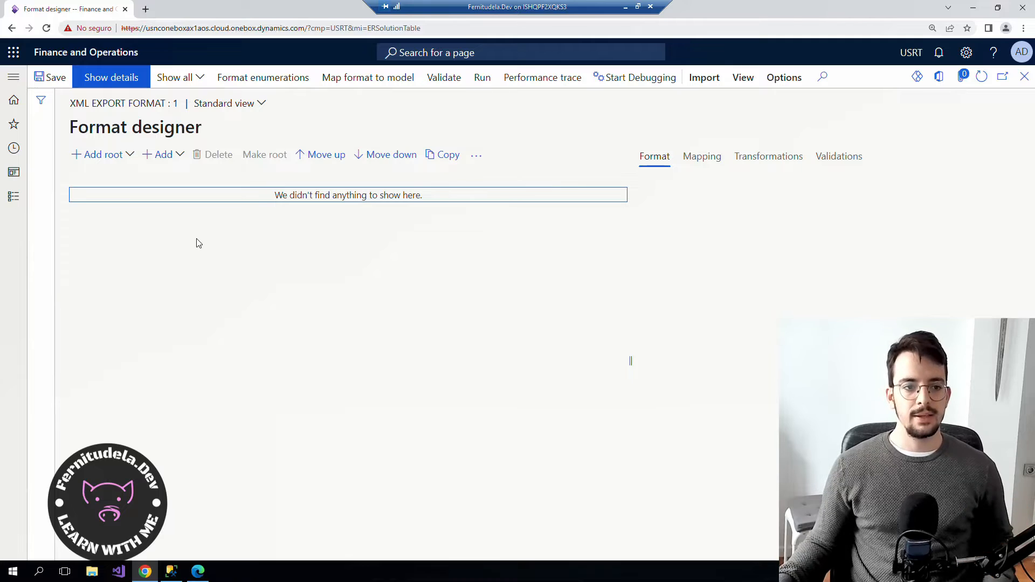
Add an XML Element named XMLRoot as the root of the empty format tree.
click(122, 155)
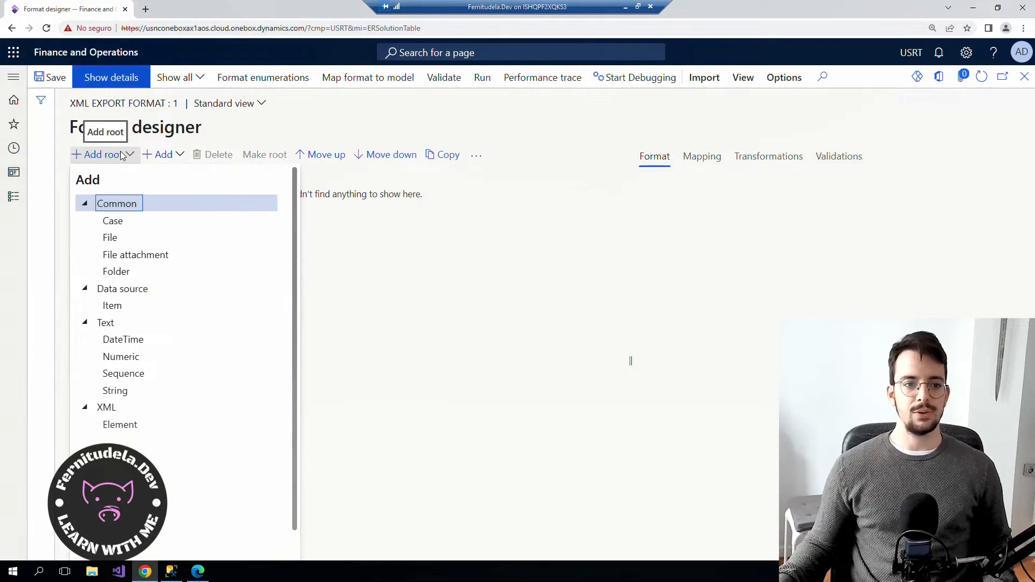
click(120, 425)
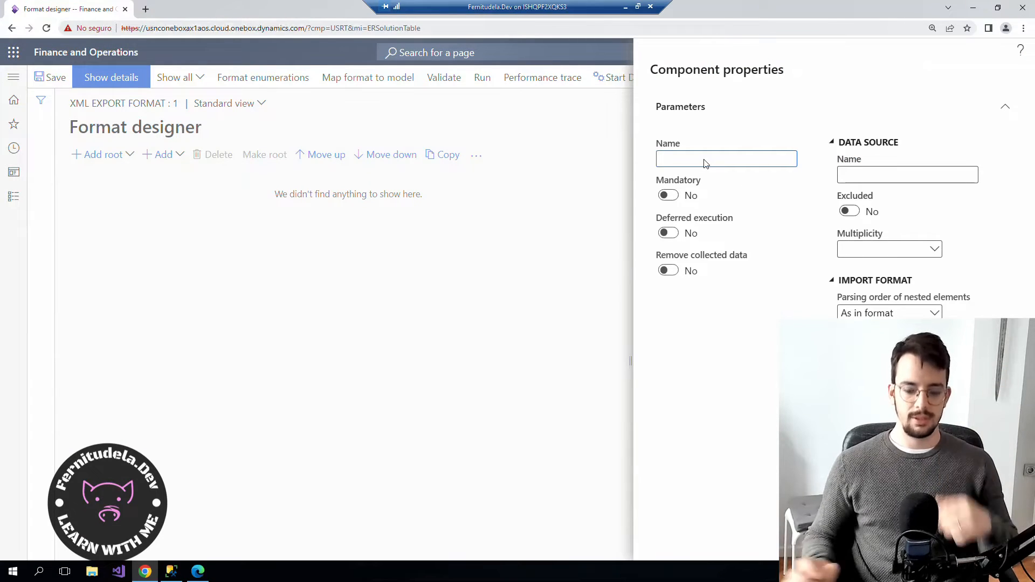
text(XMLROOT)
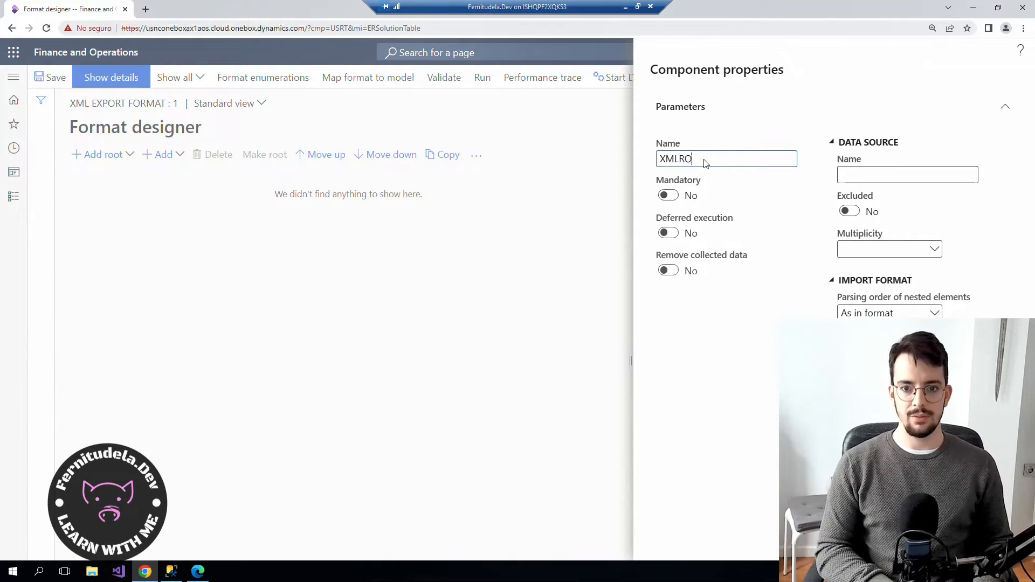
key(BackSpace)
key(BackSpace)
key(BackSpace)
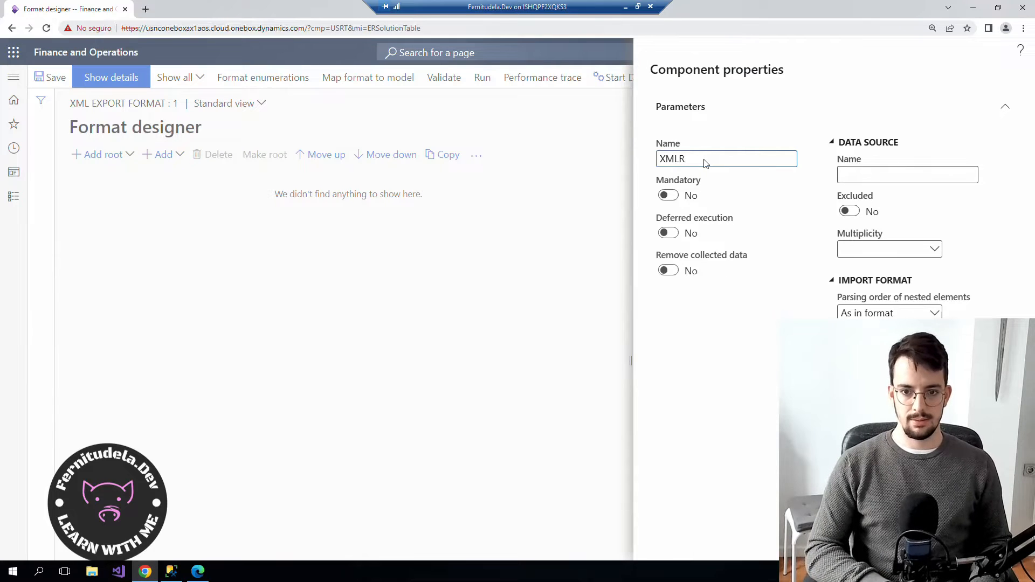
text(oot)
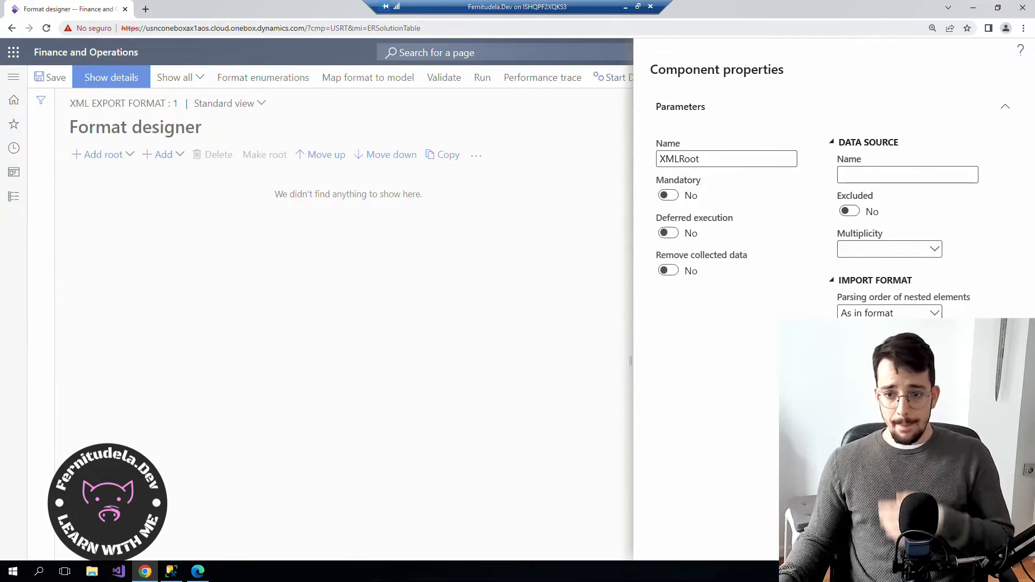
click(939, 541)
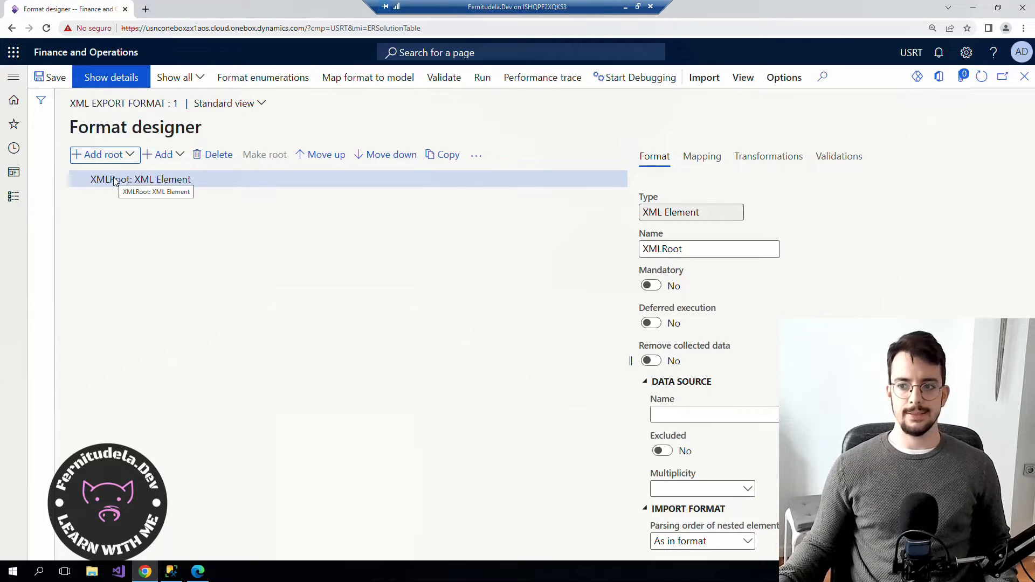
Add a Headers XML element under XMLRoot with multiplicity Exactly one.
click(163, 158)
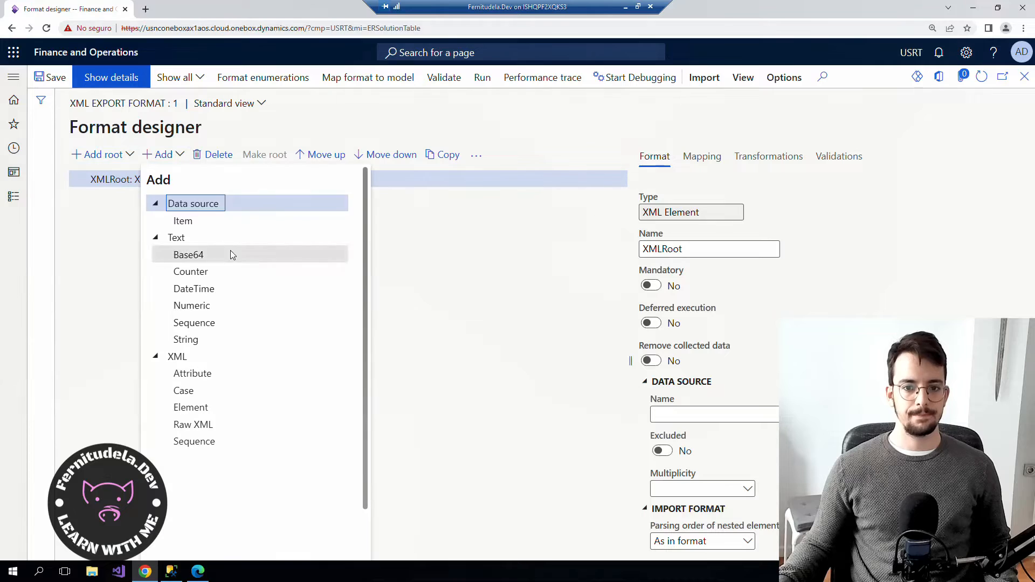
click(202, 411)
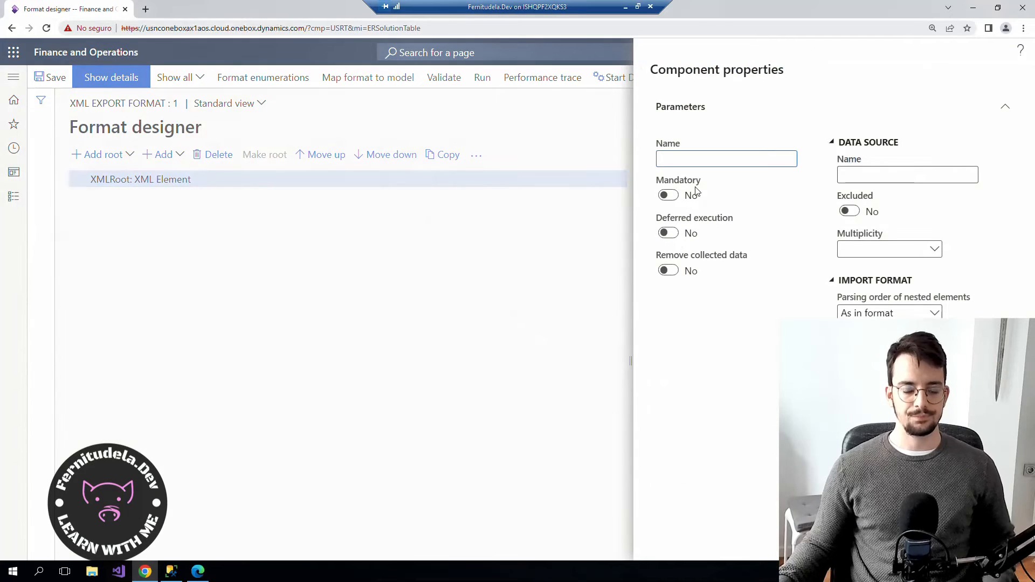
text(Header)
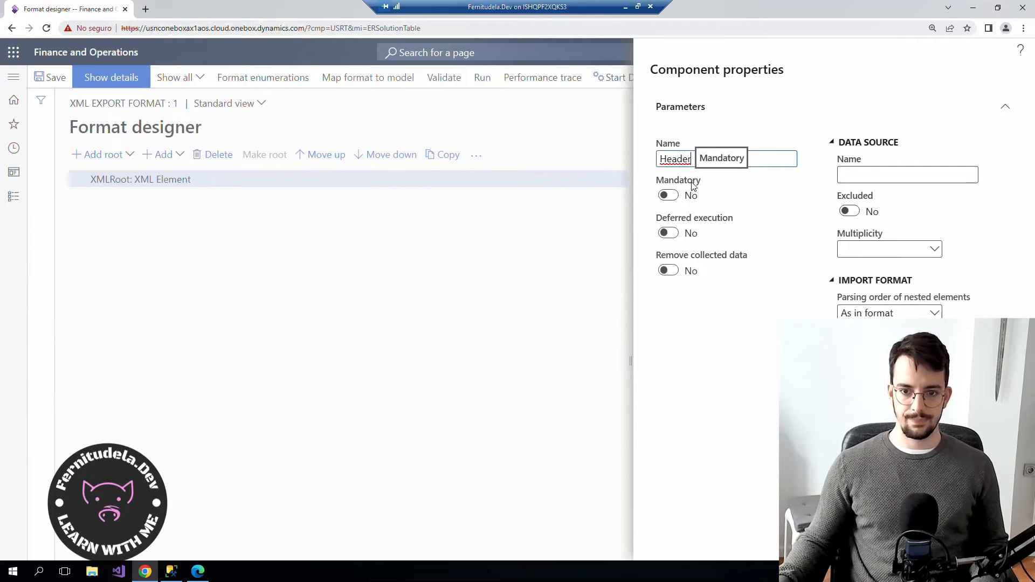
text(Records)
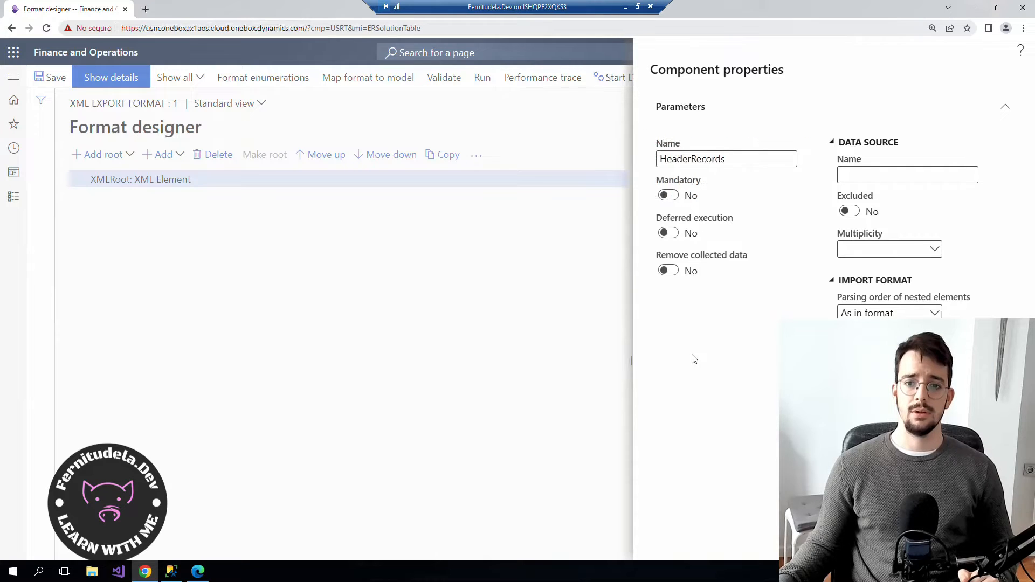
click(934, 541)
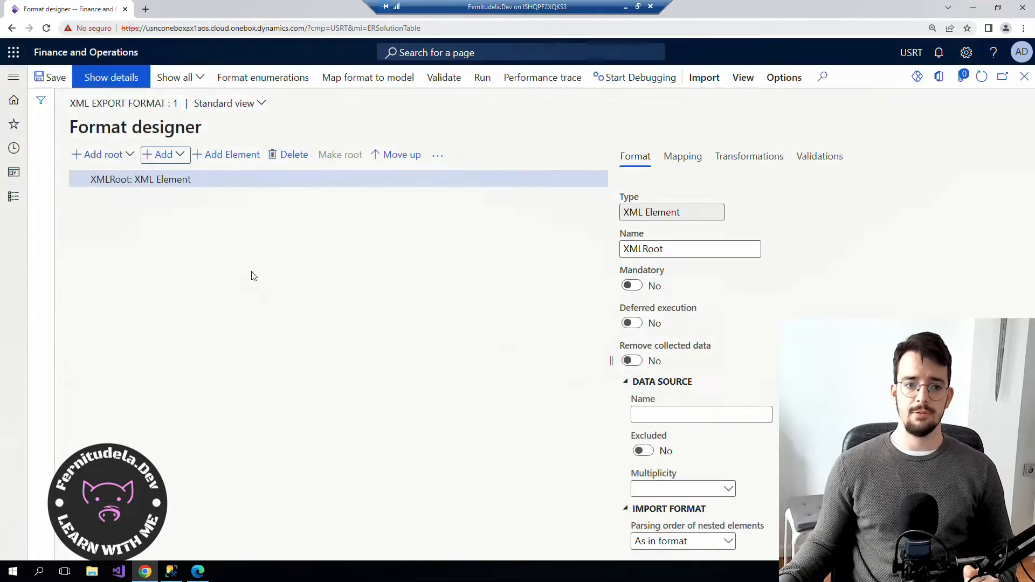
click(181, 155)
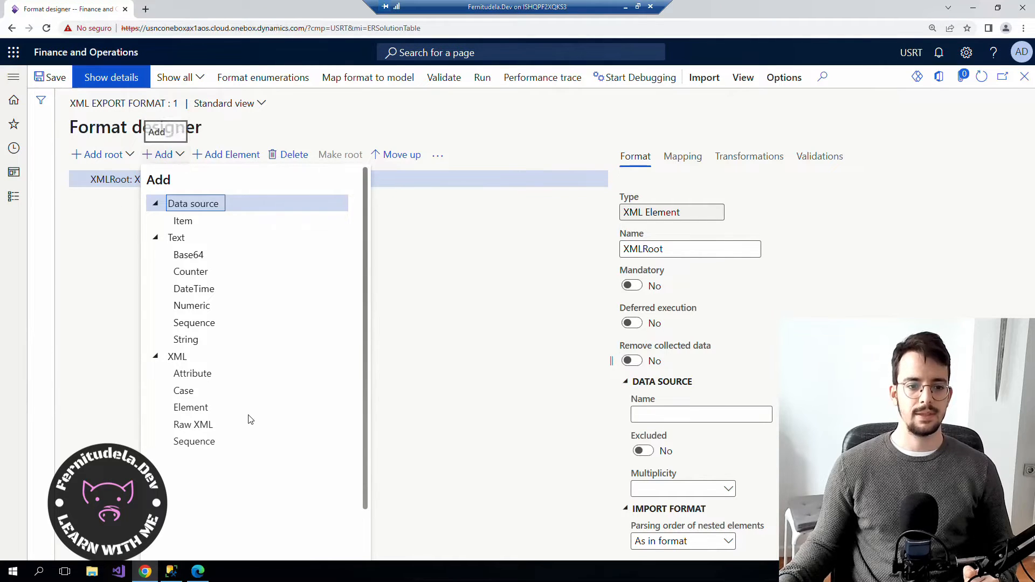
click(204, 407)
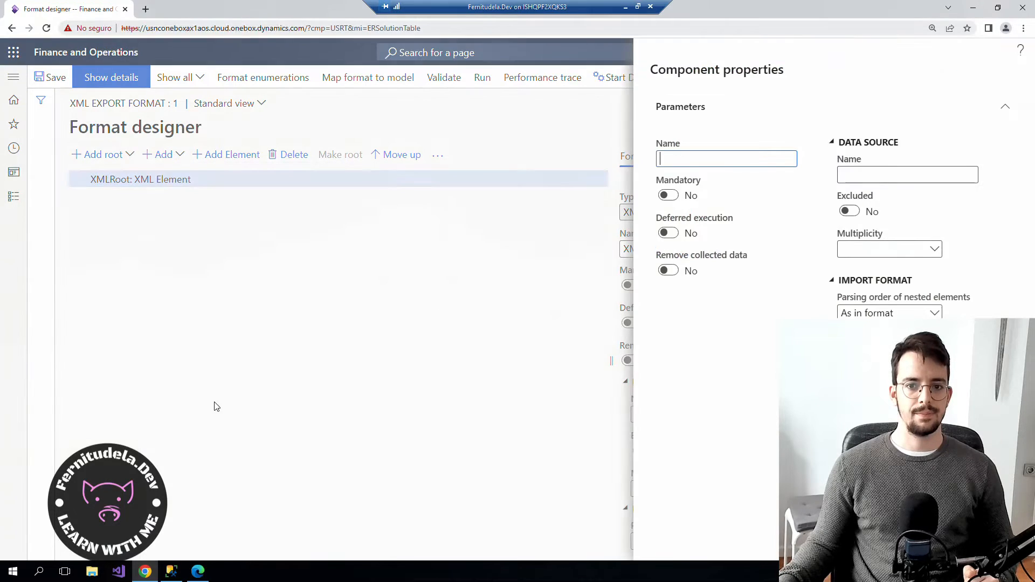
text(Header)
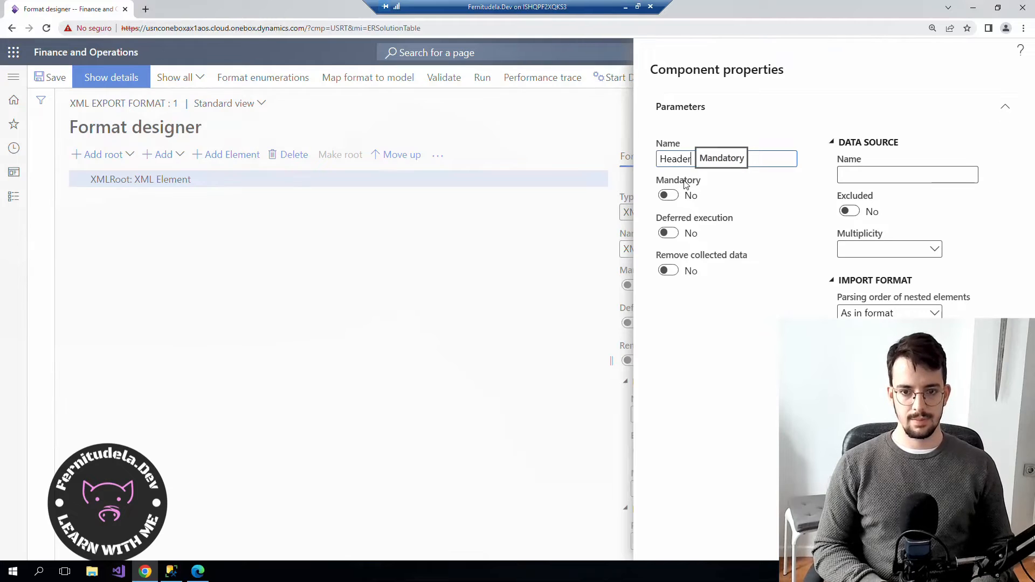
text(s)
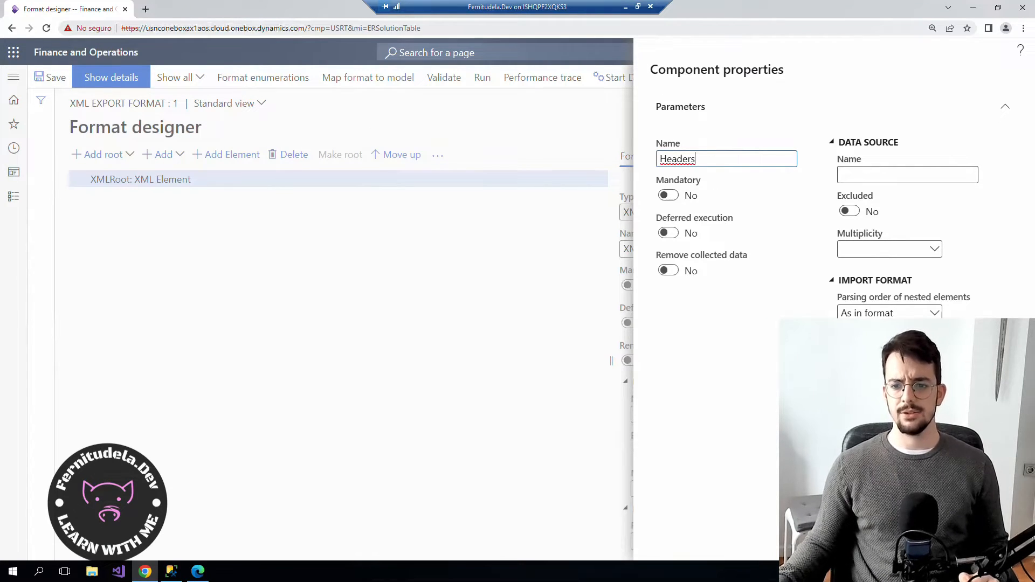
click(921, 250)
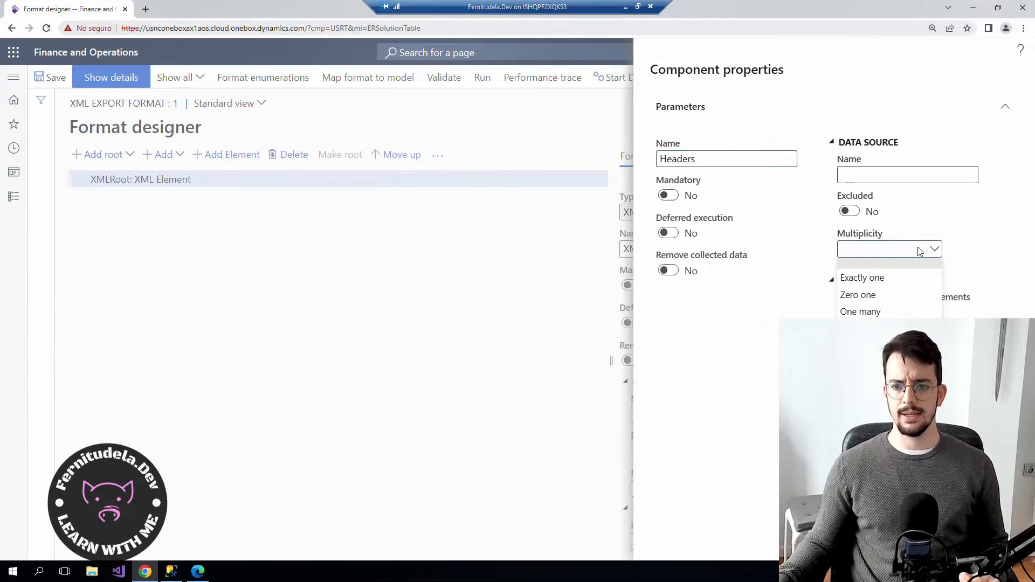
click(881, 280)
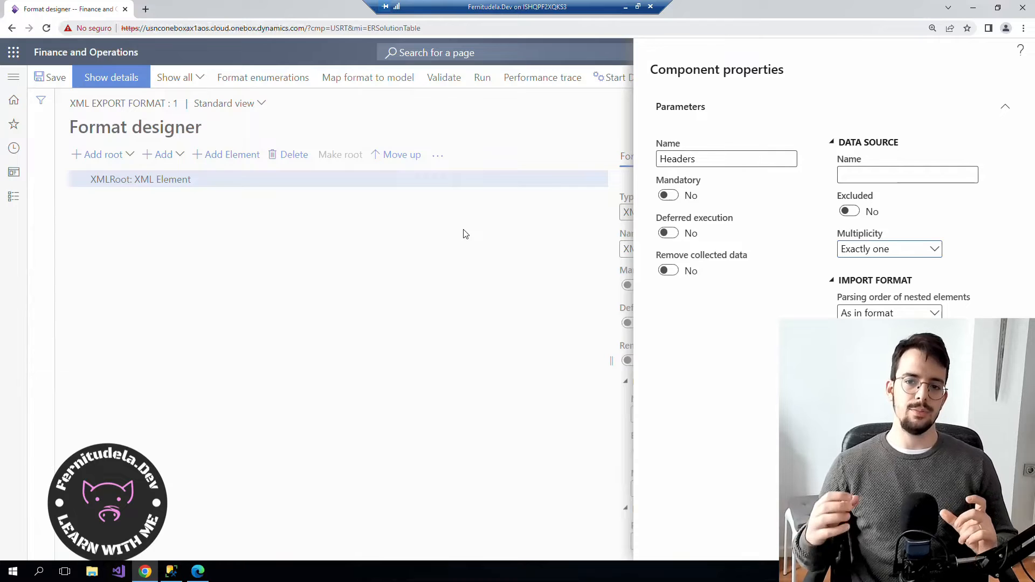
key(Return)
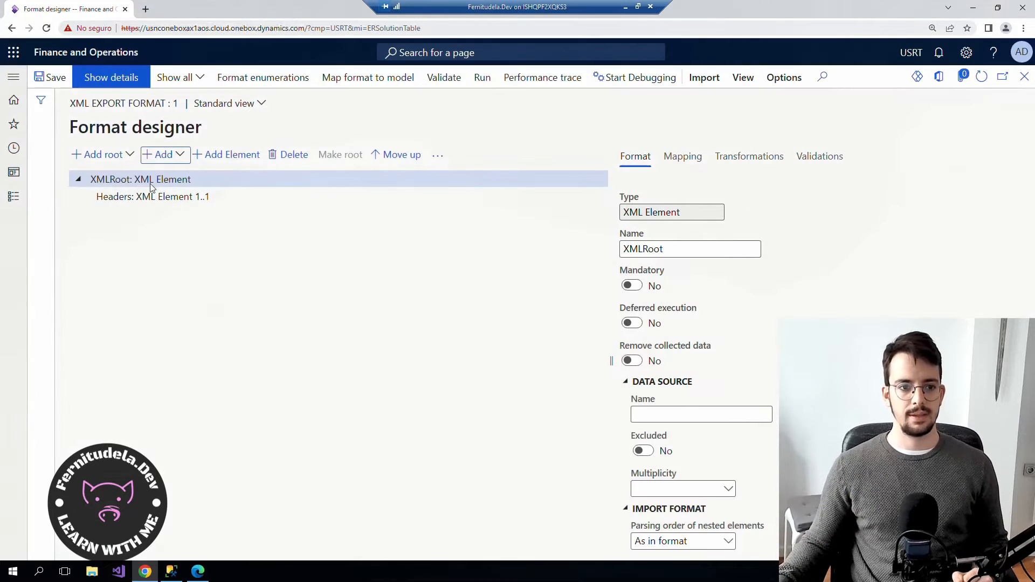
Add a HeaderRecords child element under Headers with multiplicity Zero many.
click(221, 155)
text(HeaderRecords)
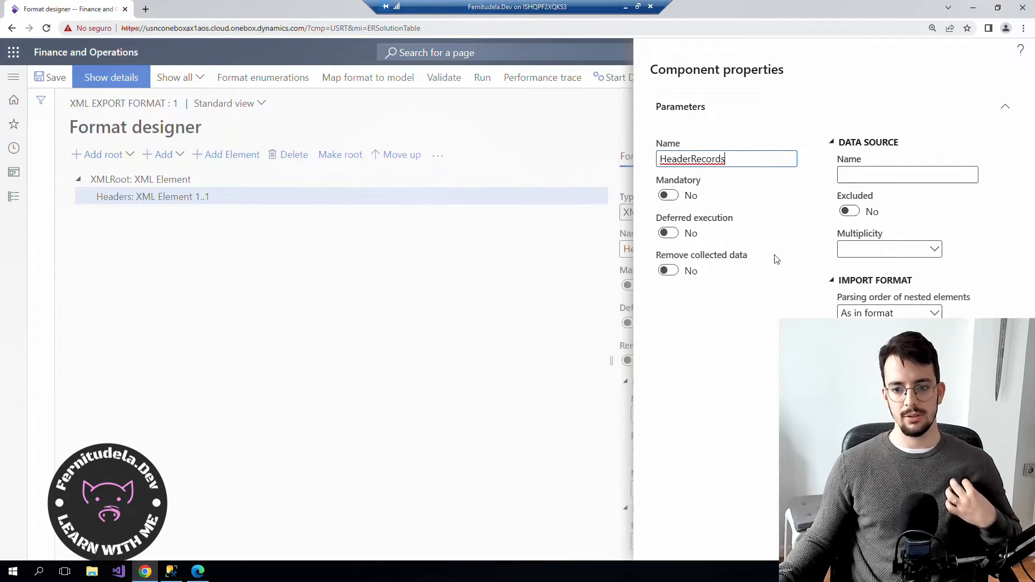
click(936, 250)
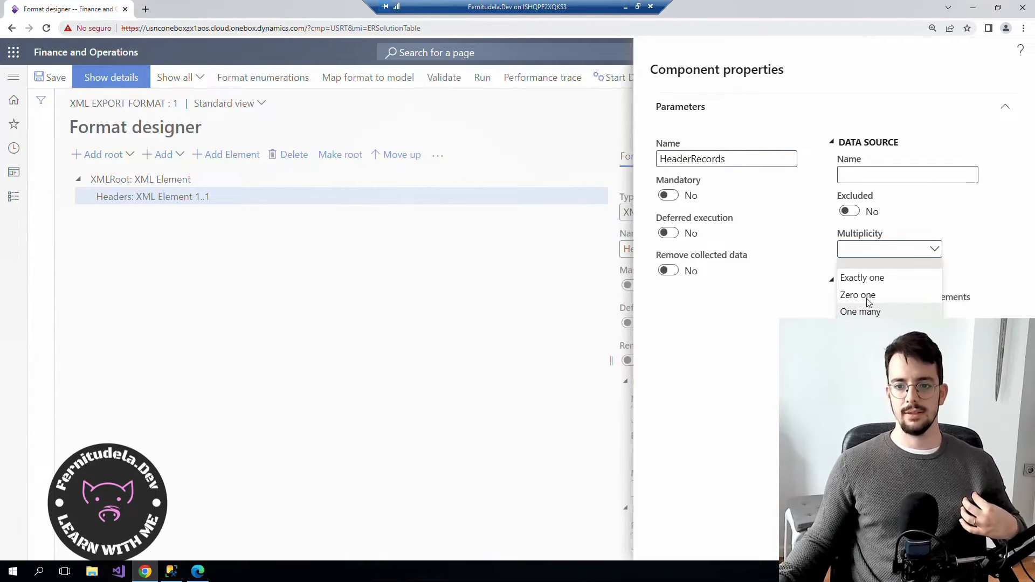
click(863, 328)
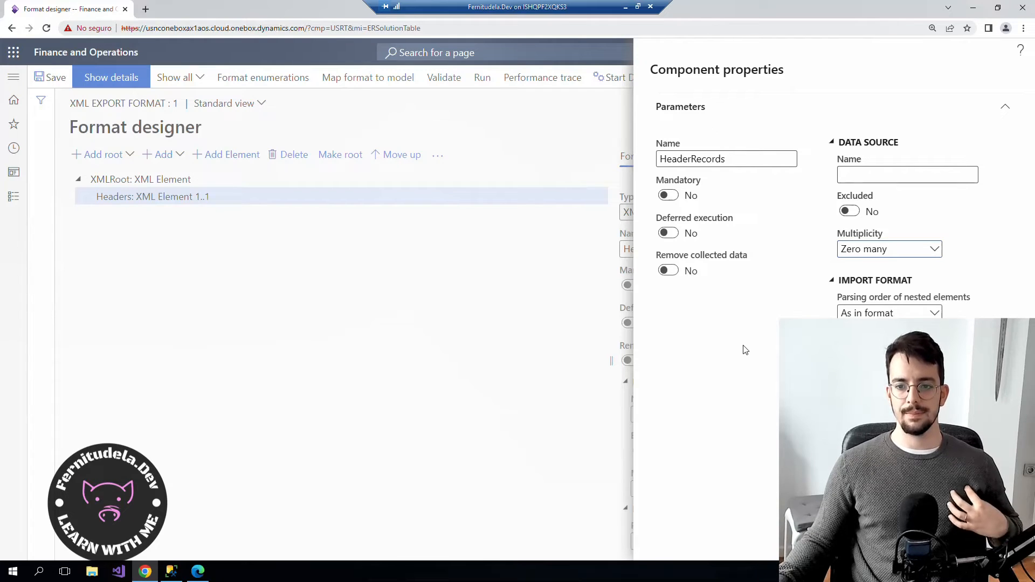
click(937, 541)
click(153, 217)
click(162, 200)
click(166, 216)
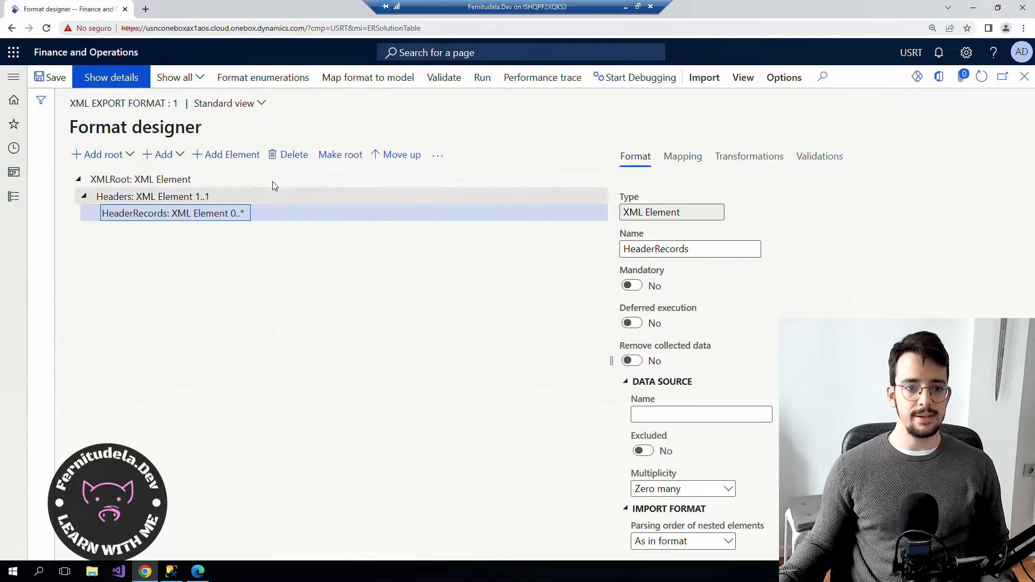
Add an ID XML element under HeaderRecords, Mandatory set to Yes, multiplicity Exactly one.
click(180, 156)
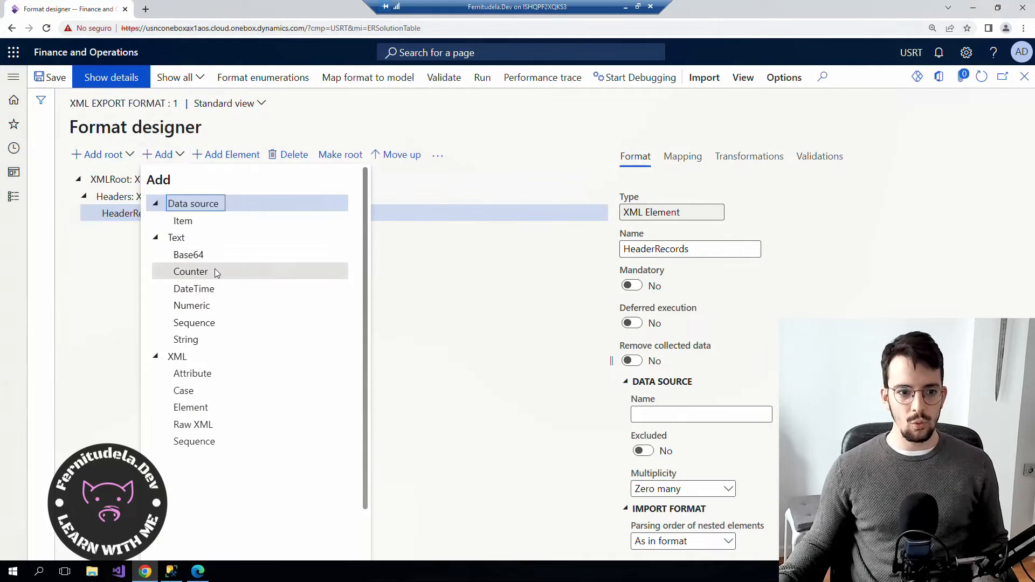
scroll(210, 264, down, 1)
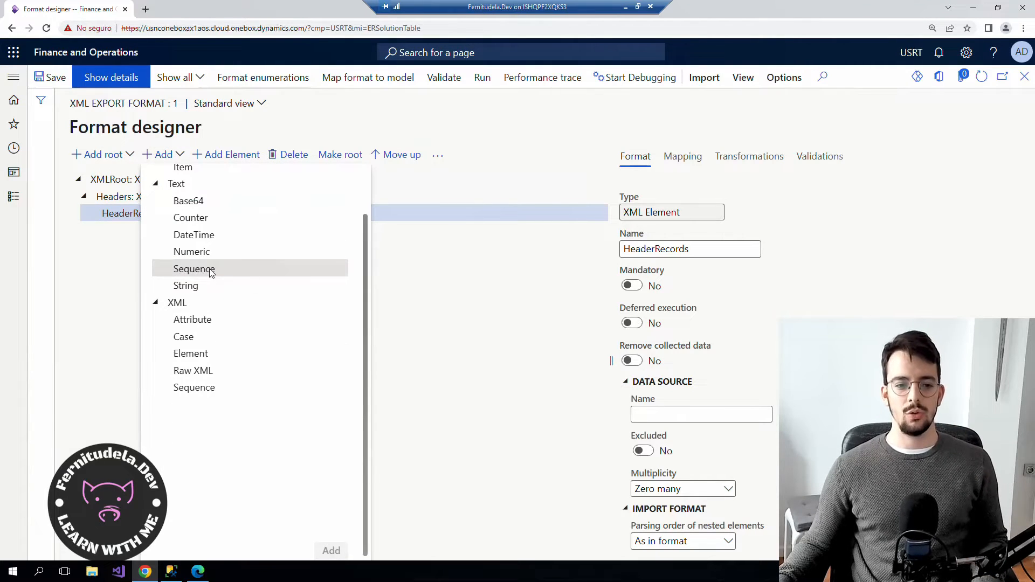
scroll(213, 351, up, 1)
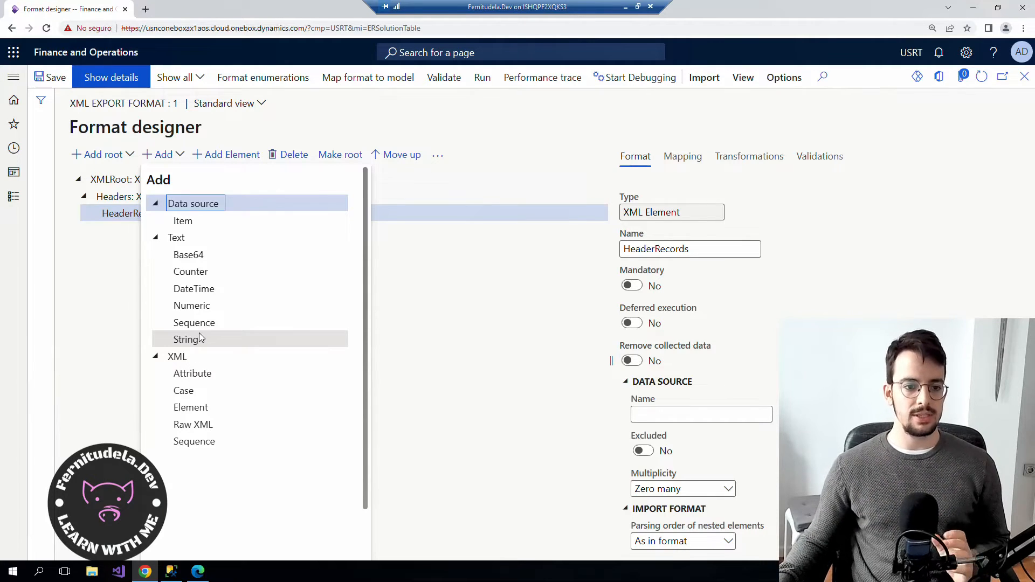
click(201, 409)
text(ID)
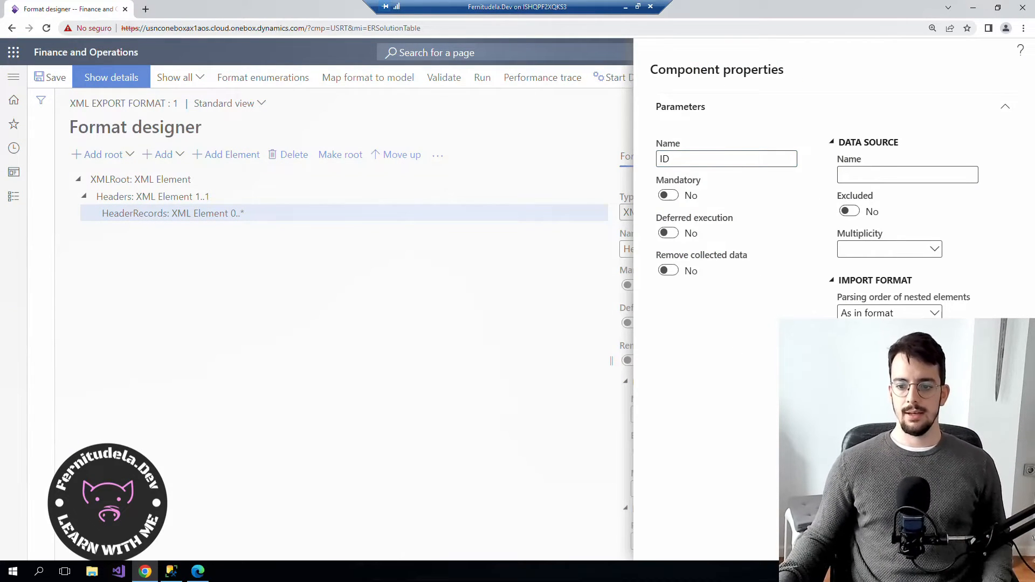
click(669, 195)
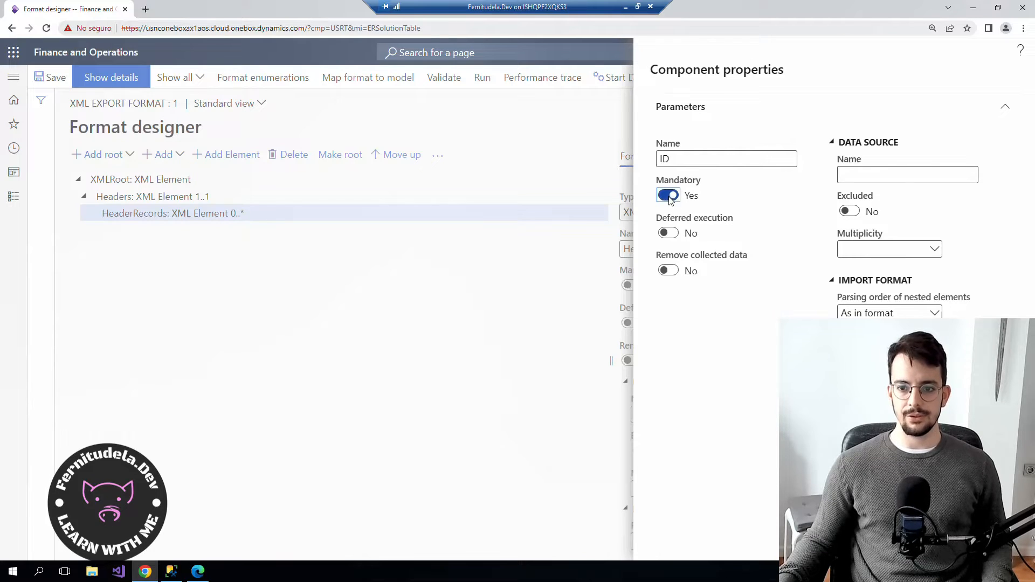
click(912, 249)
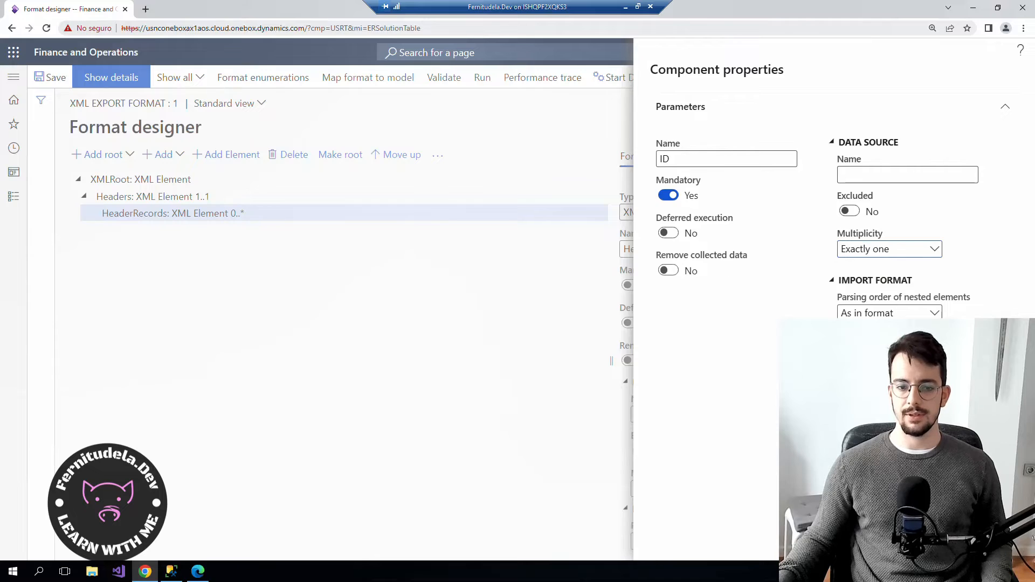
click(143, 229)
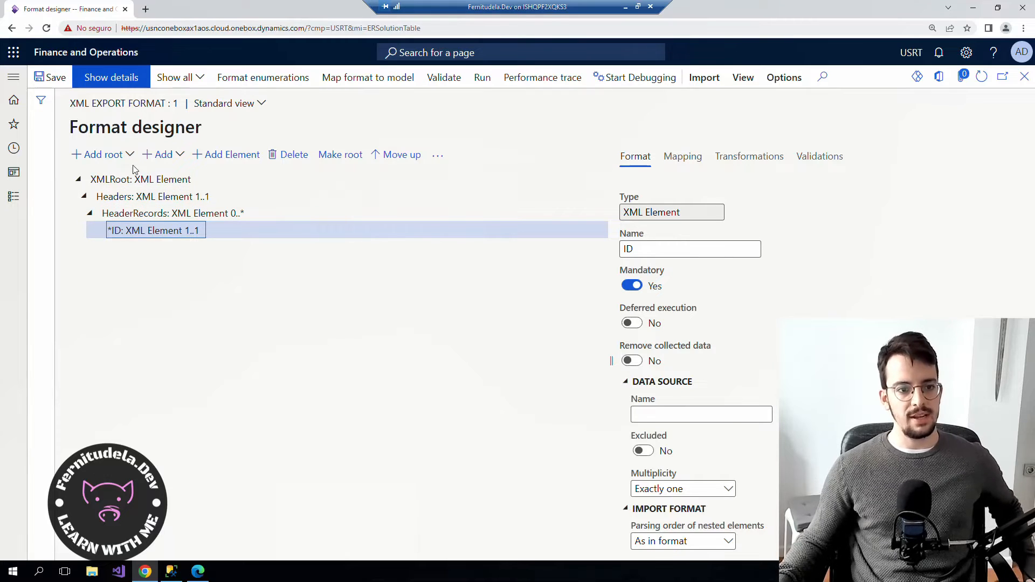
Add a ValueStr String under the ID element, then select HeaderRecords.
click(162, 155)
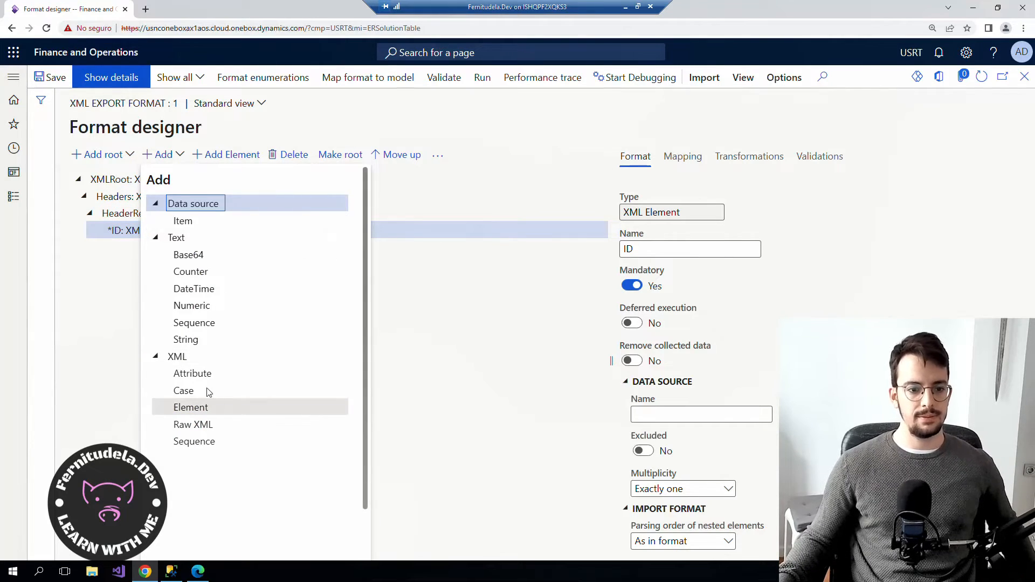
double_click(193, 340)
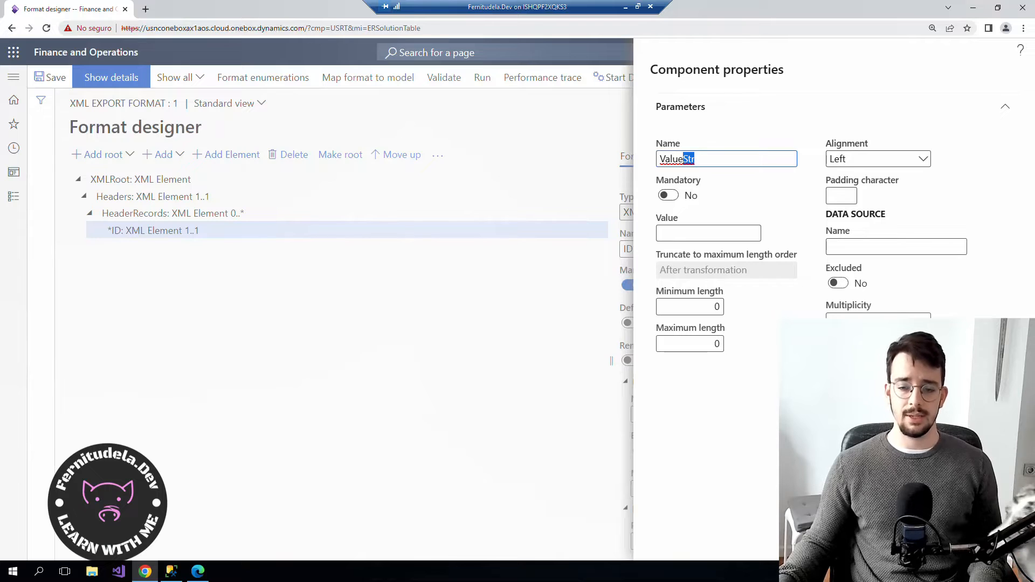
key(Return)
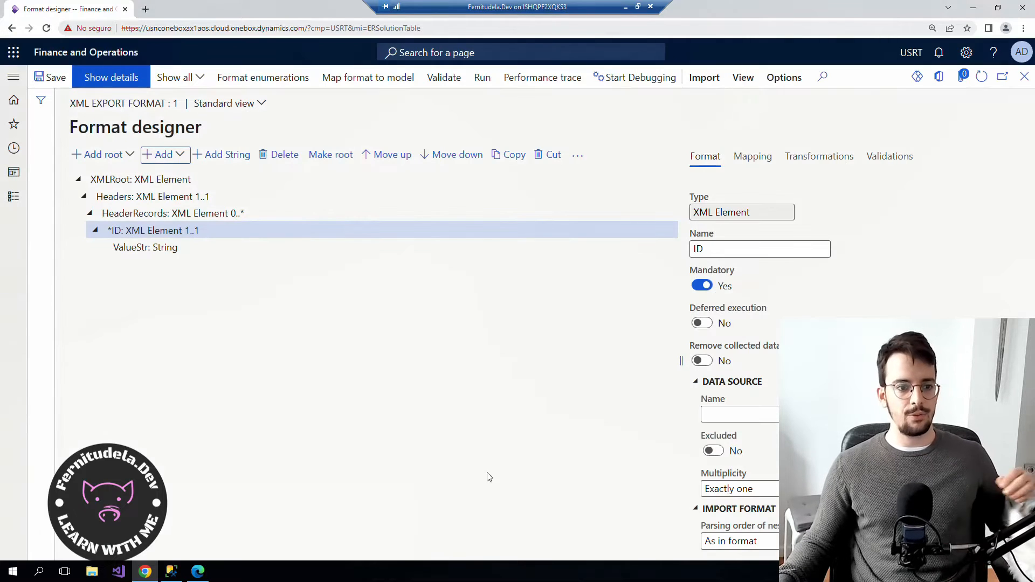
click(166, 250)
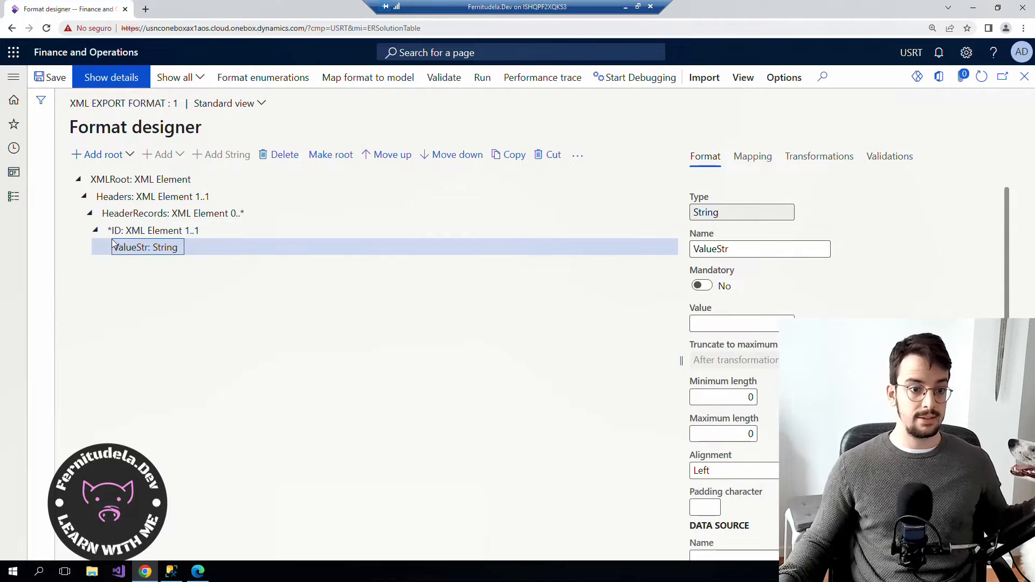
click(140, 231)
click(152, 248)
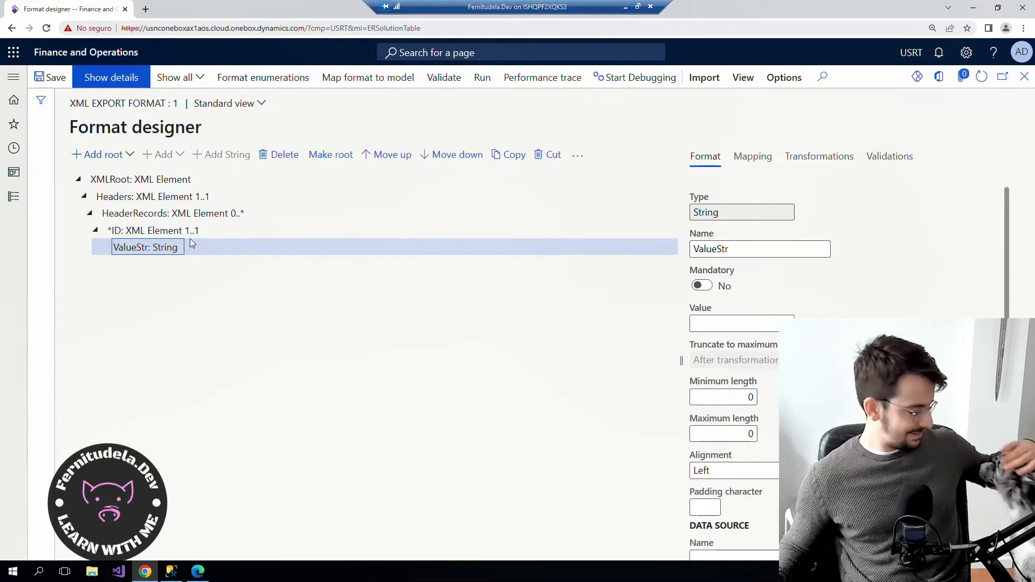
click(152, 236)
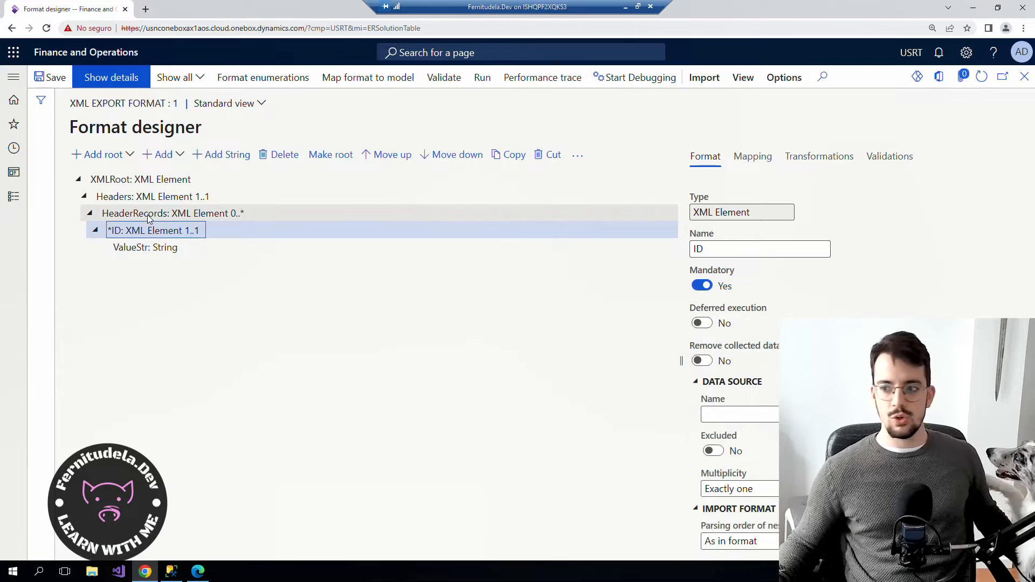
click(151, 216)
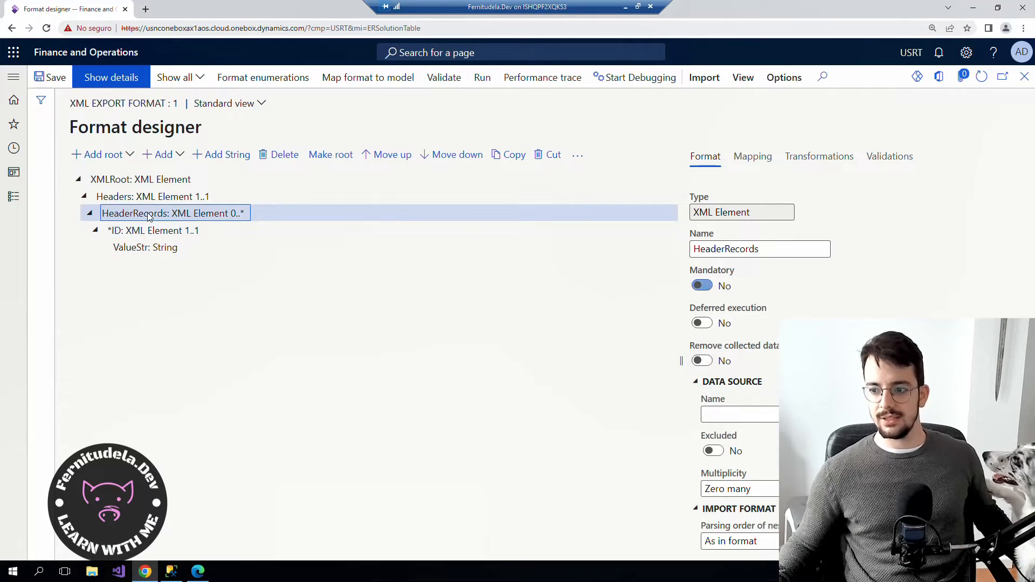
click(221, 154)
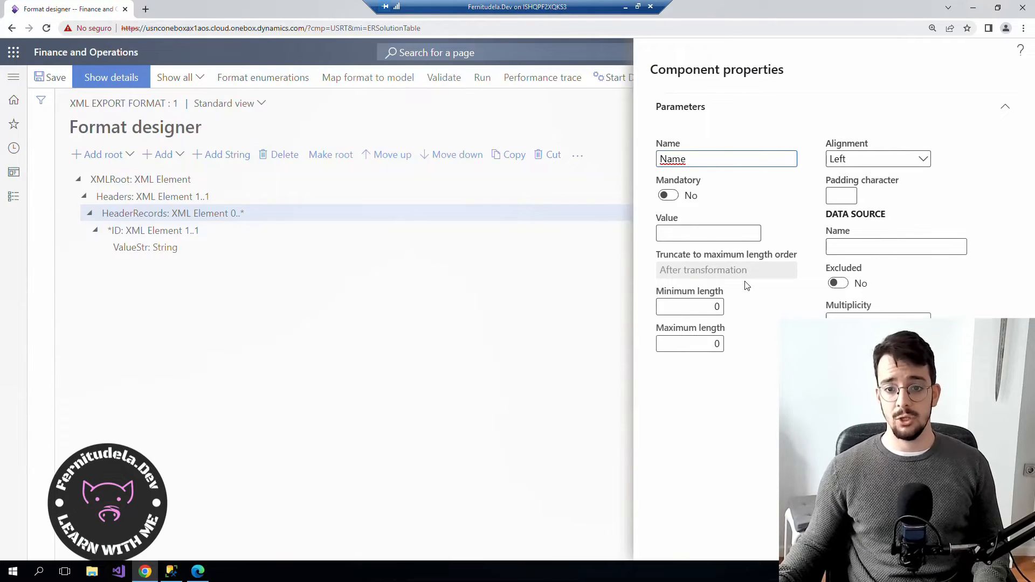
key(Return)
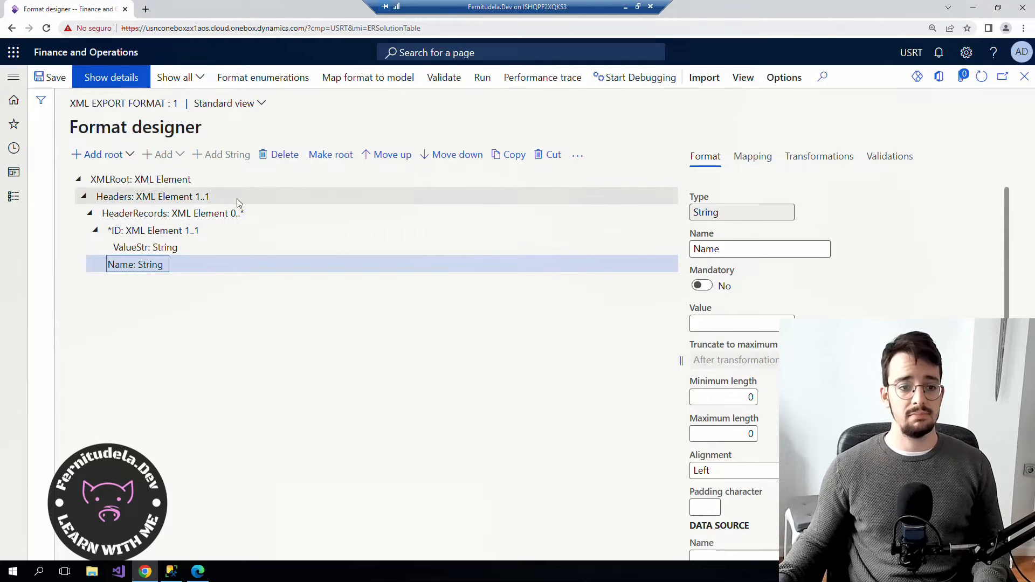
scroll(808, 399, down, 2)
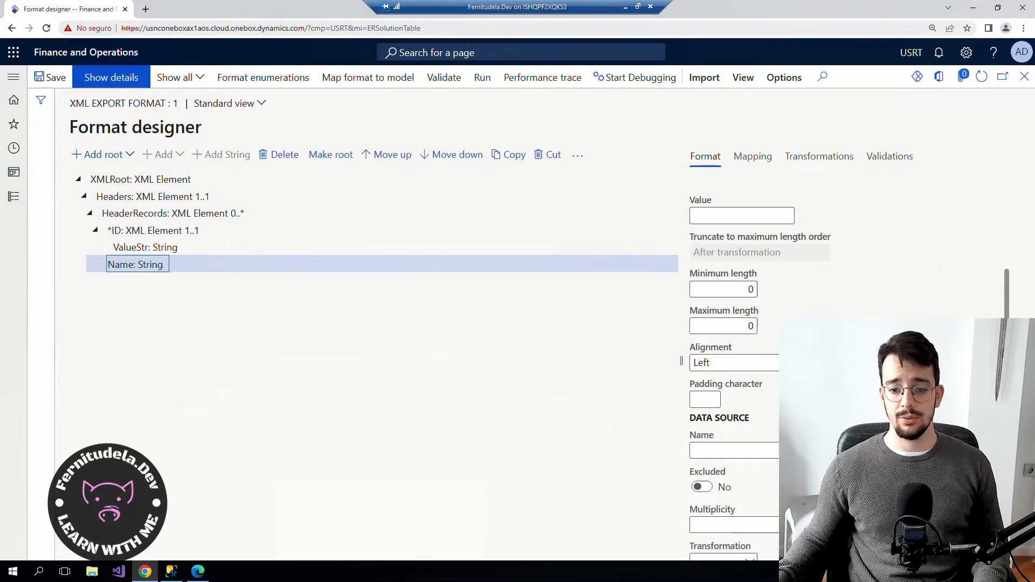
click(787, 516)
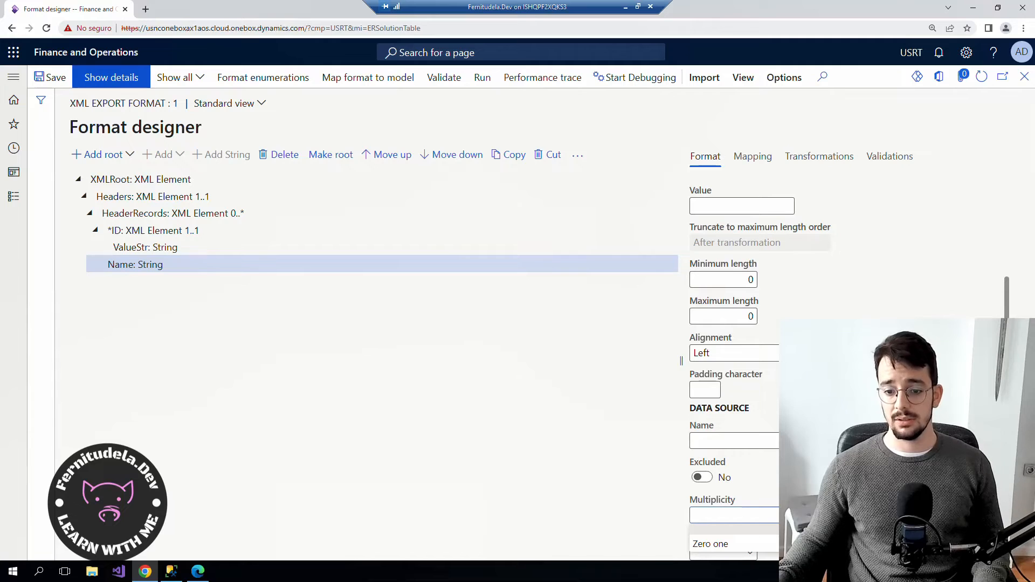
click(723, 543)
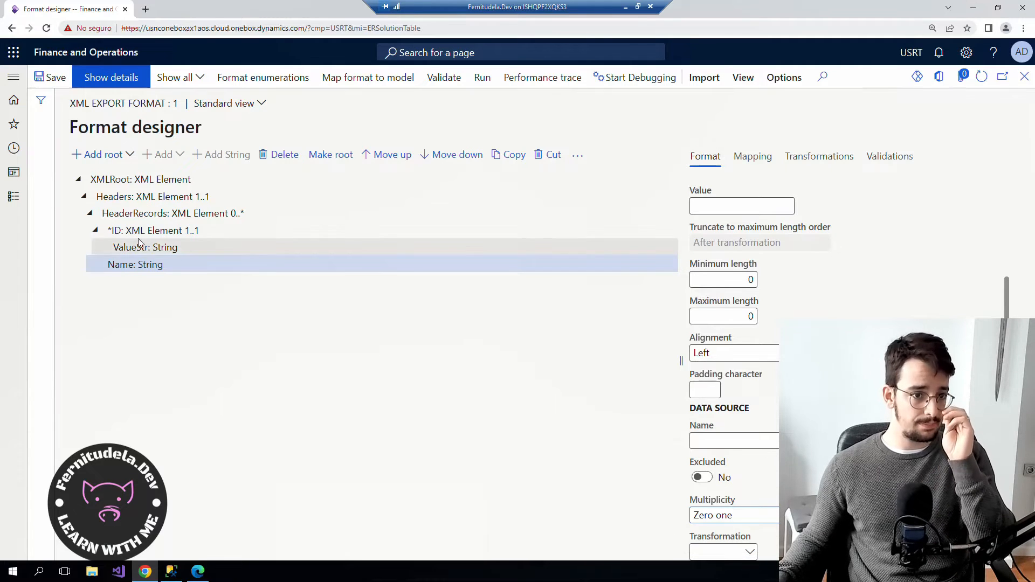
click(141, 264)
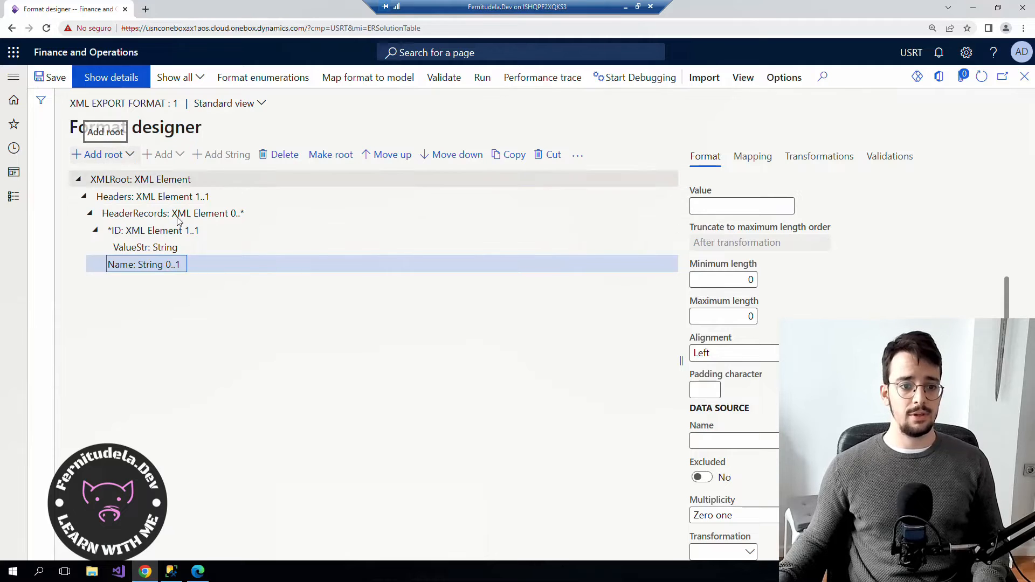
scroll(803, 279, up, 3)
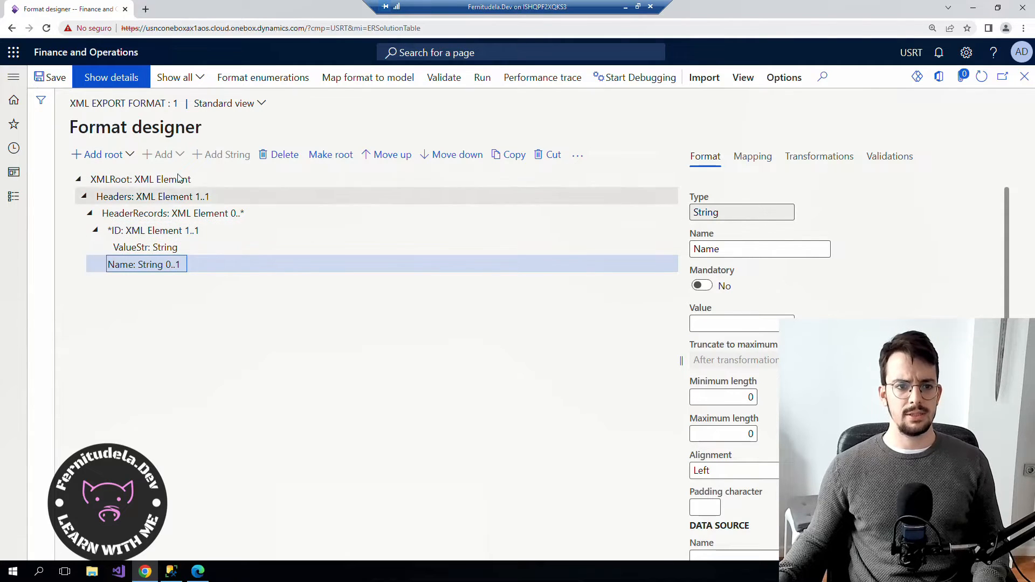
click(279, 155)
click(660, 290)
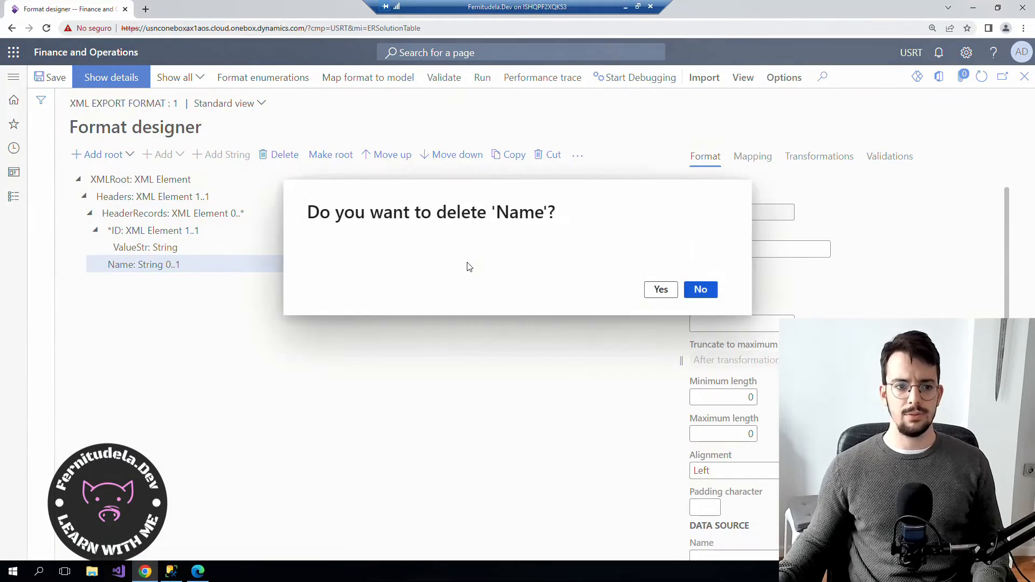
click(170, 157)
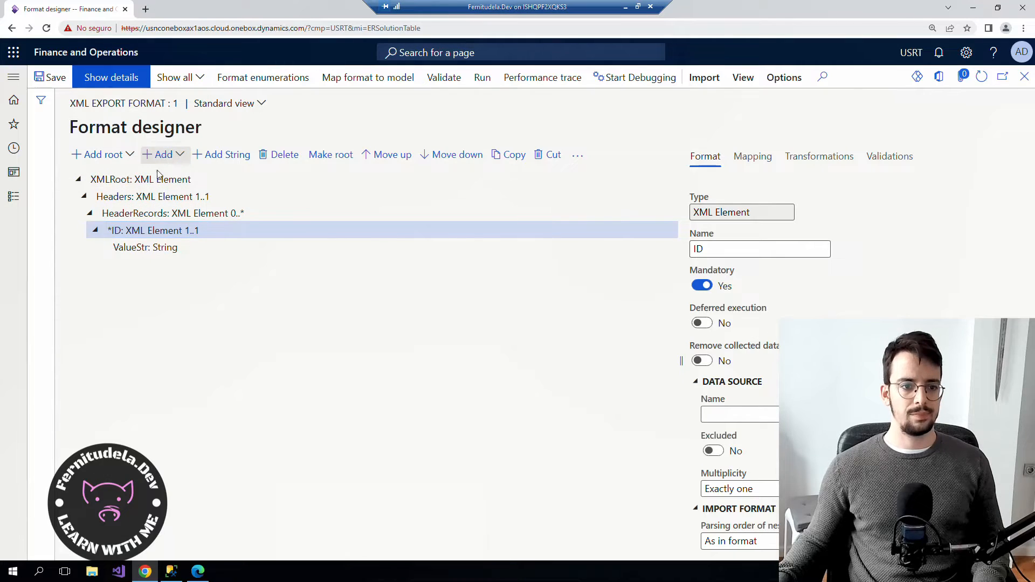
click(113, 217)
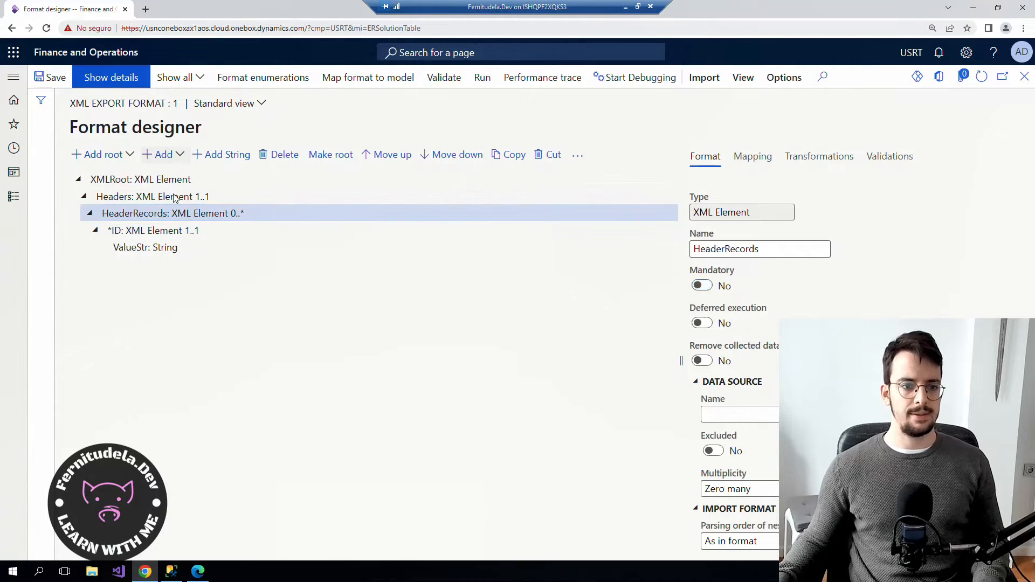
click(172, 156)
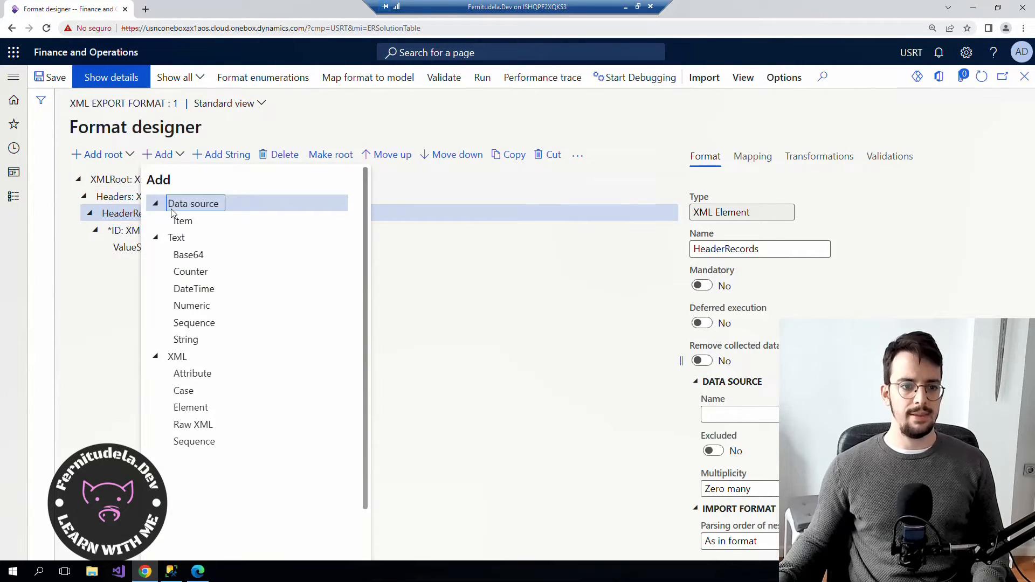
Add an optional Name XML element (Zero one) under HeaderRecords and start a String inside it.
double_click(196, 409)
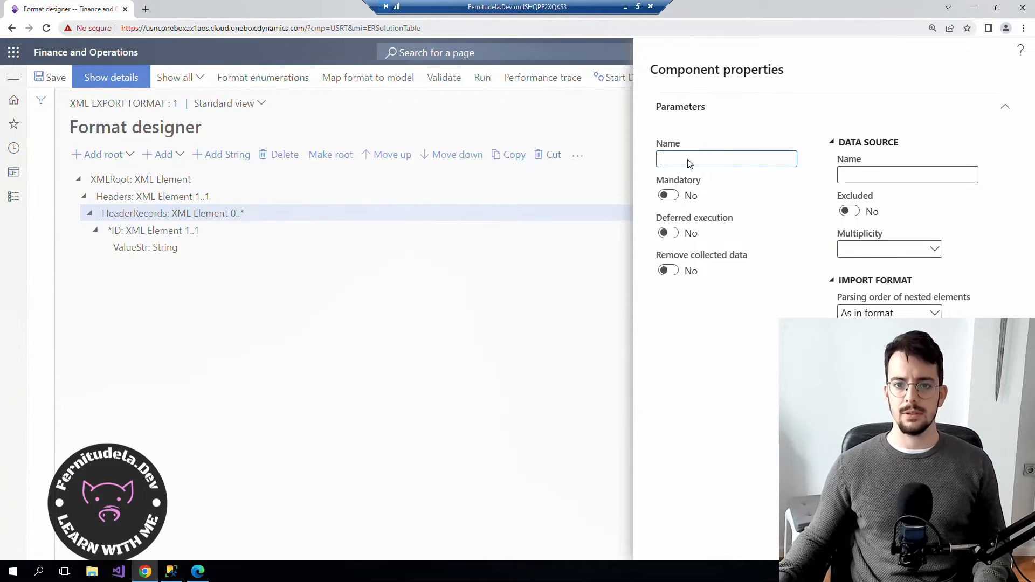
text(Name)
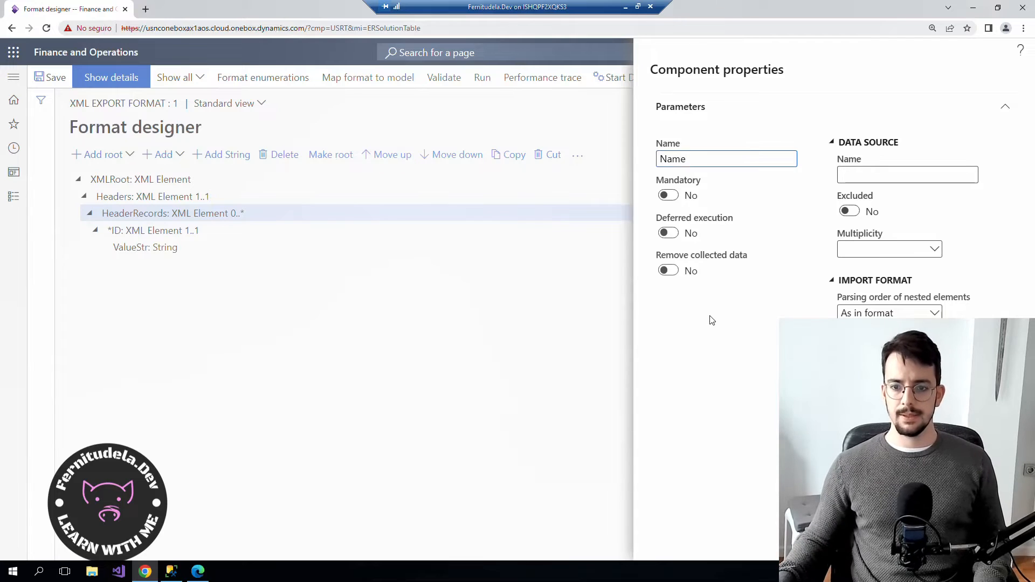
click(936, 250)
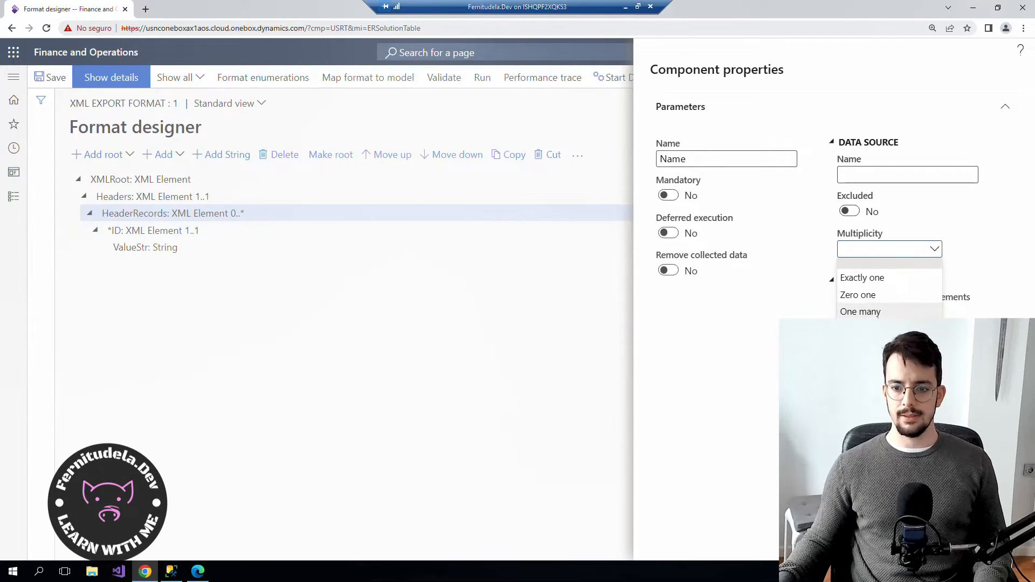
click(862, 294)
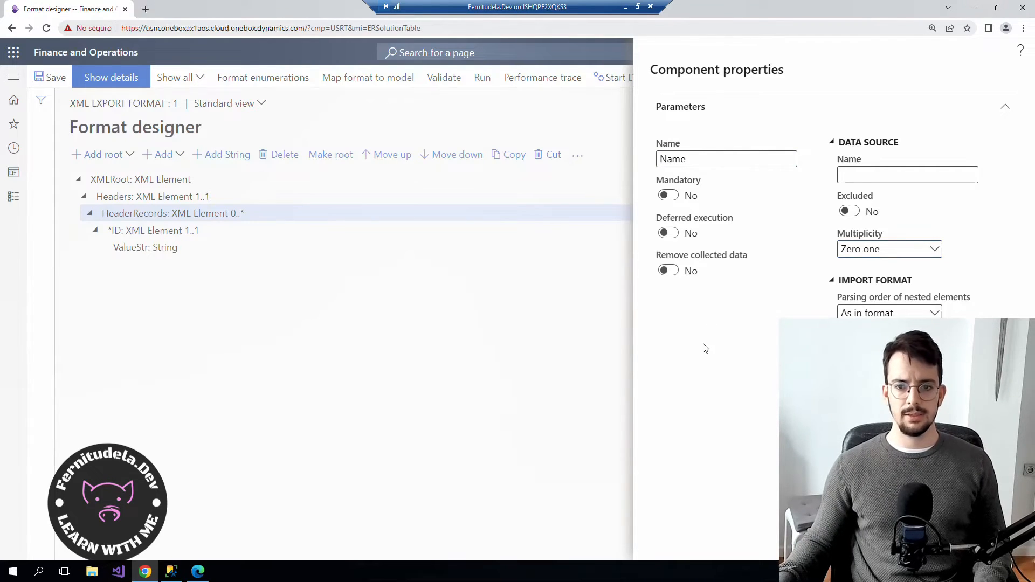
click(932, 540)
click(133, 267)
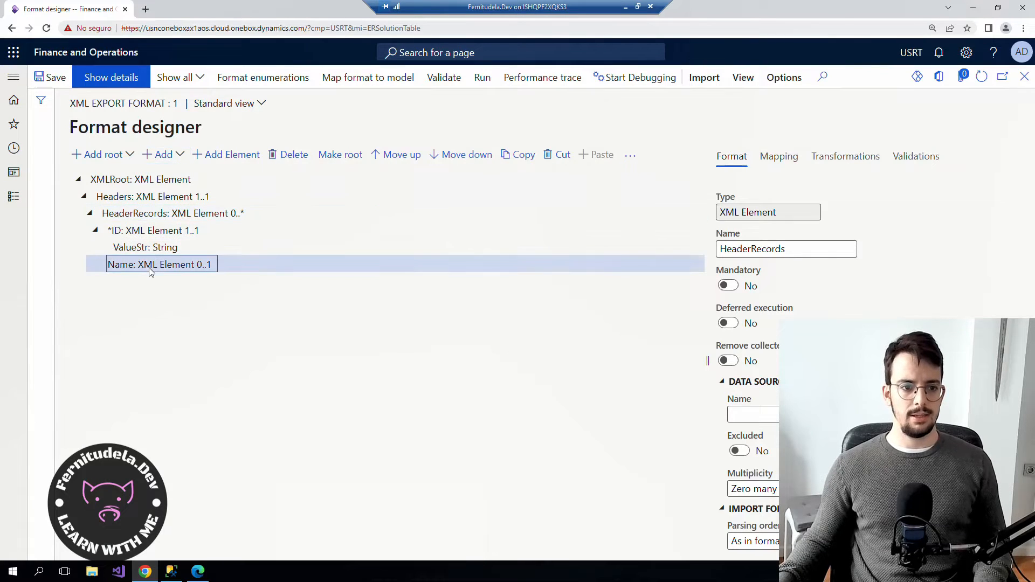
click(178, 156)
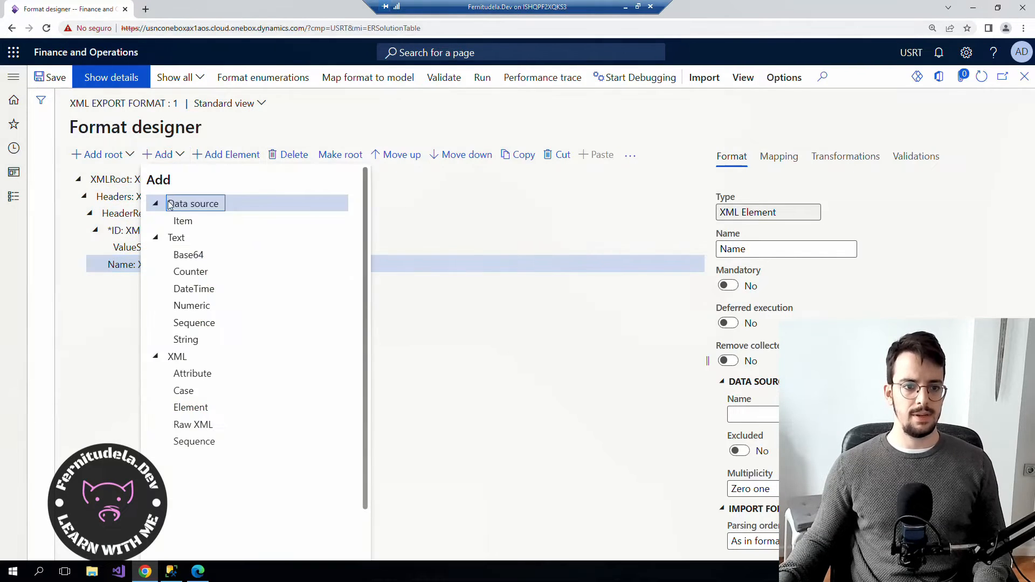
click(186, 340)
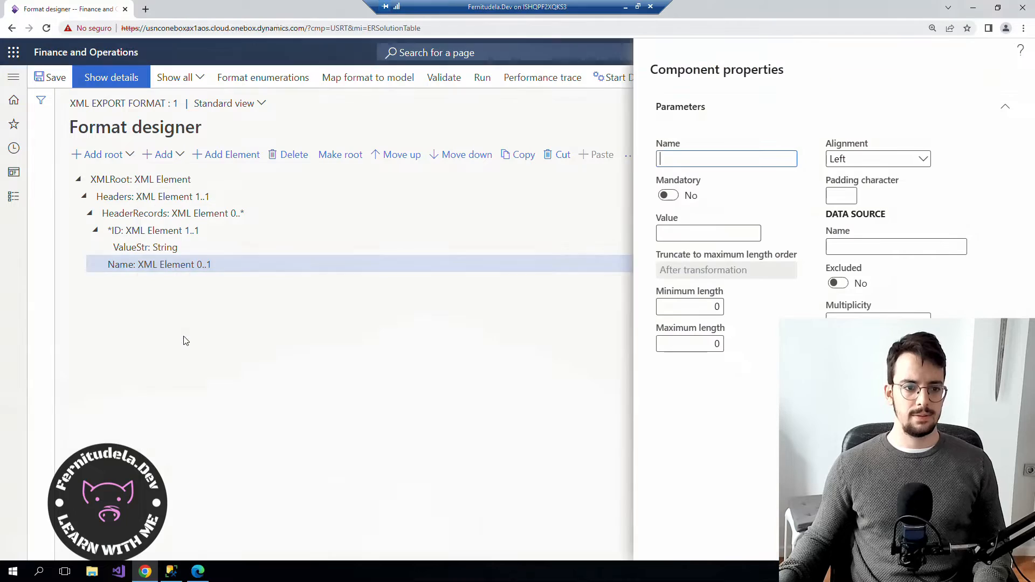
Name the new String under Name 'ValueStr' and confirm it, then select Headers.
click(689, 238)
click(689, 160)
text(ValueStr)
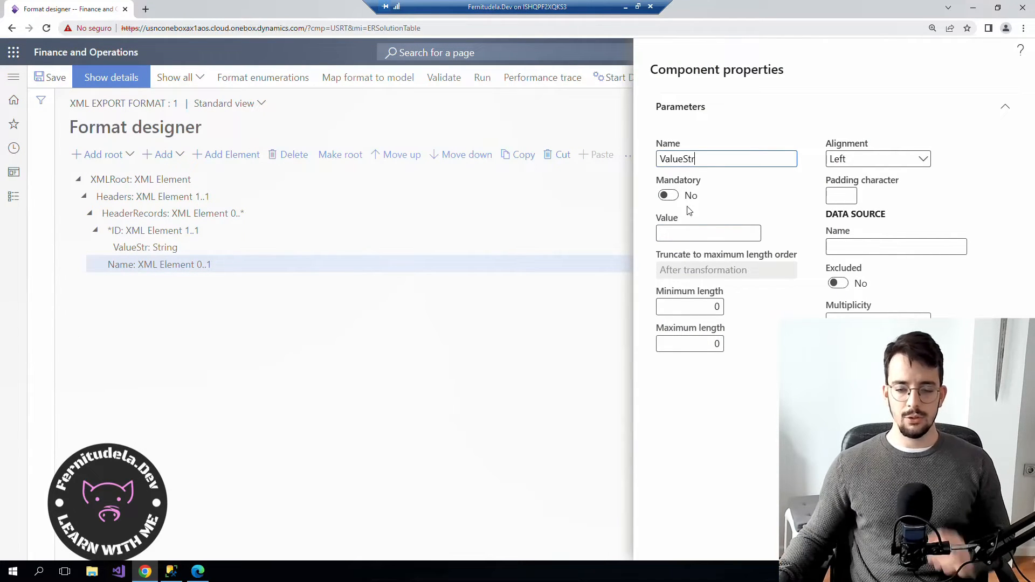
click(695, 236)
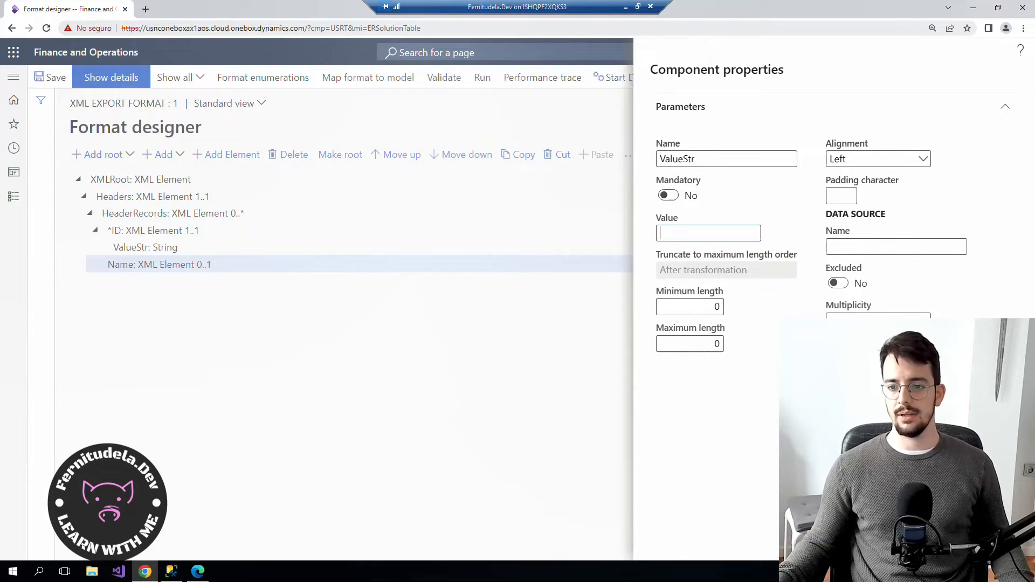
click(937, 542)
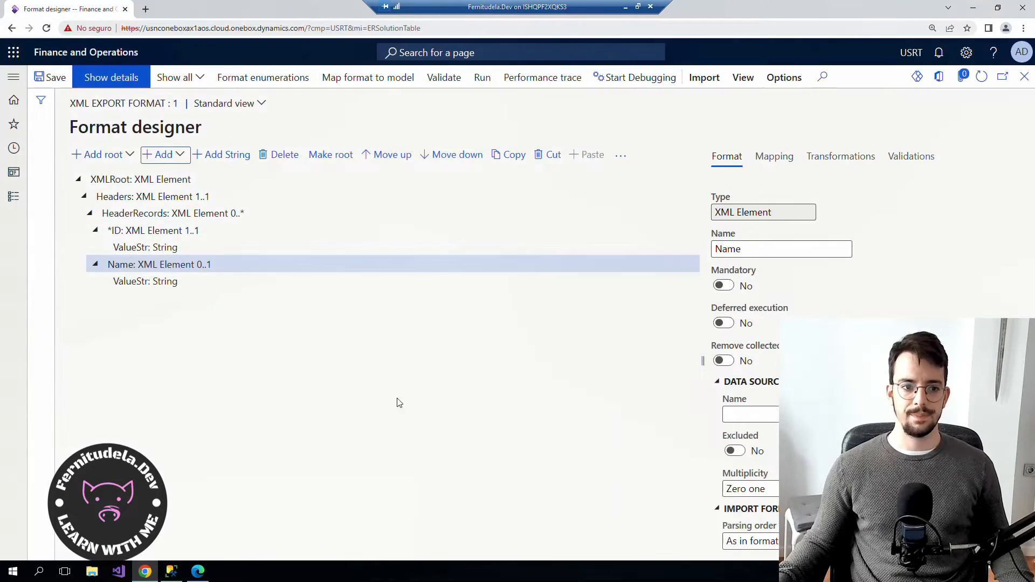
click(96, 230)
click(95, 247)
click(93, 247)
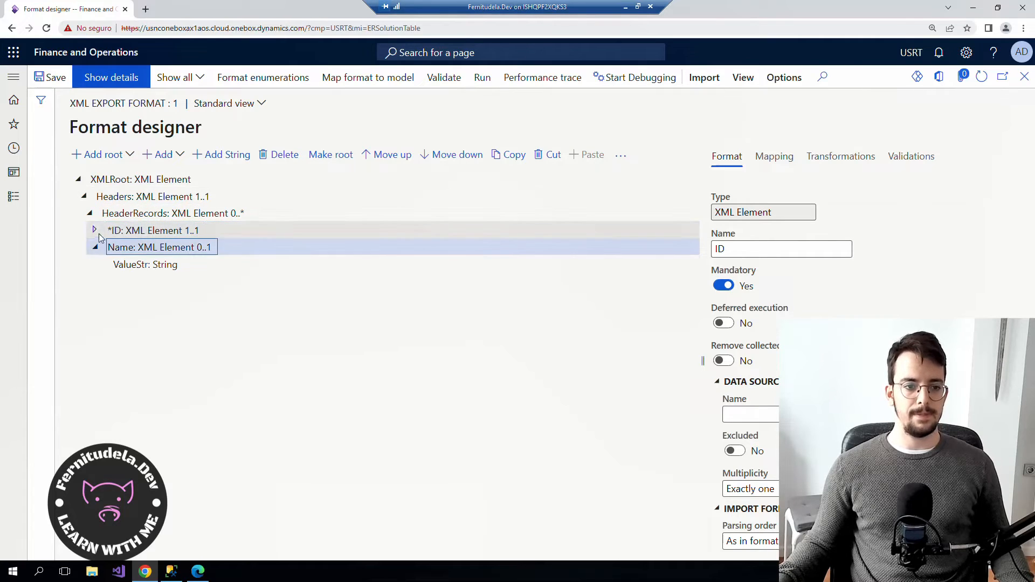
click(94, 229)
click(126, 214)
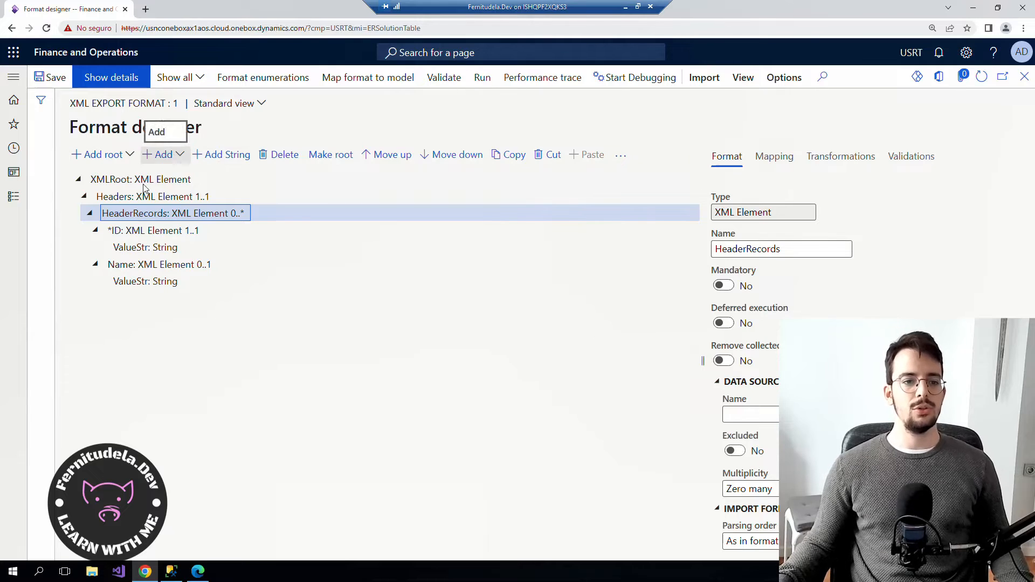
click(132, 197)
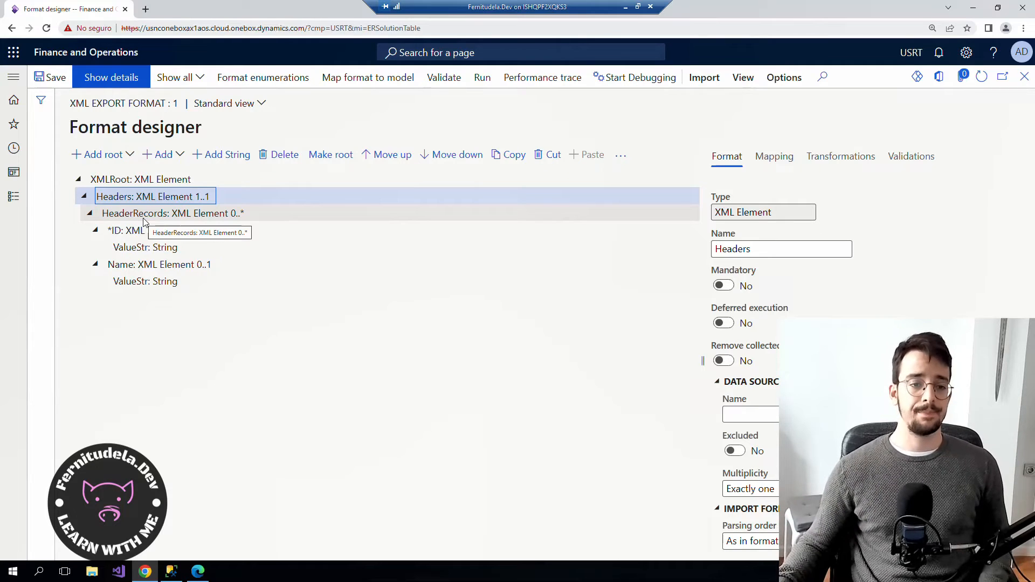
Add a Lines XML element under Headers with multiplicity Exactly one.
click(160, 156)
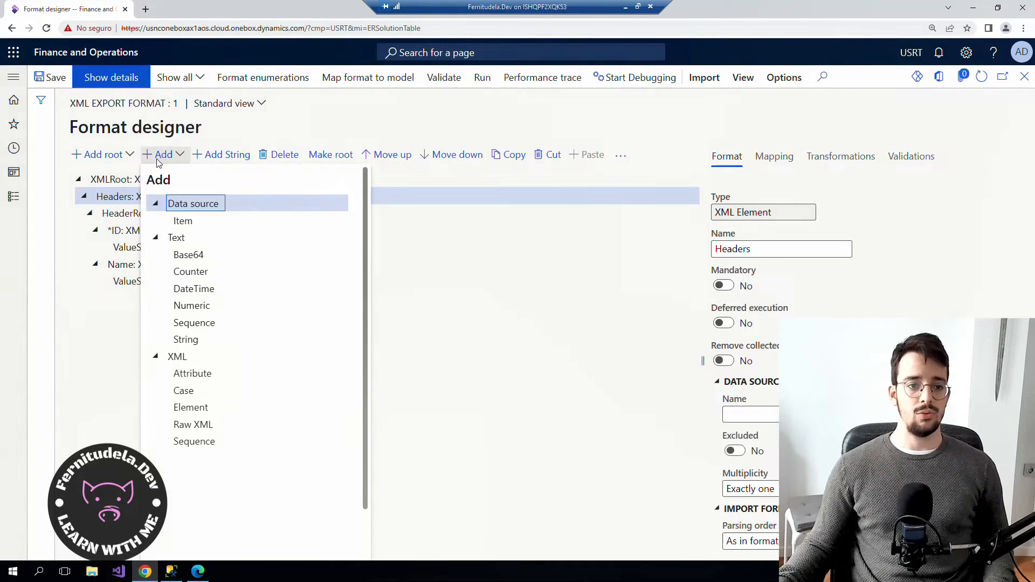
click(212, 407)
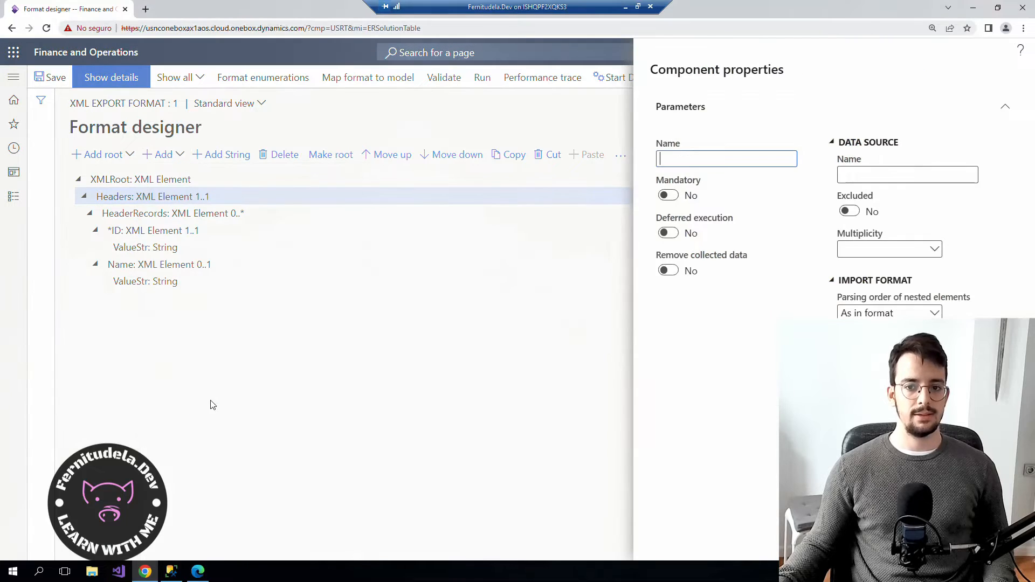
text(Lines)
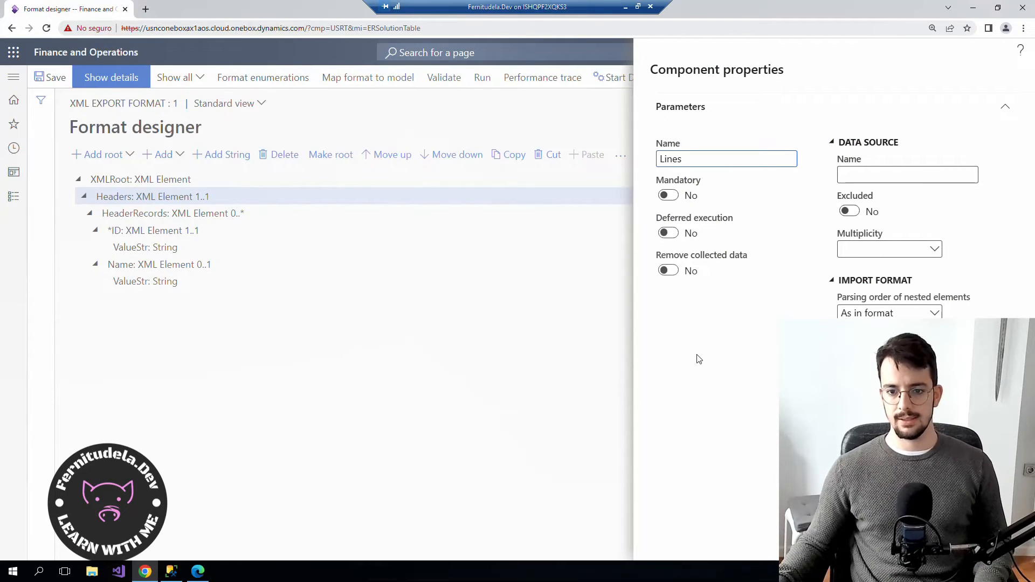
click(919, 249)
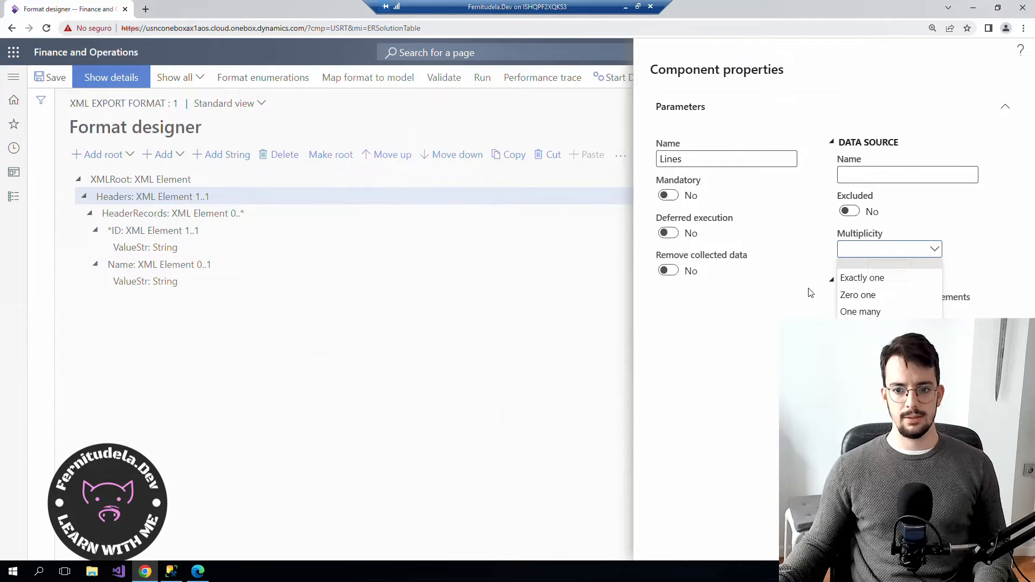
click(866, 279)
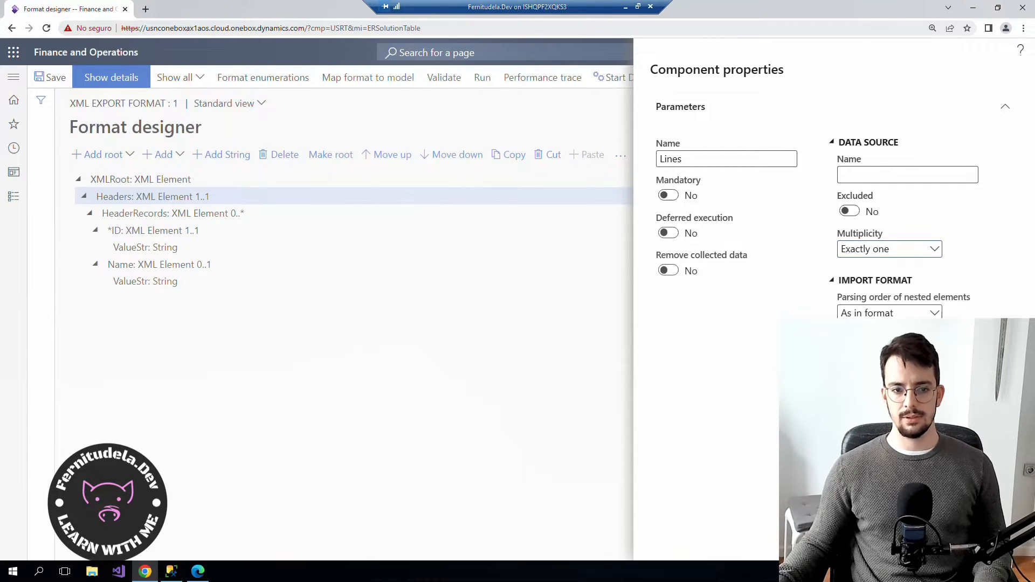
click(927, 541)
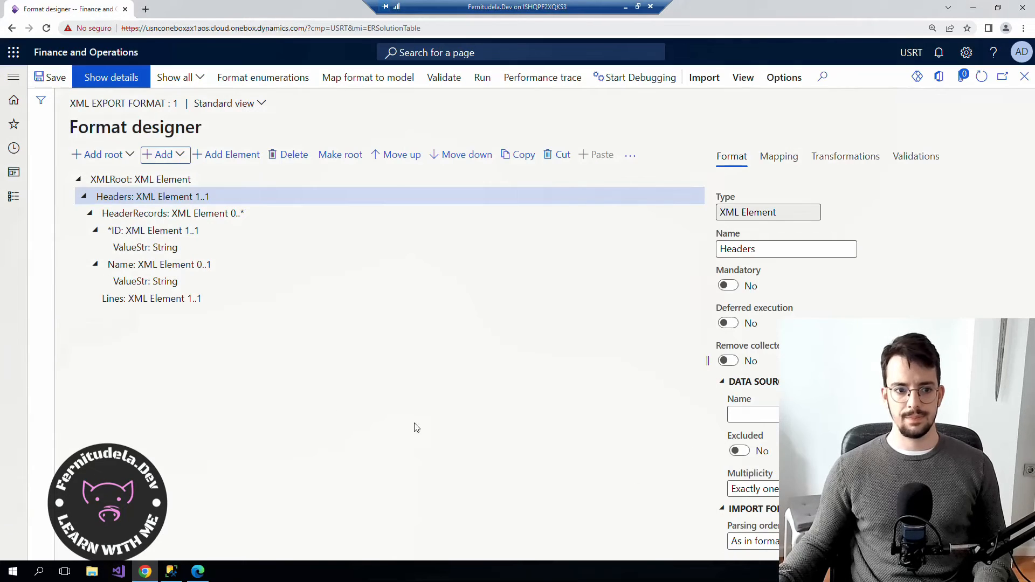
click(132, 298)
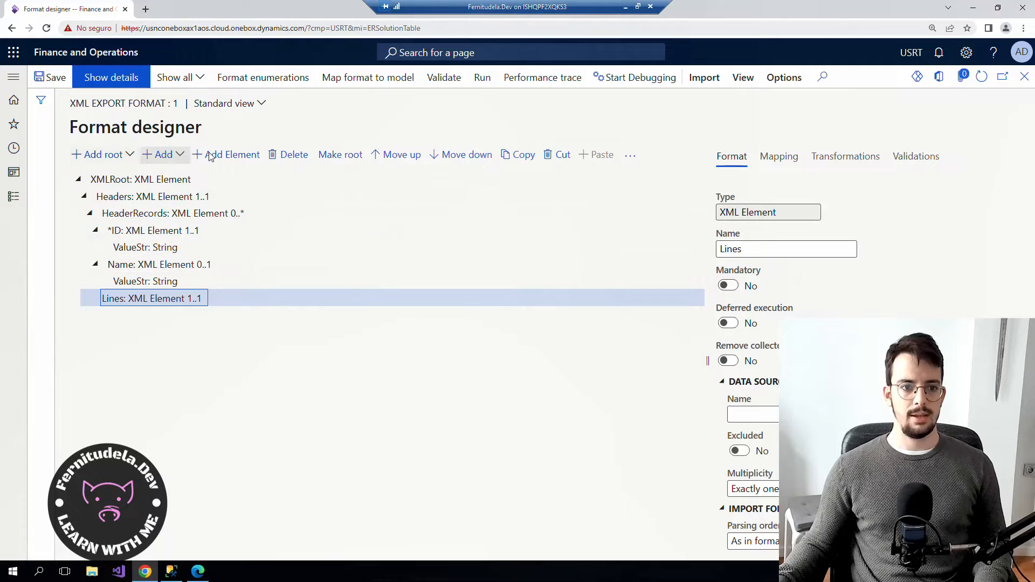
Add a LineRecord child element under Lines with multiplicity Zero many.
click(226, 155)
click(723, 161)
text(LineRecord)
click(906, 249)
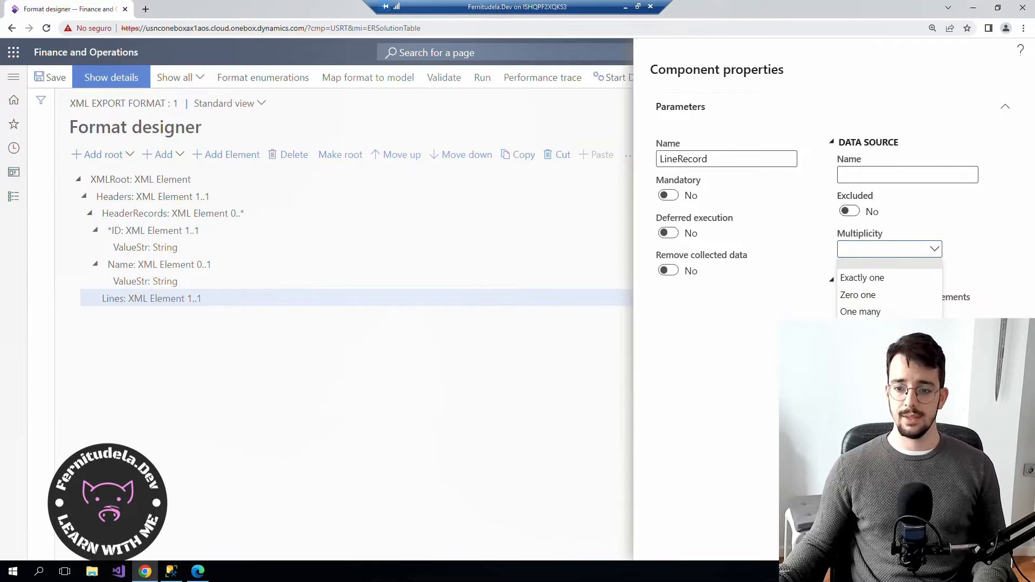
click(890, 329)
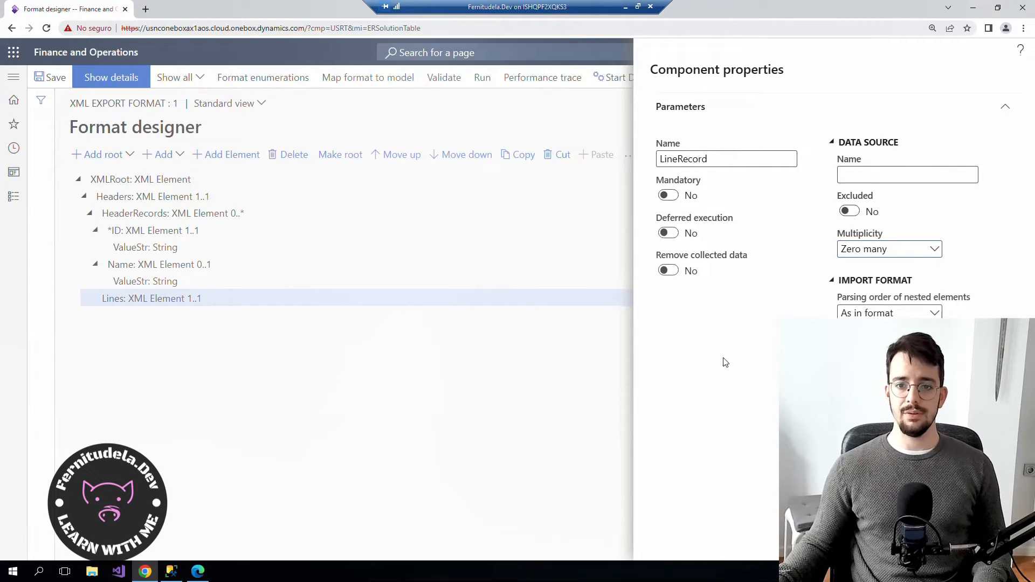
click(920, 541)
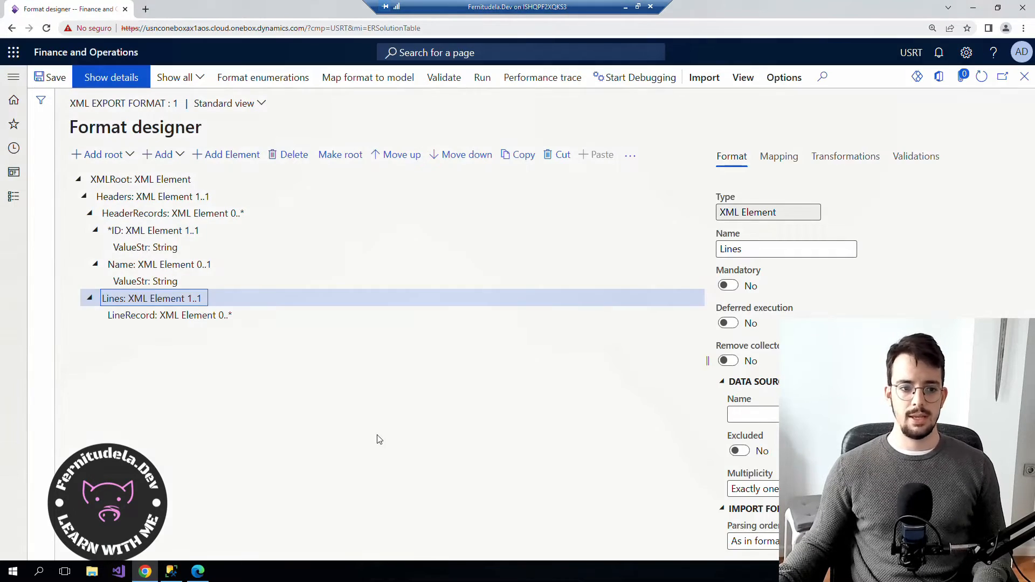
click(156, 316)
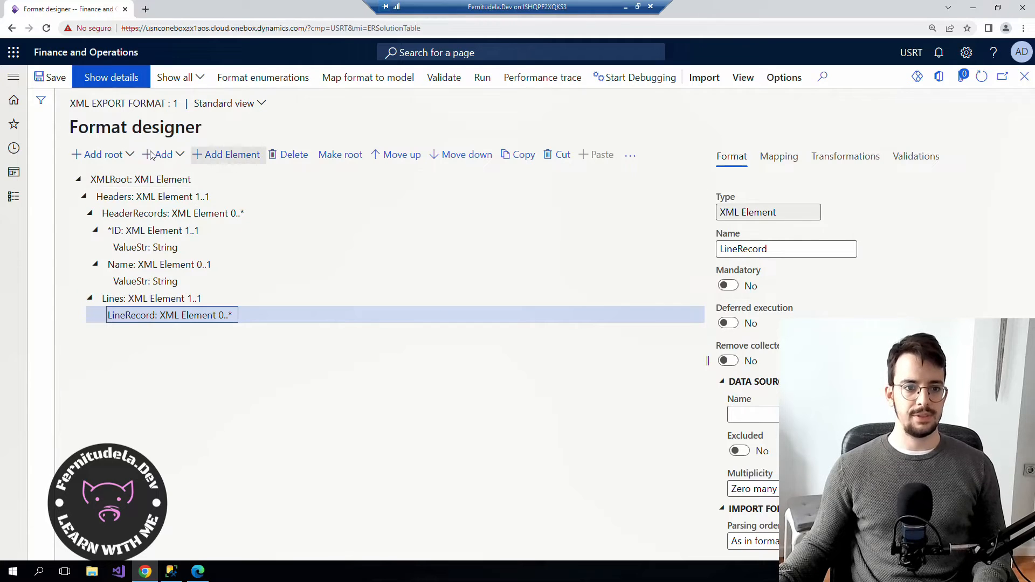
Add LineStr and LineInt XML elements under LineRecord.
click(227, 155)
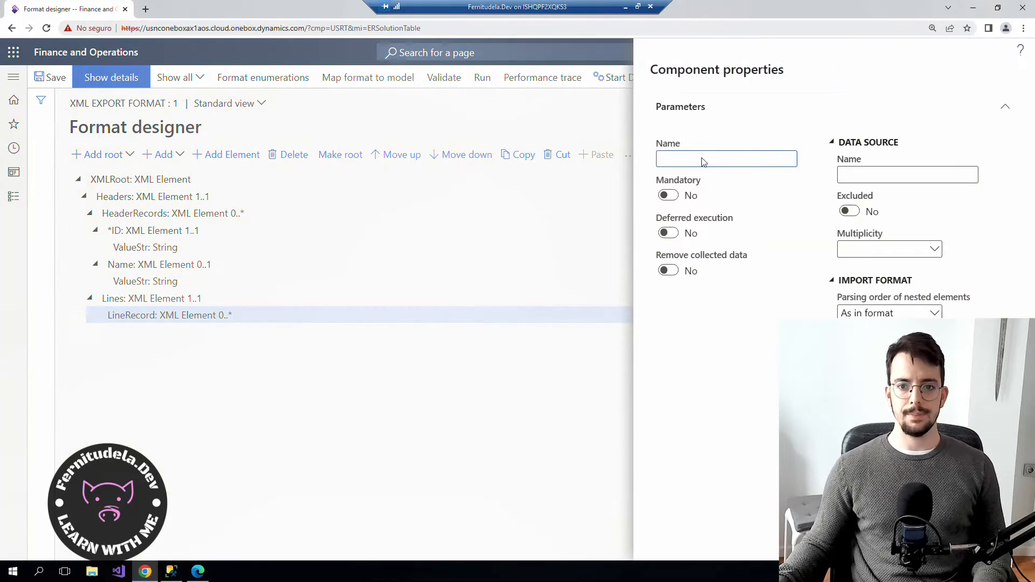
text(Li)
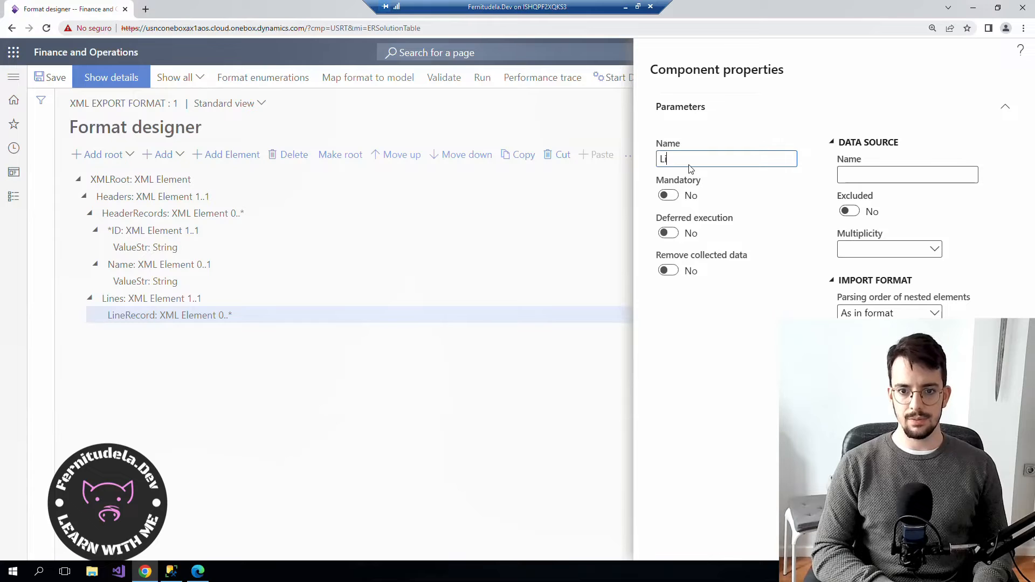
text(neStr)
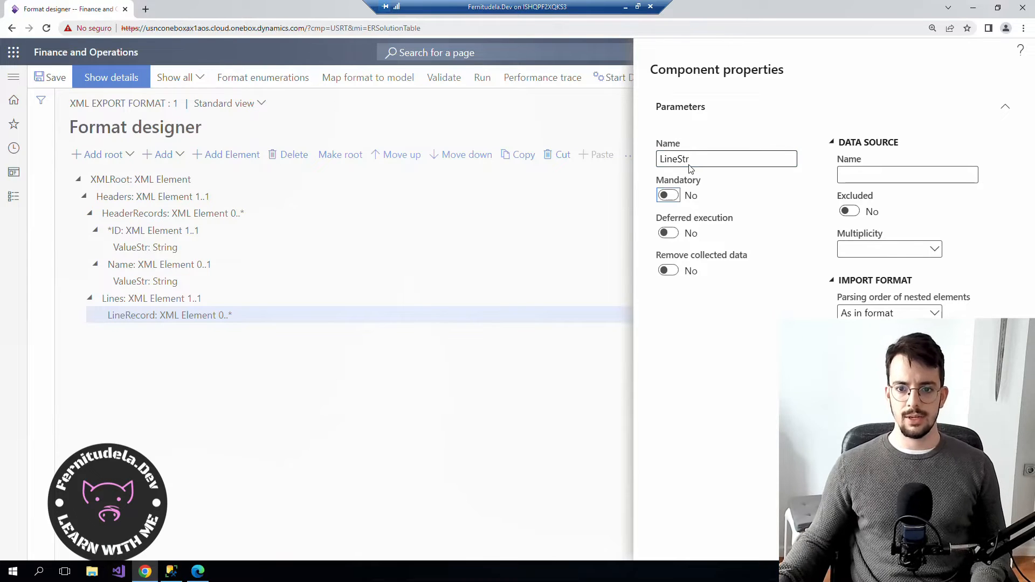
key(Tab)
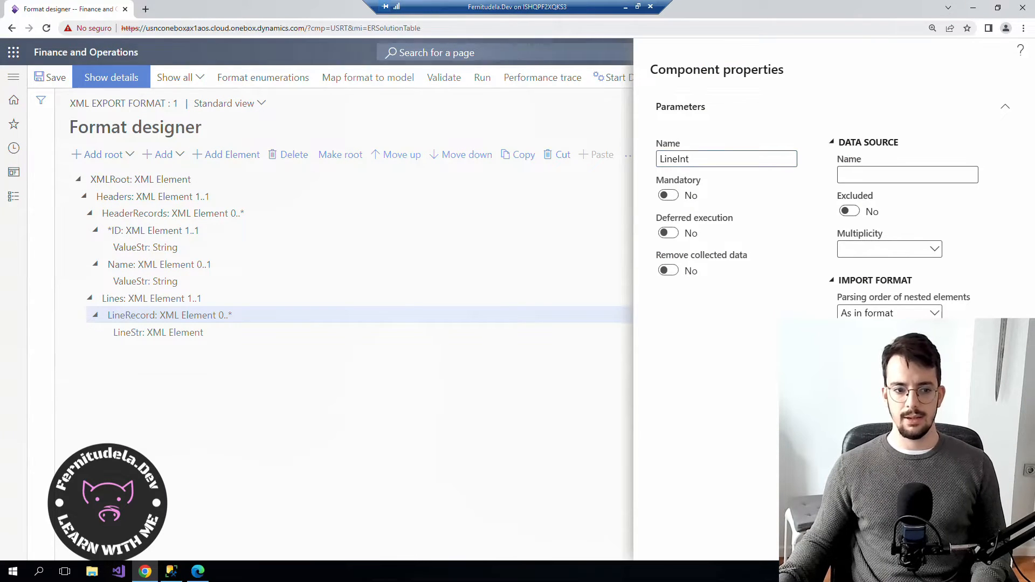
key(Return)
click(154, 350)
click(160, 333)
Add String ValueStr under LineStr and String ValueInt under LineInt.
click(181, 157)
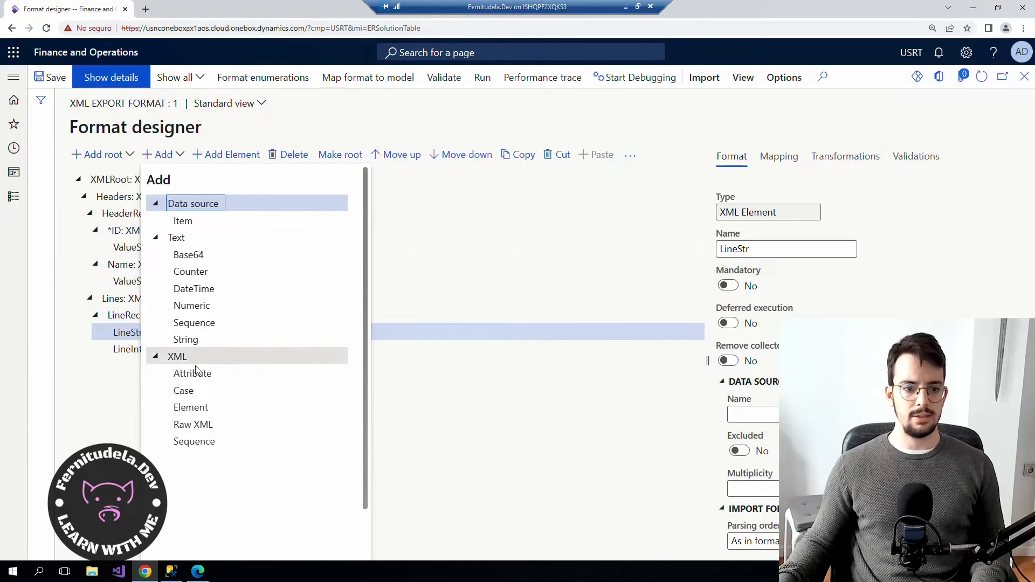
click(185, 340)
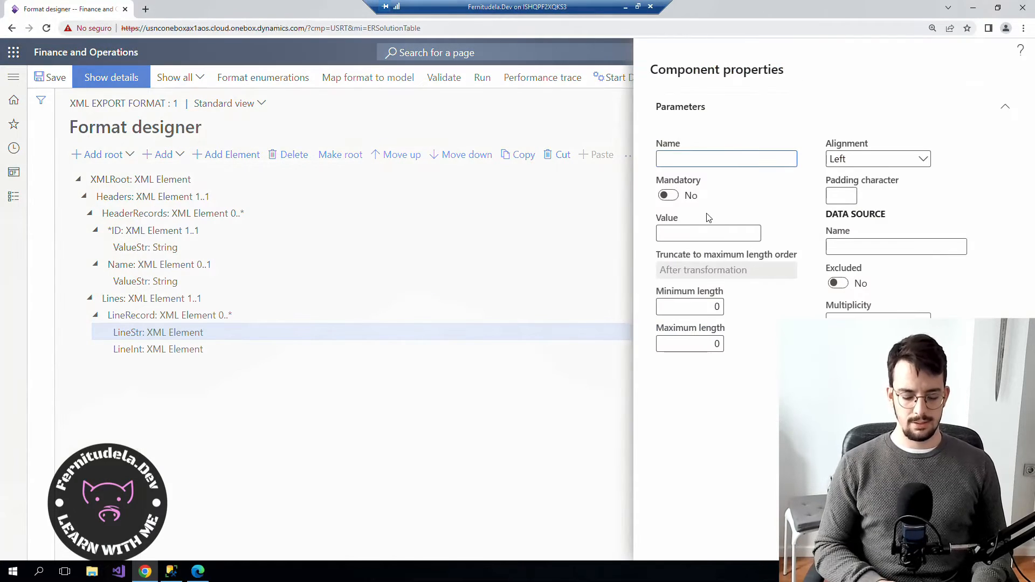
text(ValueStr)
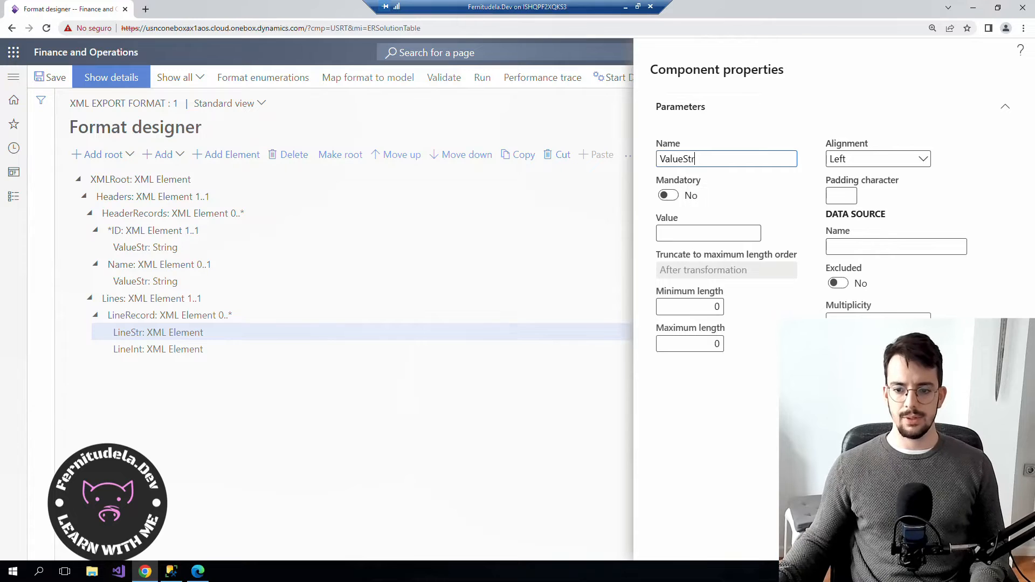
key(Return)
click(174, 367)
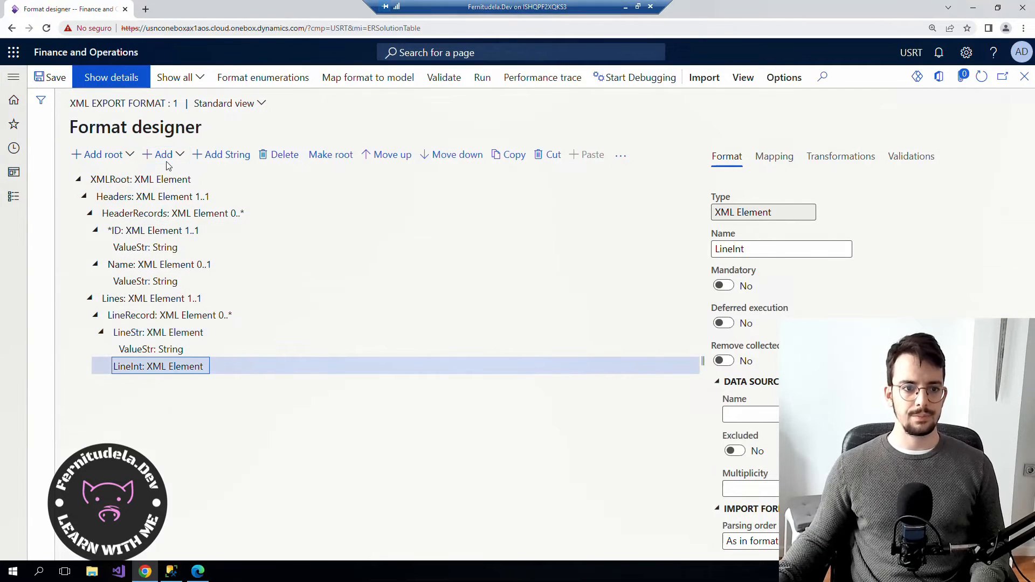
click(219, 154)
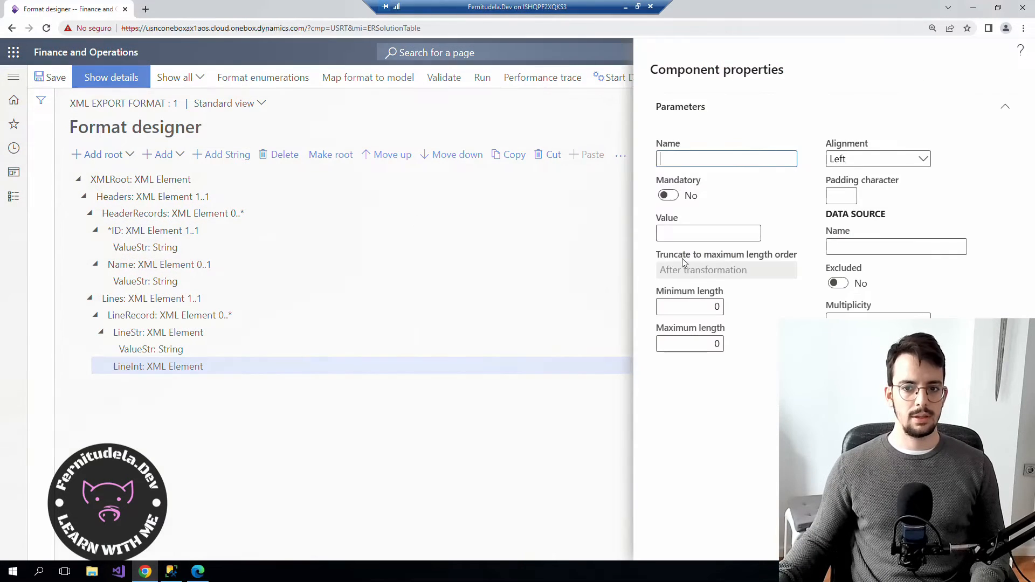
text(Value)
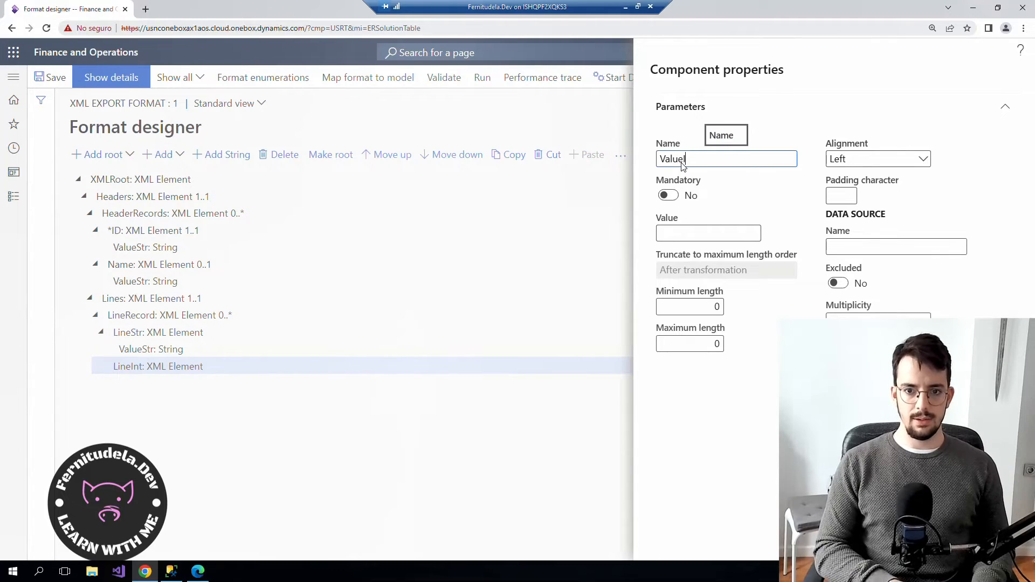
text(Int)
key(Tab)
key(Return)
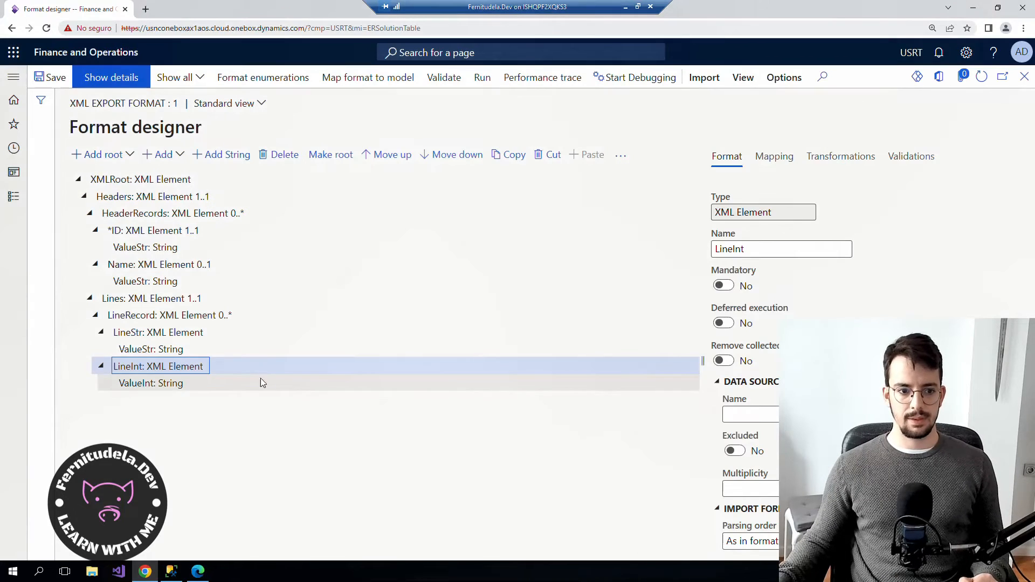
click(152, 348)
Save the XML export format with its new Lines and LineRecord elements.
click(149, 333)
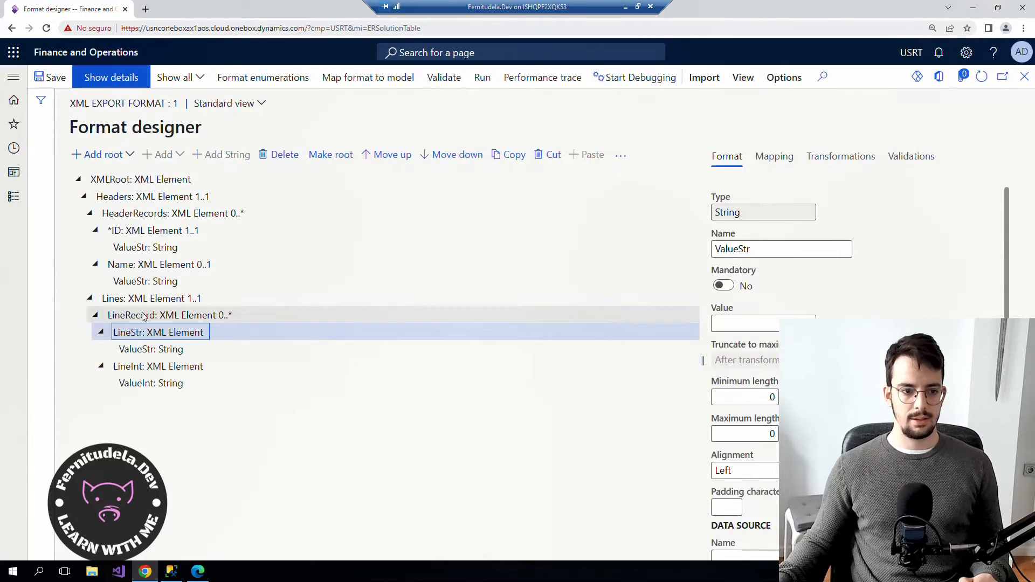
click(141, 316)
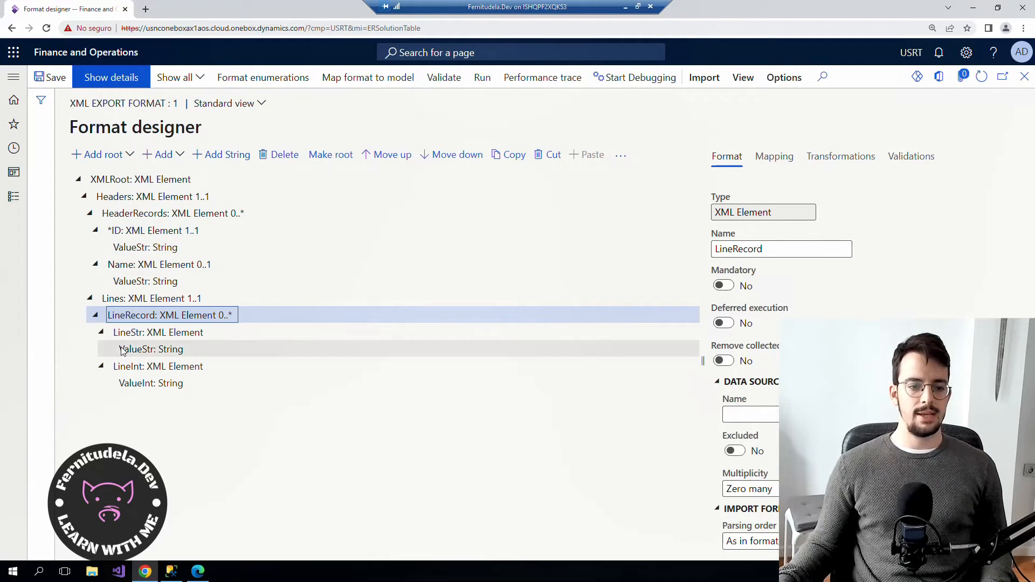
click(56, 81)
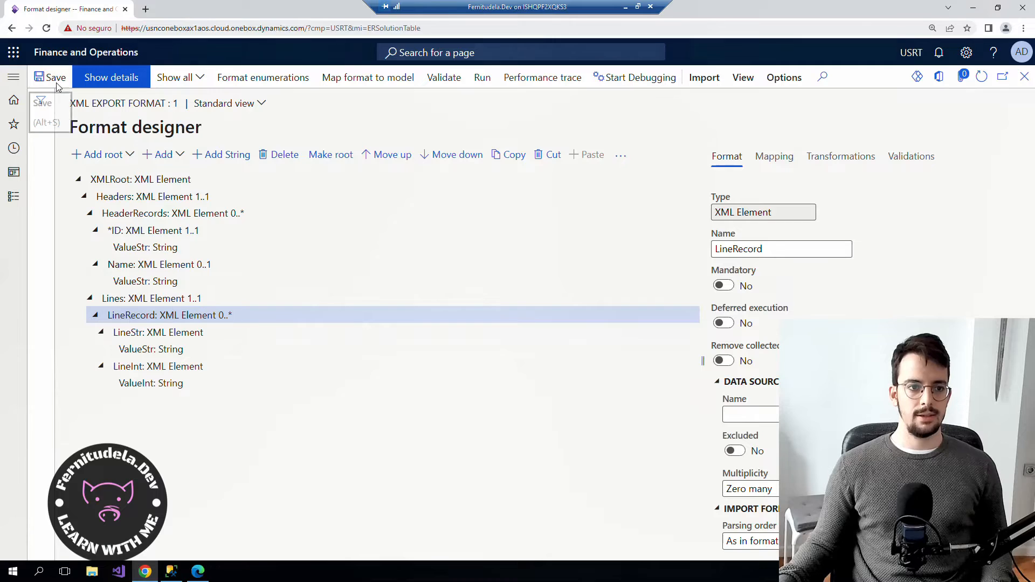
Expand LineRecord, LineStr and LineInt in the tree to reveal ValueStr and ValueInt.
click(96, 247)
click(100, 264)
click(100, 298)
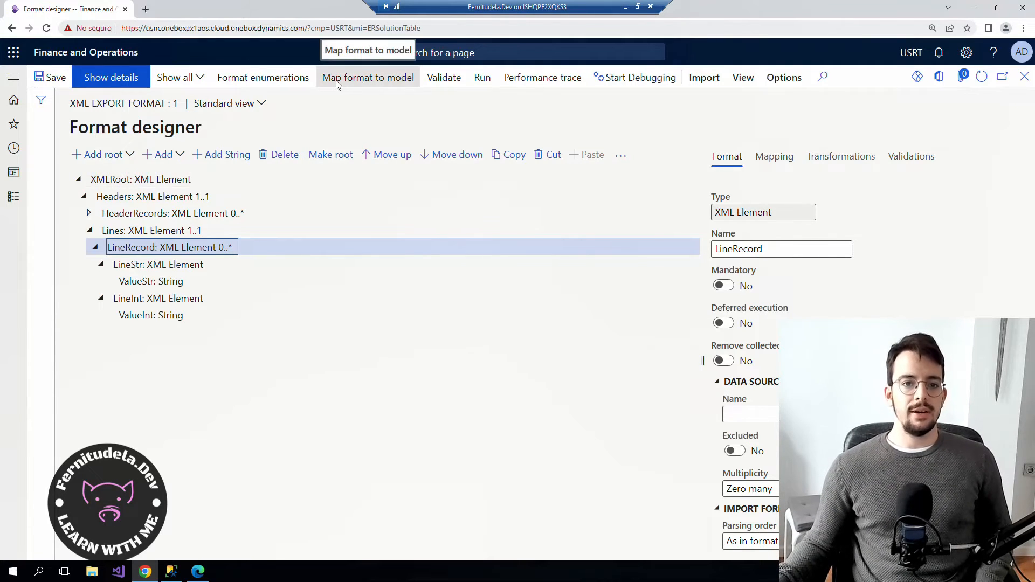
Check the empty Map format to model list, then expand the Mapping tab's XML export model Header record list.
click(392, 81)
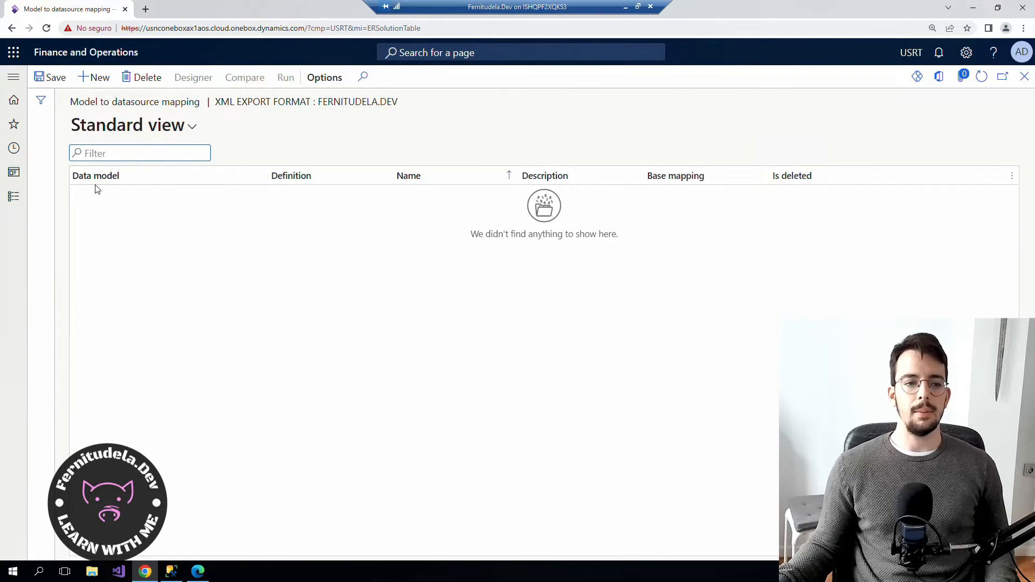
click(1024, 77)
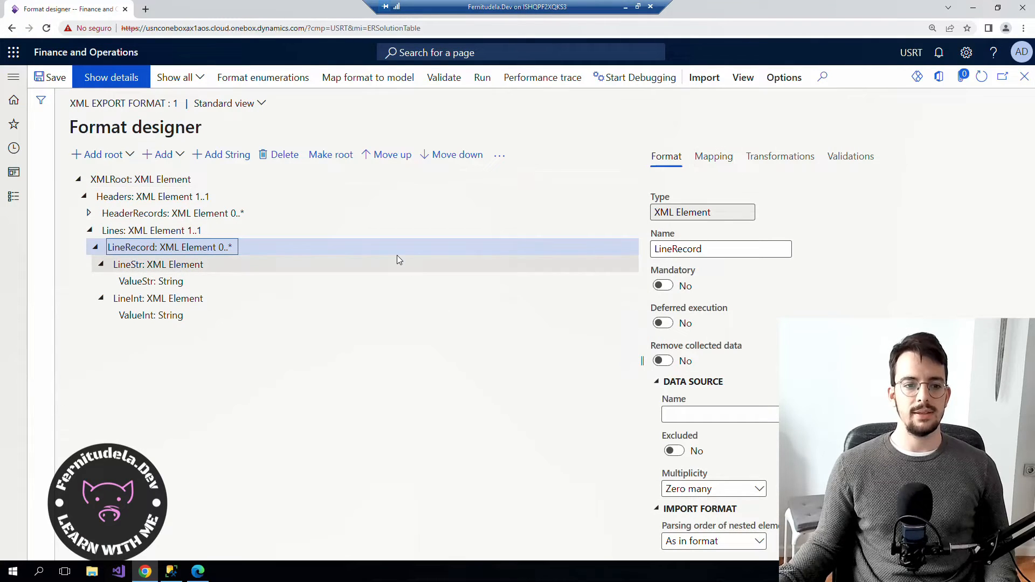
click(713, 157)
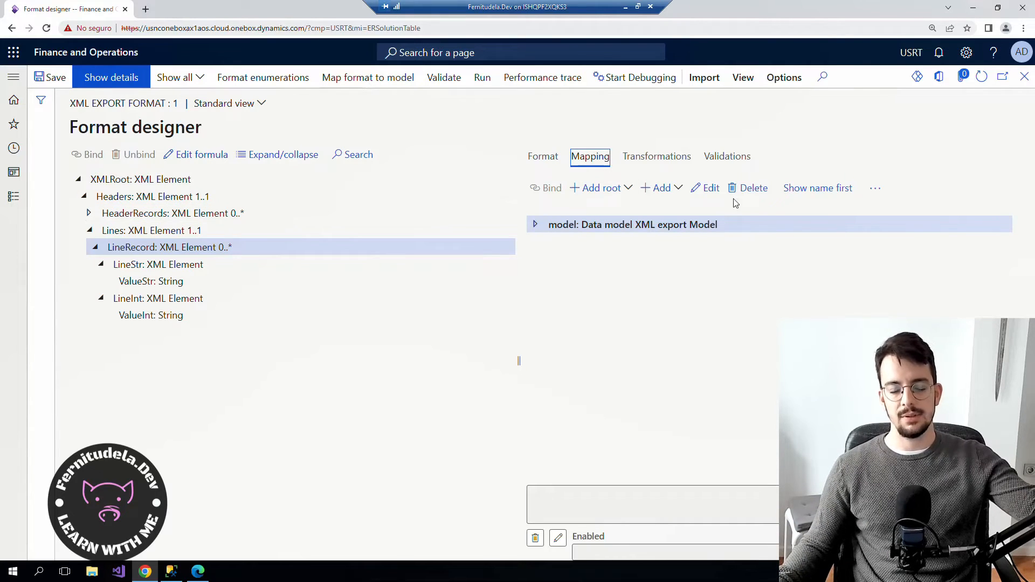
click(536, 224)
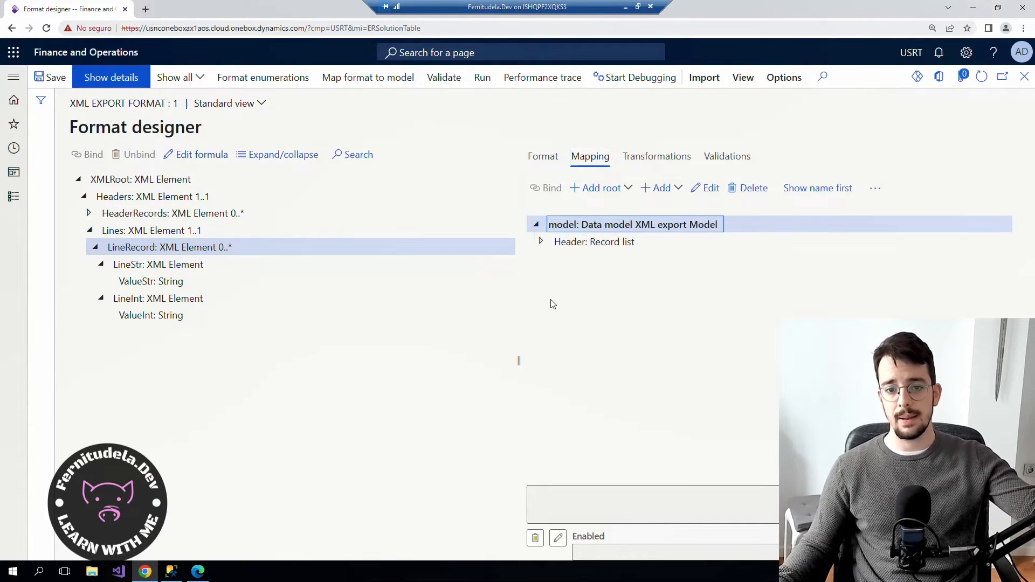
click(540, 241)
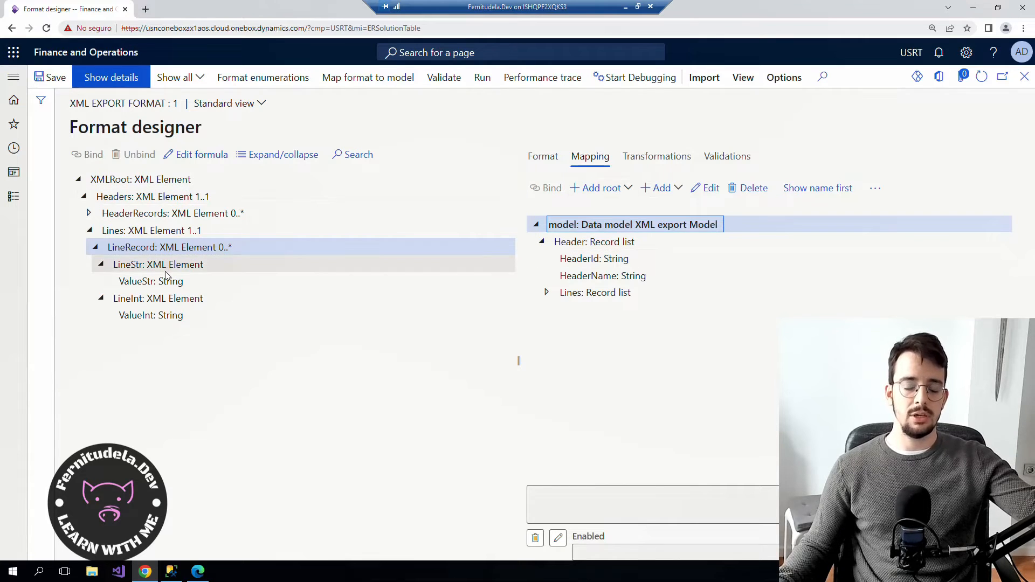
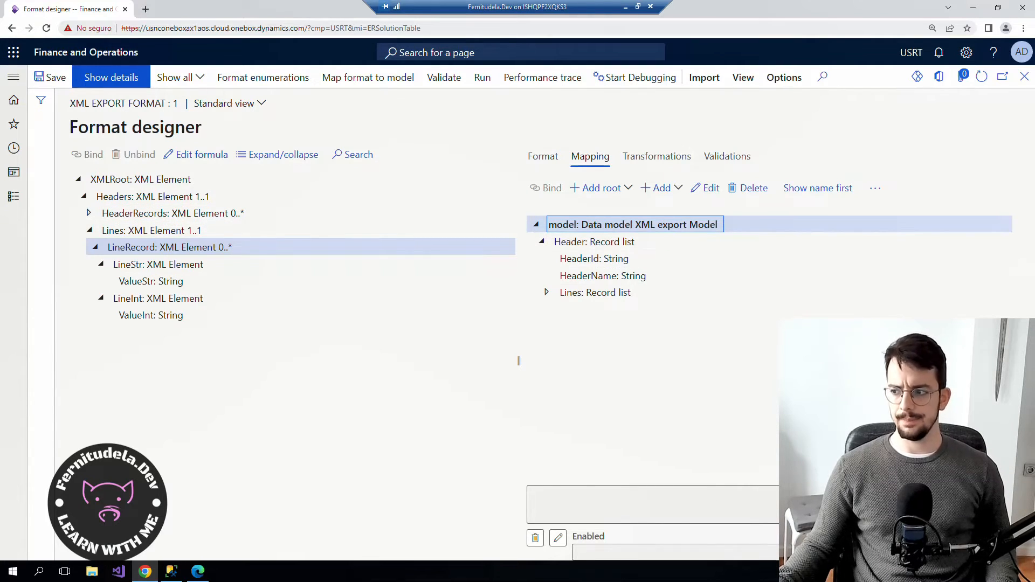
Bind the HeaderRecords element to the model's Header record list.
click(593, 242)
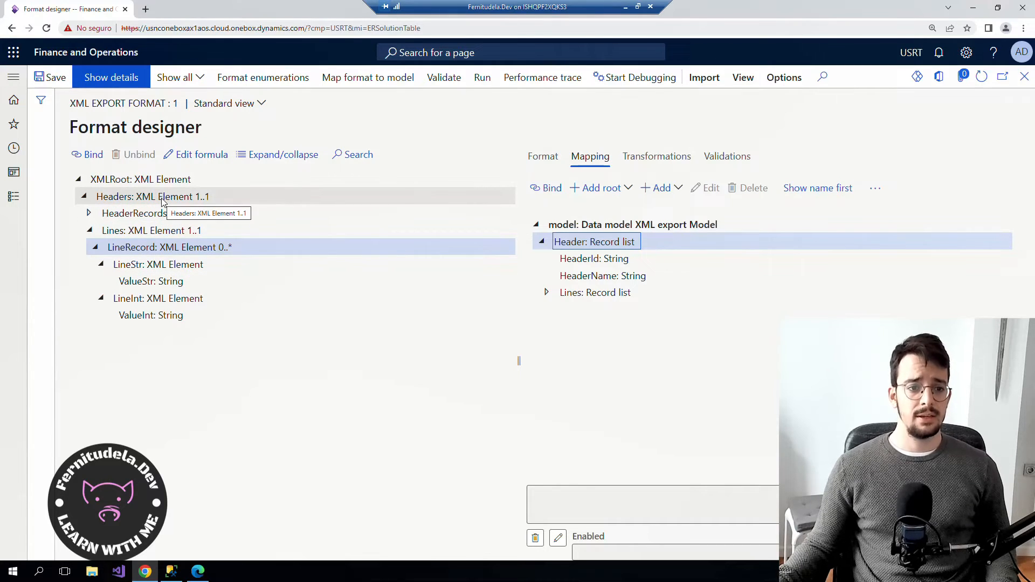
click(148, 214)
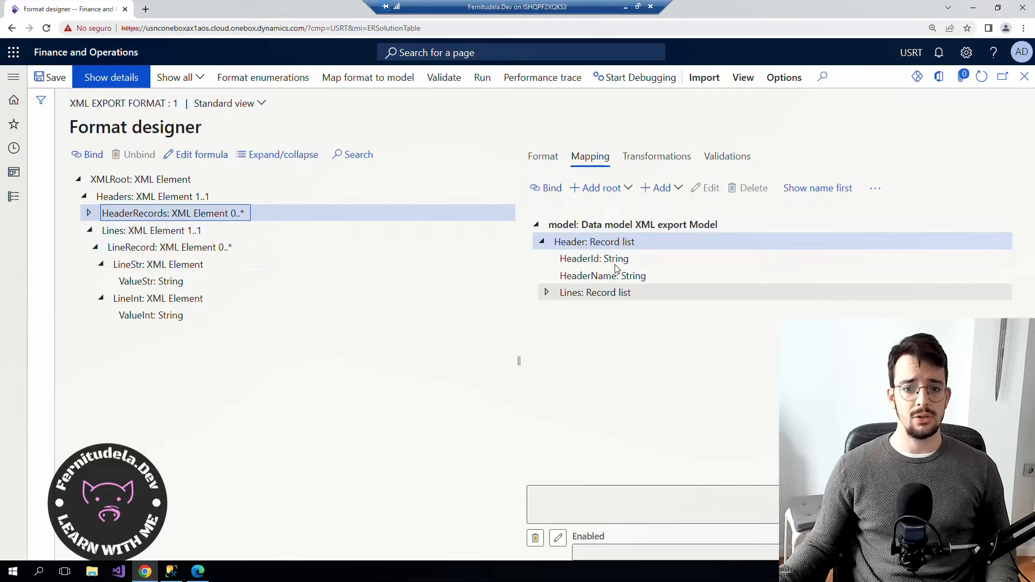
click(548, 189)
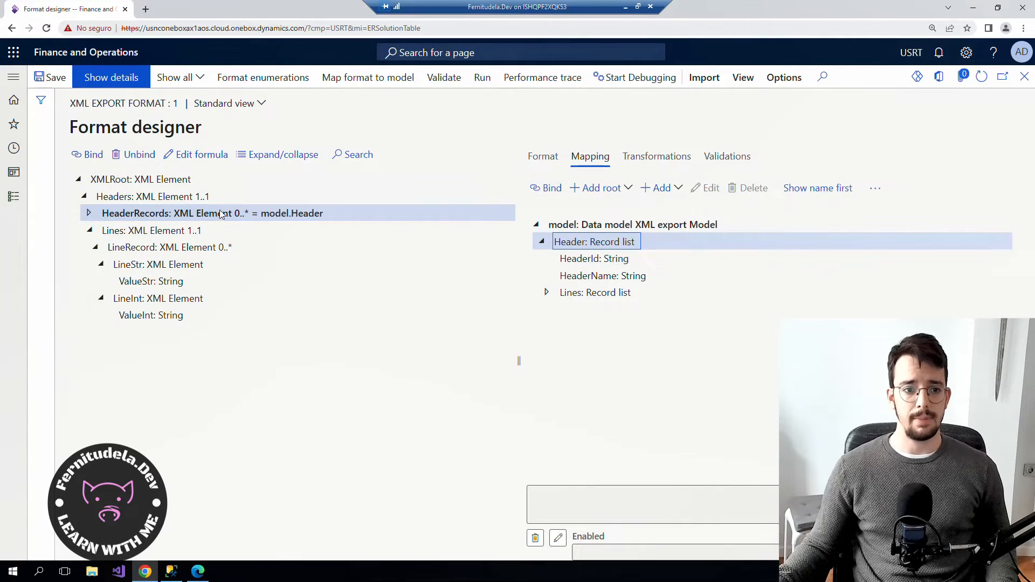
click(90, 214)
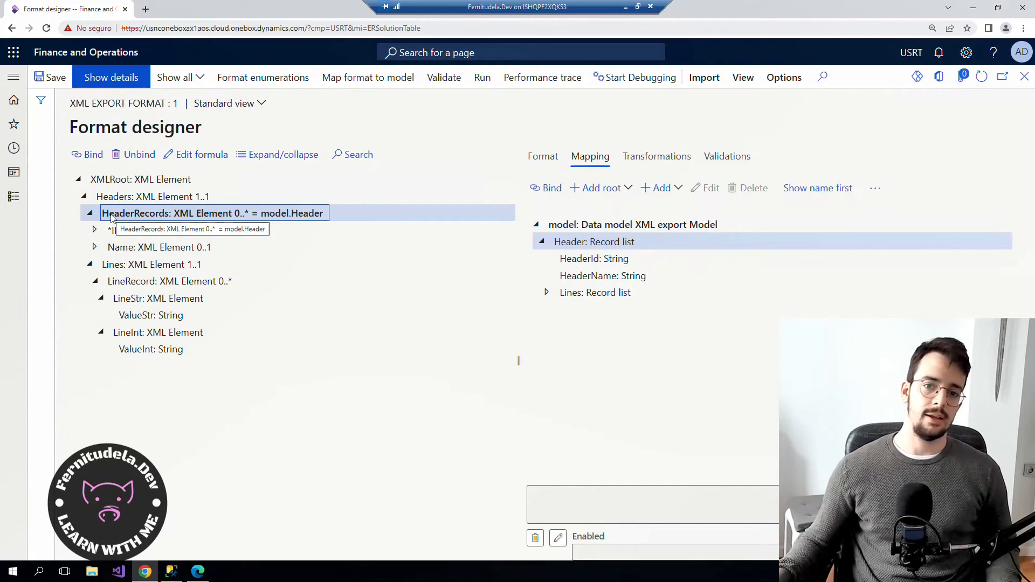
Bind the Lines element to the model.Header.Lines record list.
click(593, 242)
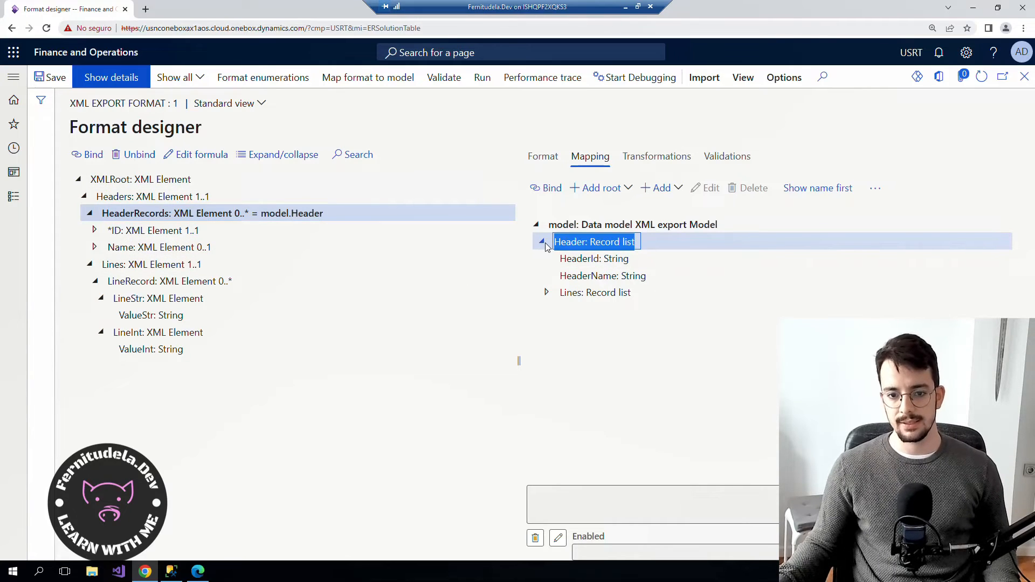
click(132, 265)
click(575, 294)
click(546, 292)
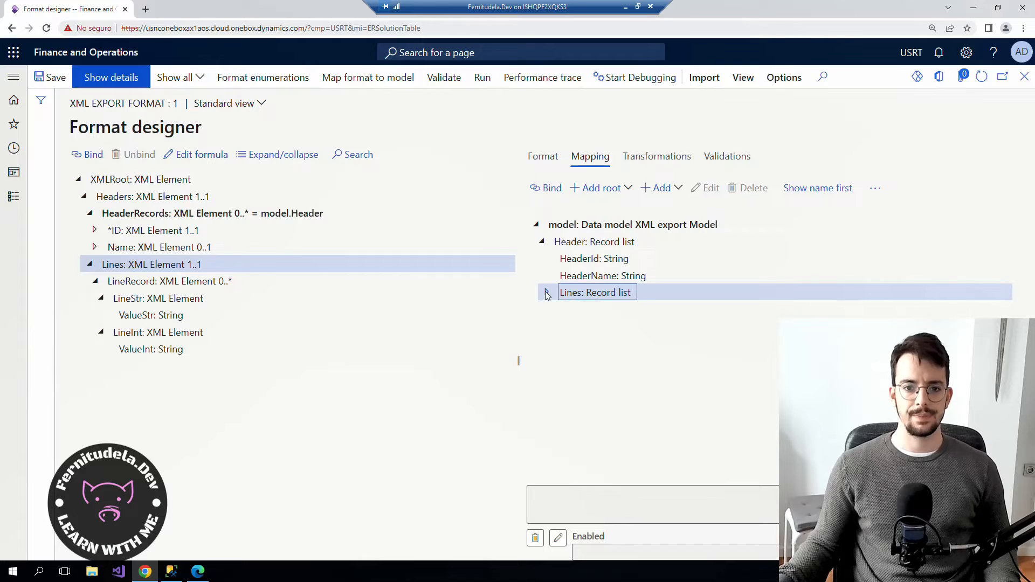
click(547, 187)
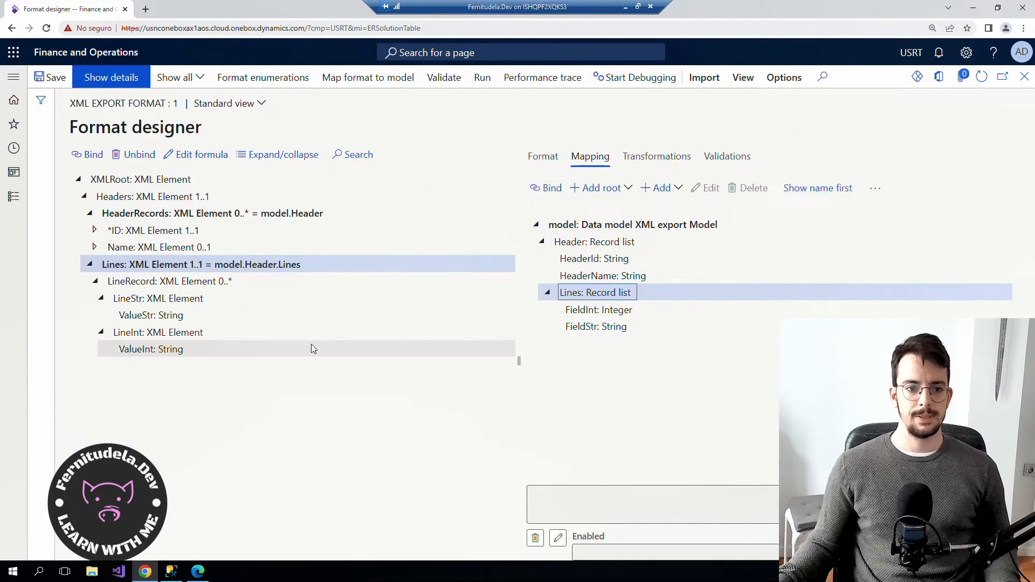
Tidy the format tree around HeaderRecords and select Lines with its format properties shown.
click(161, 215)
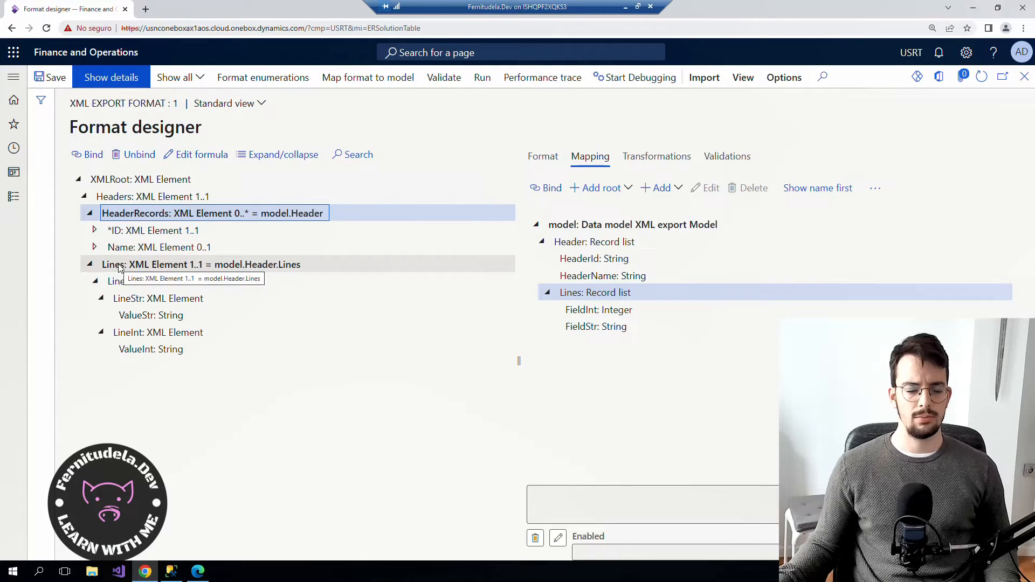
click(90, 214)
click(89, 230)
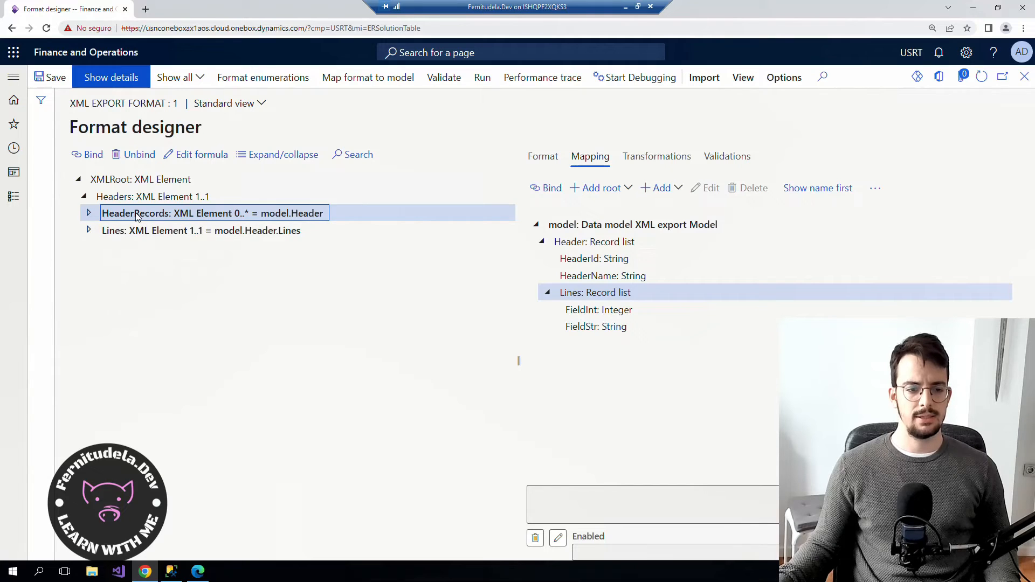
click(130, 230)
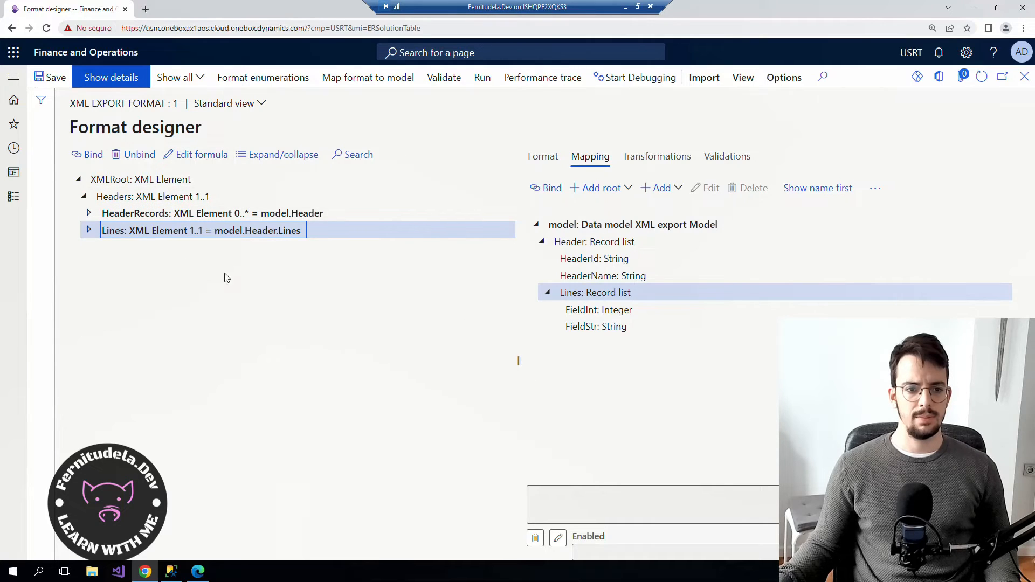
click(129, 216)
click(87, 214)
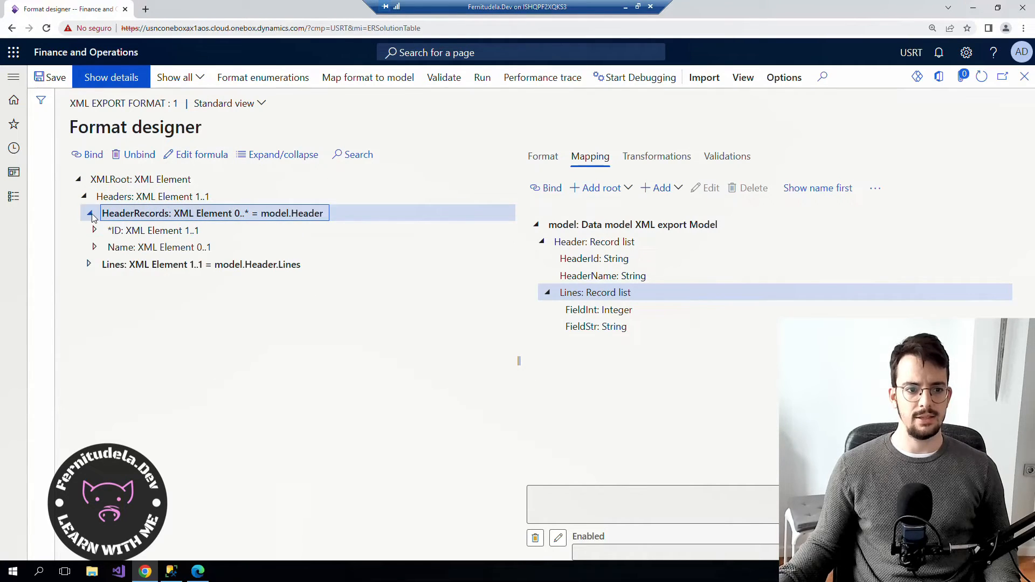
click(131, 267)
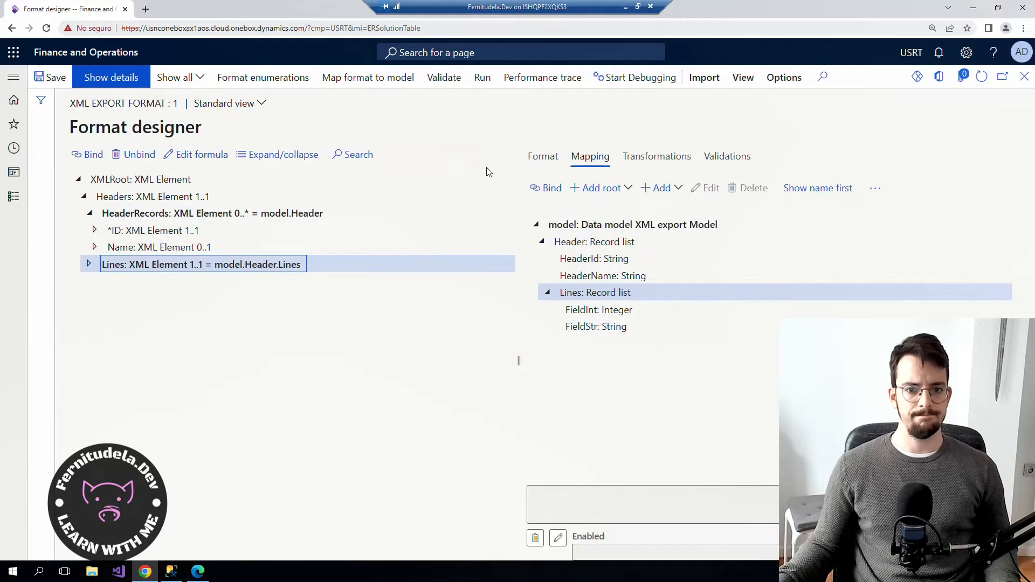
click(539, 156)
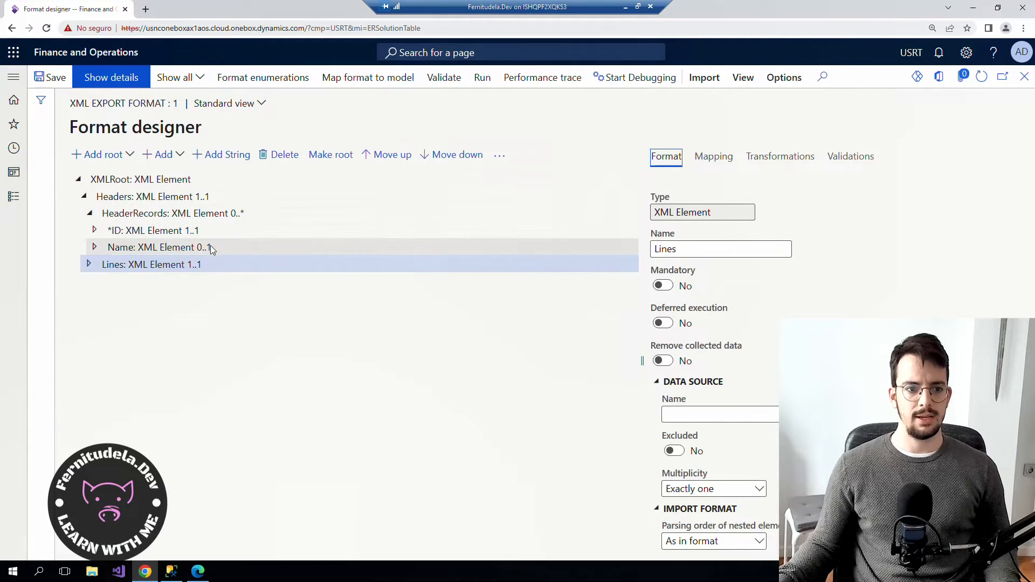
Cut the Lines element and paste it inside HeaderRecords so it binds as @.Lines.
click(499, 155)
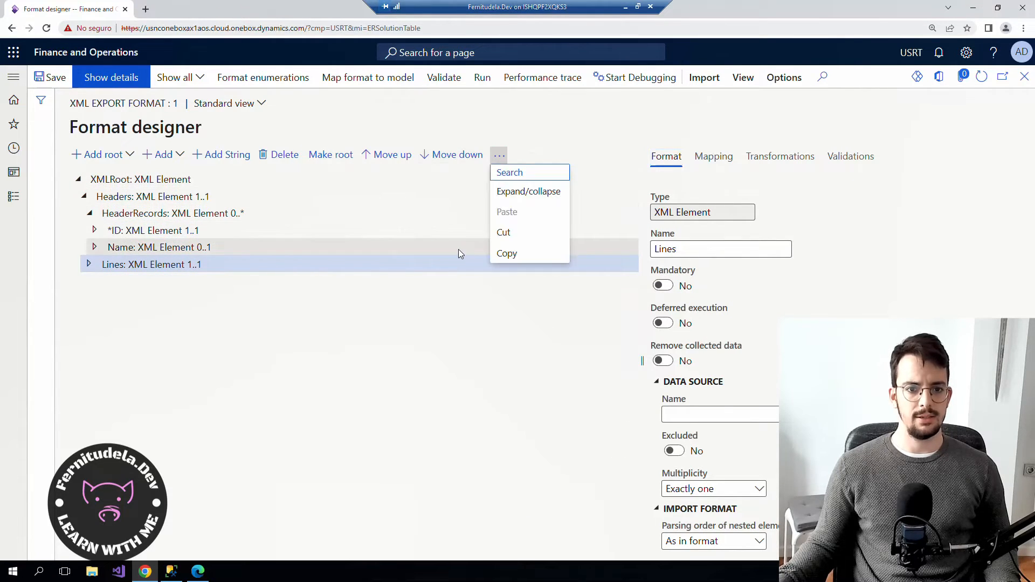
click(527, 236)
click(153, 216)
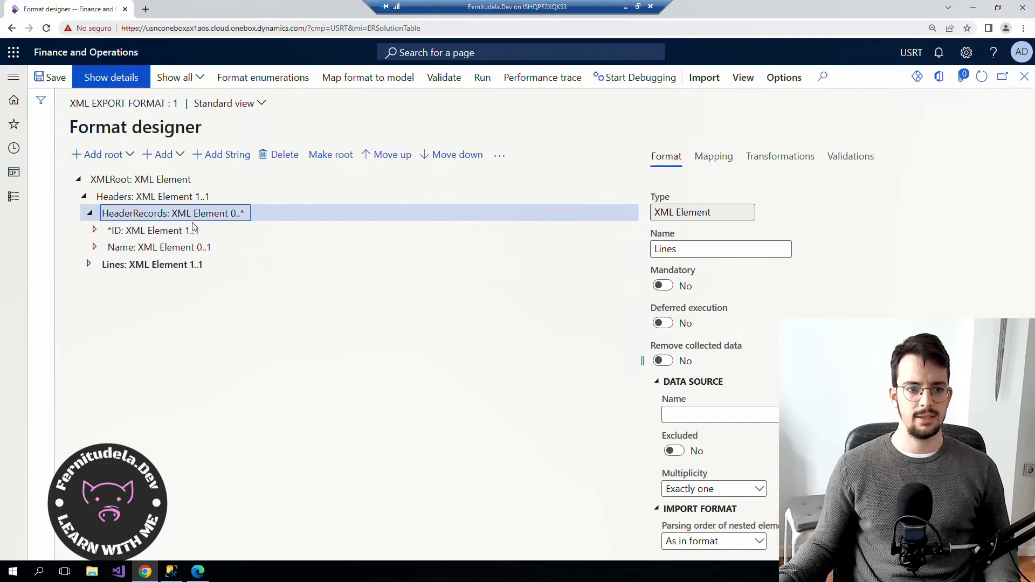
click(499, 155)
click(518, 209)
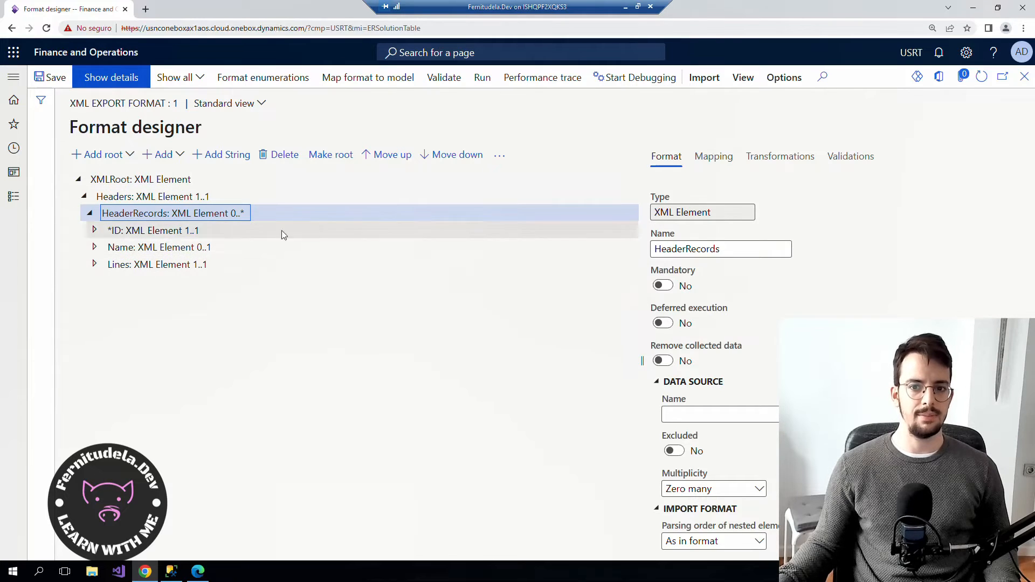
click(713, 158)
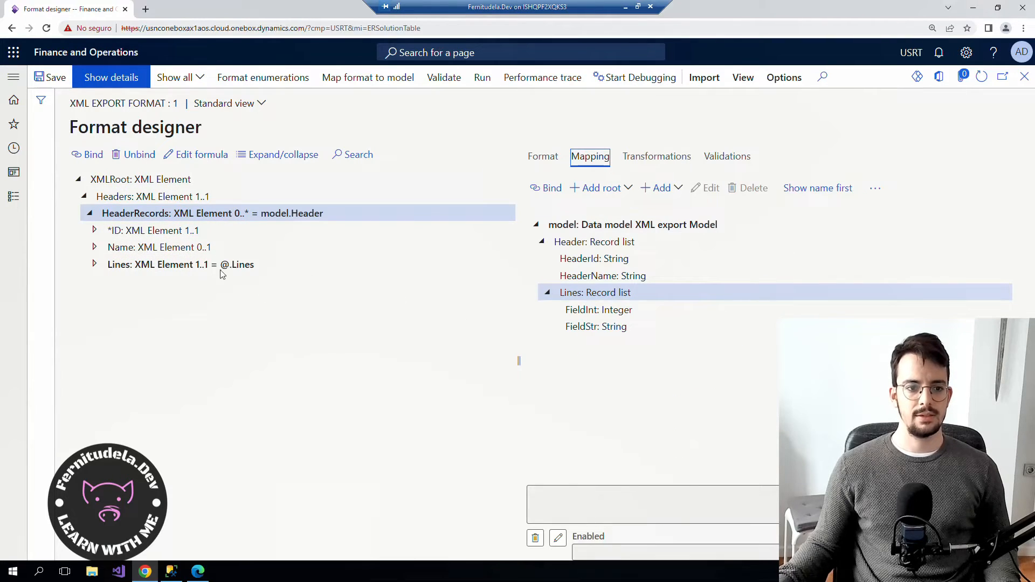
Bind ID's ValueStr to the model's HeaderId field.
double_click(157, 264)
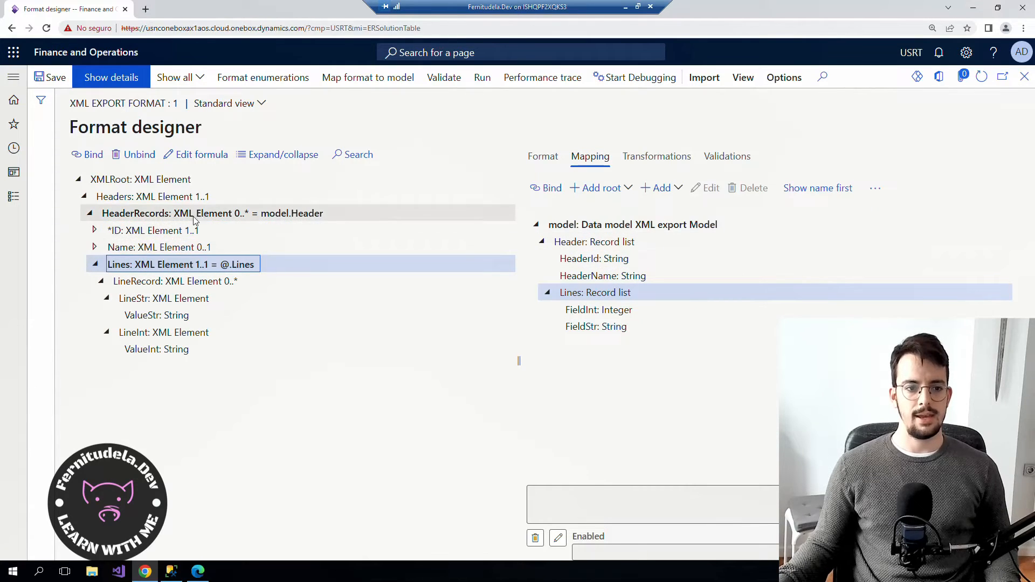
click(208, 232)
click(595, 260)
drag(551, 191, 550, 200)
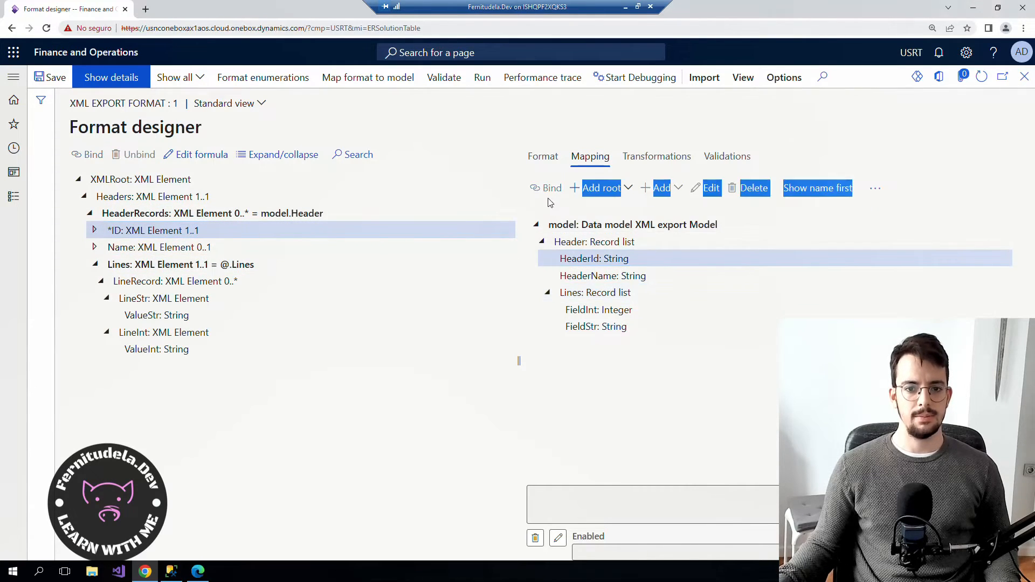
double_click(157, 230)
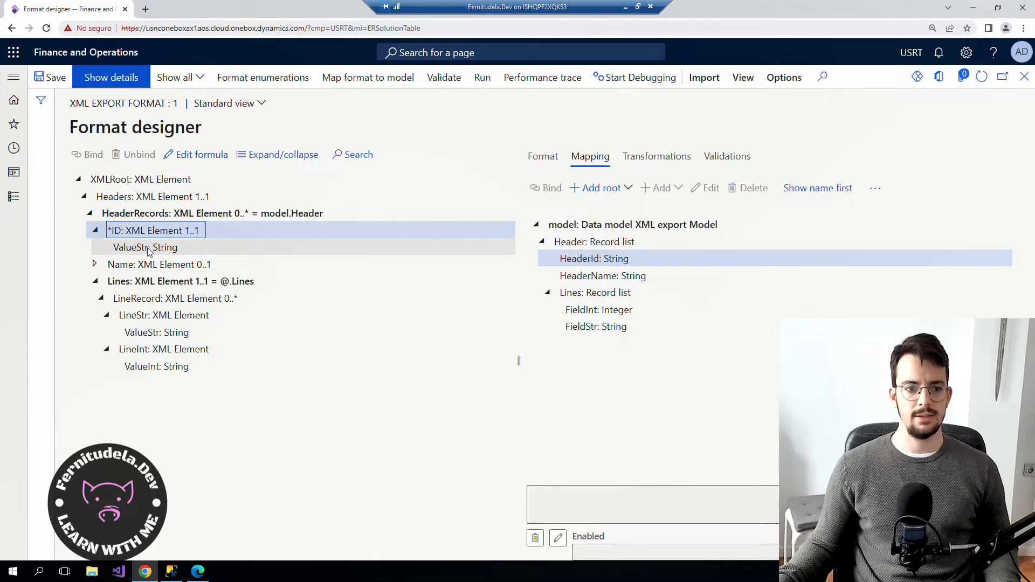
click(146, 249)
click(548, 188)
Bind Name's ValueStr to HeaderName and LineStr's ValueStr to FieldStr.
click(98, 269)
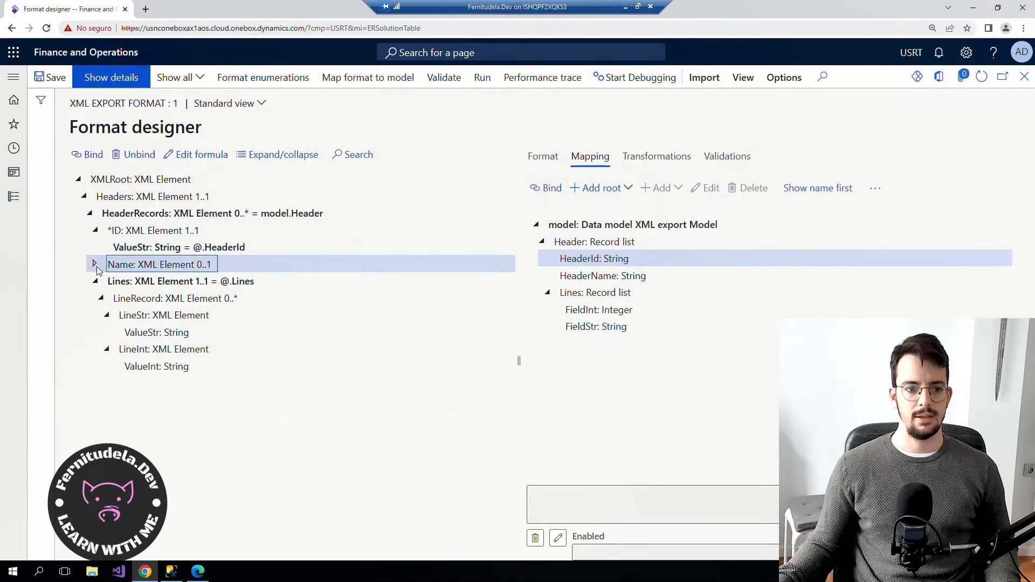
click(95, 265)
click(146, 281)
click(588, 274)
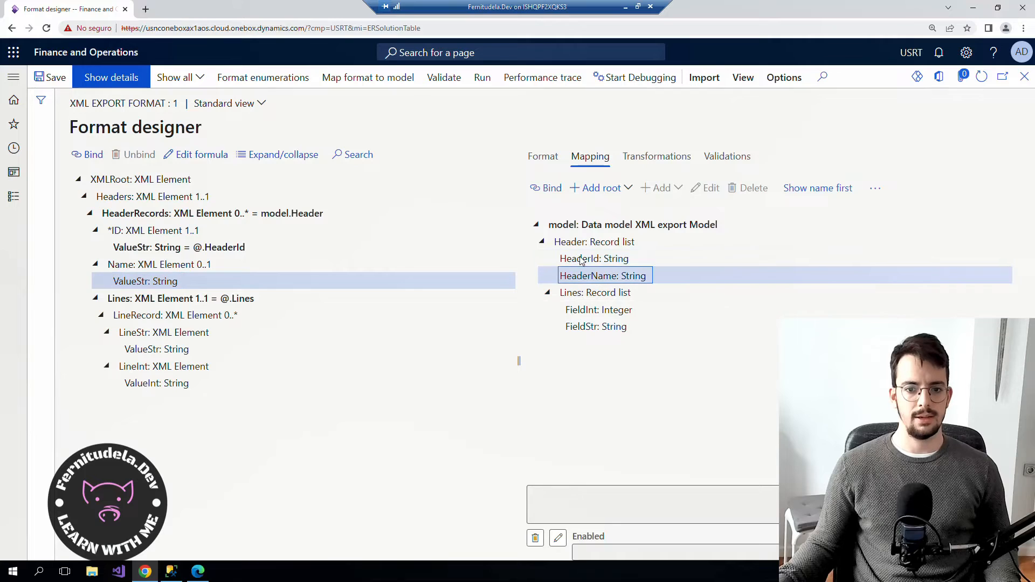
click(547, 189)
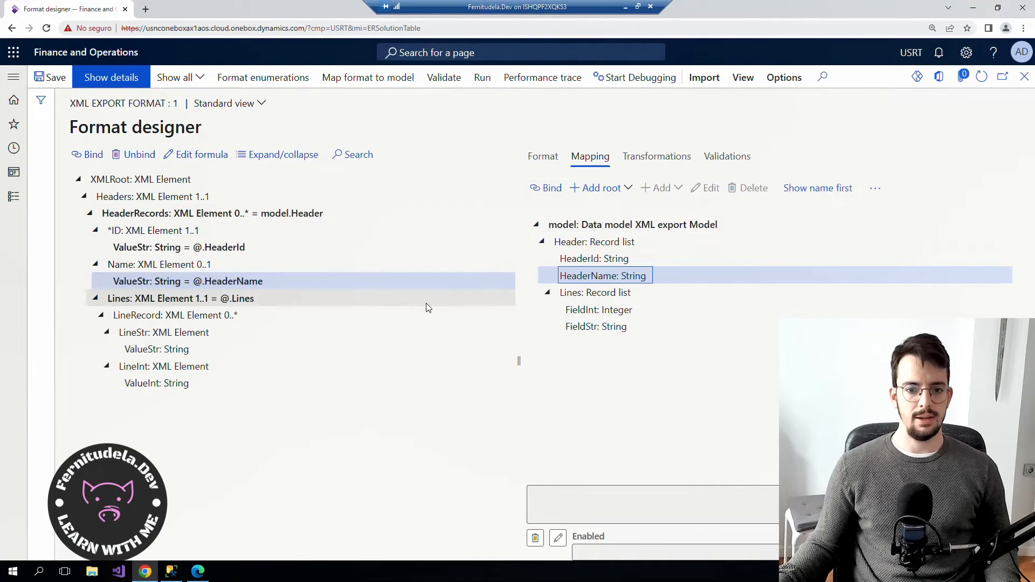
click(162, 349)
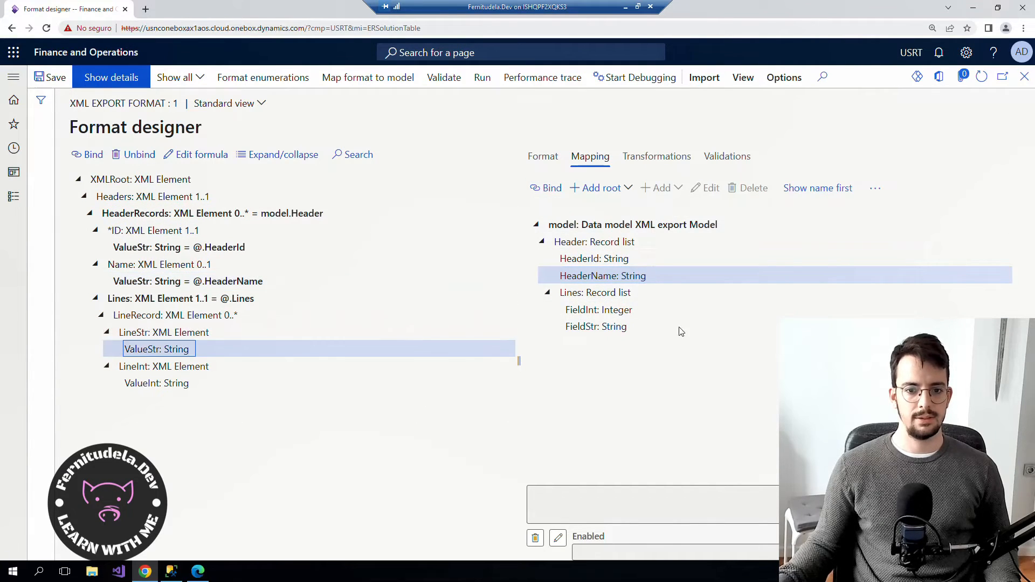
click(597, 328)
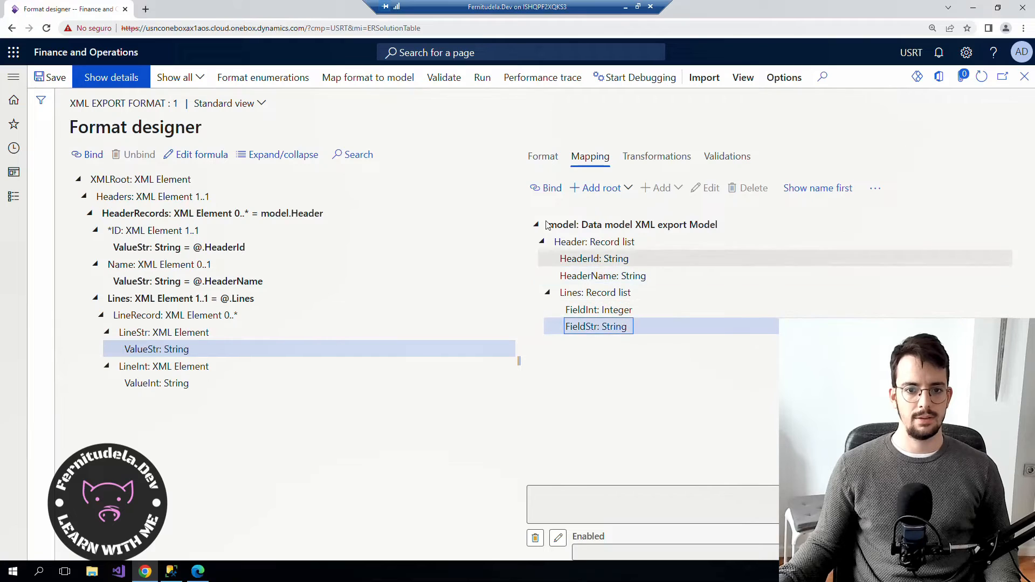
click(548, 186)
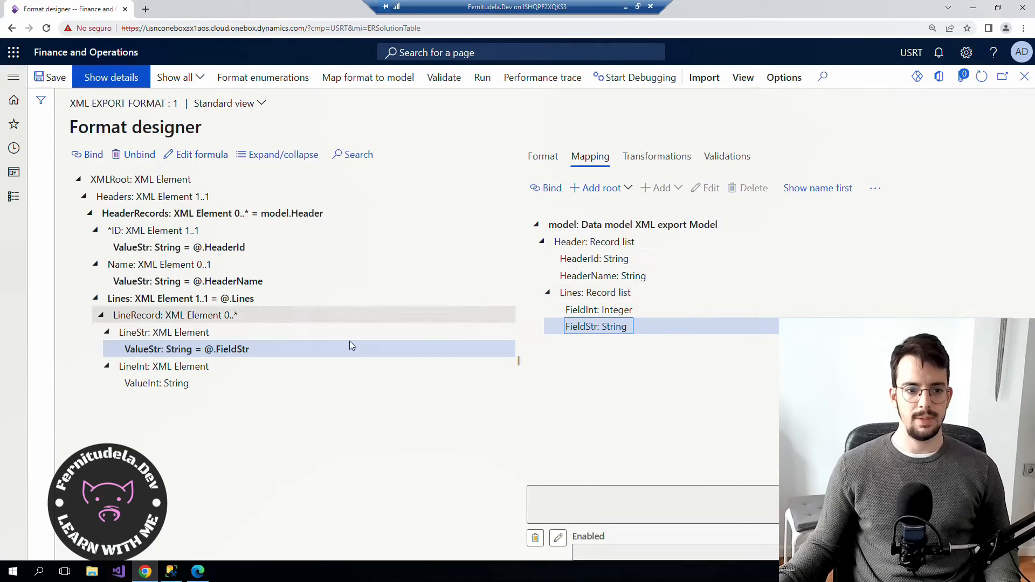
Remove the @.Lines binding from the Lines element.
click(181, 302)
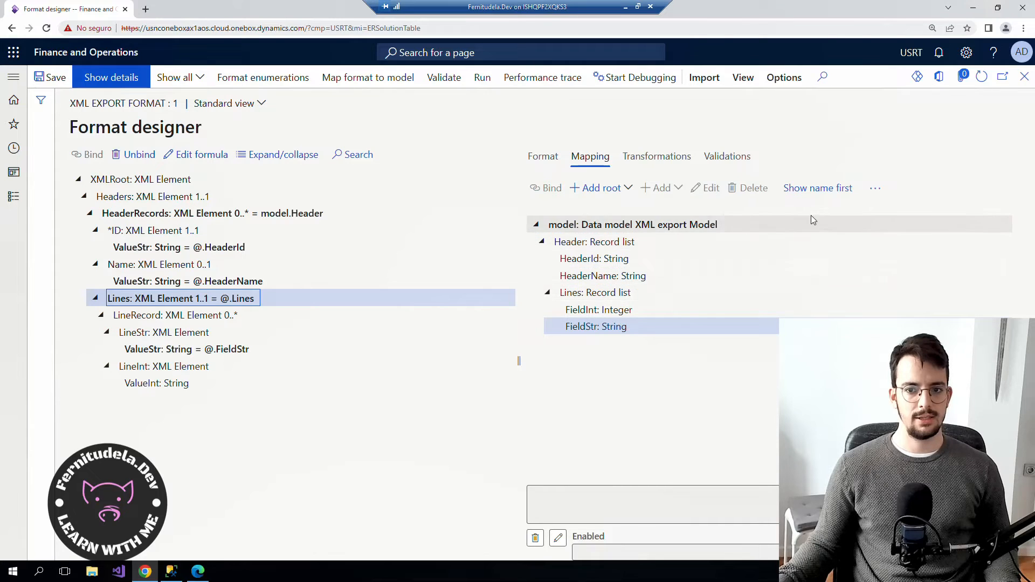
click(606, 293)
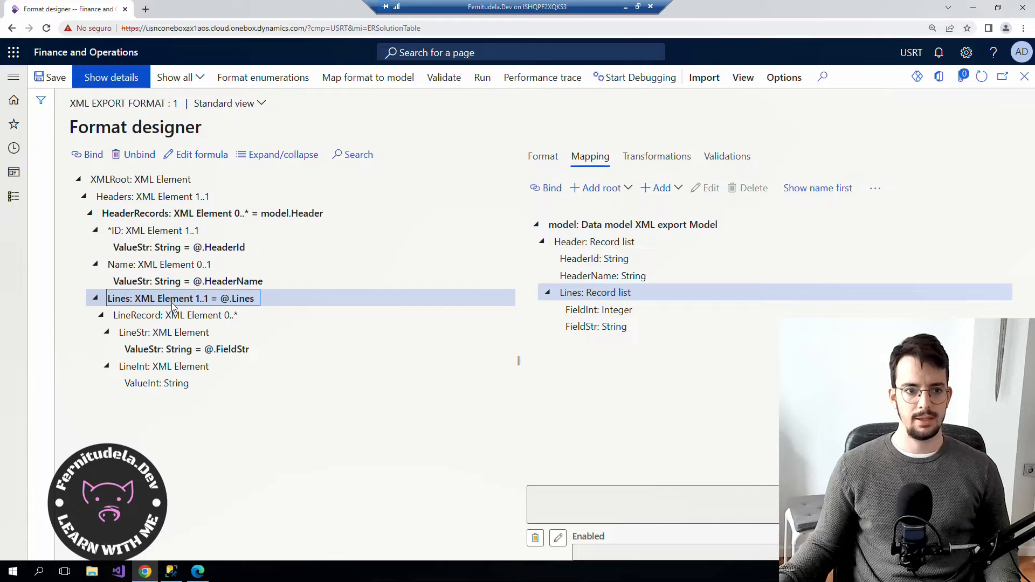
click(135, 155)
click(146, 317)
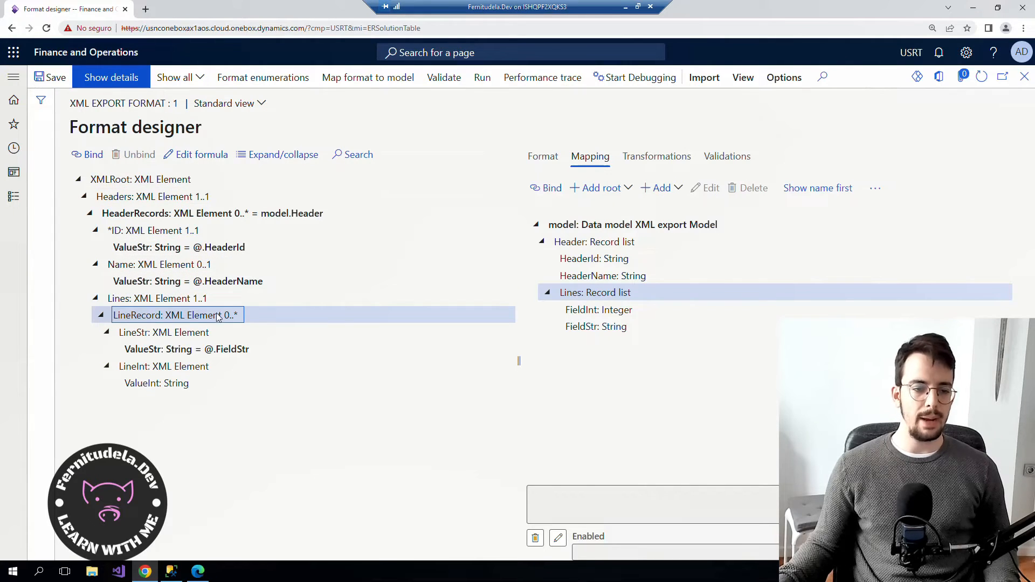
Bind LineRecord to the model's Lines record list.
click(148, 304)
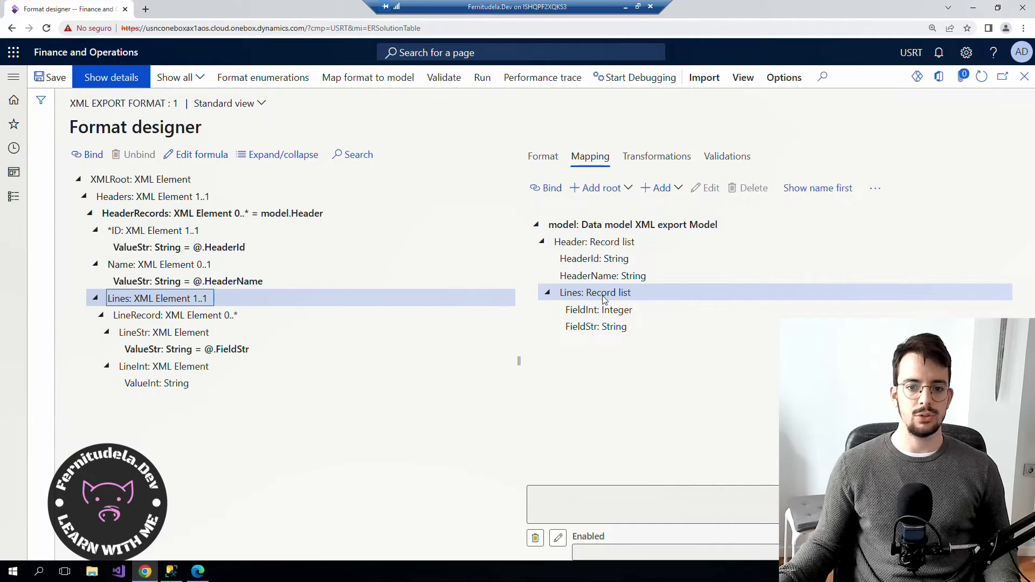
click(152, 317)
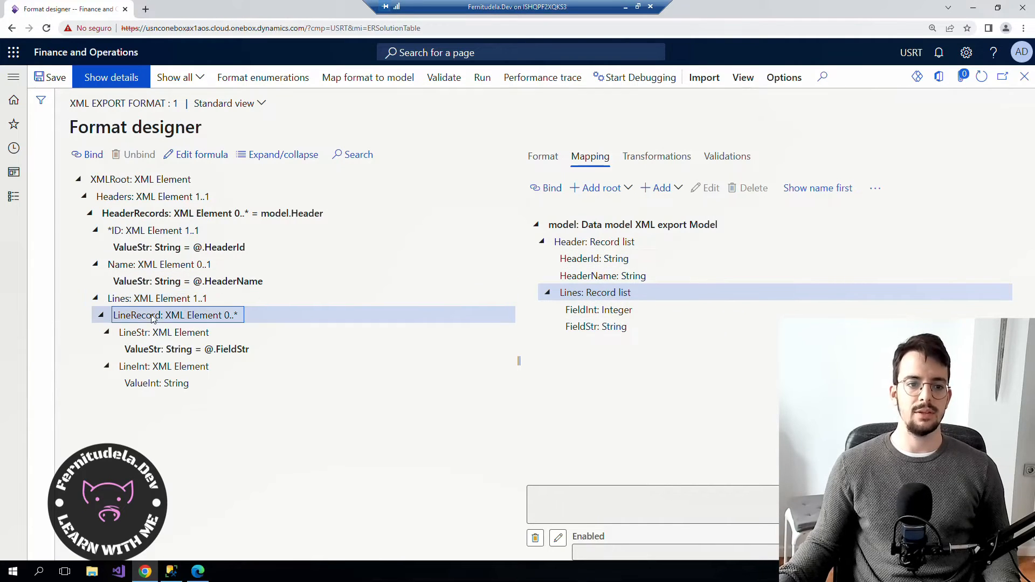
click(86, 155)
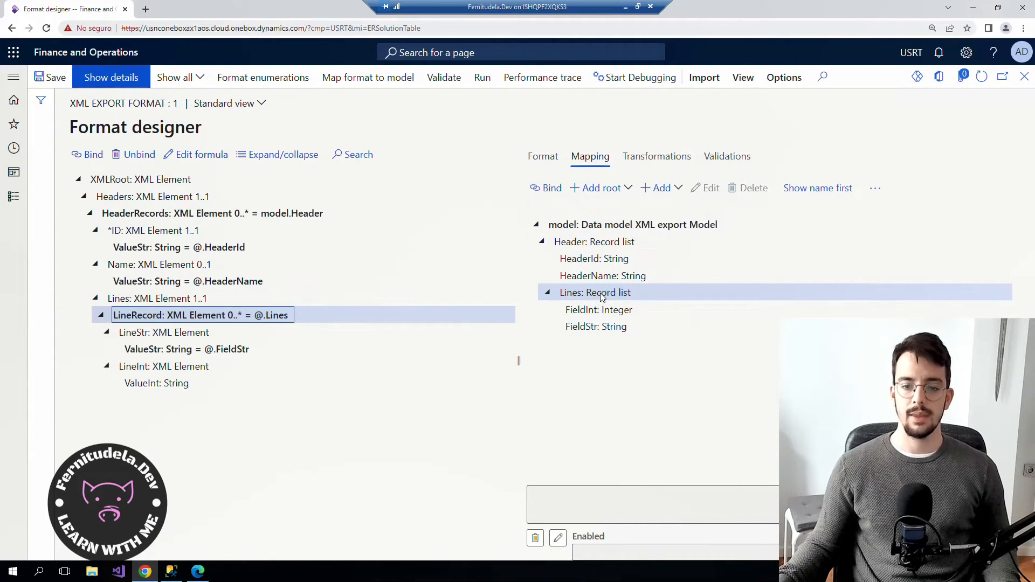
Bind LineInt's ValueInt to the model's FieldInt field and save the format.
click(155, 350)
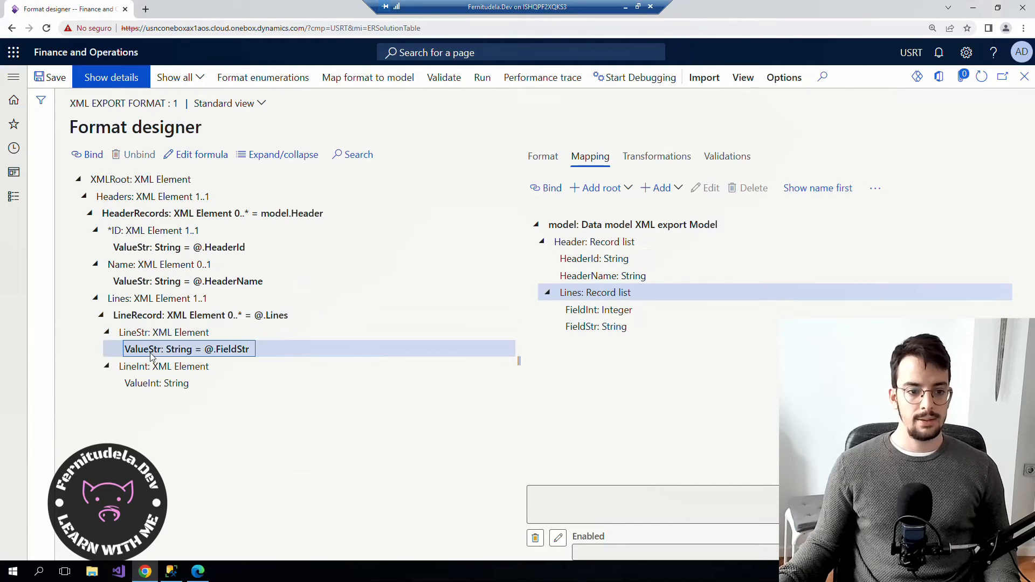
click(133, 385)
click(596, 327)
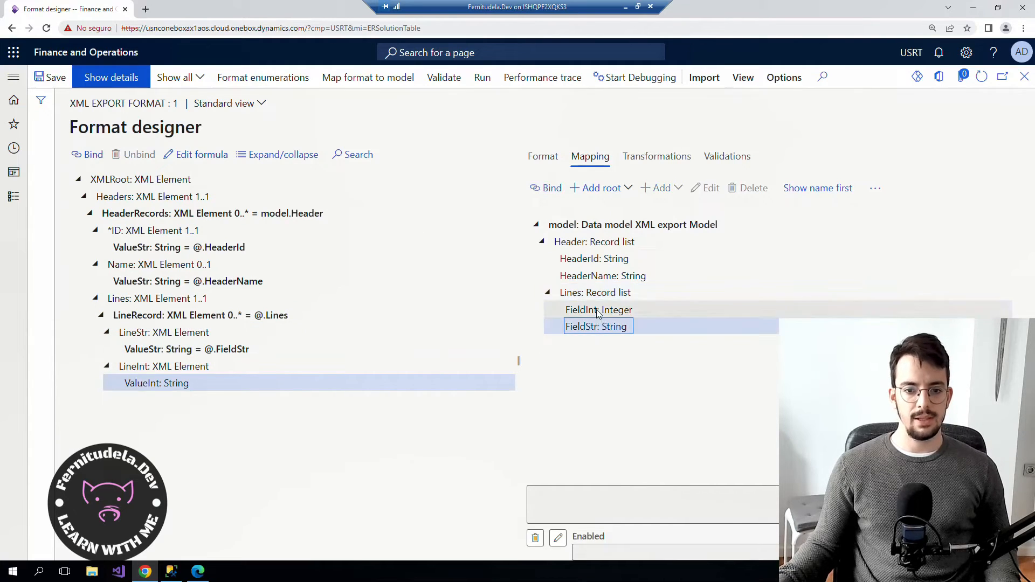
click(599, 310)
click(546, 188)
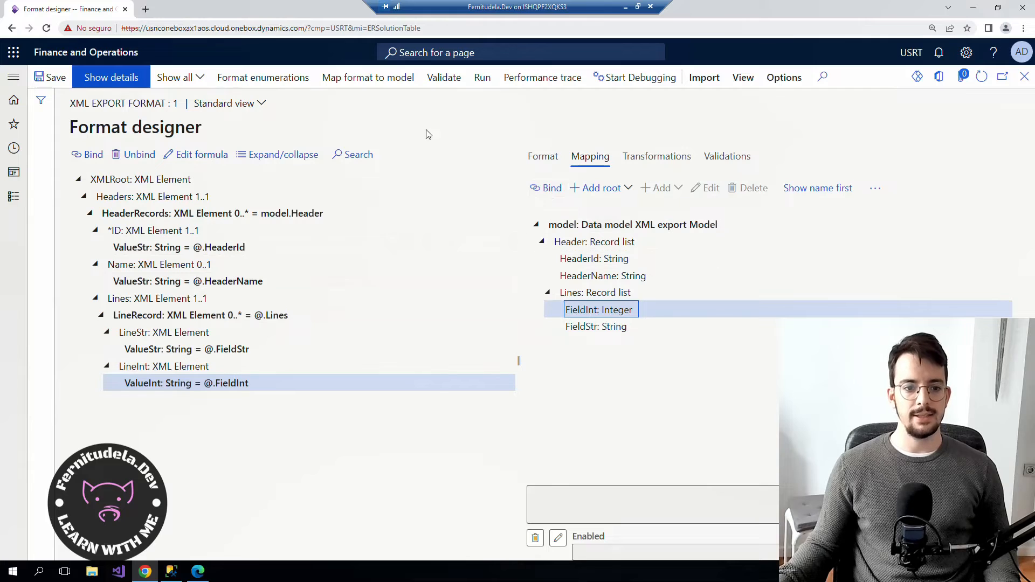
click(54, 81)
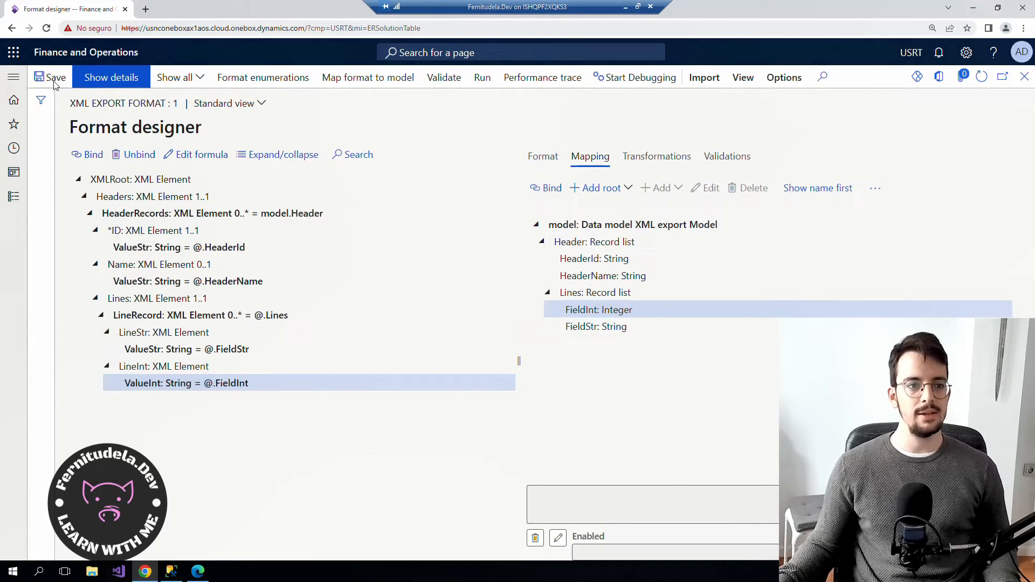
Mark version 1.1 of XML Export Format as Completed, creating draft 1.2, and start a run.
click(1025, 77)
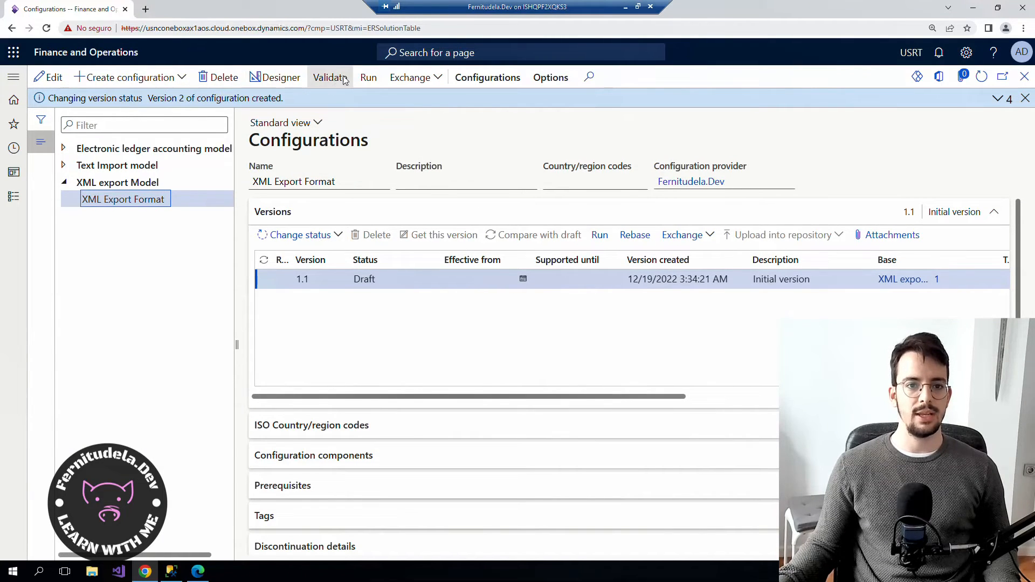
click(299, 234)
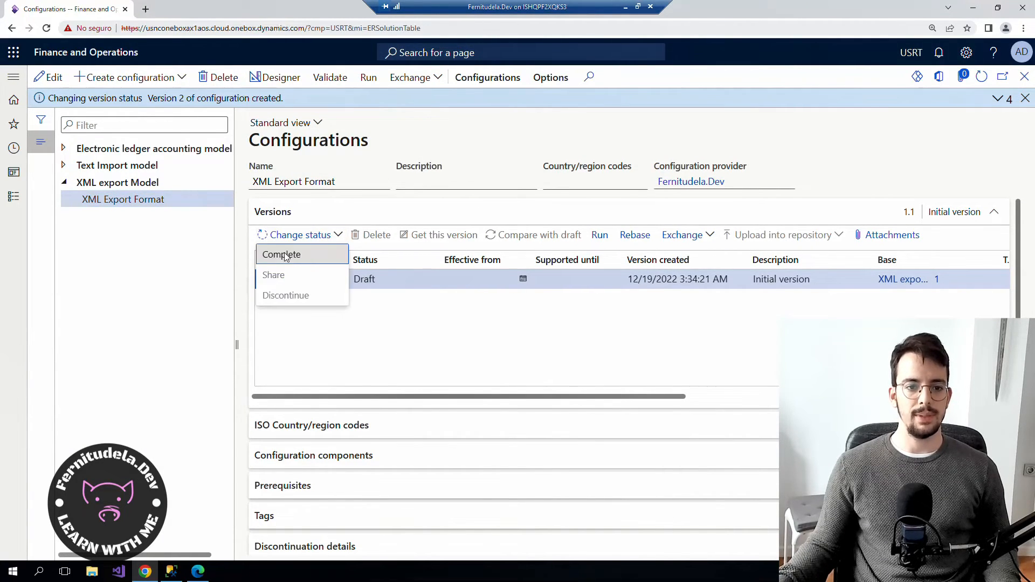
click(325, 260)
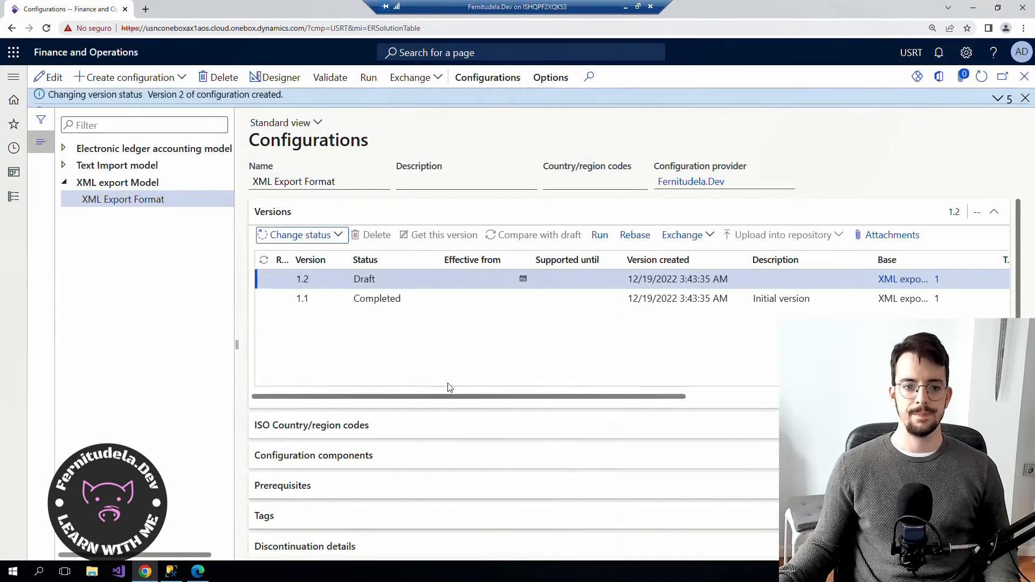
click(369, 80)
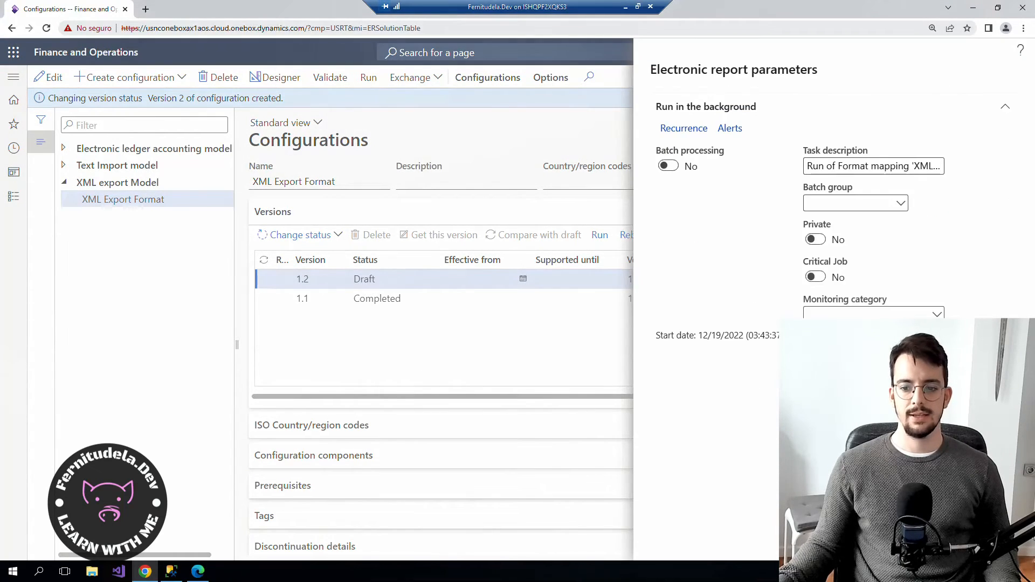
Run the format, review the 'mandatory ID is empty' error, and reopen the designer.
click(935, 542)
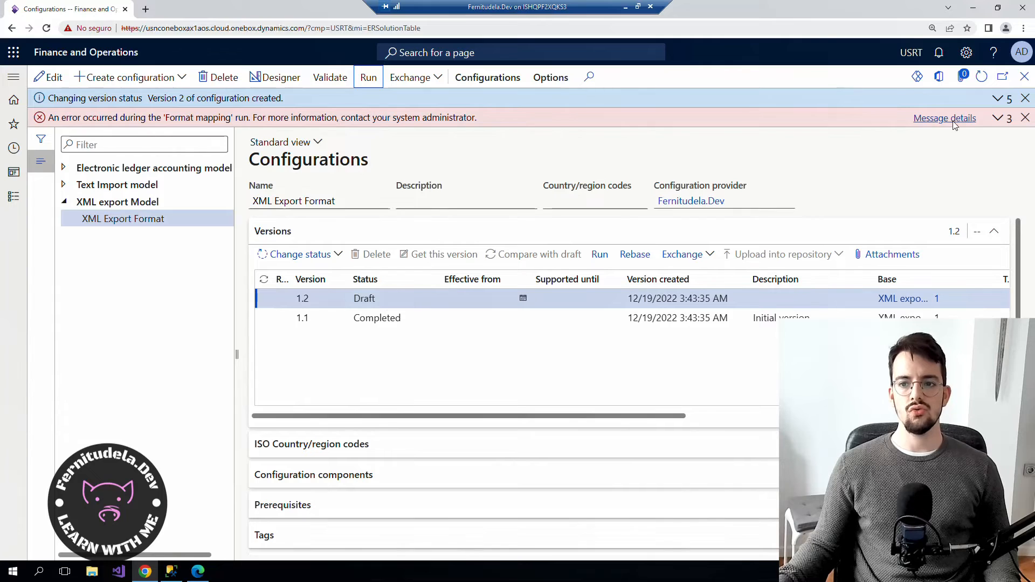
click(945, 118)
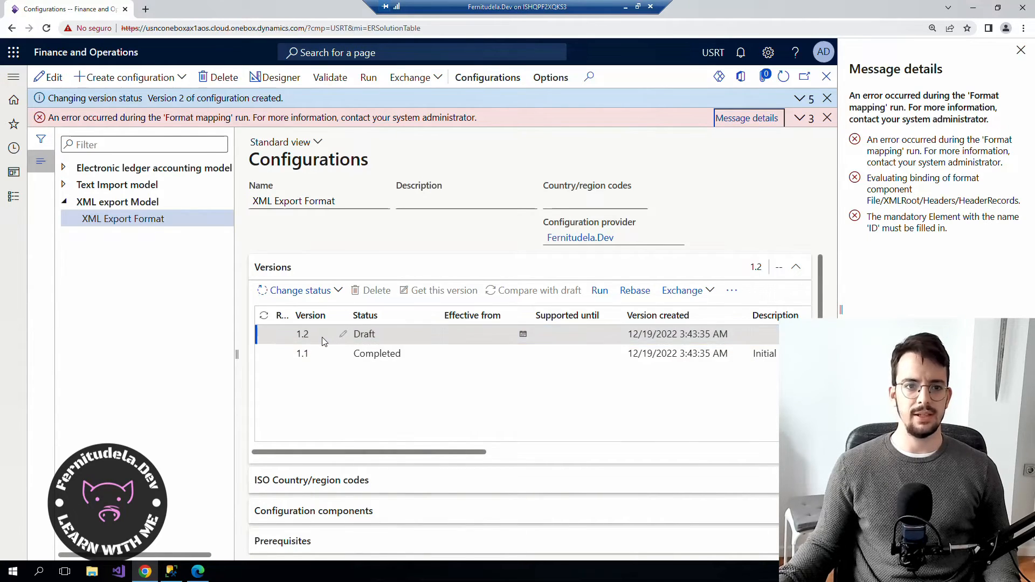
click(275, 78)
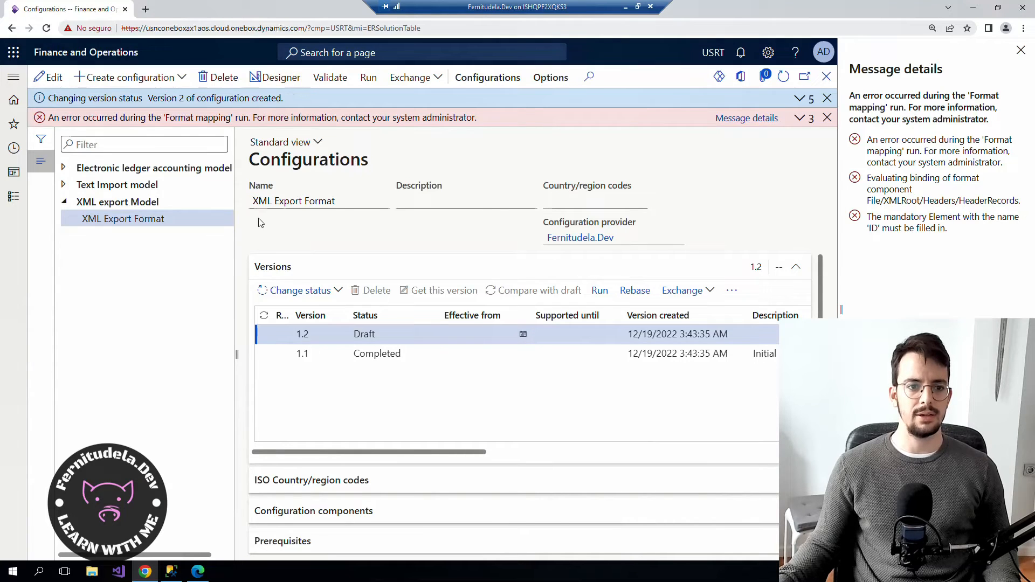
click(76, 180)
Expand Headers, HeaderRecords and the data model to review the ID, Name and Header bindings.
click(84, 197)
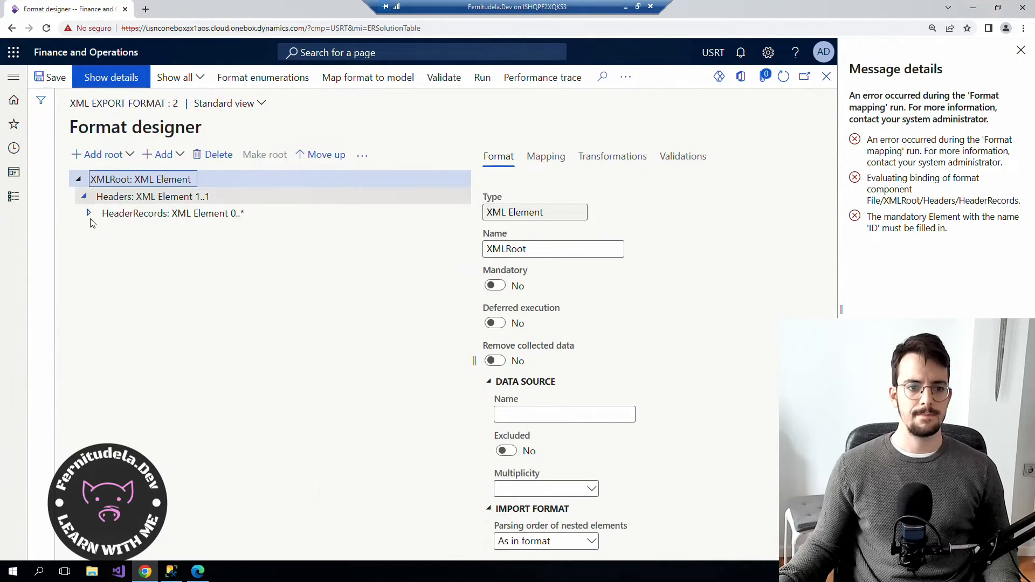
click(90, 213)
click(94, 230)
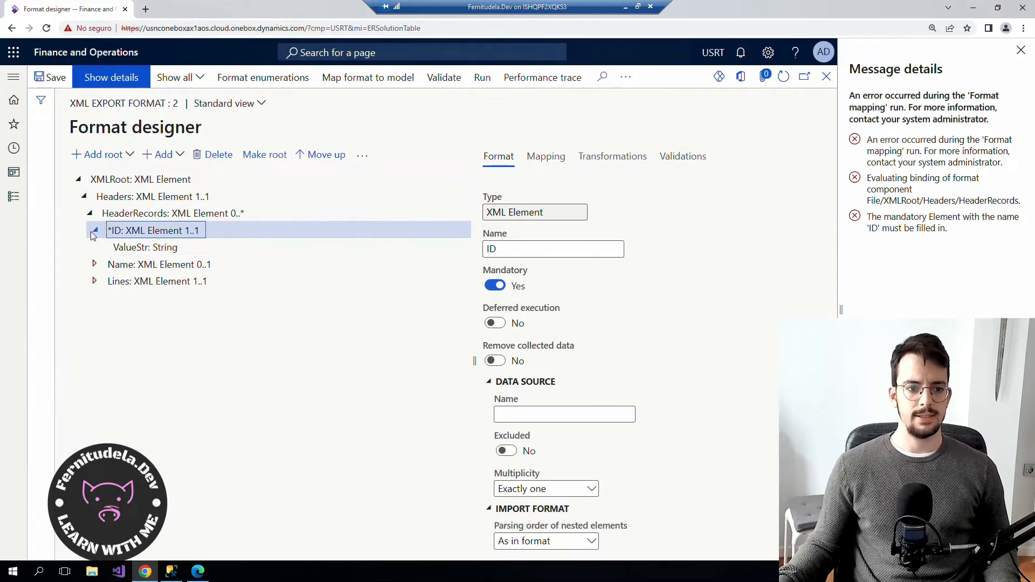
click(546, 156)
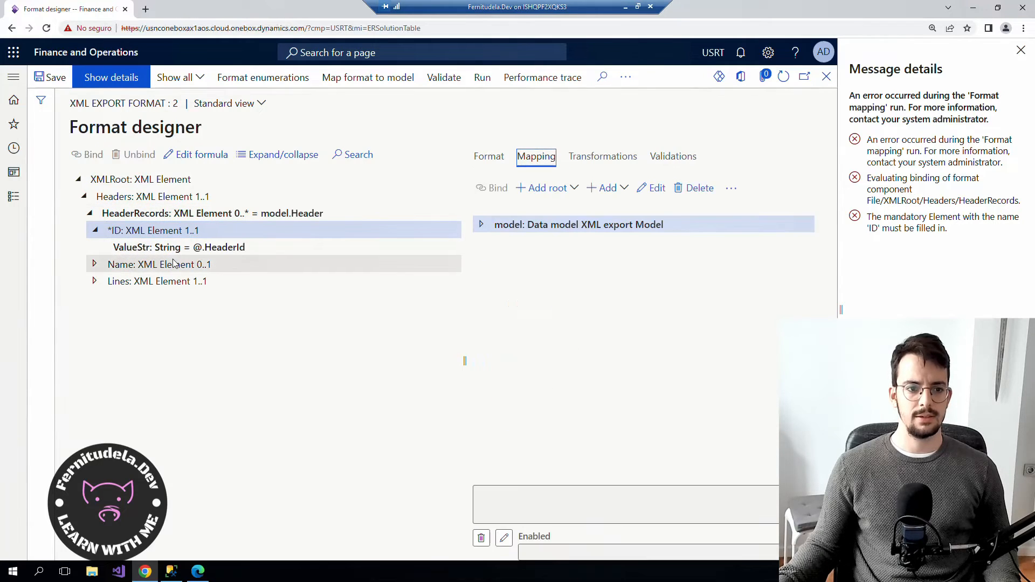
click(160, 253)
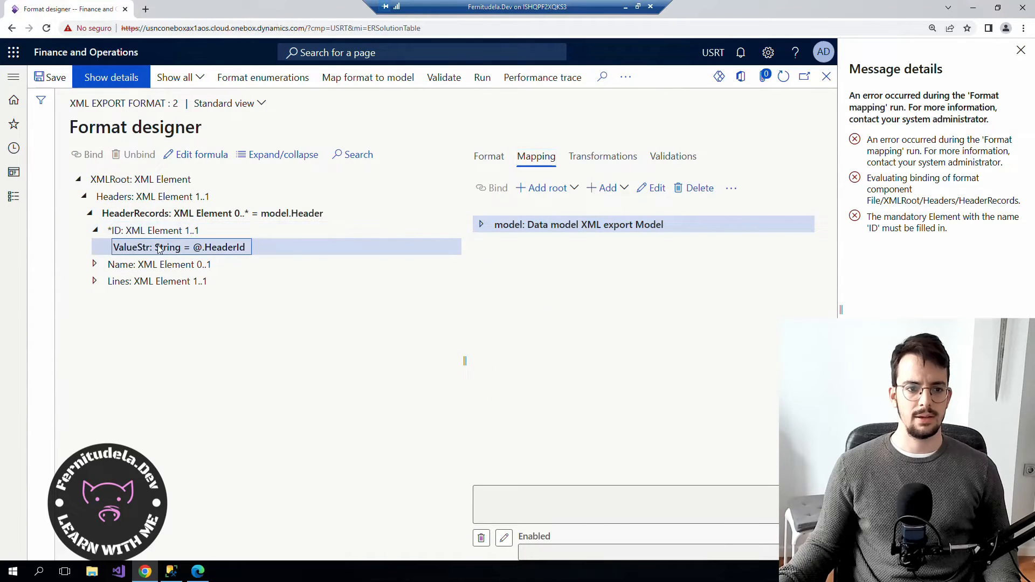
click(164, 218)
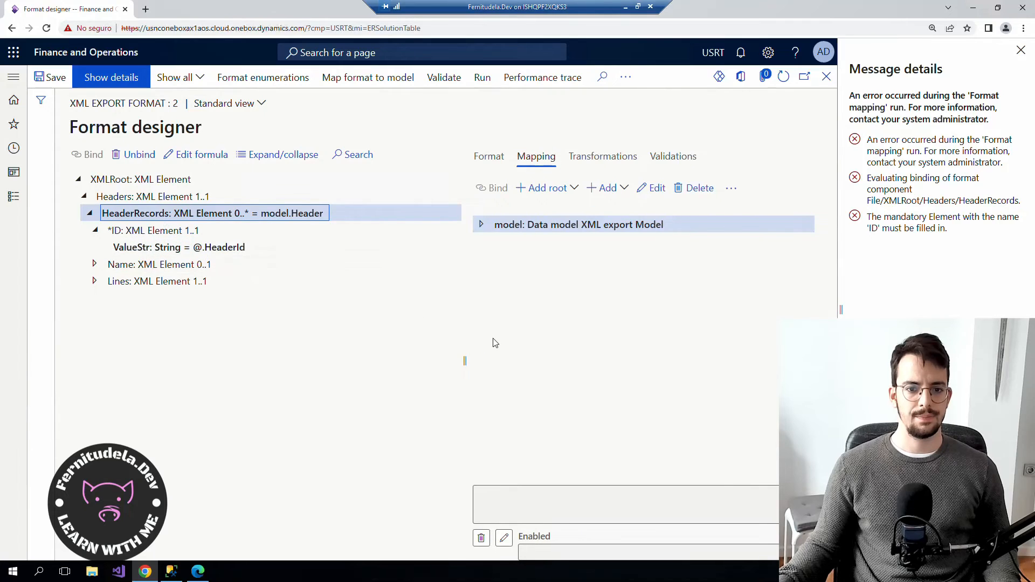
click(482, 226)
click(488, 241)
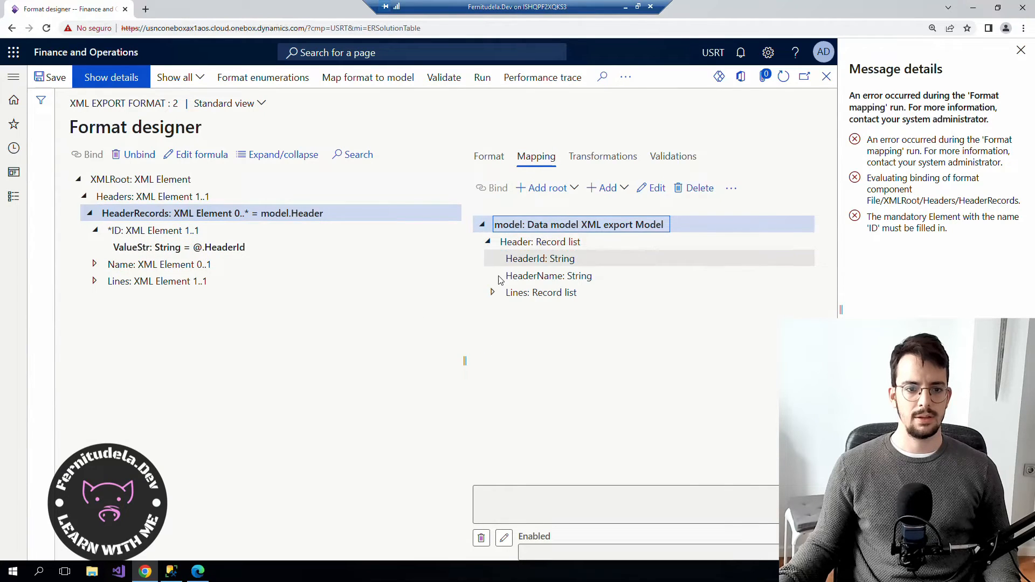
click(494, 292)
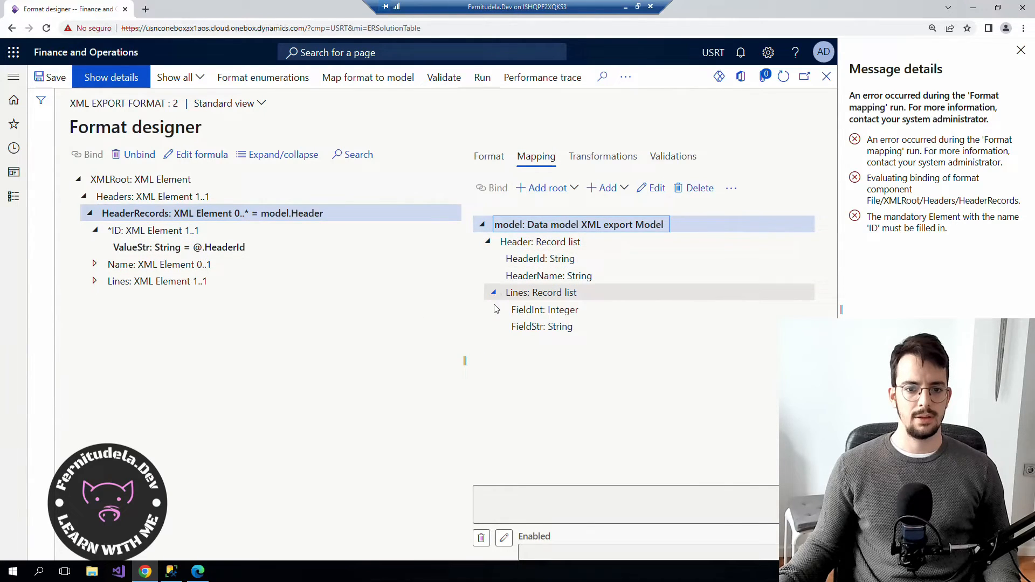
click(514, 242)
click(198, 214)
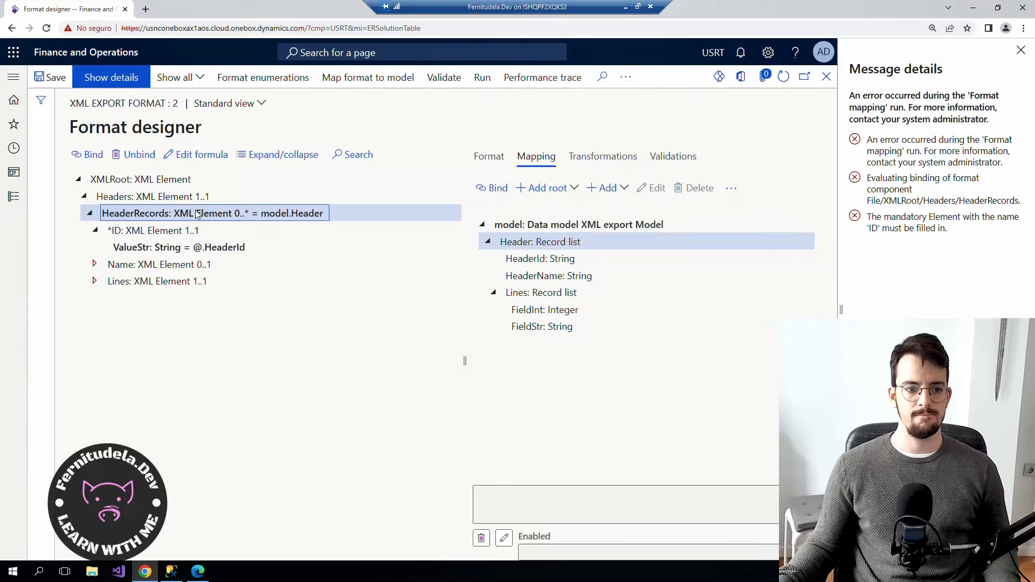
click(108, 267)
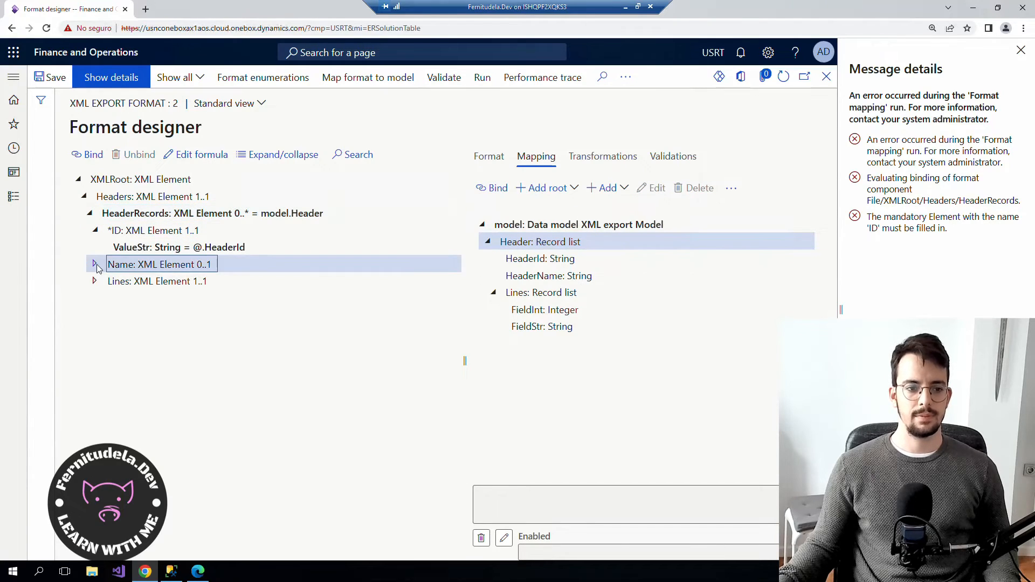
click(95, 264)
click(154, 235)
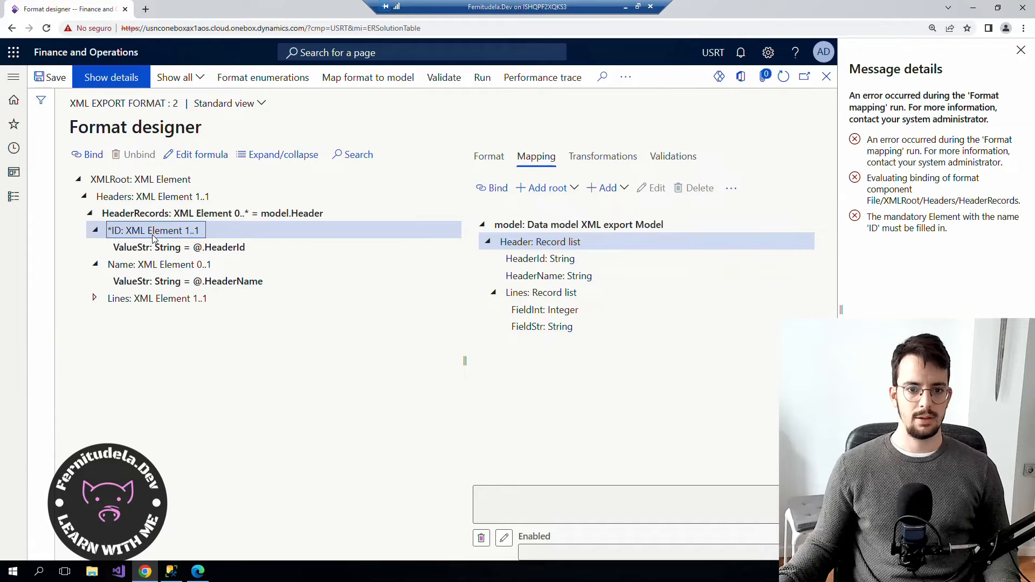
Set ID to Mandatory No and its ValueStr to Mandatory Yes, then save and close.
click(489, 156)
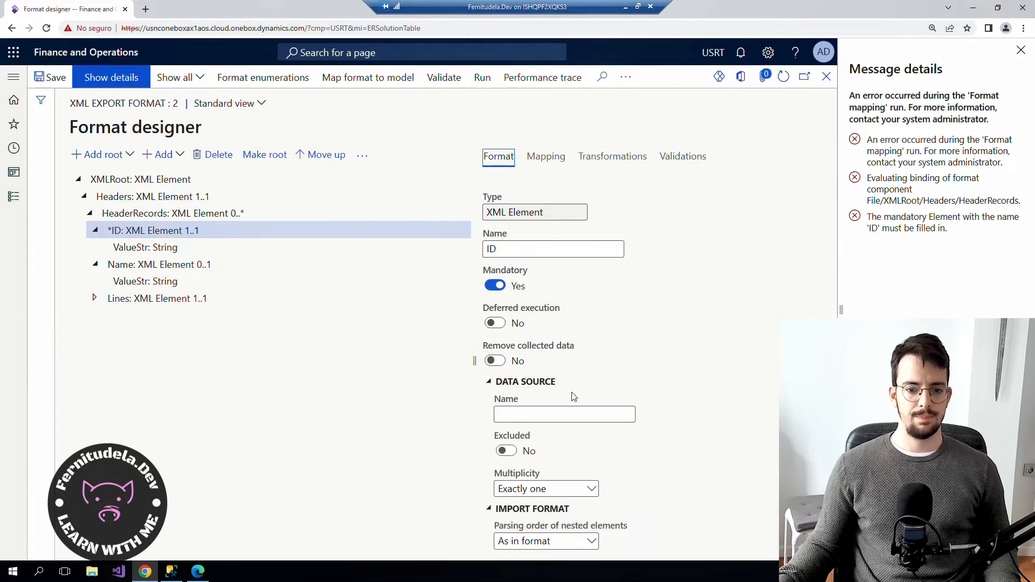
click(495, 286)
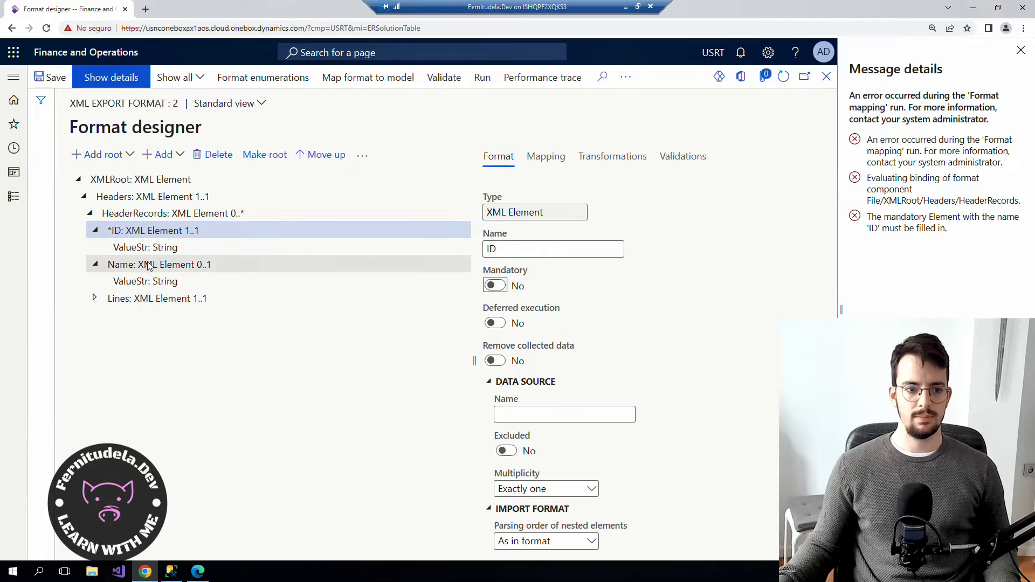
click(140, 248)
click(500, 290)
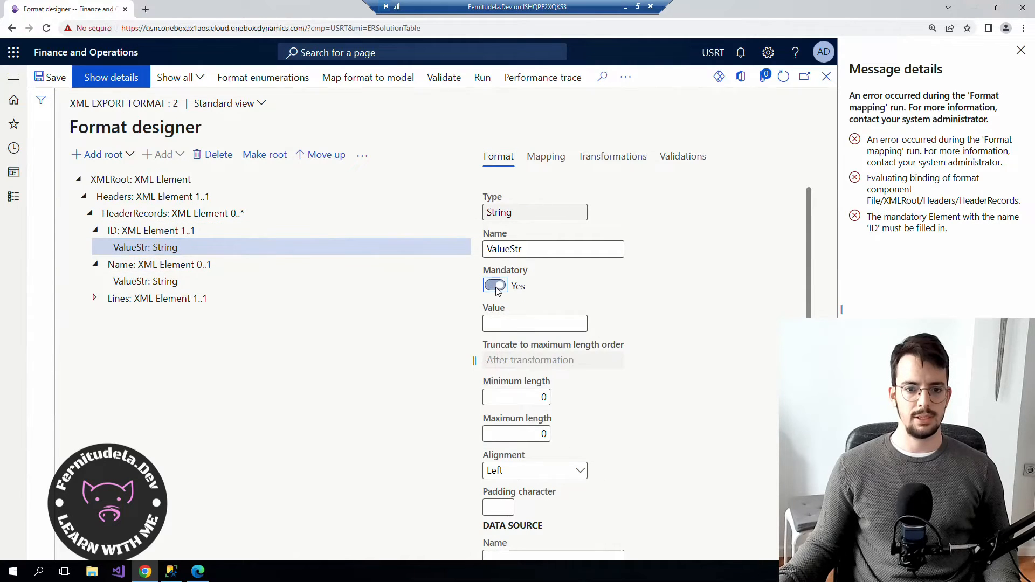
click(55, 77)
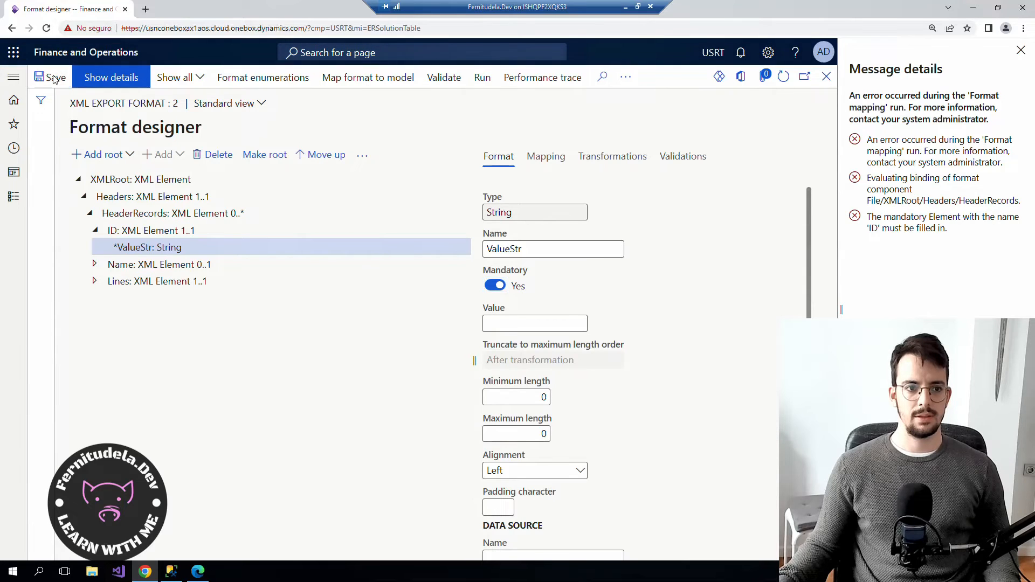
click(827, 79)
Complete version 1.2, creating draft 1.3, then run the format to produce out.Admin.xml.
drag(829, 99, 835, 119)
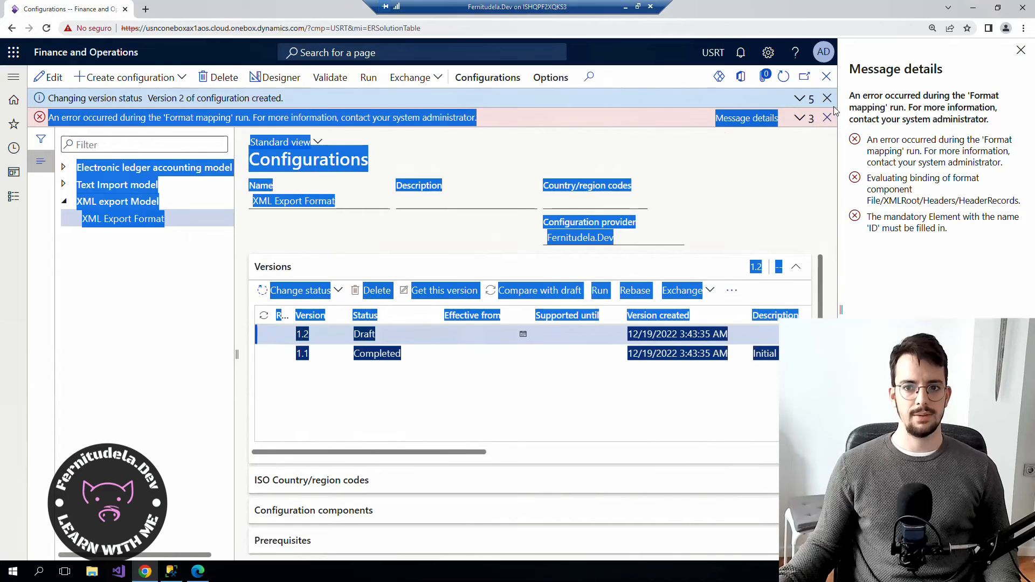
click(828, 101)
click(827, 100)
click(298, 257)
click(305, 275)
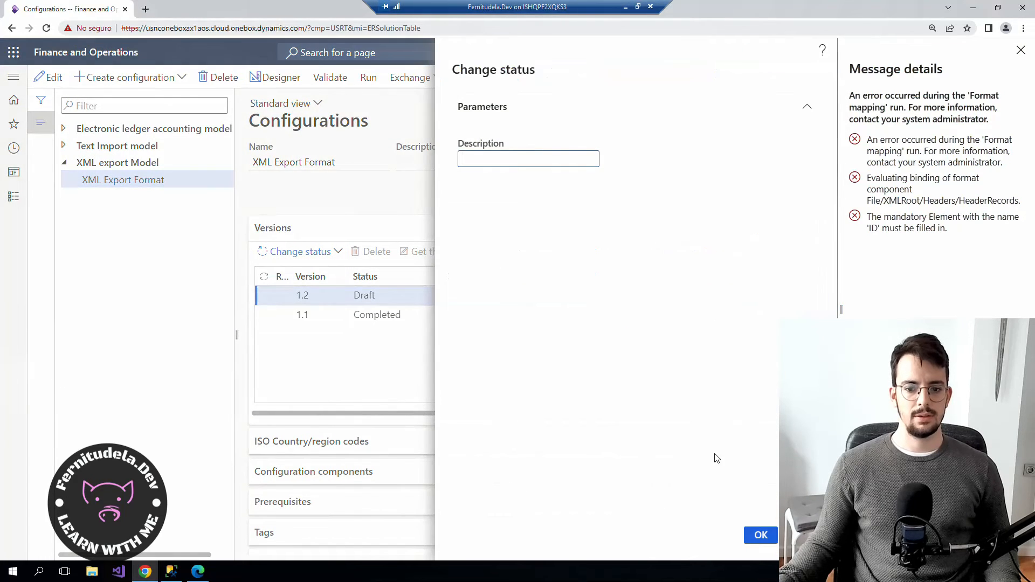
click(759, 535)
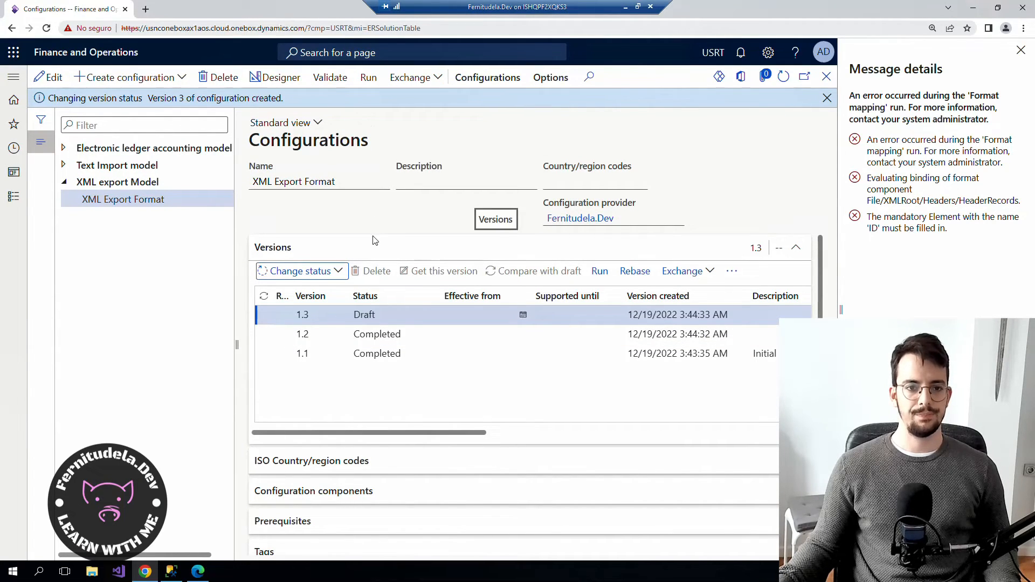
click(368, 77)
click(761, 535)
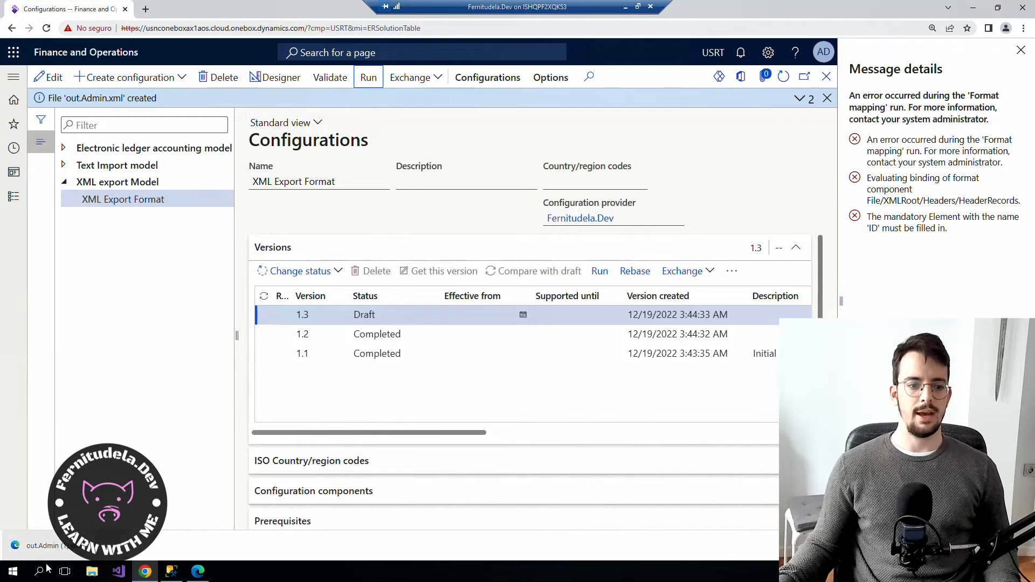
Inspect out.Admin (1).xml in Edge, expanding and collapsing both HeaderRecords and their Lines.
click(43, 545)
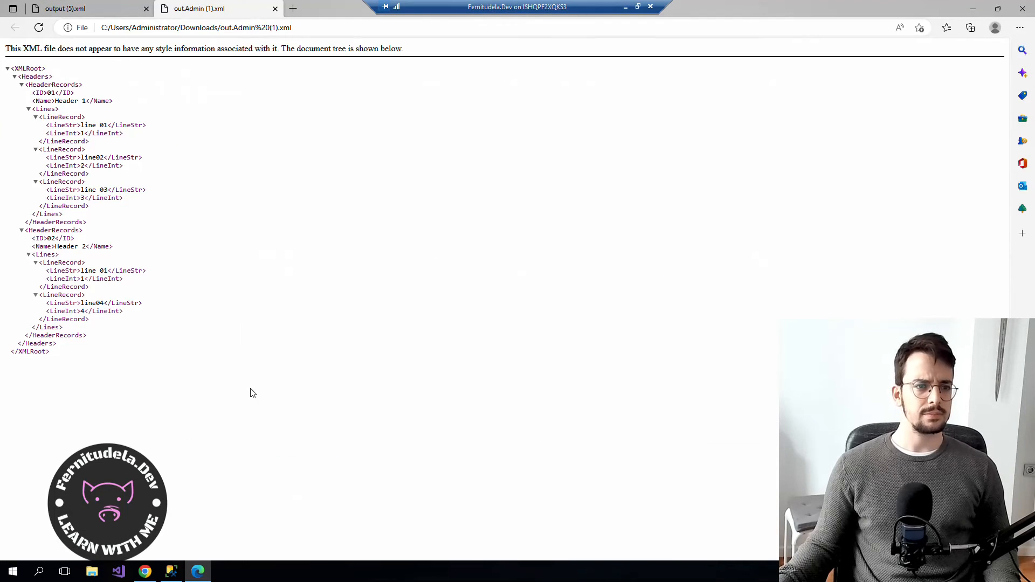
drag(154, 367, 46, 270)
click(18, 77)
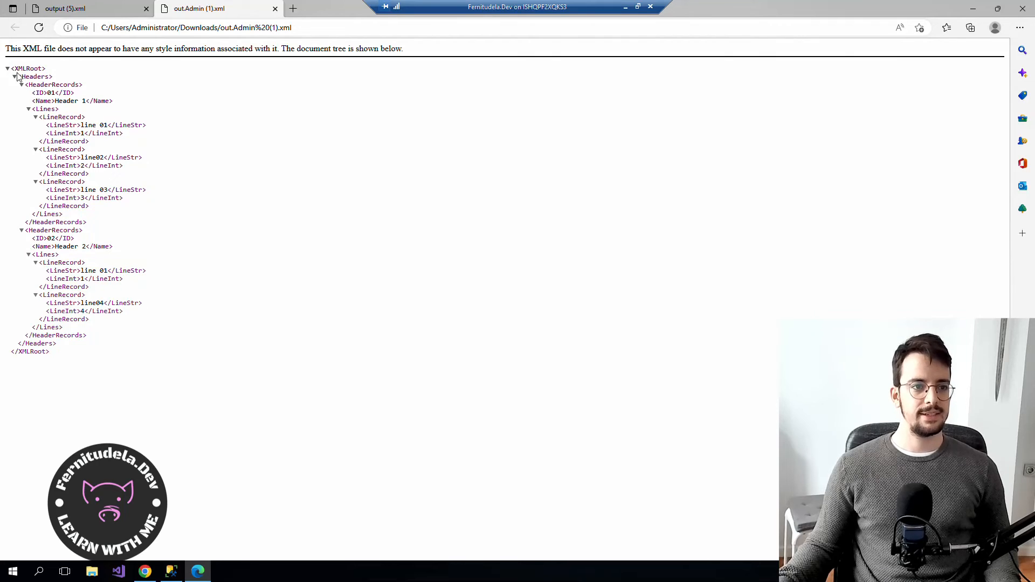
click(15, 78)
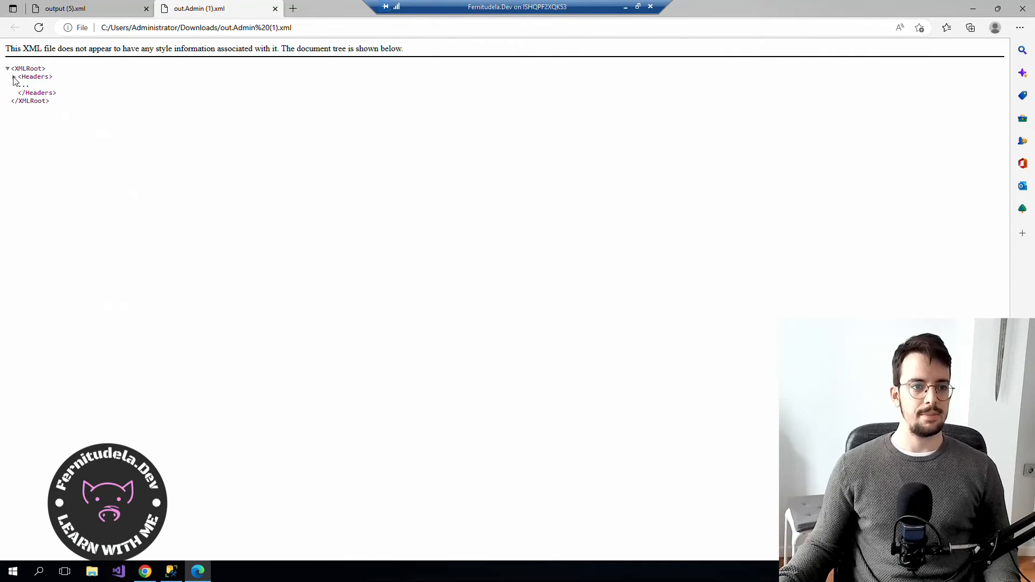
click(14, 78)
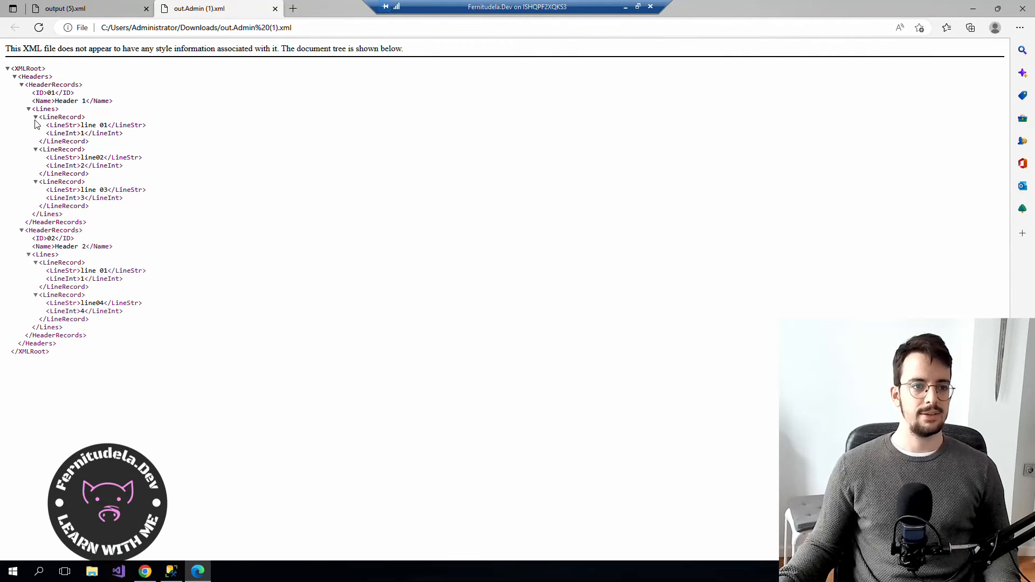
click(36, 117)
click(36, 118)
click(28, 110)
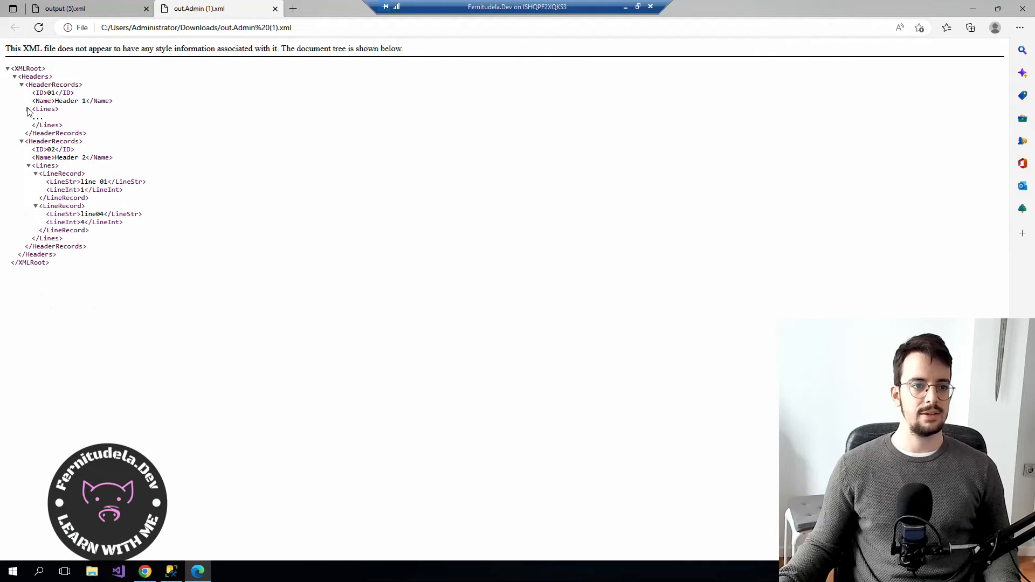
click(29, 167)
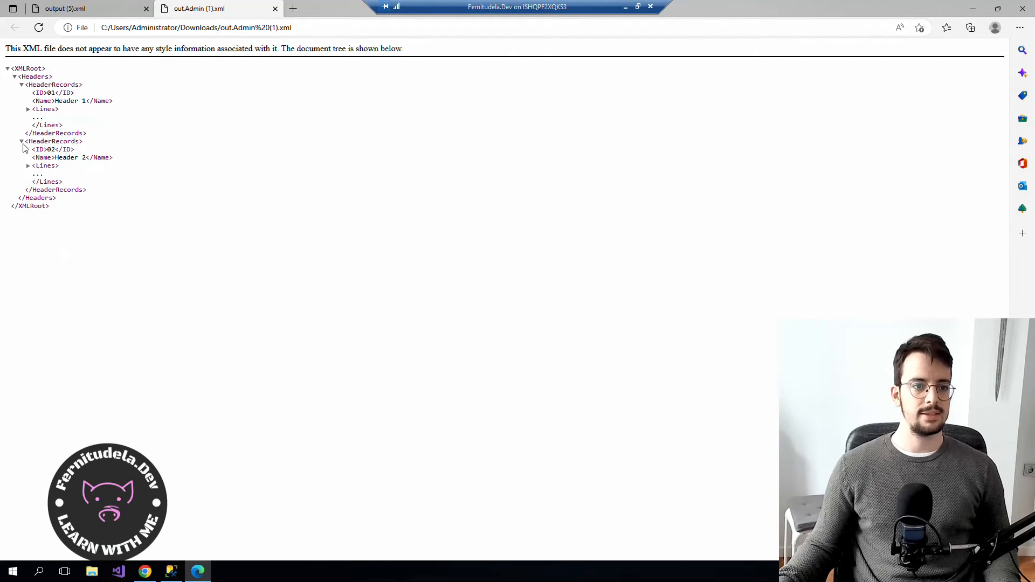
click(22, 142)
click(21, 84)
click(15, 77)
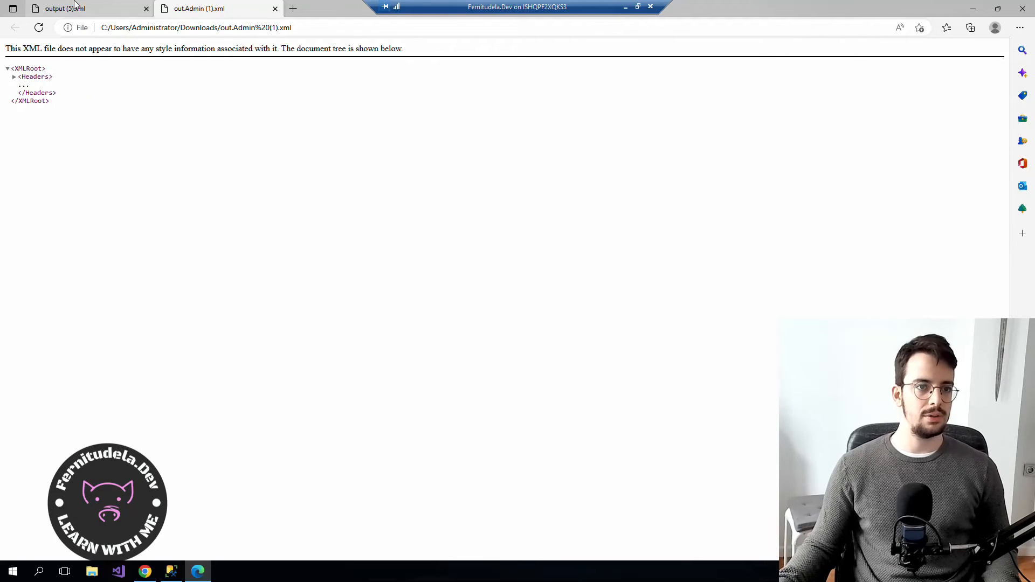
click(145, 579)
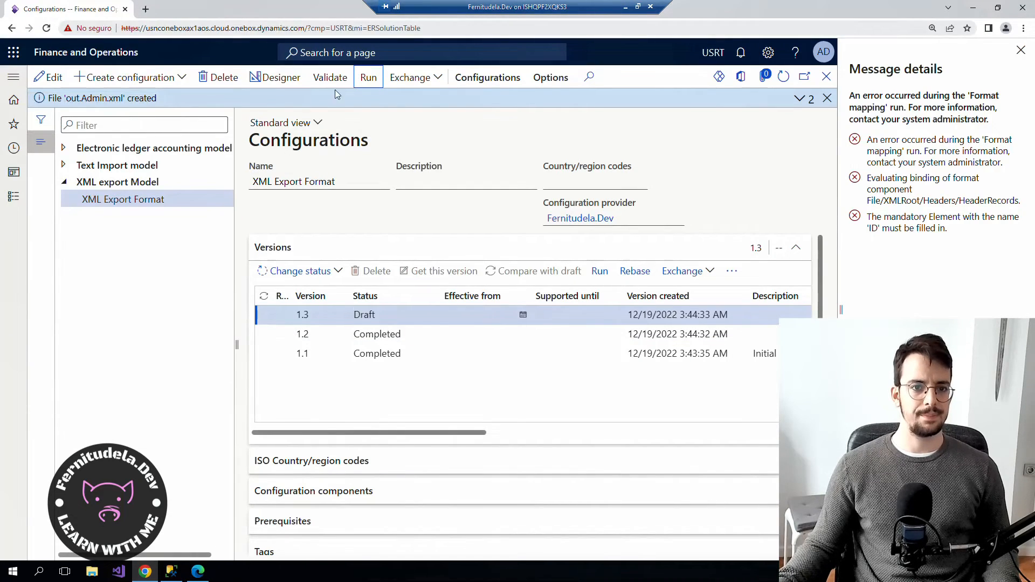
Open XML Export Format in the designer and select Headers under XMLRoot.
click(274, 79)
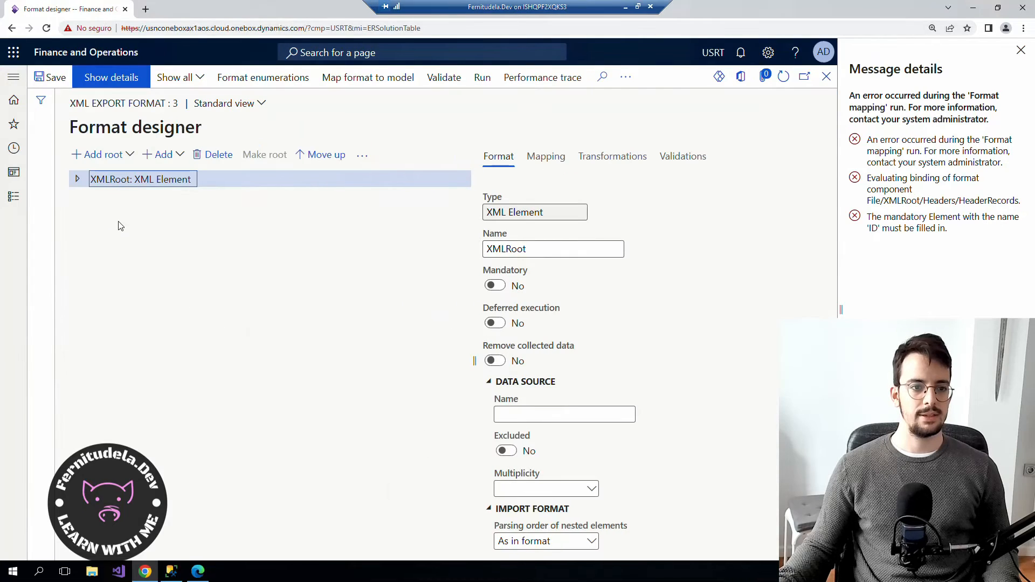
click(77, 180)
click(149, 197)
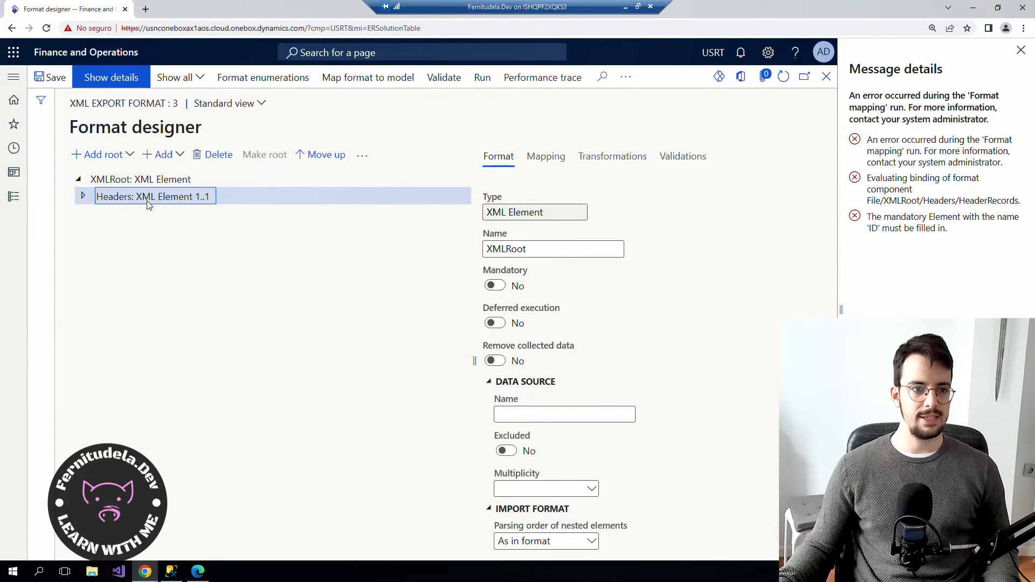
Dock the XML output on the right and open a new browser window on the left half.
click(198, 572)
key(super+Right)
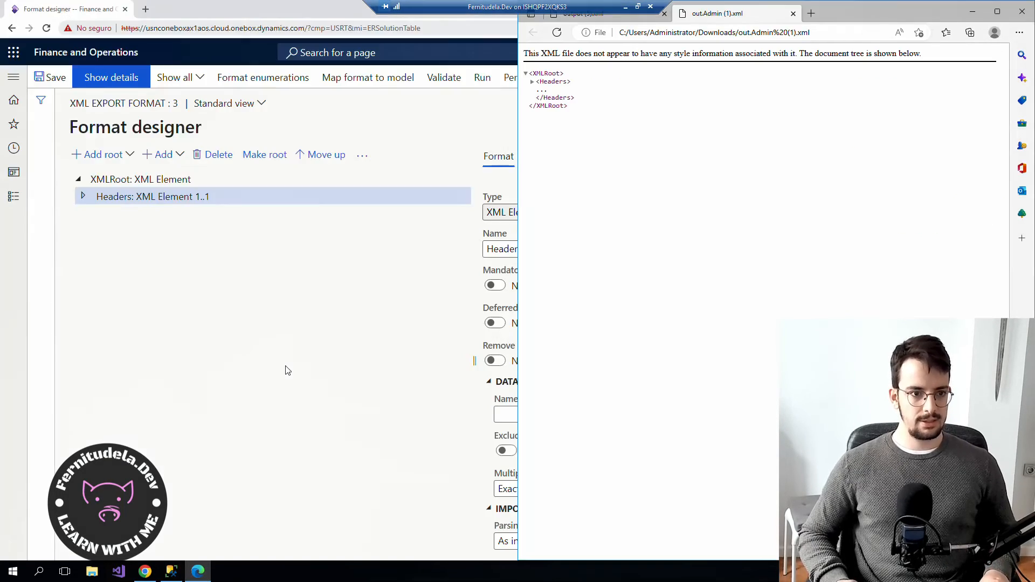
click(231, 223)
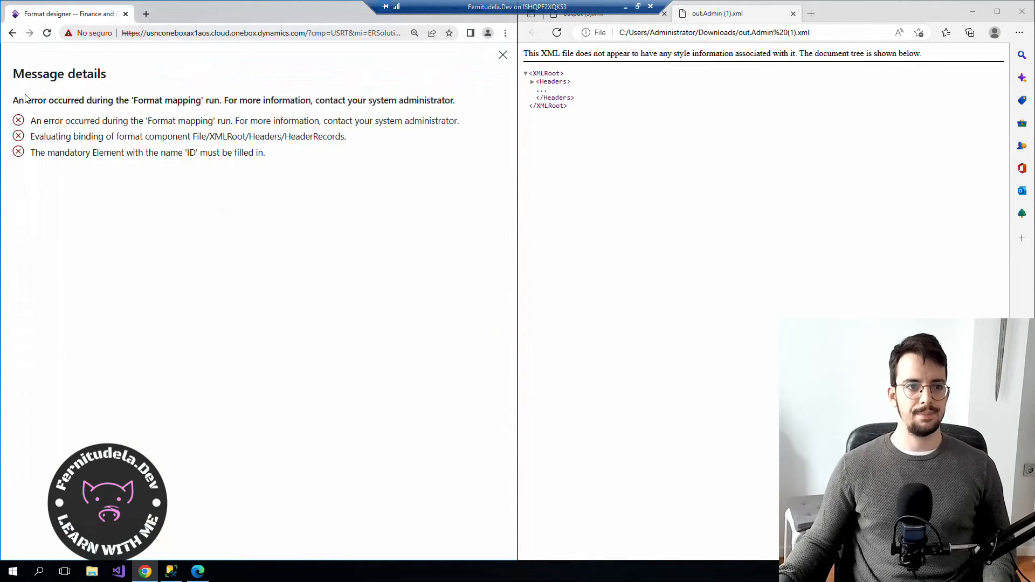
scroll(186, 158, up, 1)
scroll(186, 157, down, 1)
scroll(186, 158, up, 1)
click(125, 14)
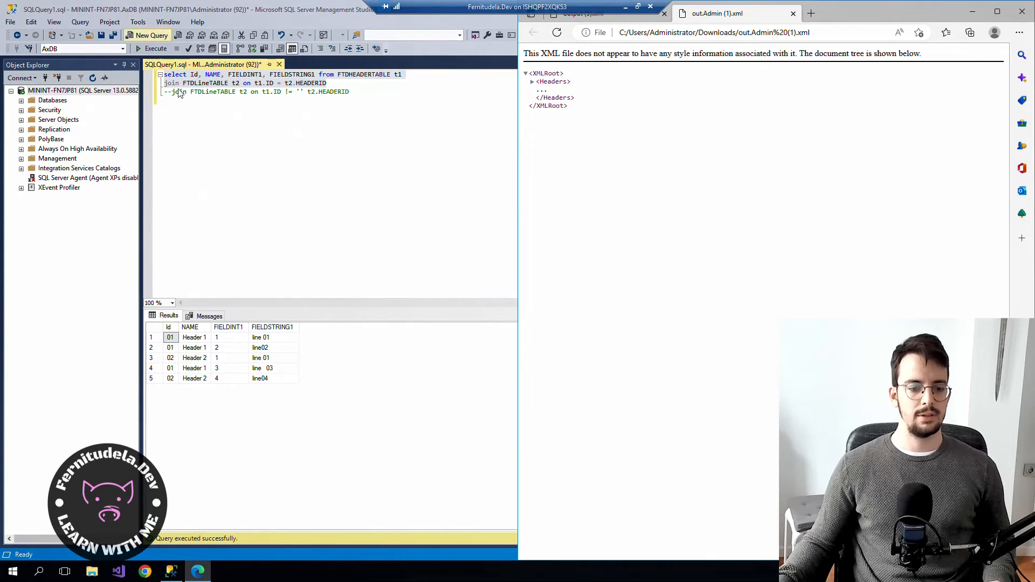
key(super+Up)
click(198, 573)
click(145, 572)
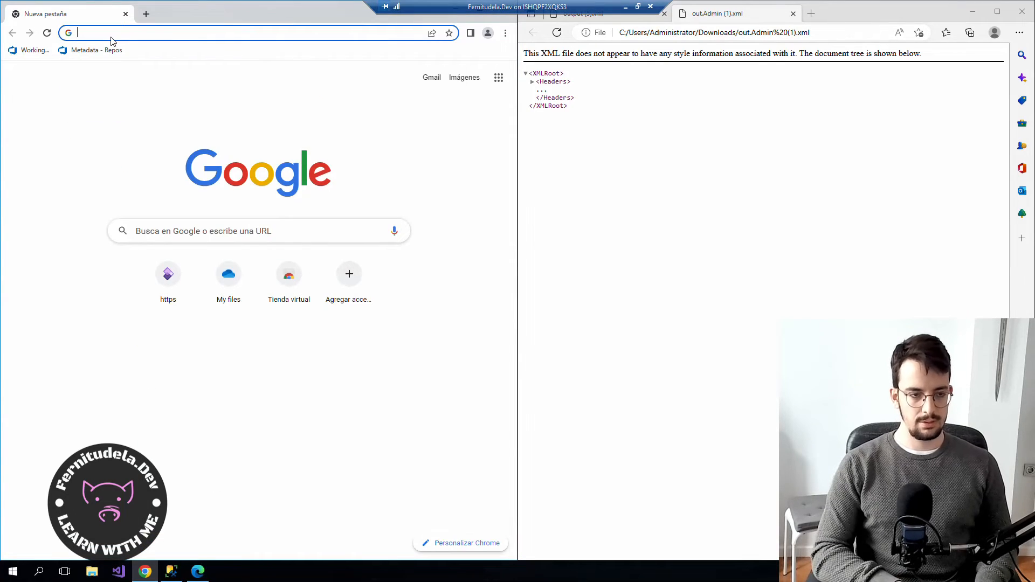
Load the Finance and Operations environment and go to Electronic reporting configurations via Recent pages.
text(usn)
key(Return)
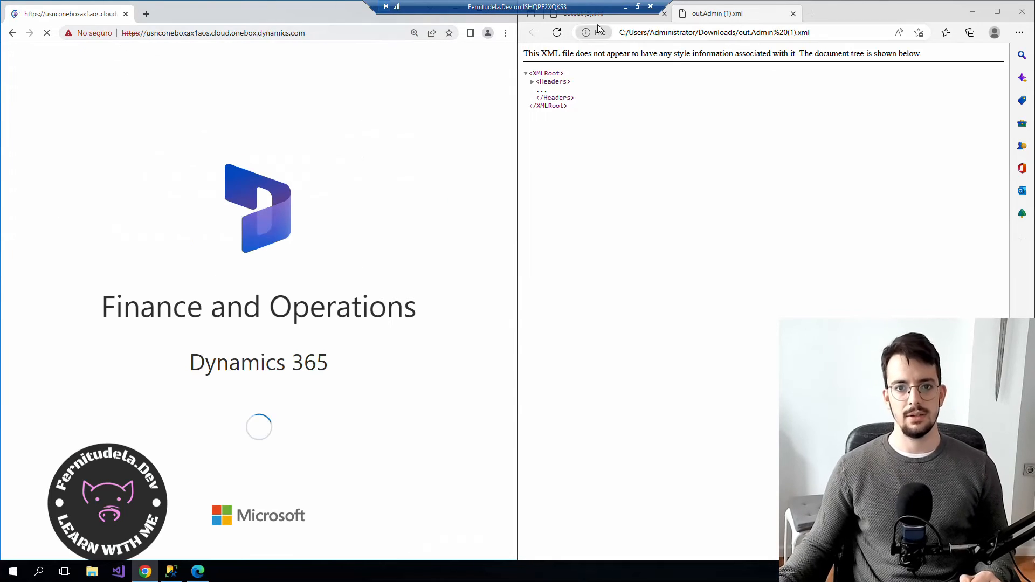
scroll(40, 115, down, 2)
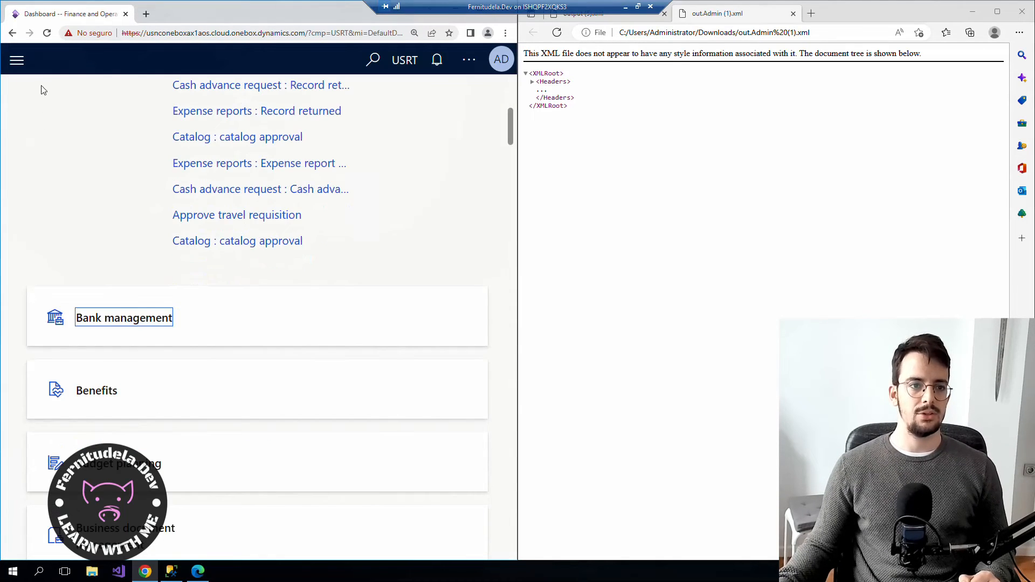
click(17, 59)
click(53, 215)
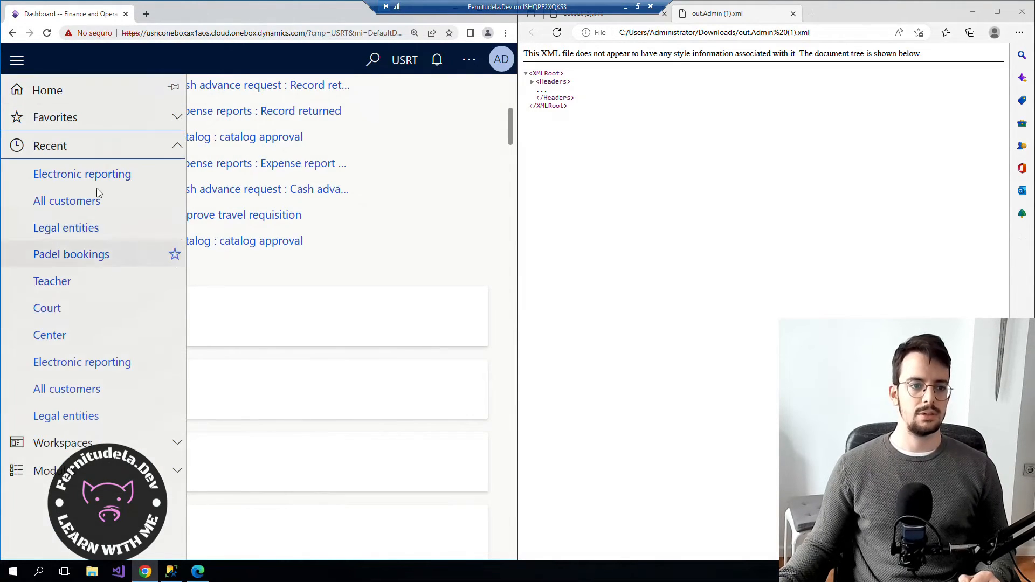
click(78, 179)
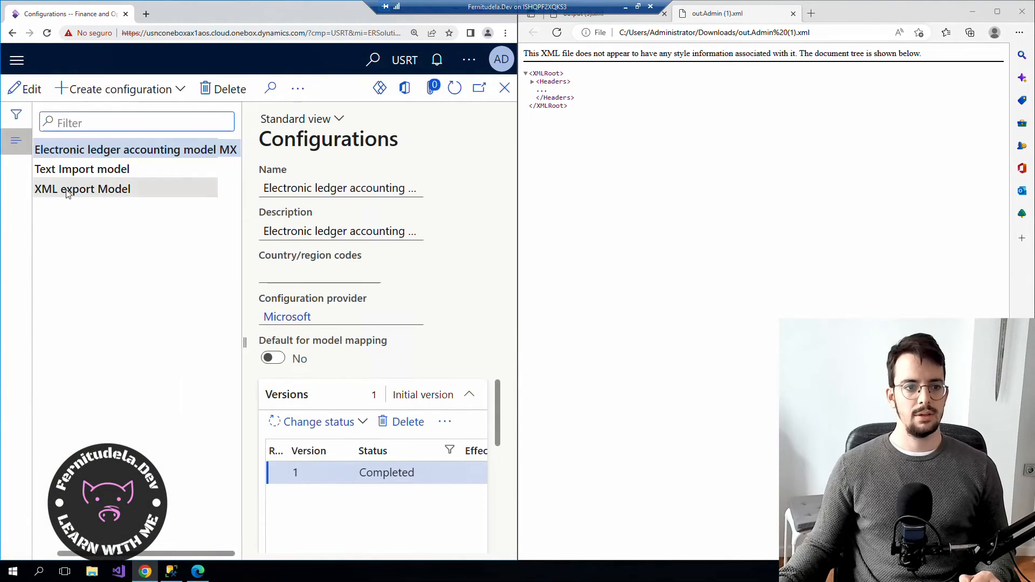
Open the Format designer for XML Export Format under XML export Model.
click(67, 193)
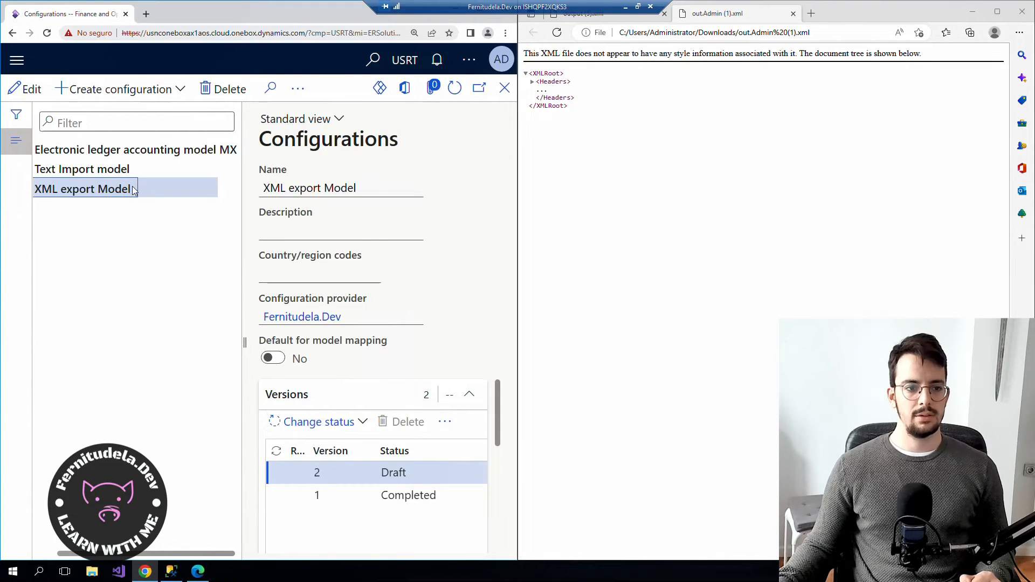
click(41, 190)
click(114, 211)
click(298, 89)
click(301, 143)
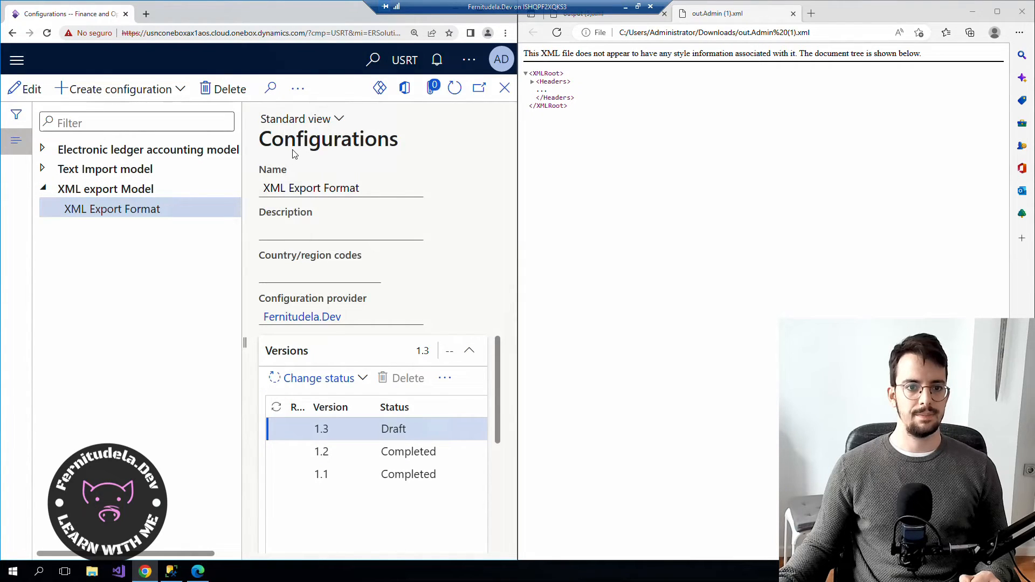
Expand XMLRoot, Headers and HeaderRecords in the Mapping view to show ID, Name and Lines.
click(60, 209)
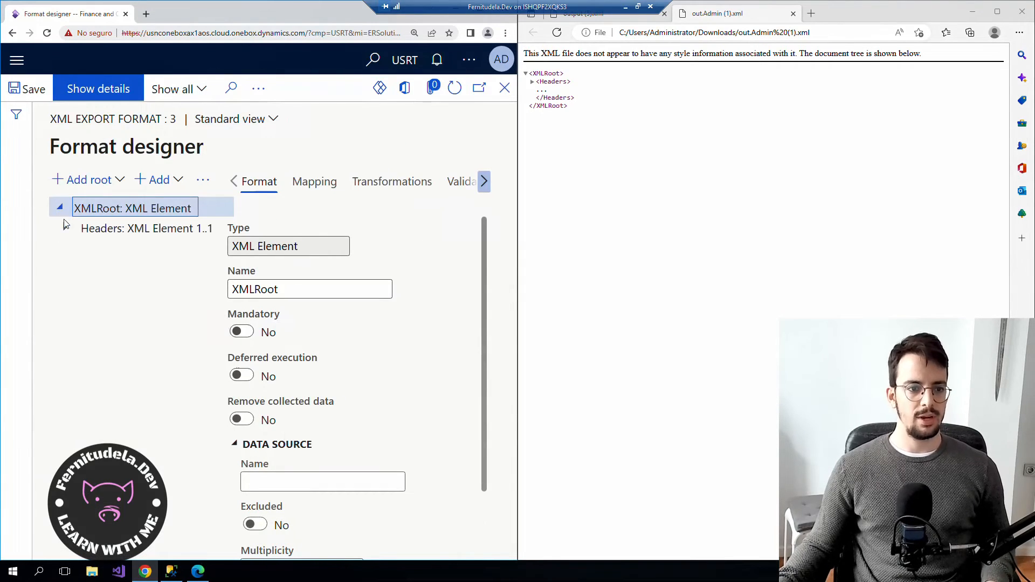
click(65, 227)
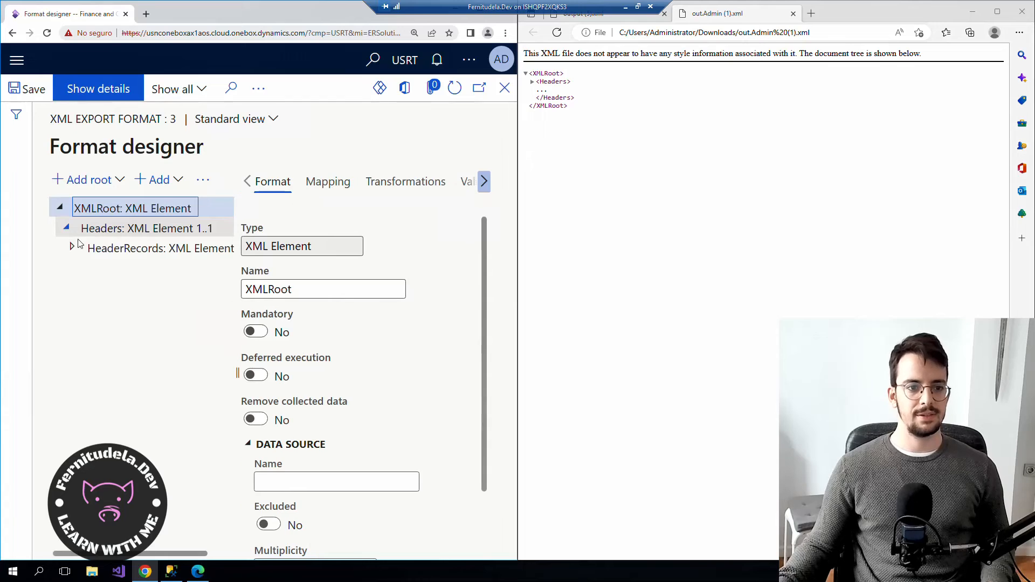
click(534, 82)
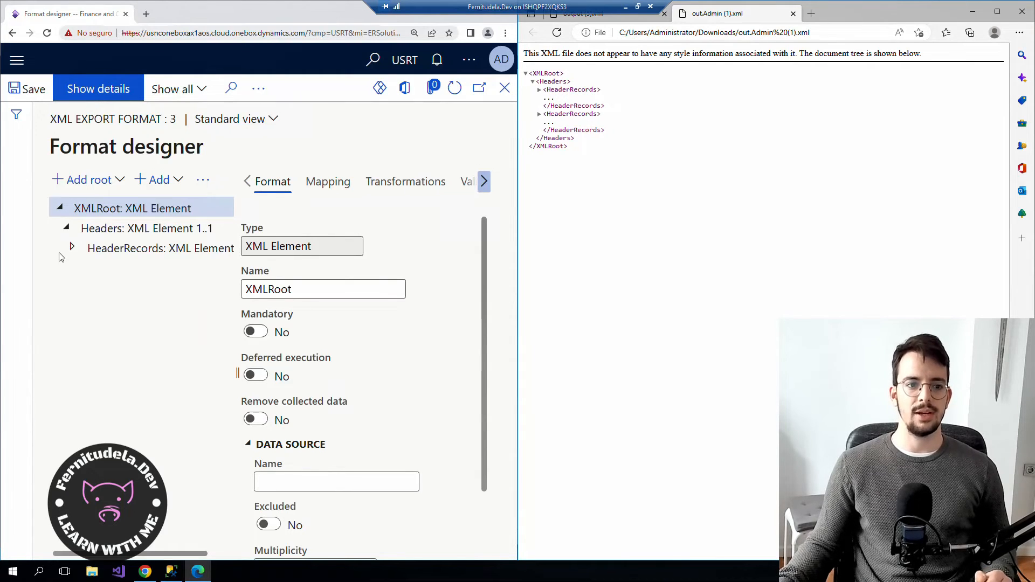
click(97, 248)
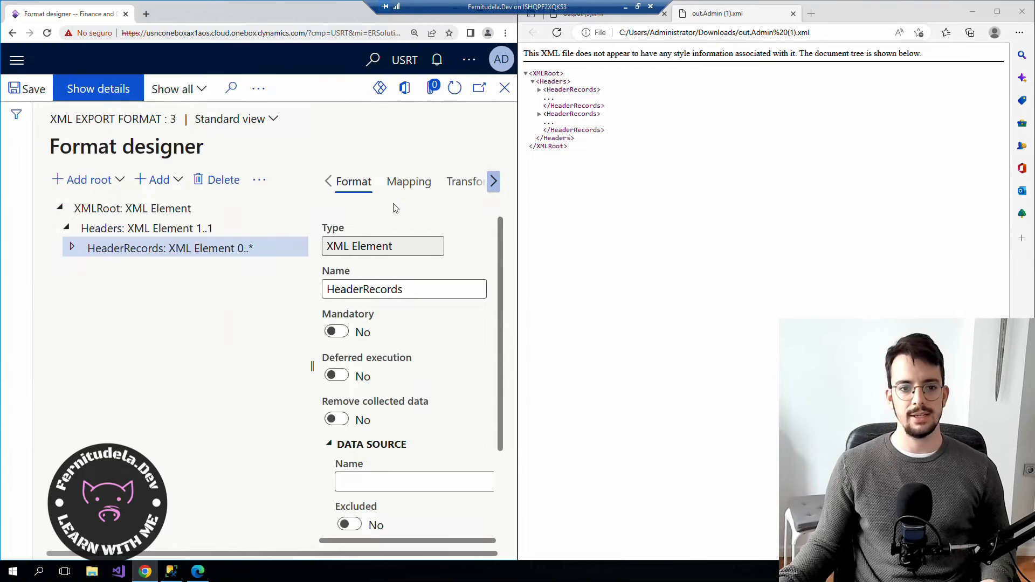
click(405, 185)
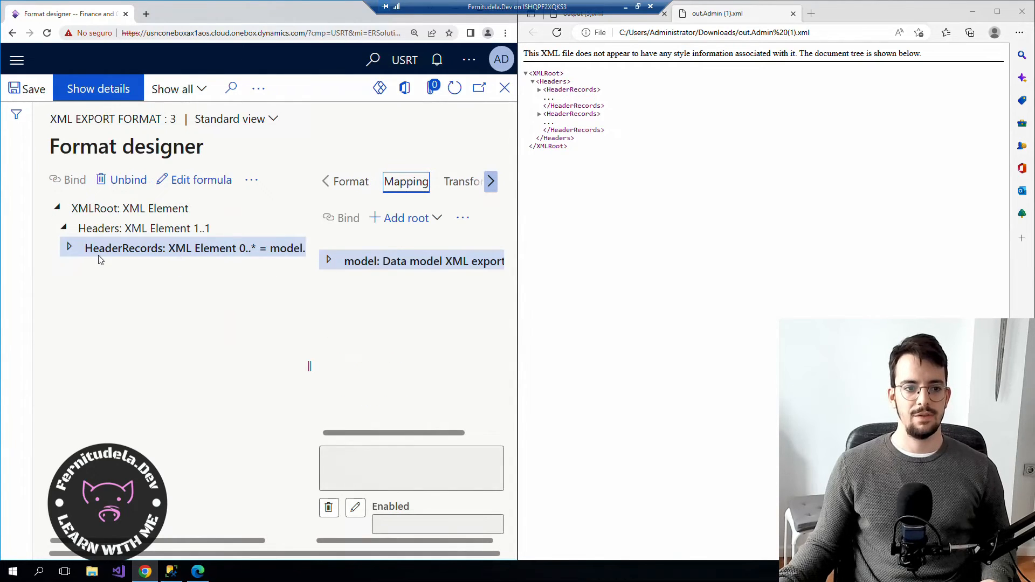
click(69, 248)
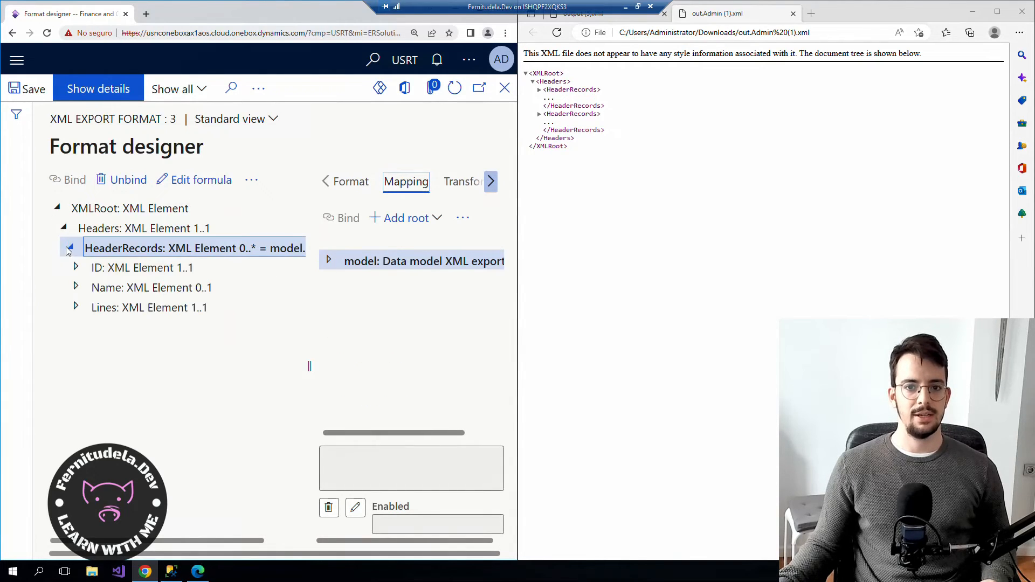
Compare the Name element with Header 1 and its Lines in the exported XML, then minimize the XML window.
click(539, 90)
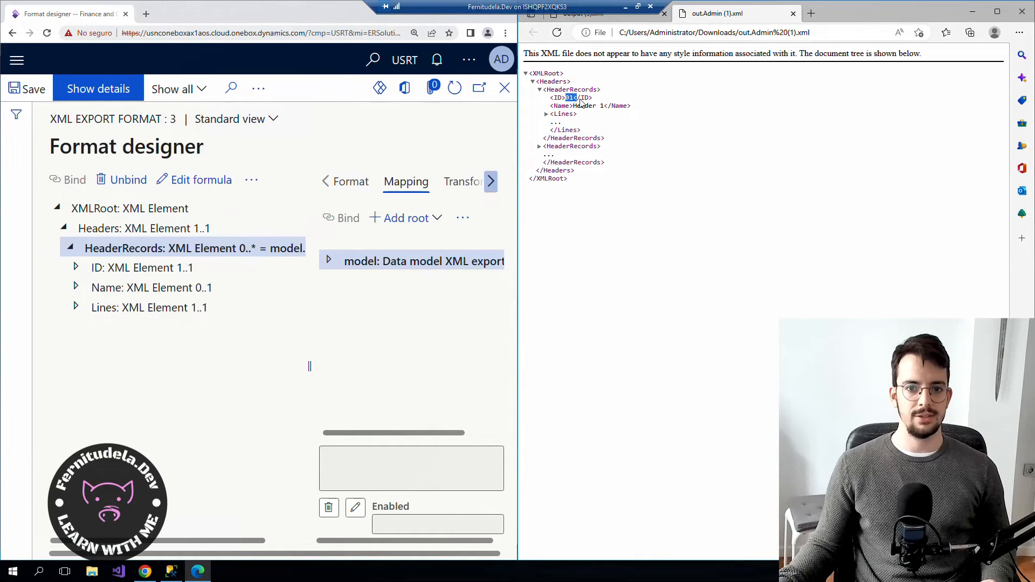
click(156, 290)
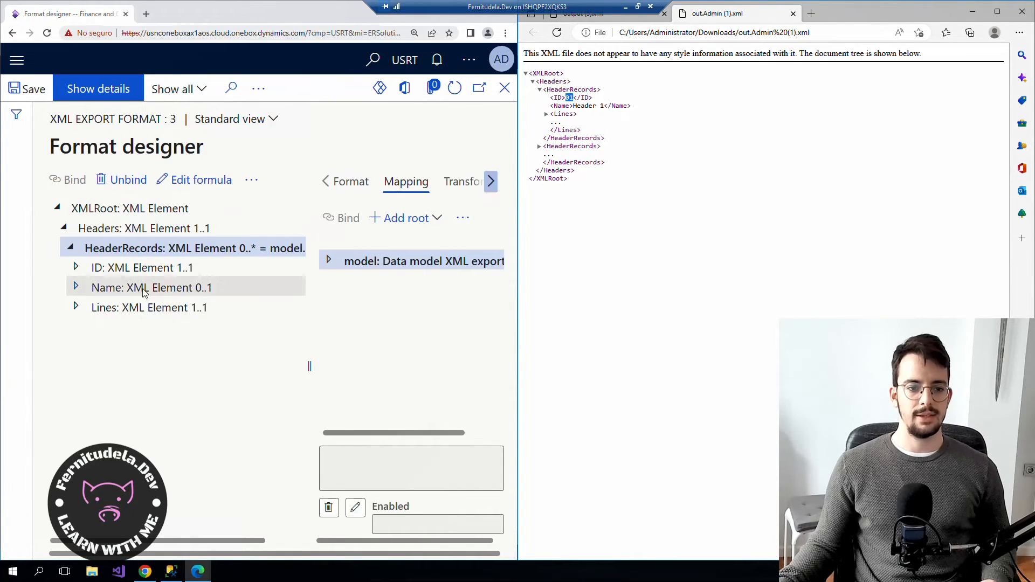
click(547, 114)
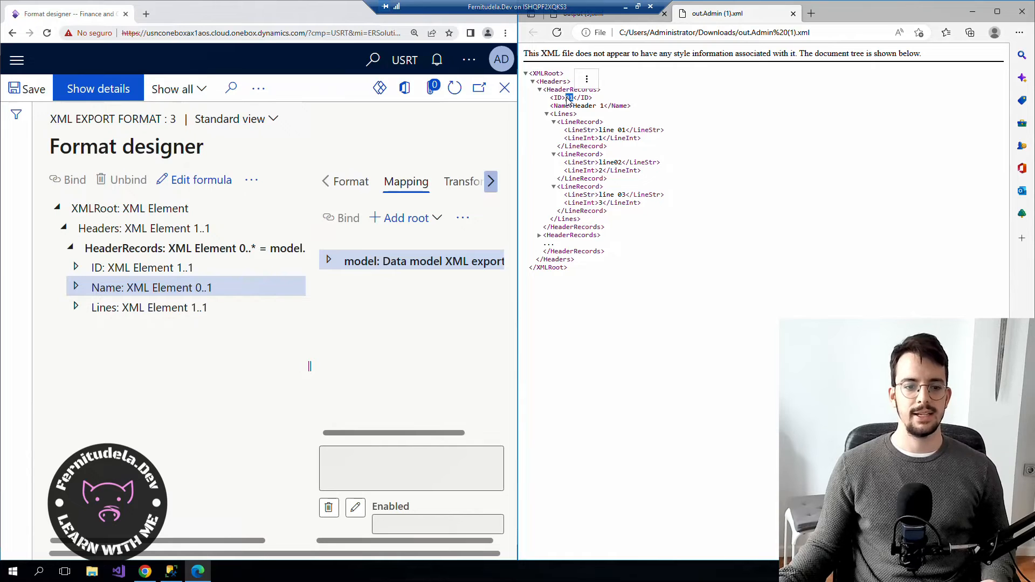
click(150, 576)
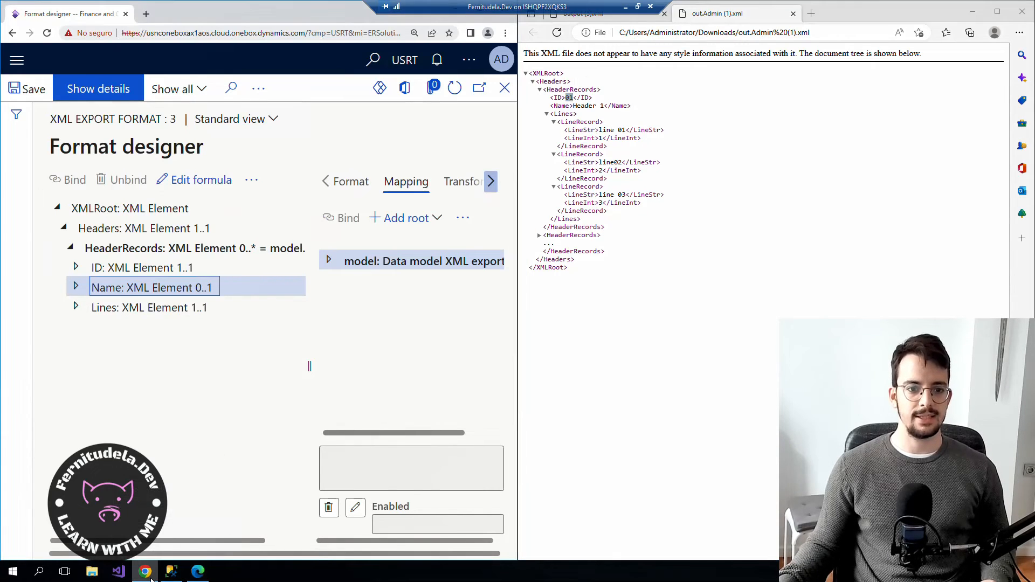
click(596, 115)
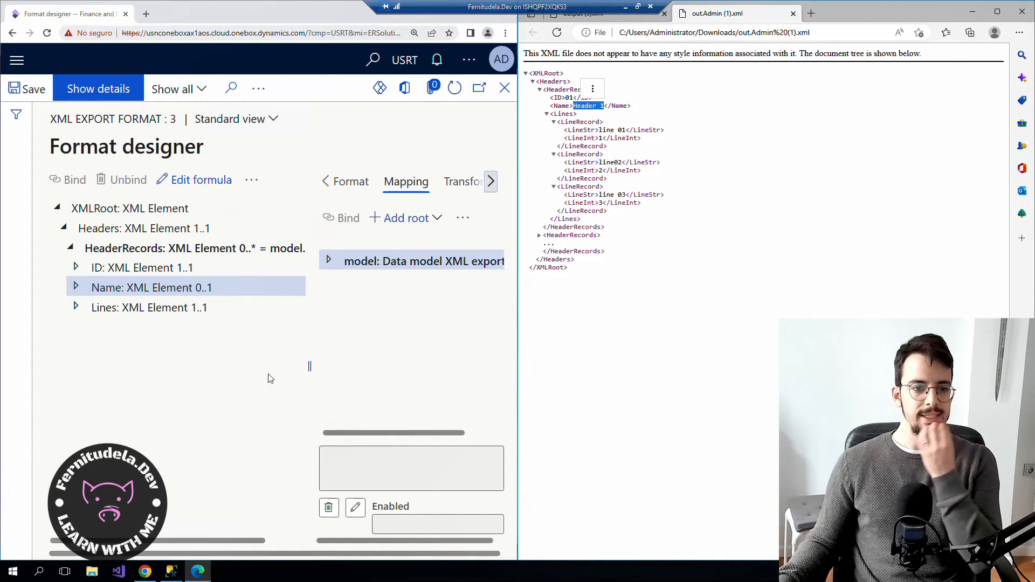
click(242, 382)
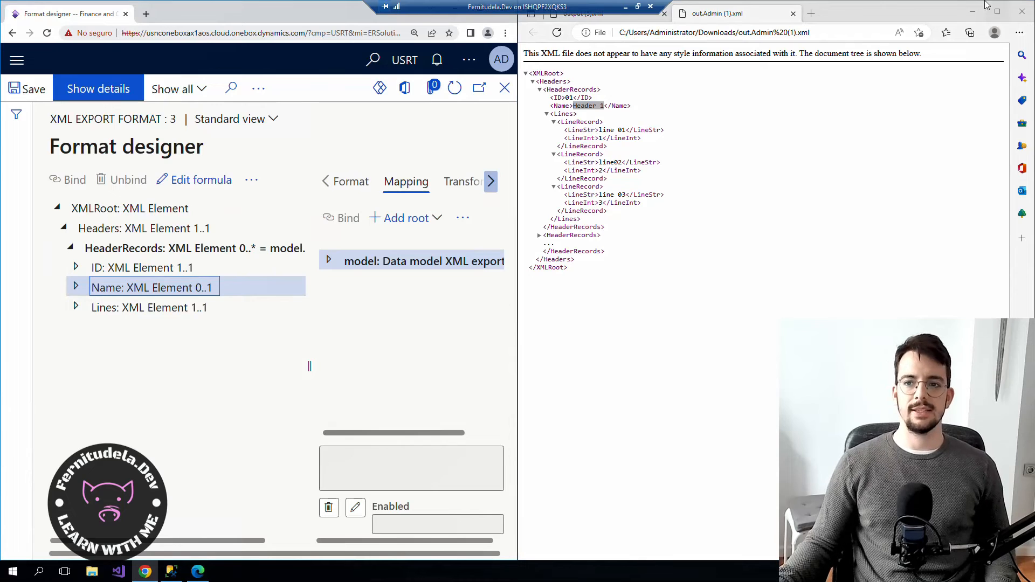
click(973, 12)
Maximize the designer and expand the model's Header and Lines records to select HeaderName.
double_click(240, 17)
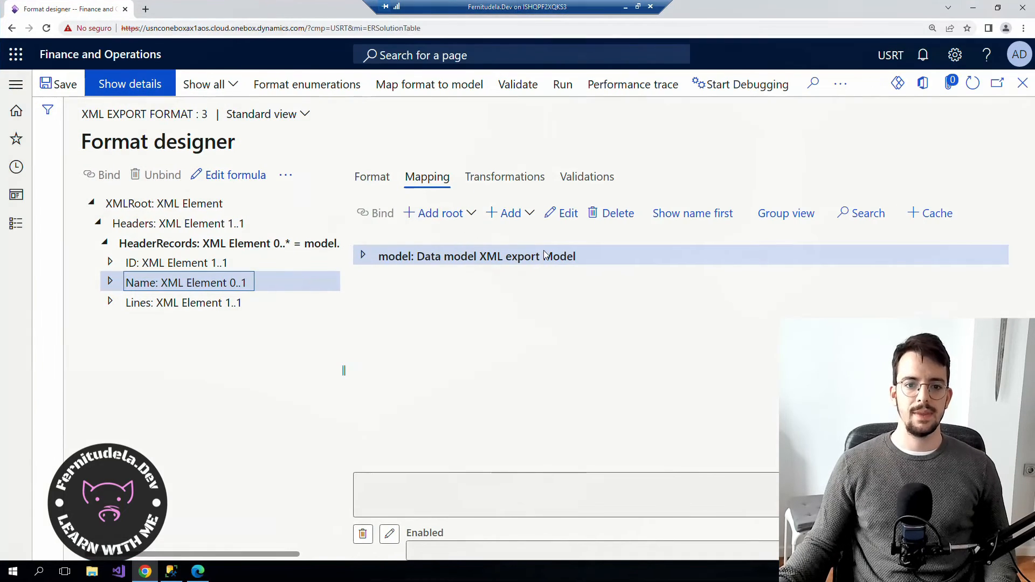
click(364, 255)
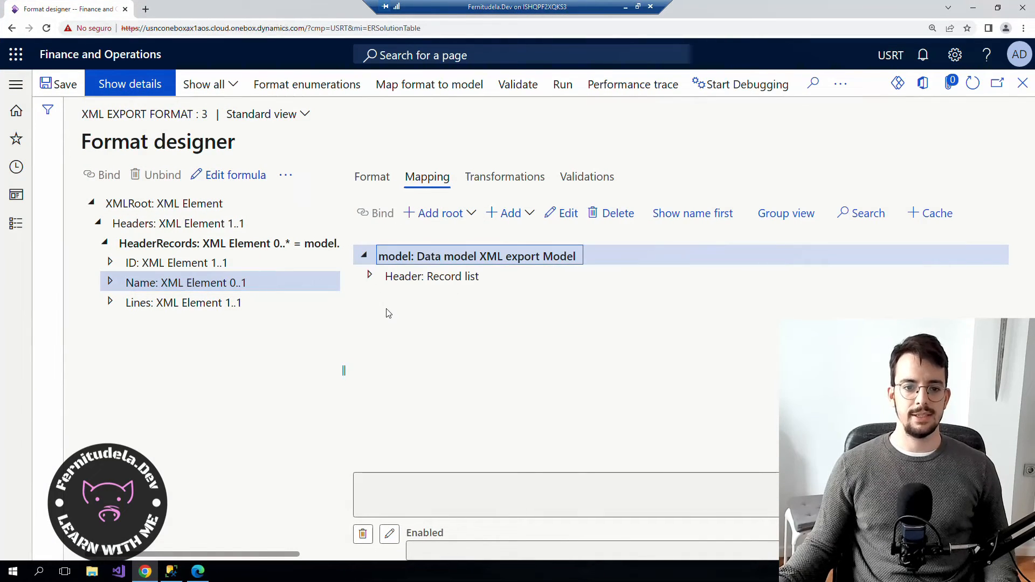
click(370, 276)
click(377, 335)
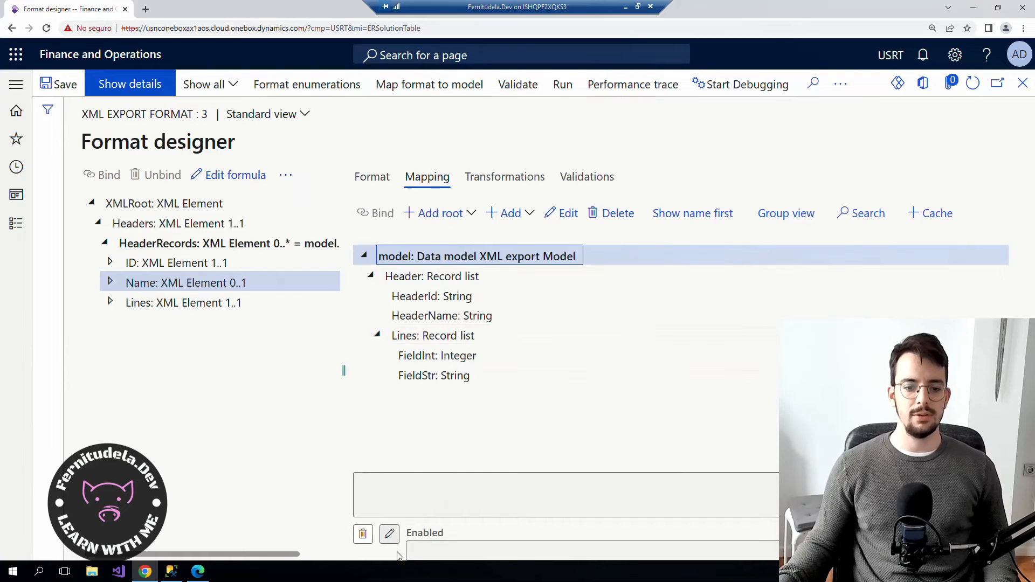
click(430, 315)
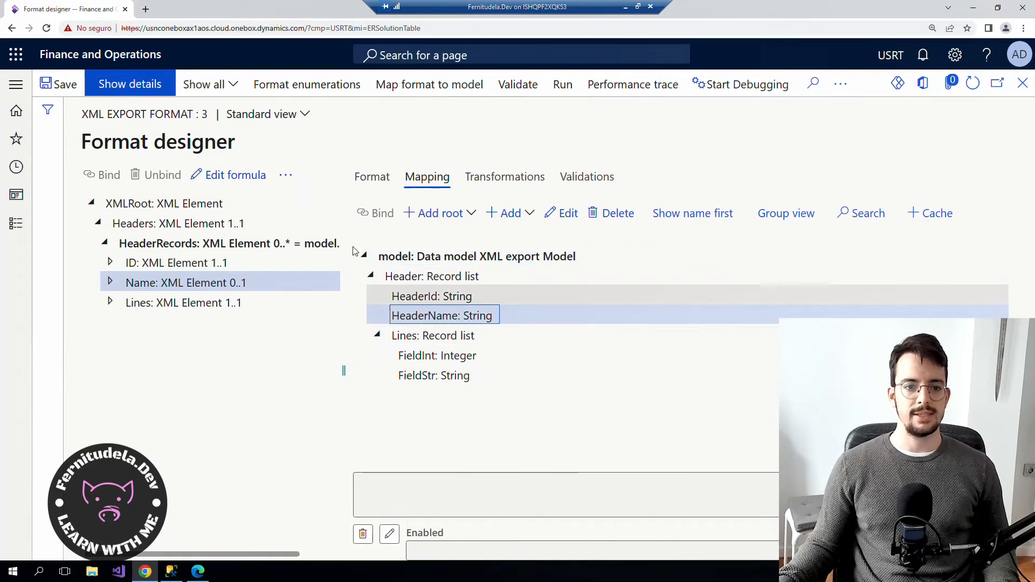
Set Mandatory to Yes on Name's ValueStr, then switch to SQL Server Management Studio.
click(356, 181)
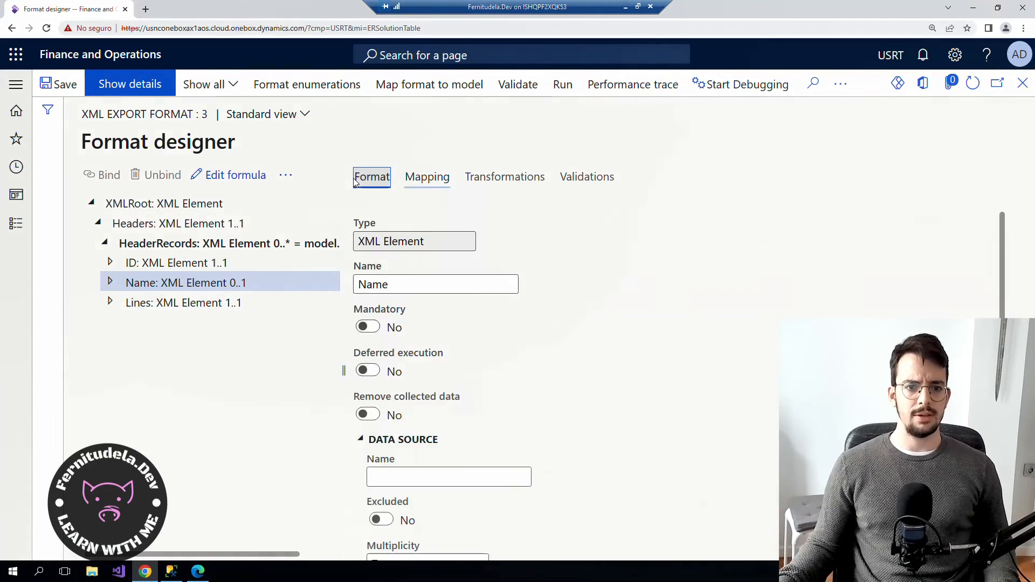
click(110, 281)
click(152, 304)
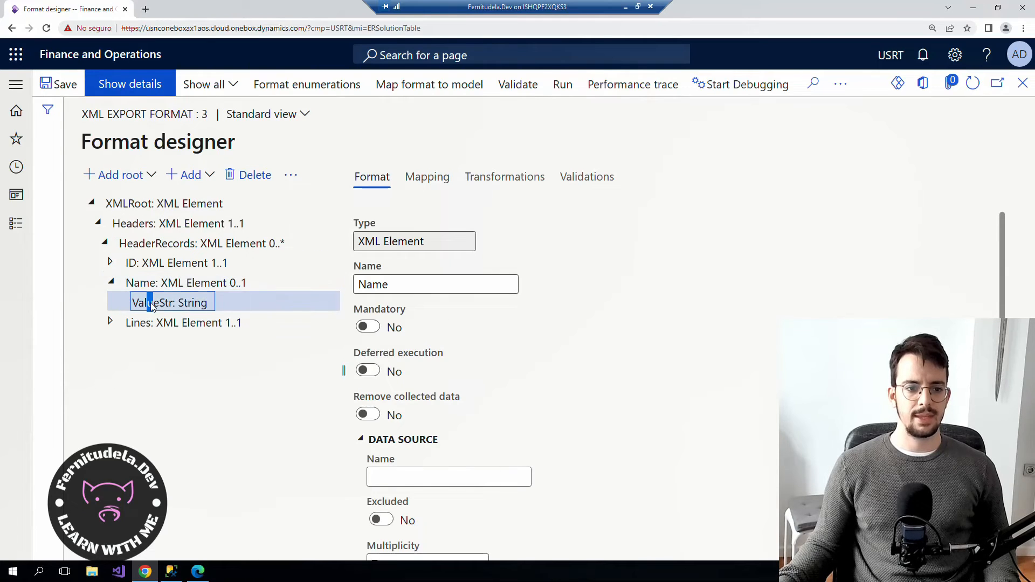
scroll(436, 391, down, 1)
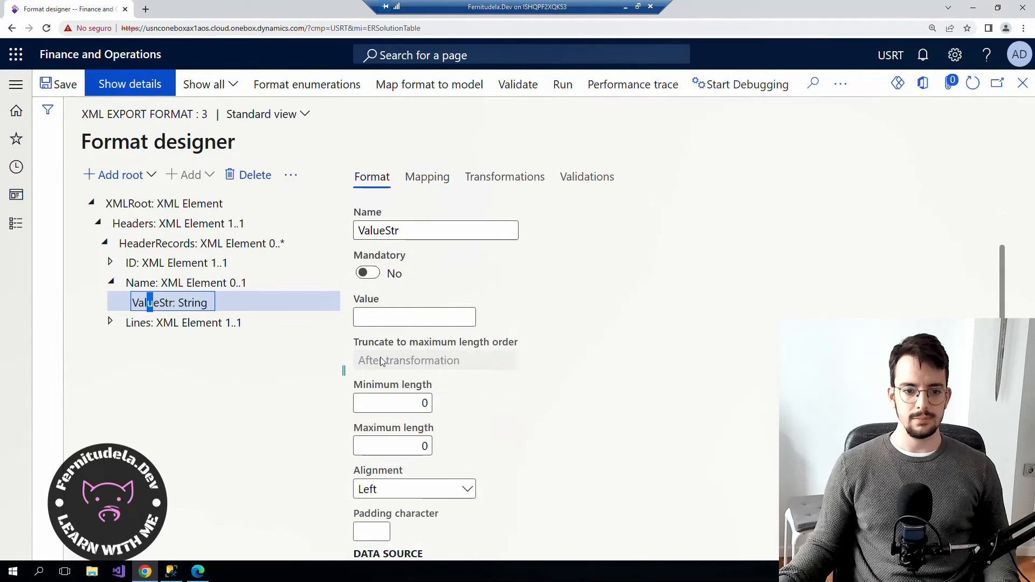
scroll(381, 361, down, 3)
scroll(384, 430, up, 4)
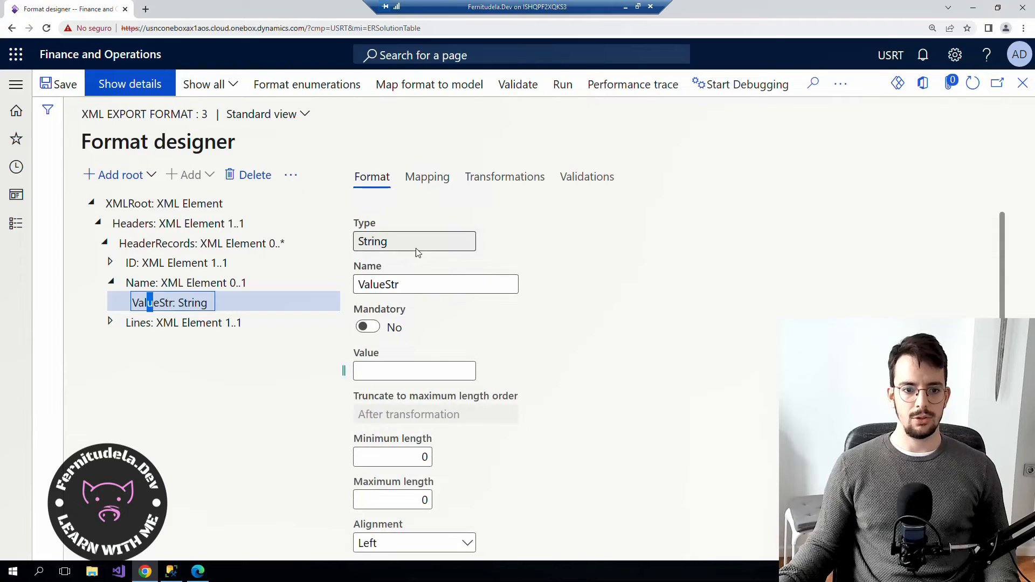
click(368, 327)
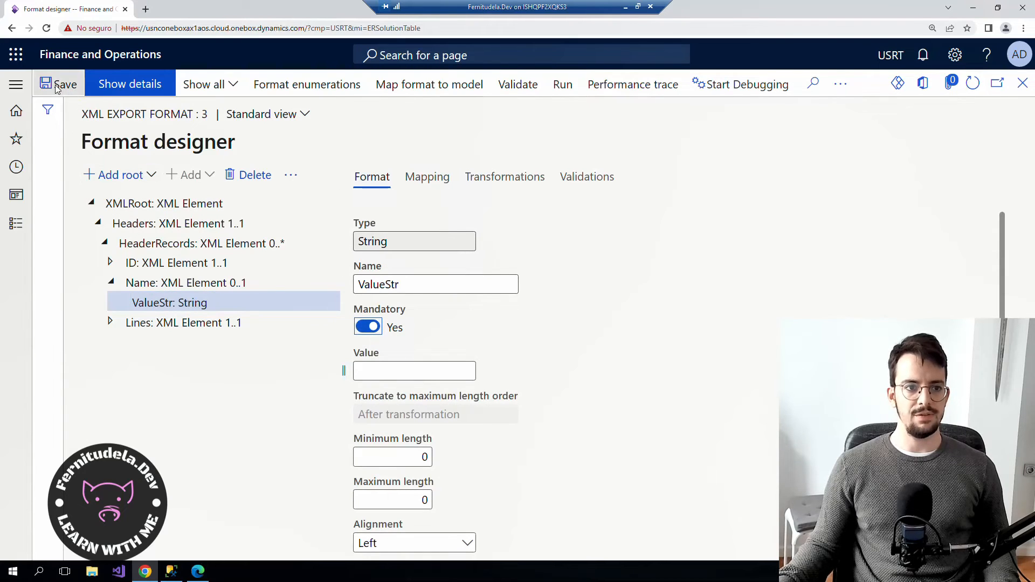
click(172, 572)
click(301, 144)
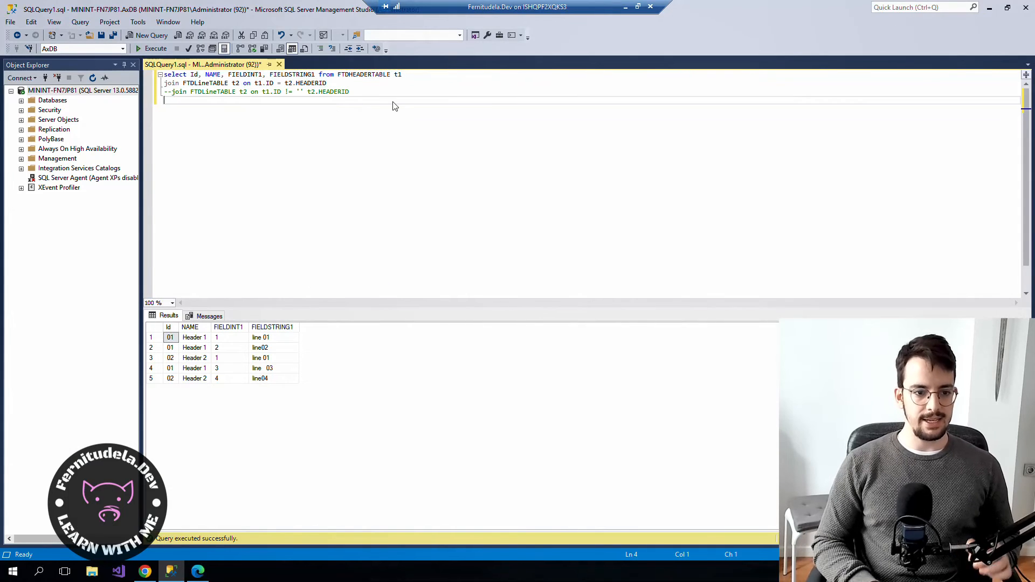
Write and execute UPDATE FTDHEADERTABLE SET Name = '' WHERE Id = '02'.
text(Unp)
key(BackSpace)
key(BackSpace)
text(date)
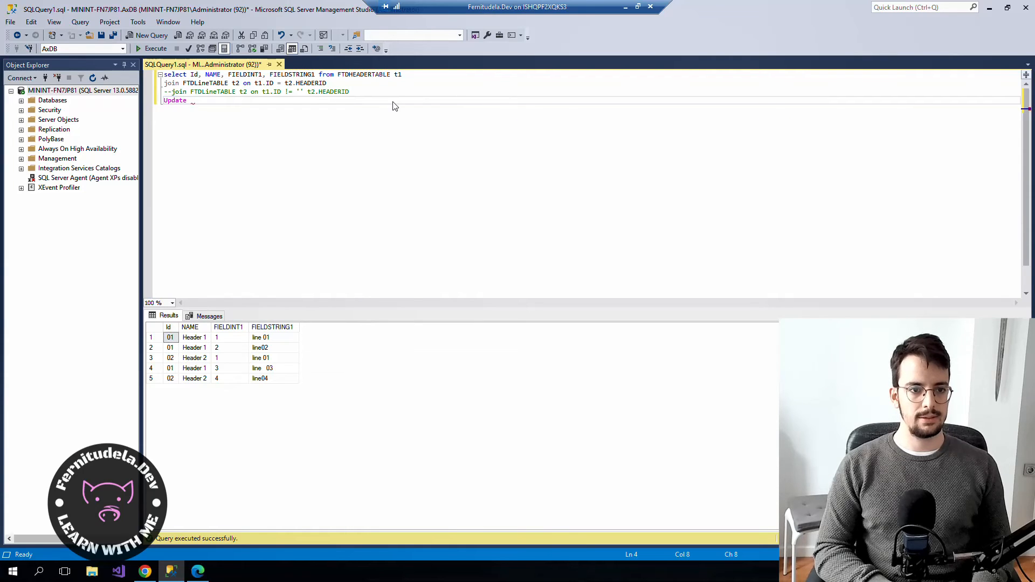
text( FtD)
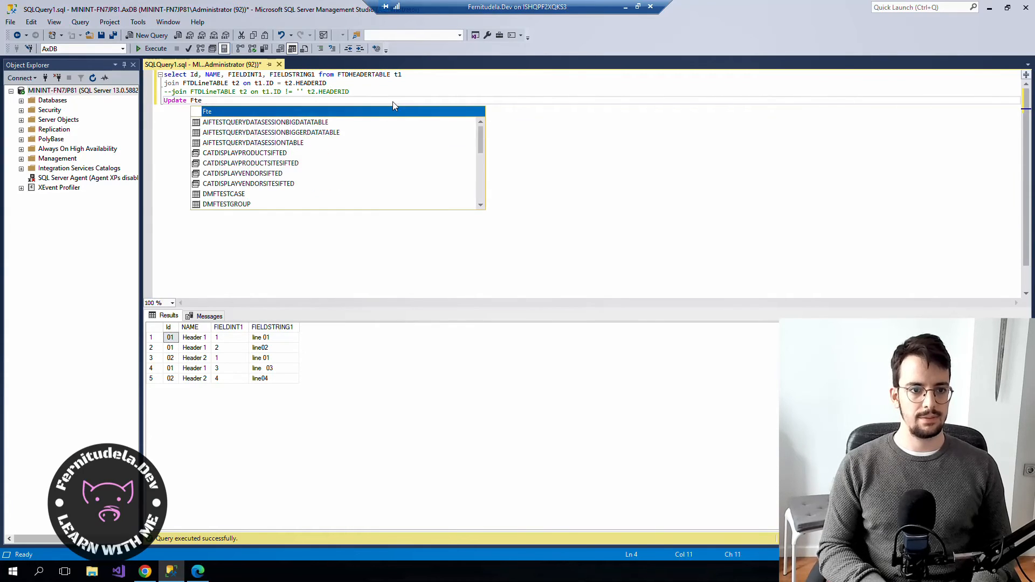
text(Hea)
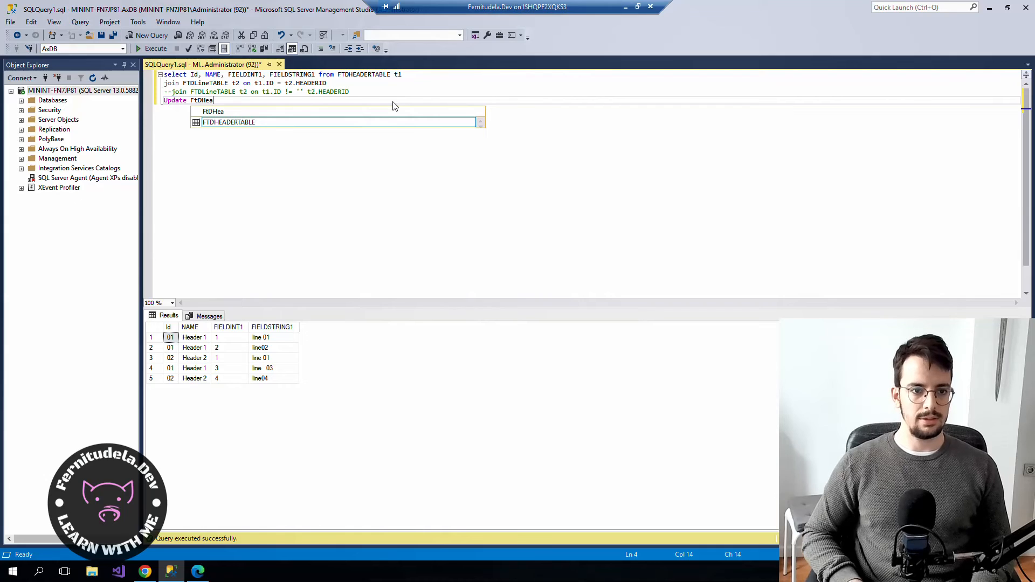
key(Tab)
key(Return)
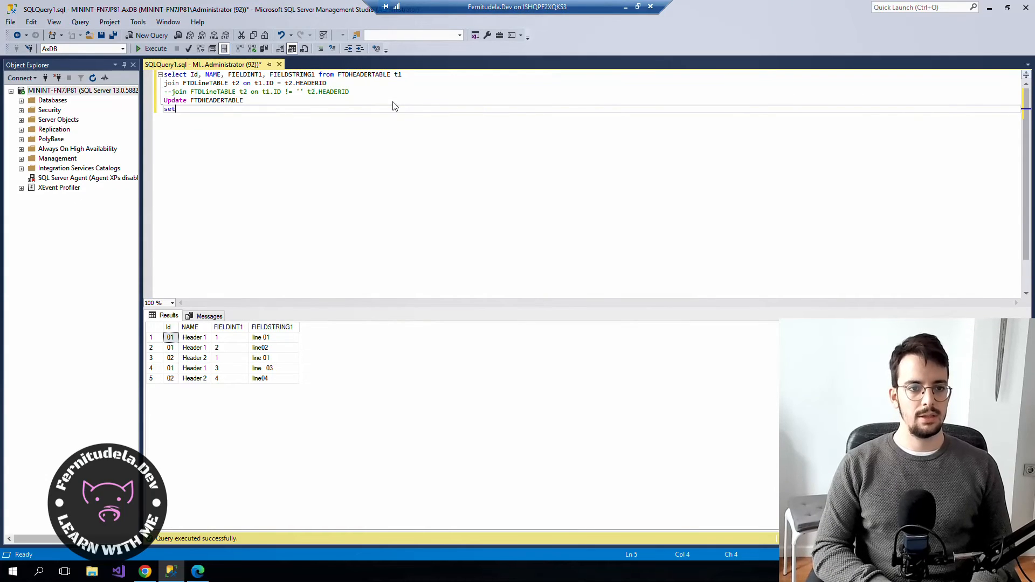
text(set Naem )
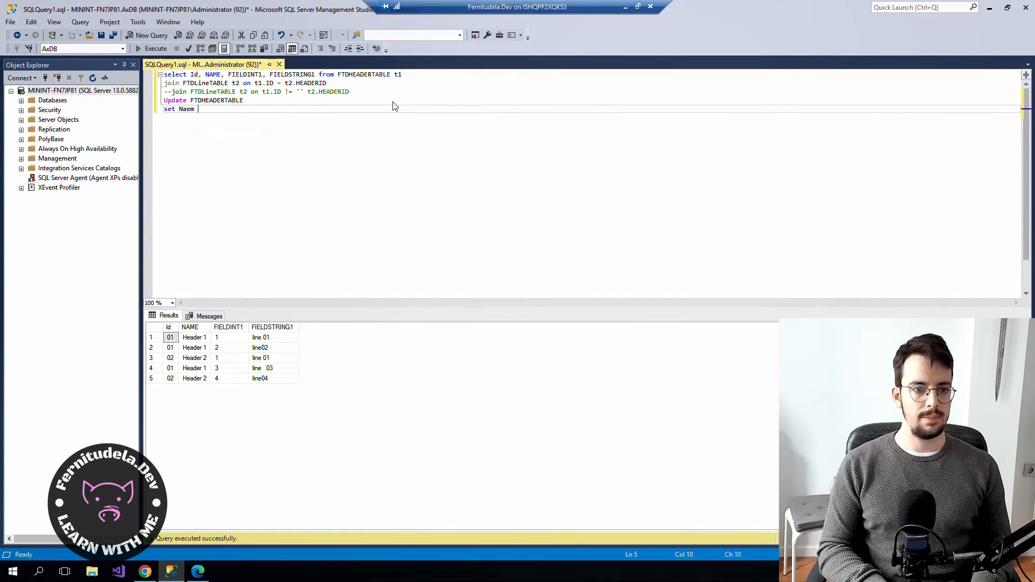
text(me = ')
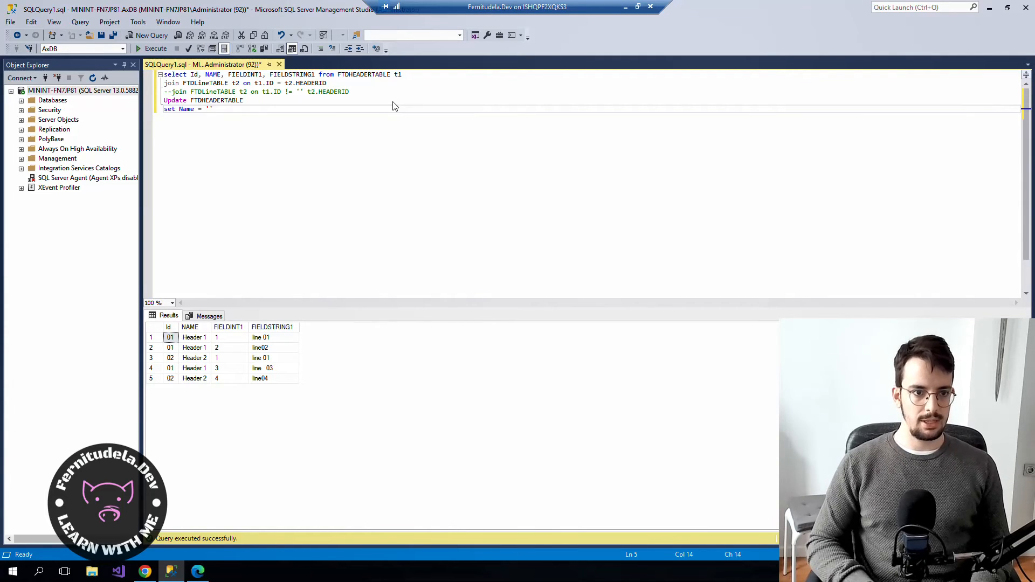
key(Return)
text(where Id = '02)
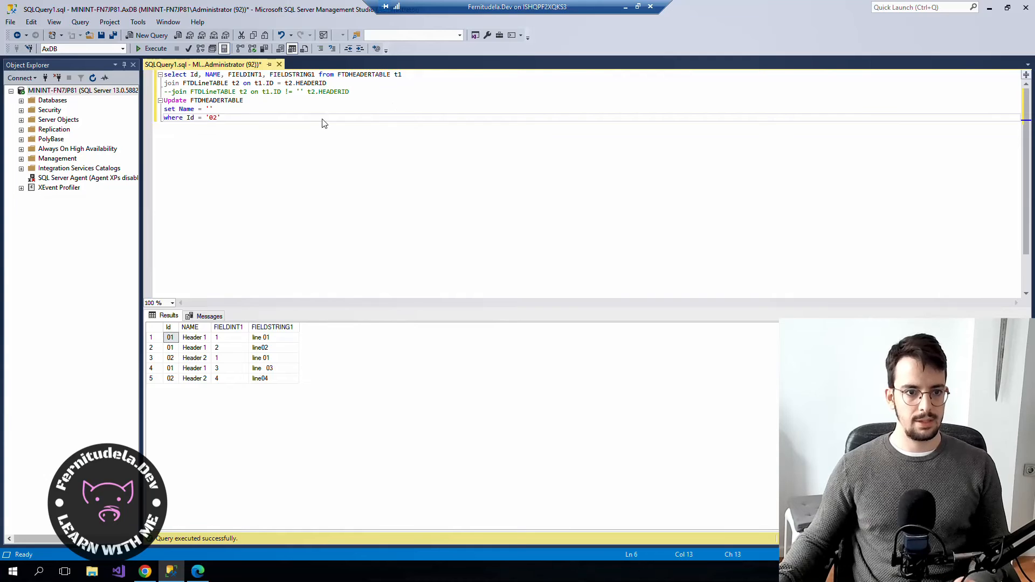
drag(242, 131, 145, 103)
key(F5)
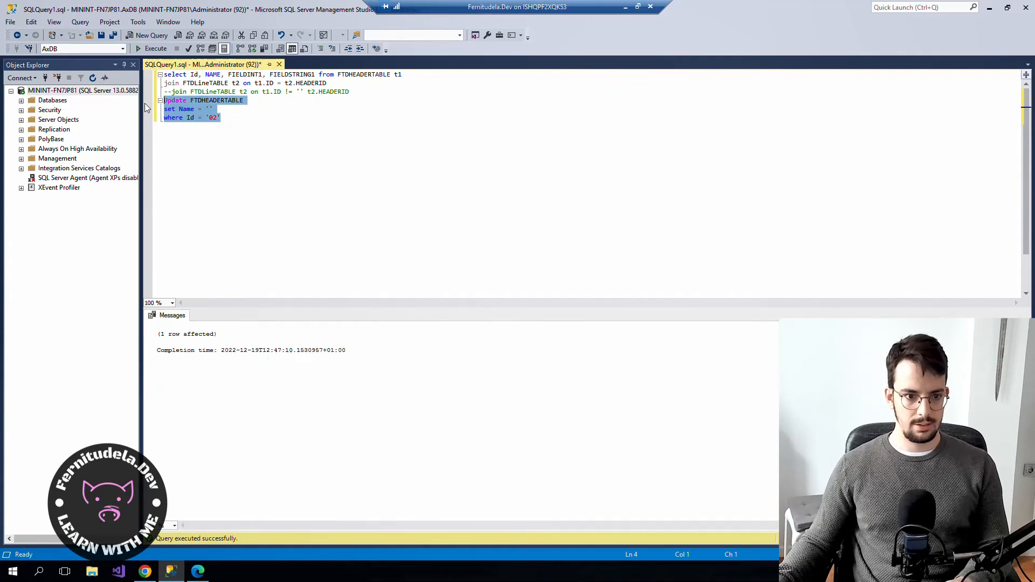
Delete the UPDATE and re-run the join query, confirming header 02's NAME cells are empty.
click(350, 161)
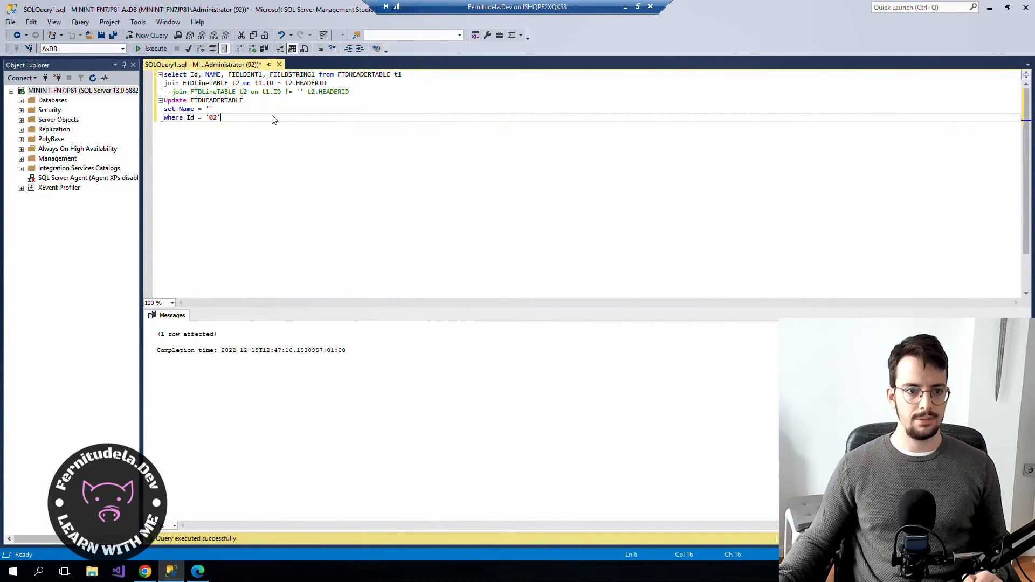
drag(218, 116, 147, 105)
key(Delete)
drag(326, 84, 68, 60)
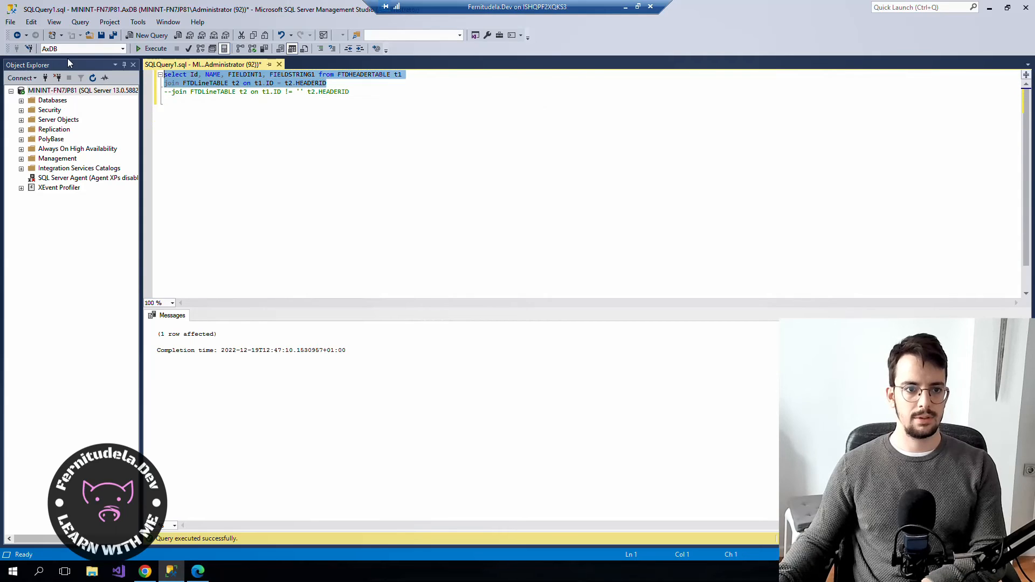
key(F5)
click(192, 361)
click(194, 378)
Close the designer and change the status of version 1.3 to Complete.
click(144, 571)
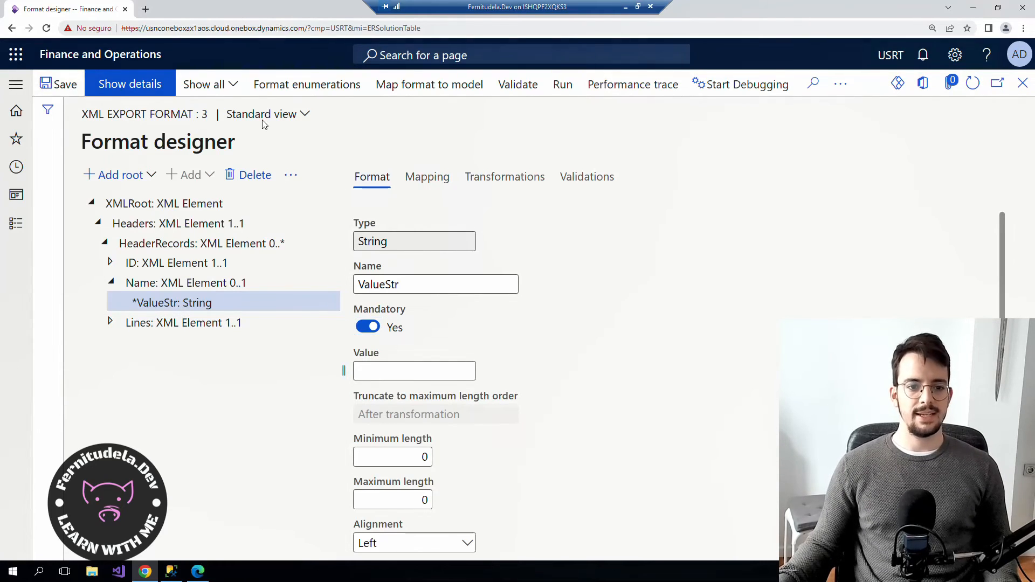
click(1023, 83)
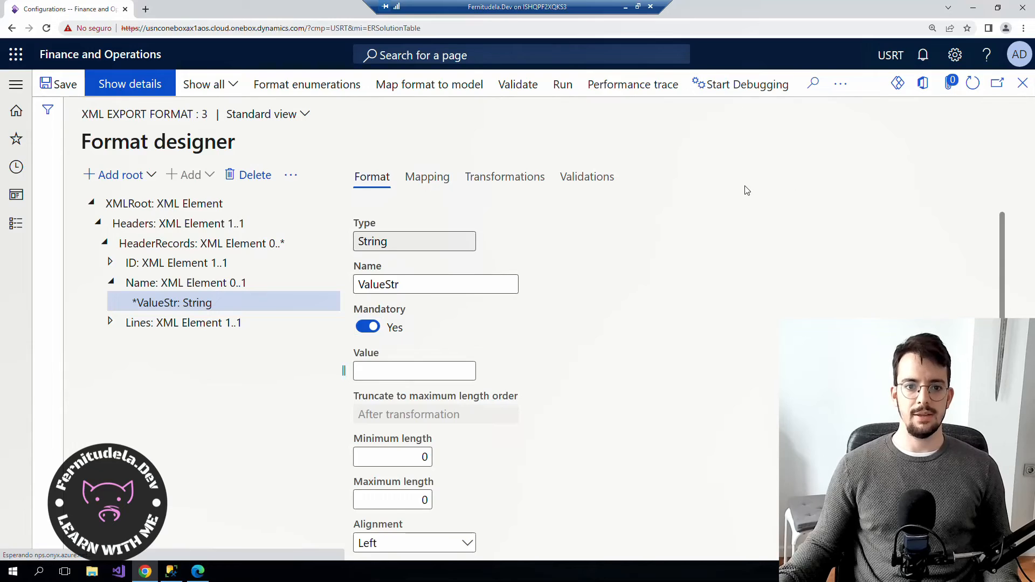
click(345, 245)
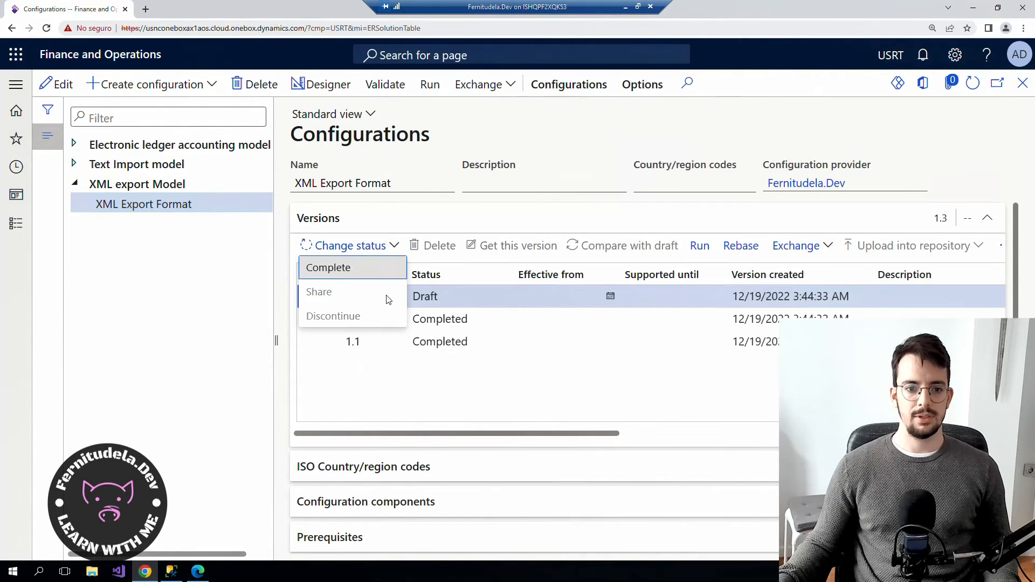
click(334, 267)
click(916, 541)
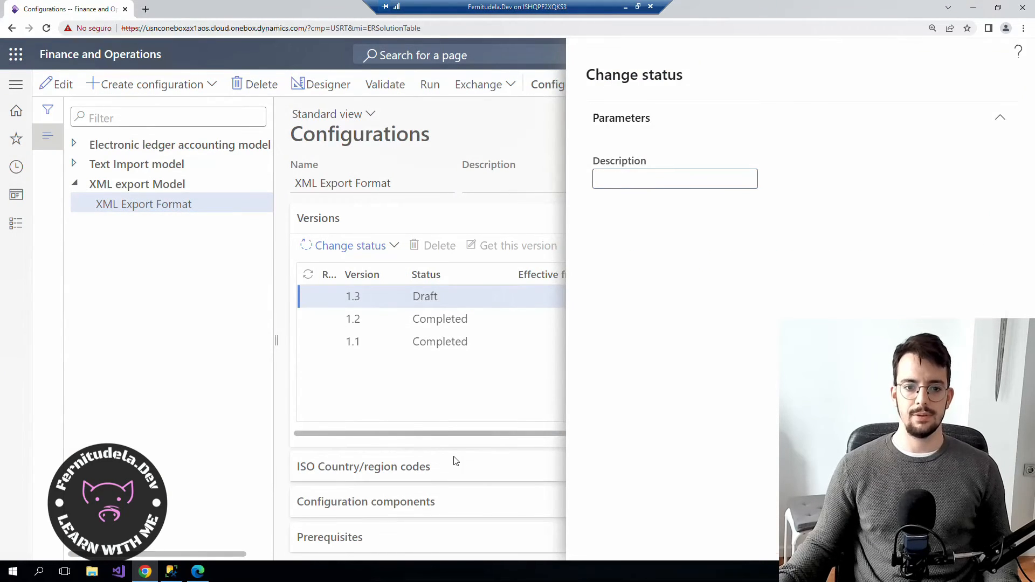
Run the format and read the error that Name's mandatory ValueStr is empty.
click(430, 85)
click(917, 541)
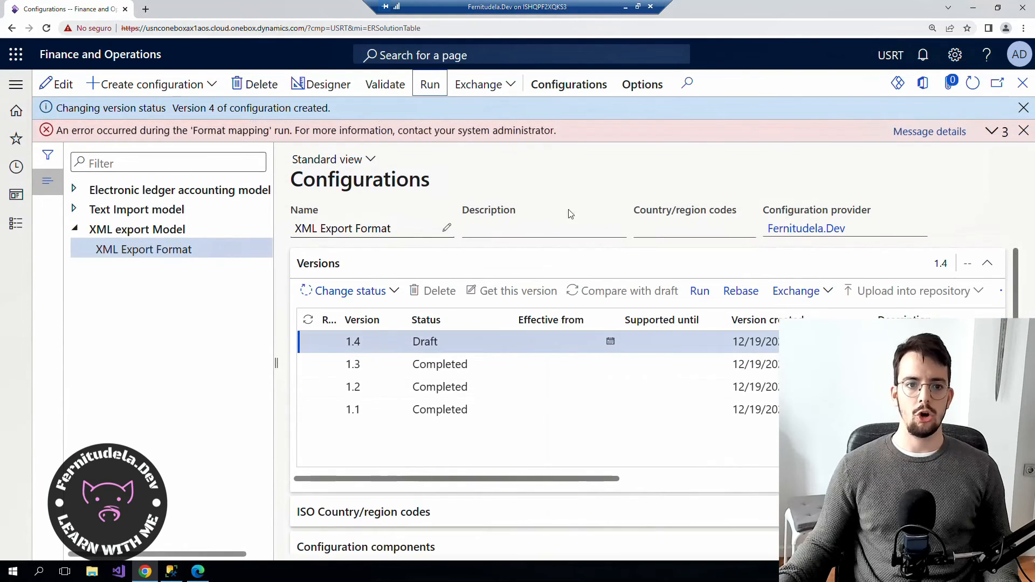
click(926, 133)
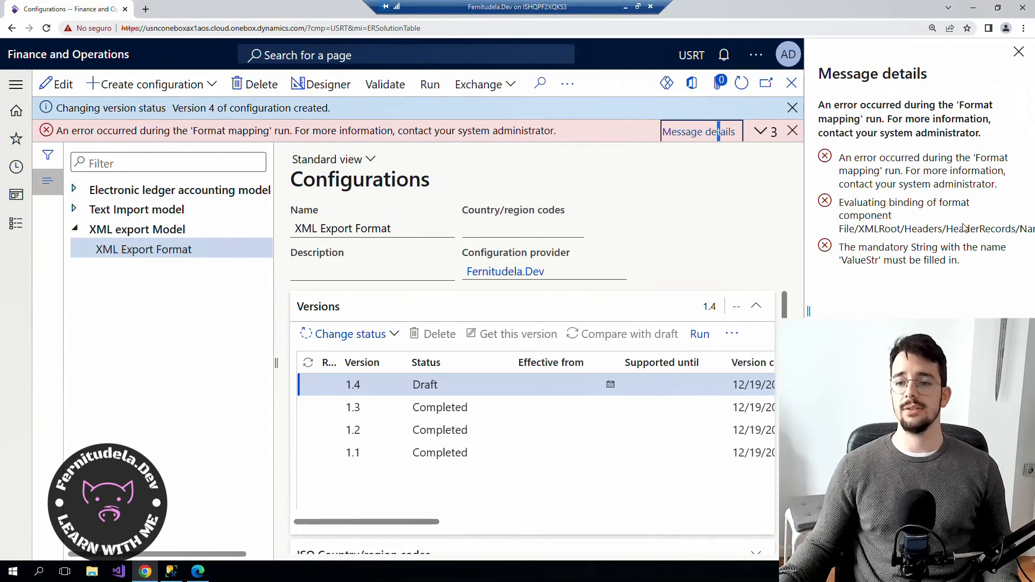
drag(809, 238, 717, 238)
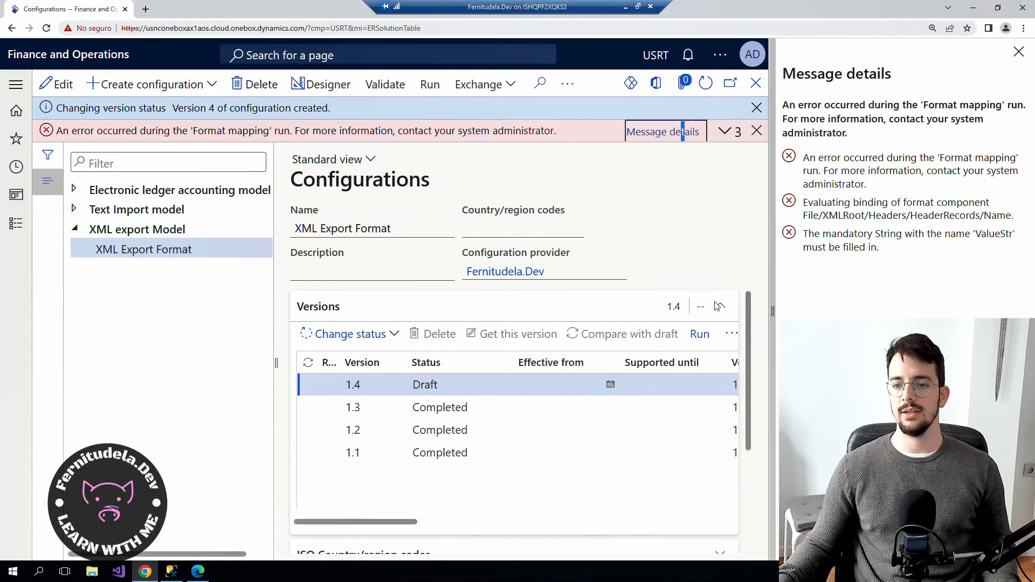
drag(955, 189, 793, 188)
click(1018, 52)
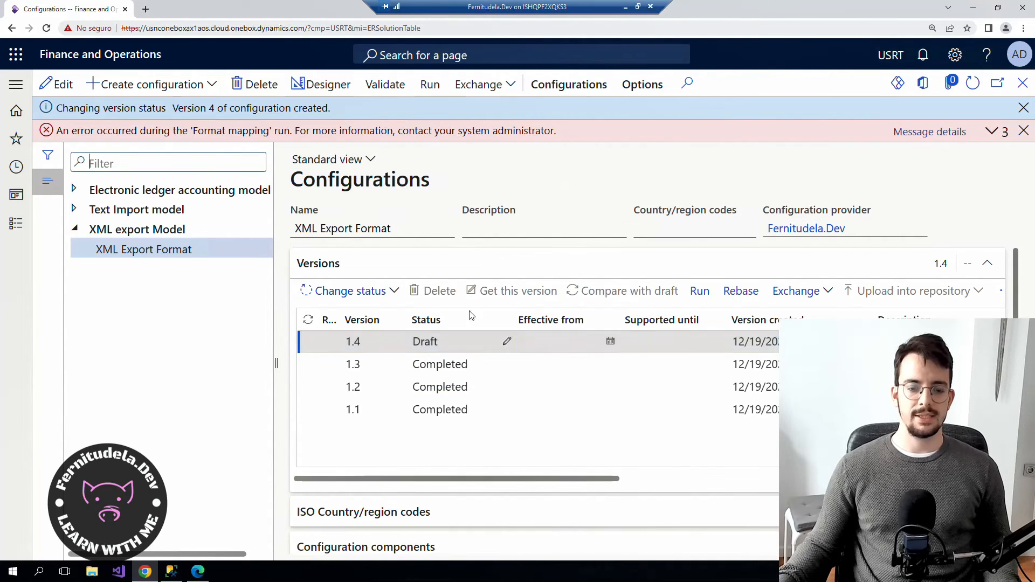
In the draft 4 designer, expand to Name's ValueStr and view the Name mapping bound to @.HeaderName.
click(328, 89)
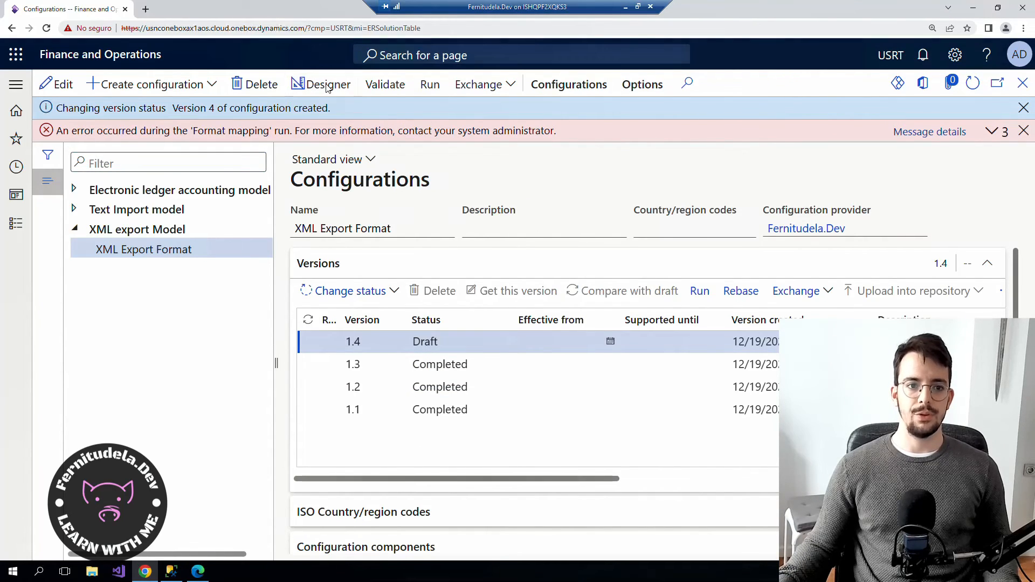
click(93, 202)
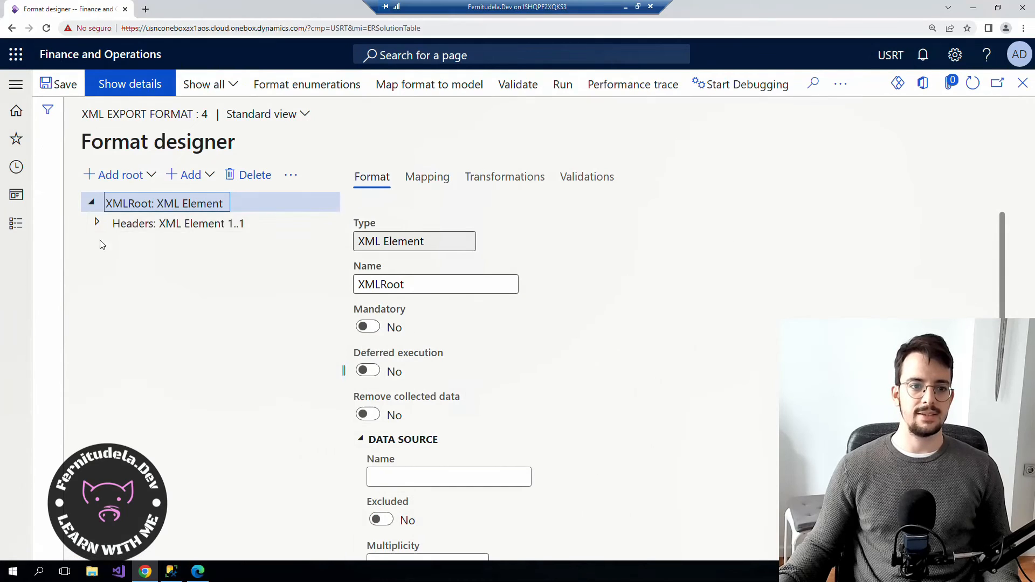
click(104, 242)
click(111, 281)
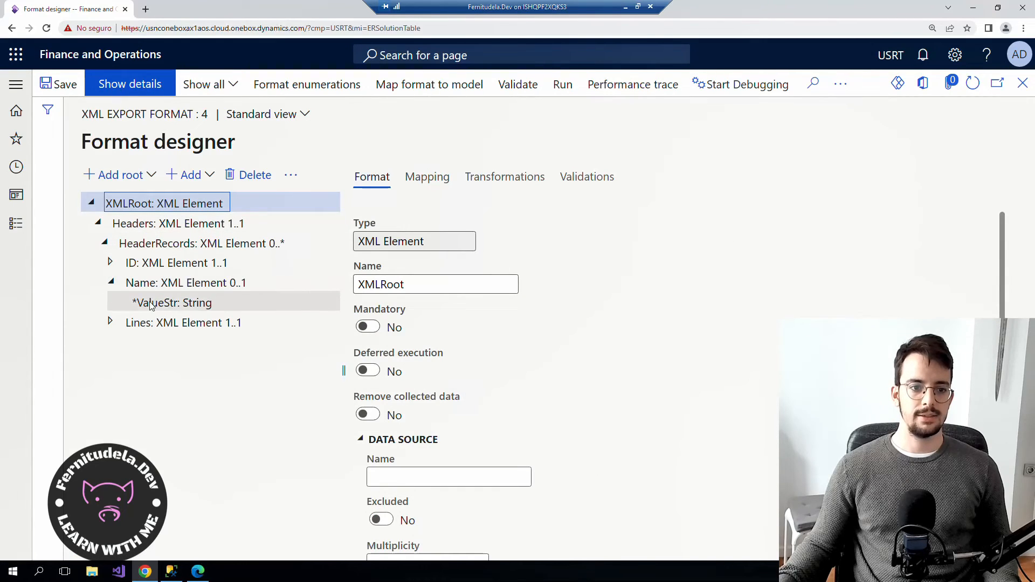
click(171, 302)
scroll(532, 331, down, 5)
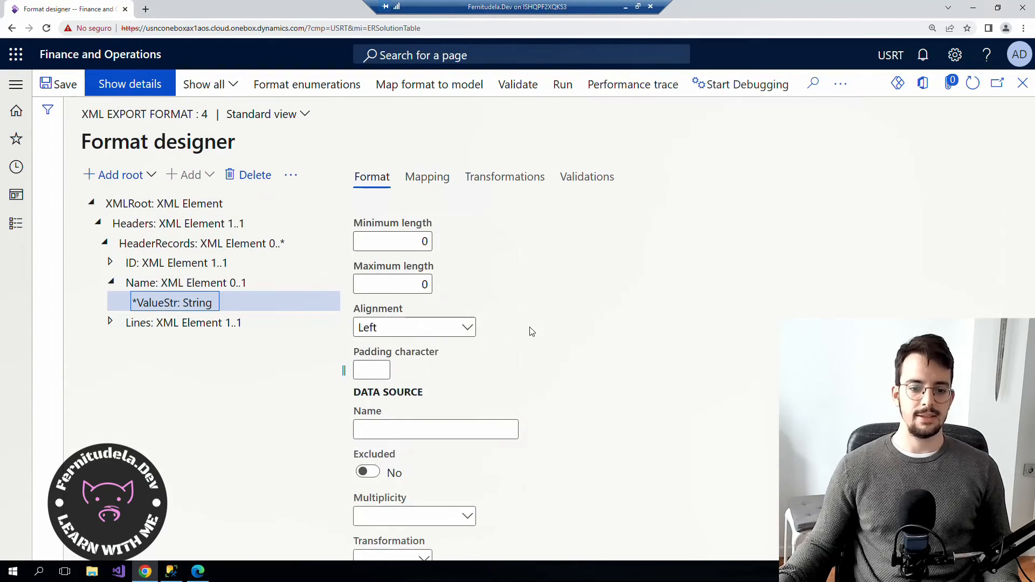
scroll(512, 329, up, 5)
click(427, 176)
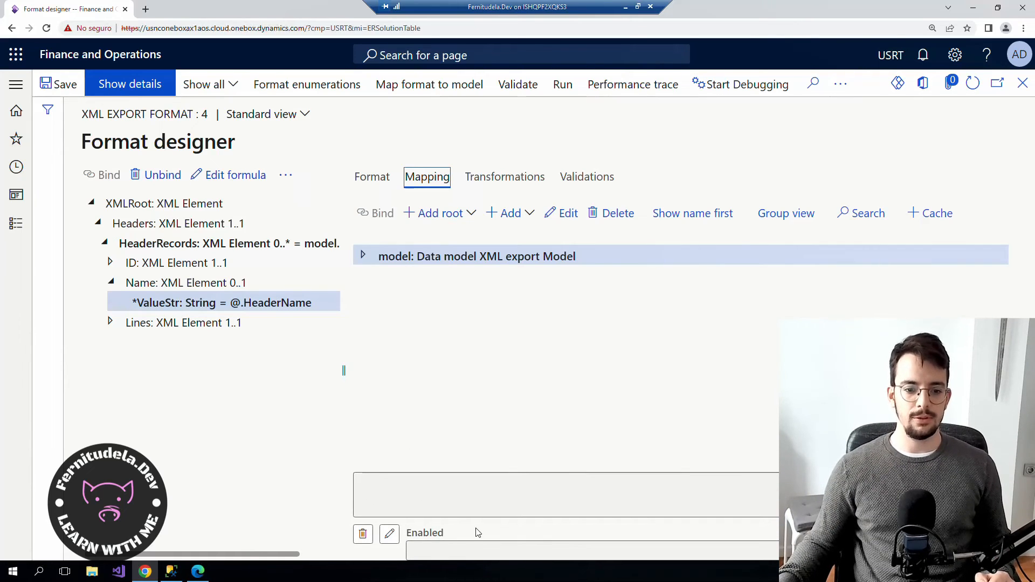
click(164, 281)
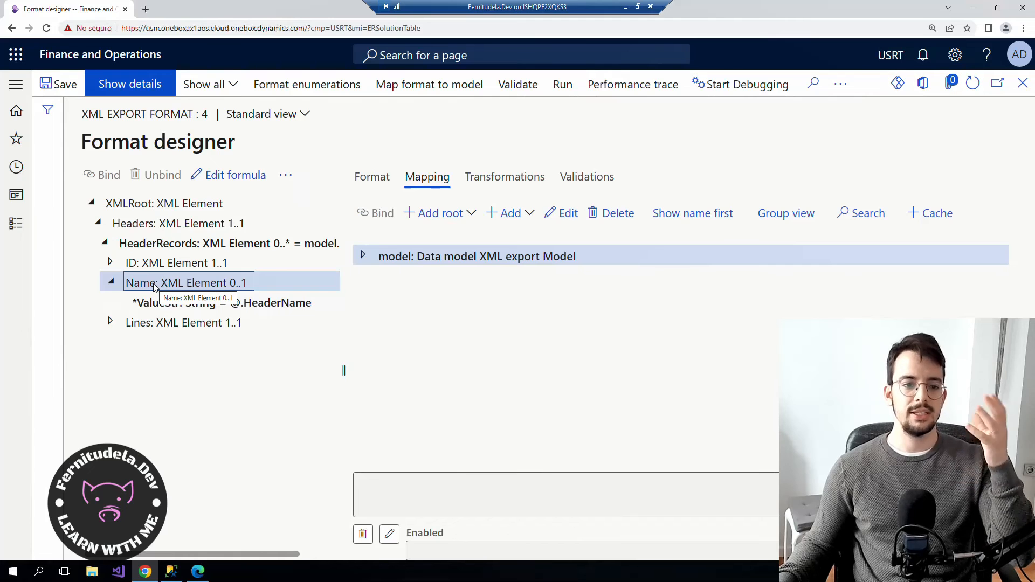
Build the Name Enabled formula @.HeaderName <> "" from the model's HeaderName field and save it.
click(389, 534)
click(327, 260)
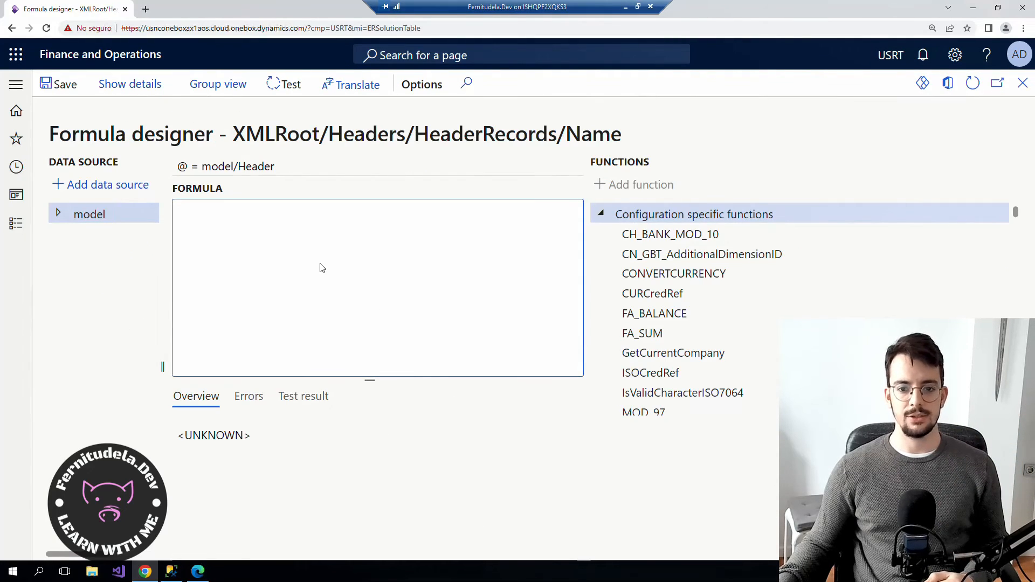
click(58, 213)
click(64, 234)
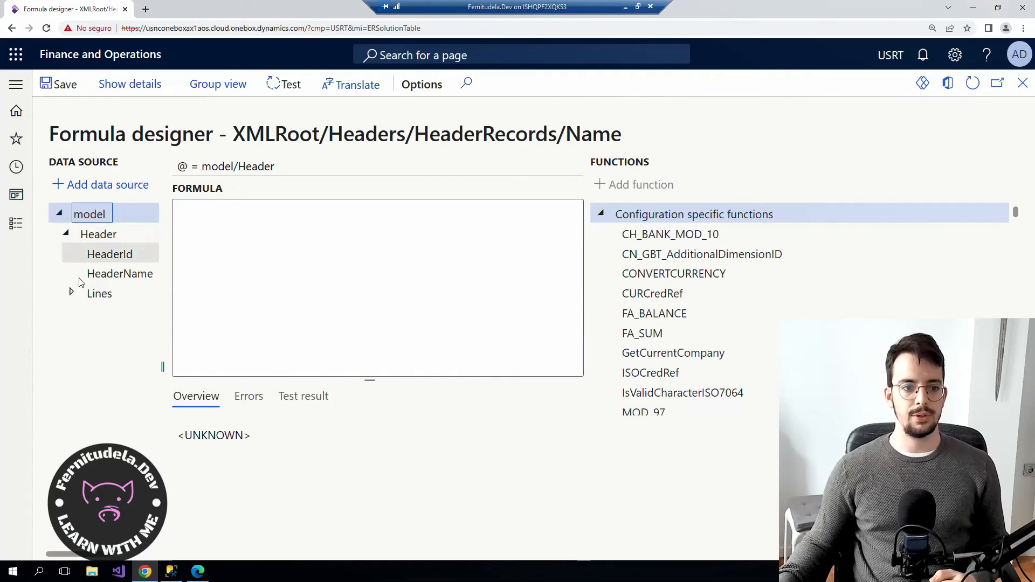
click(122, 274)
click(106, 189)
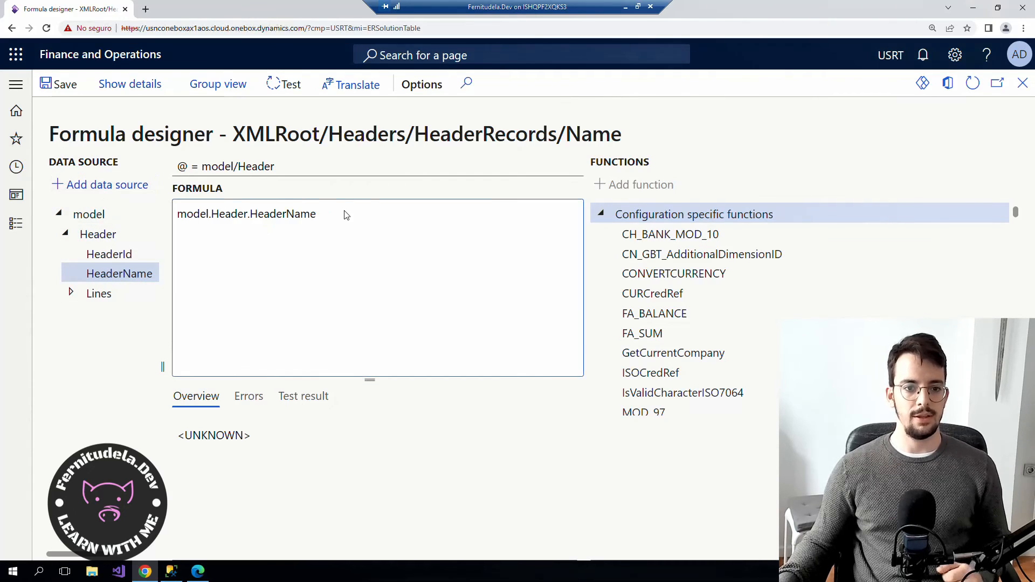
key(ctrl+Left)
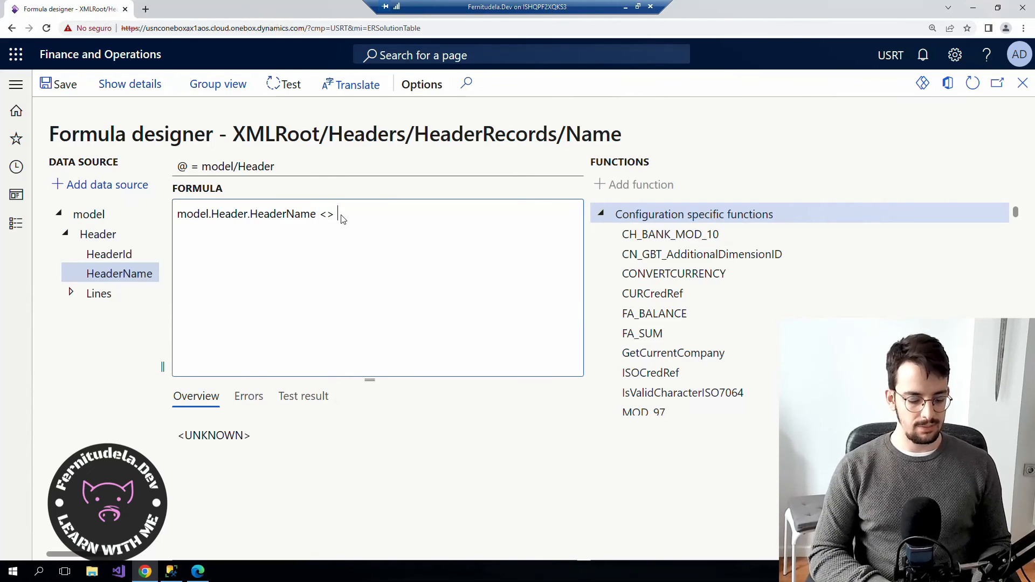
click(55, 88)
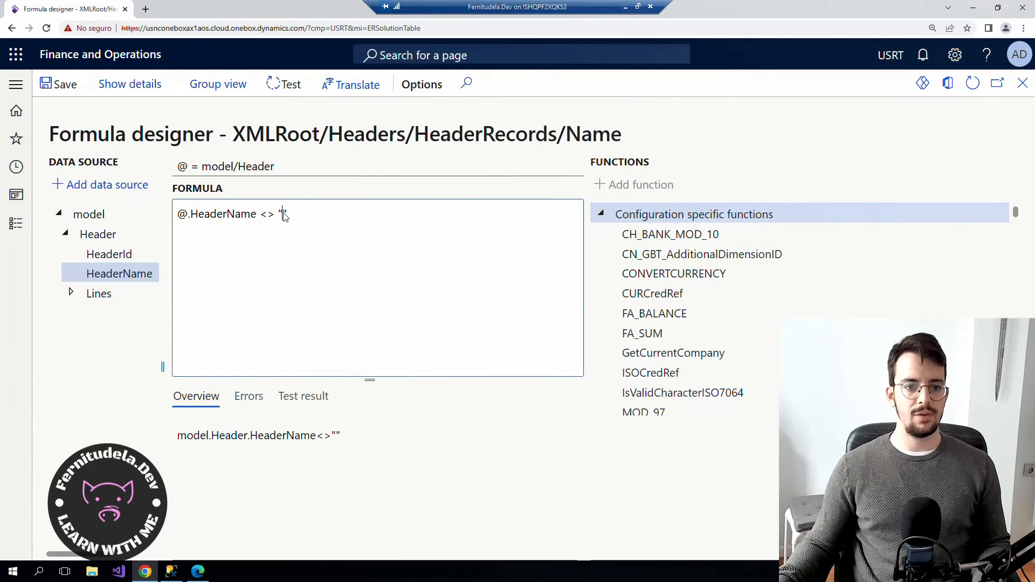
Try single quotes (''), which errors, revert to double quotes, save without errors and close.
drag(289, 217, 280, 222)
text('')
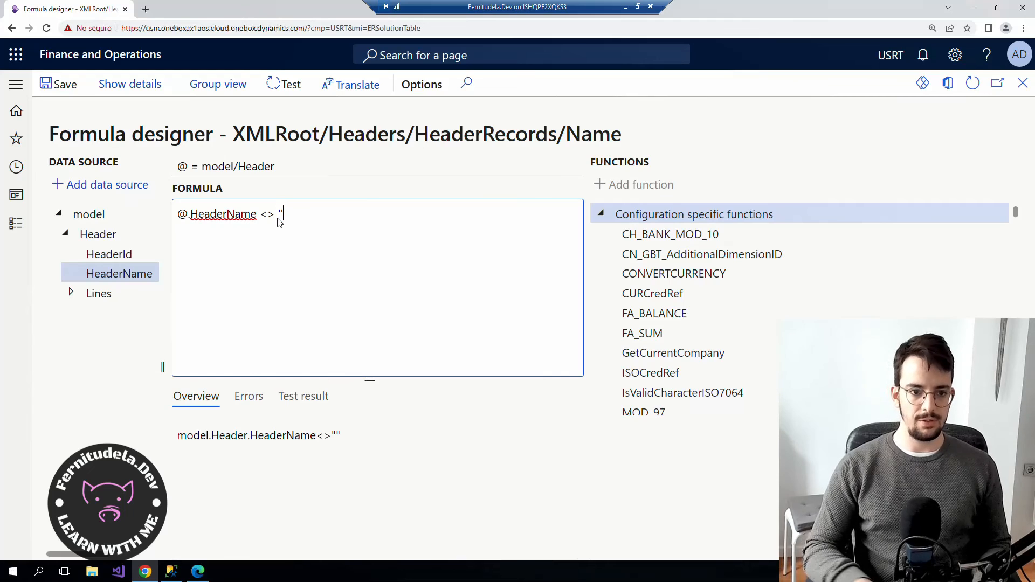
click(60, 85)
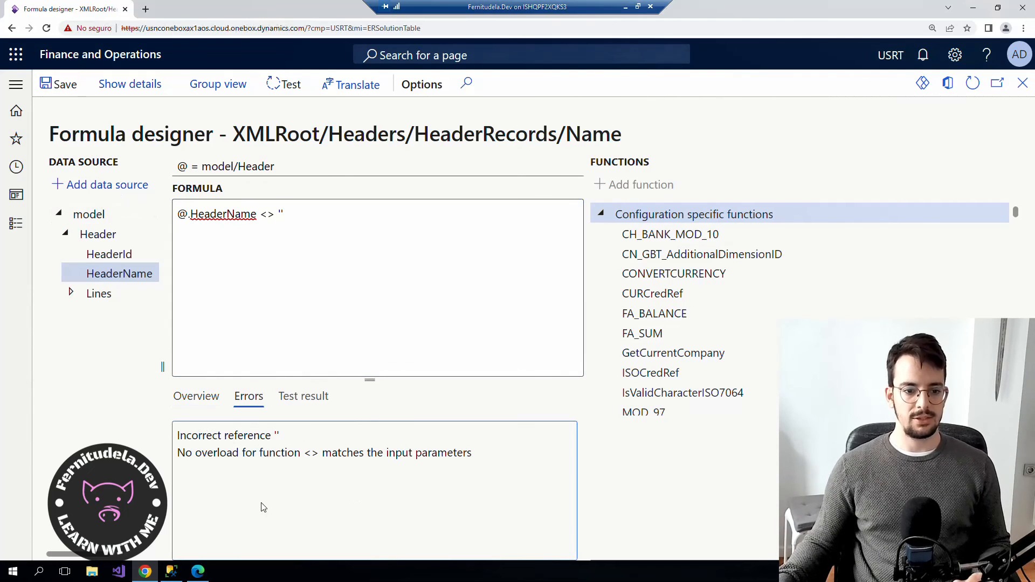
drag(316, 453, 178, 453)
drag(485, 472, 225, 450)
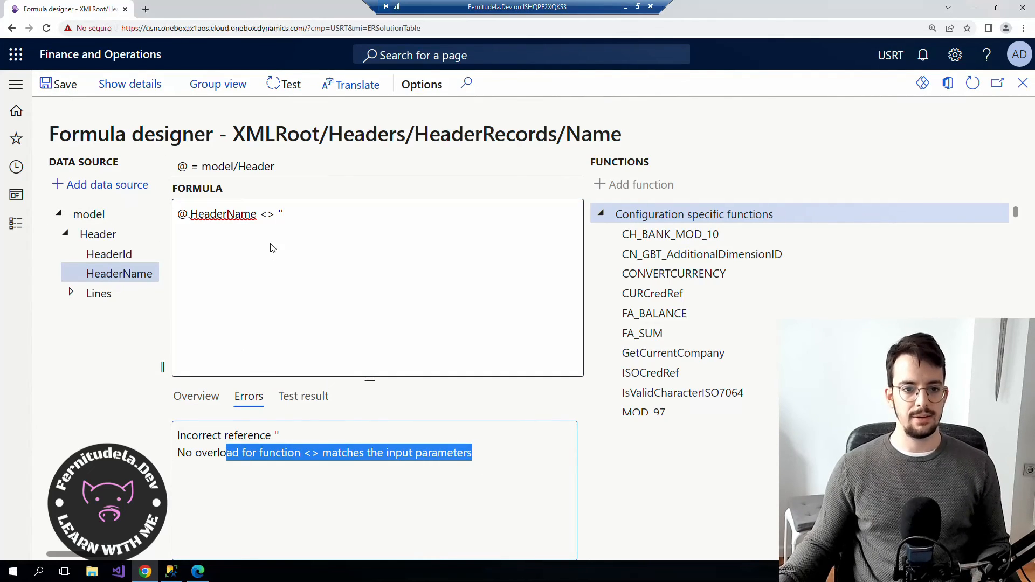
click(301, 216)
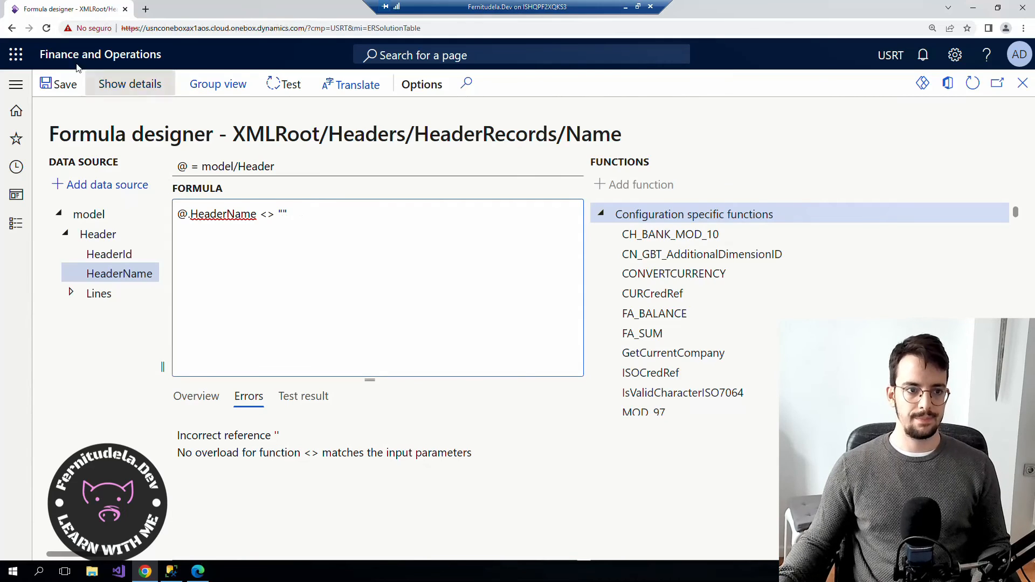
click(61, 85)
drag(320, 225, 162, 211)
click(61, 84)
click(396, 307)
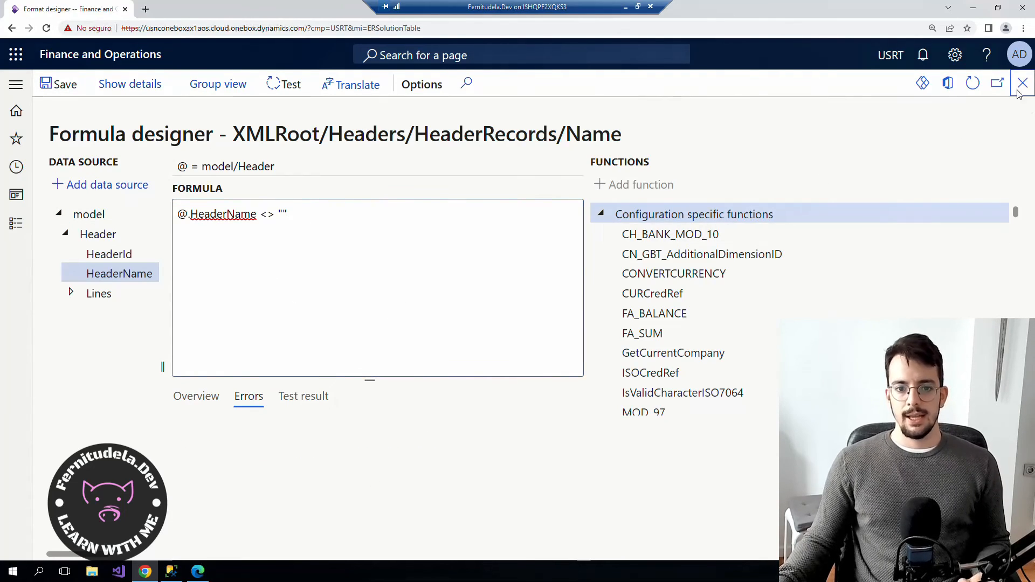
click(1023, 83)
Save the format with the new Name condition and complete version 1.4.
click(62, 85)
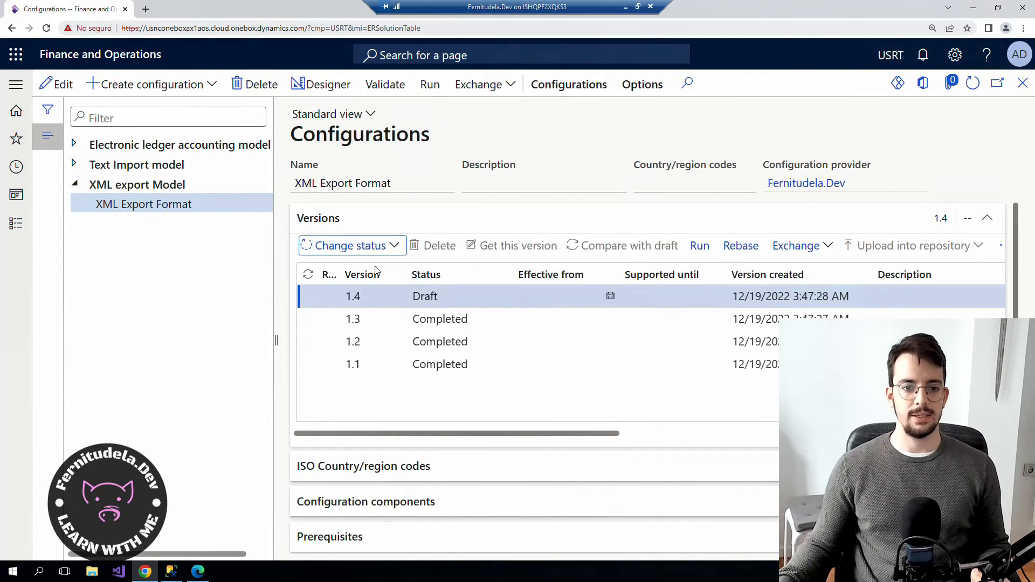
click(339, 268)
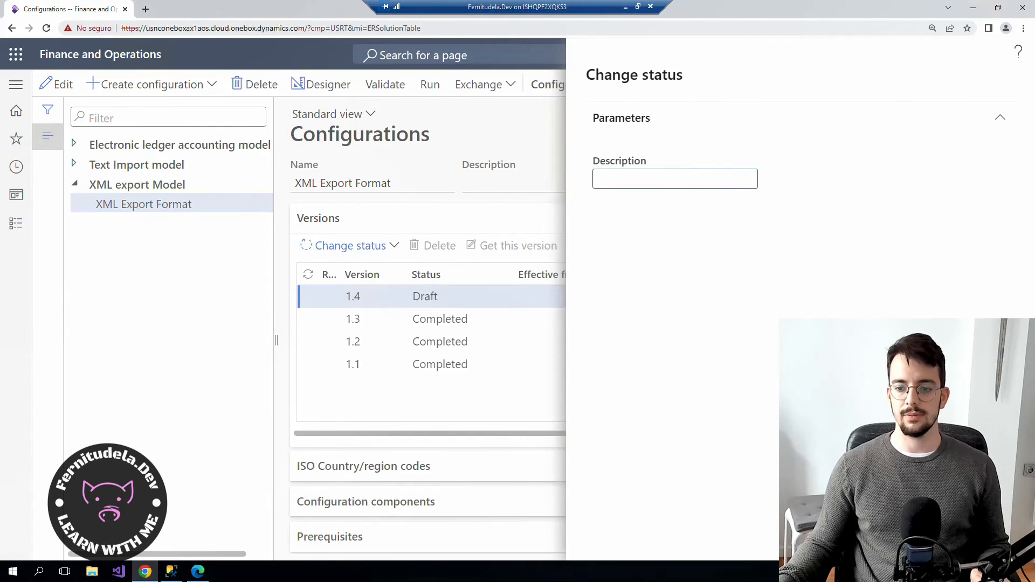
key(Return)
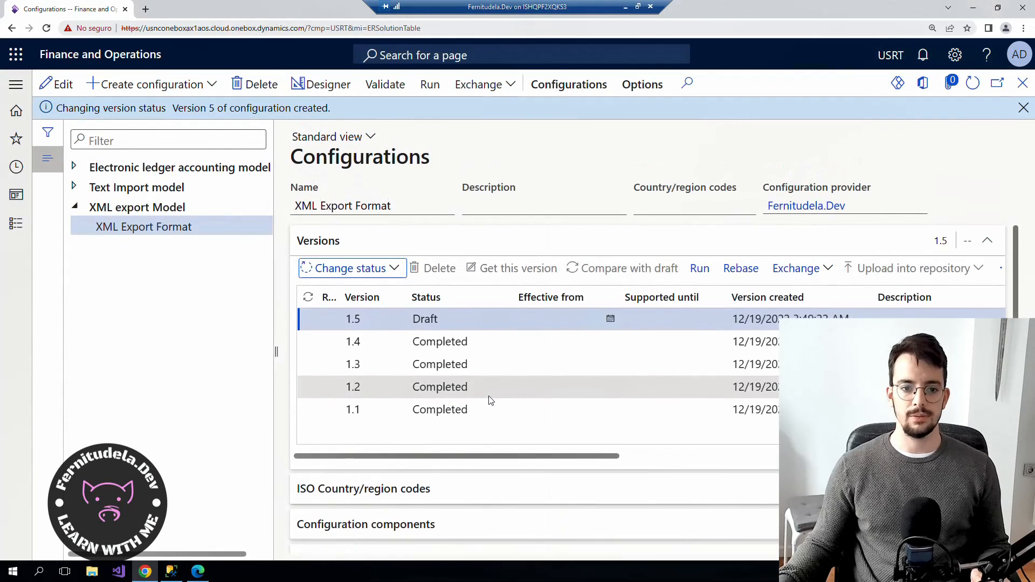
Run the format and check the output XML has no Name element for header 02.
click(429, 84)
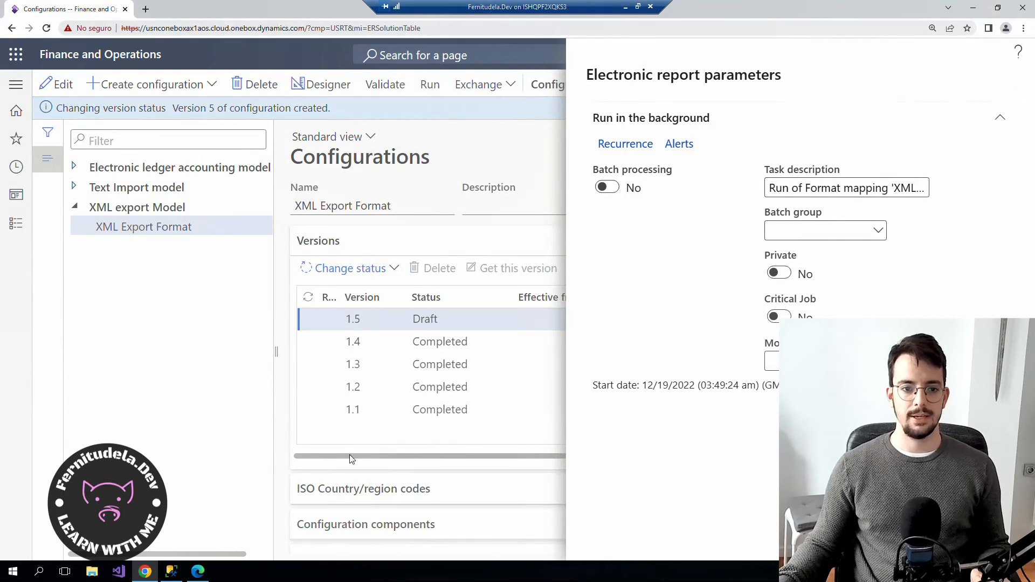
click(70, 545)
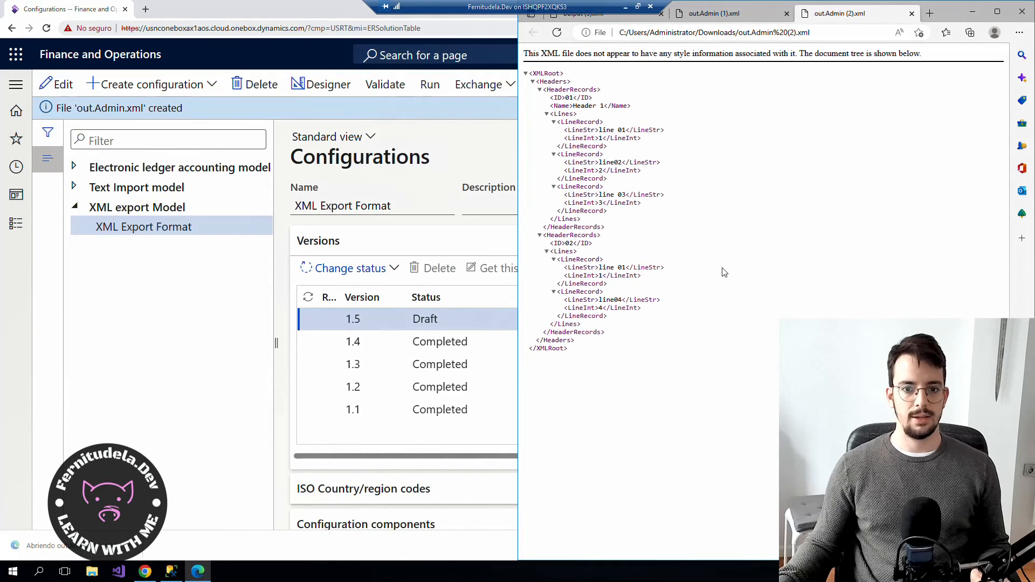
drag(593, 243, 549, 244)
click(613, 262)
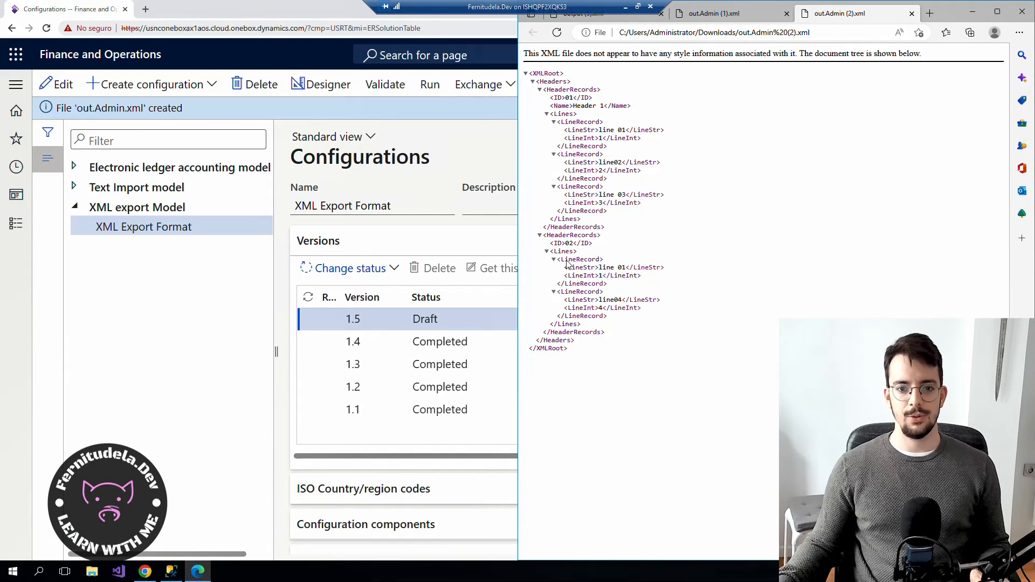
In the draft designer, set Mandatory to No on Name's ValueStr.
click(326, 86)
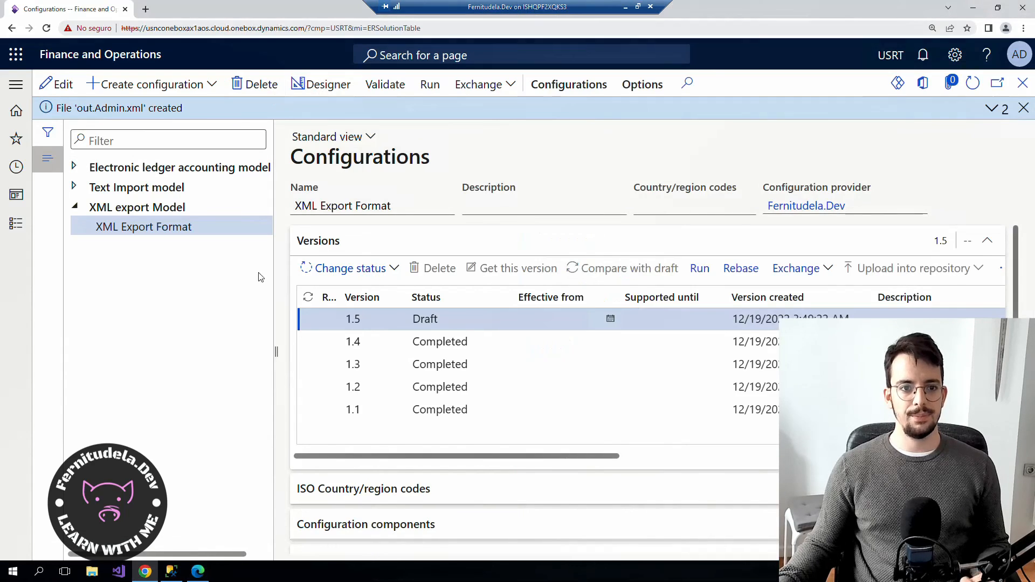
click(91, 203)
click(98, 223)
click(103, 243)
click(111, 281)
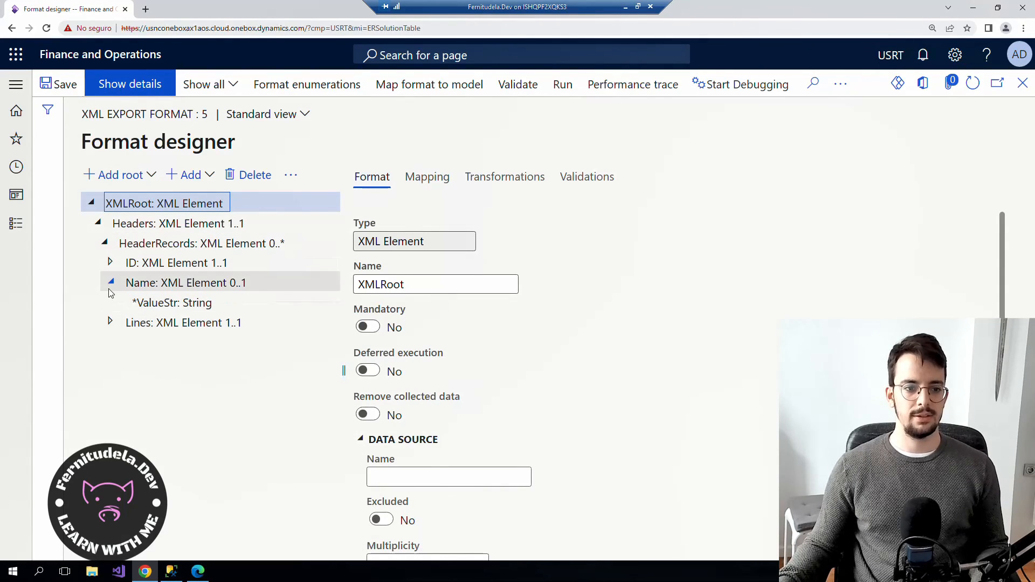
click(169, 305)
click(368, 326)
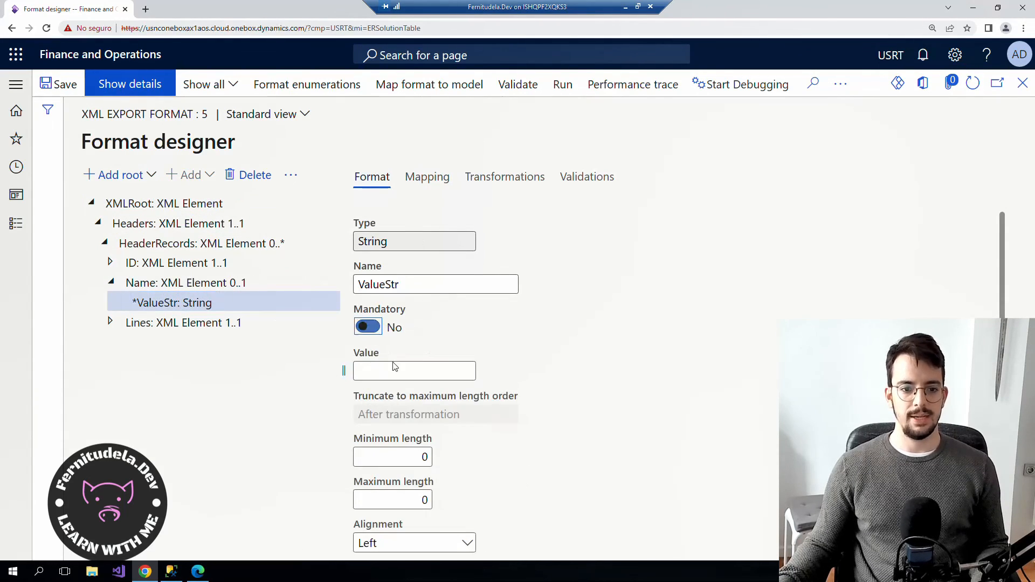
scroll(410, 374, down, 4)
Delete the Name element's Enabled formula in the mapping, save the format and close it.
click(427, 177)
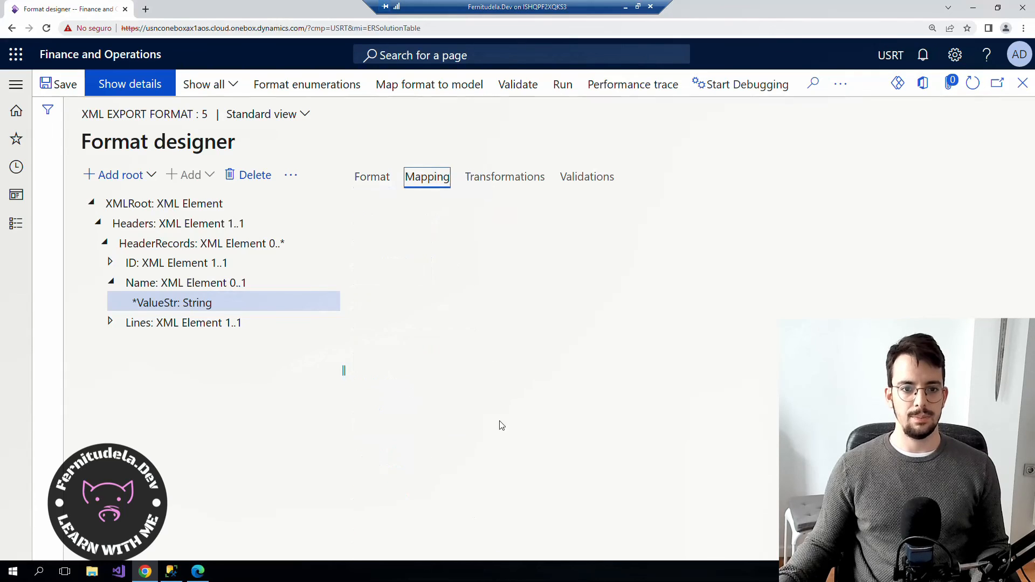
click(222, 286)
click(363, 534)
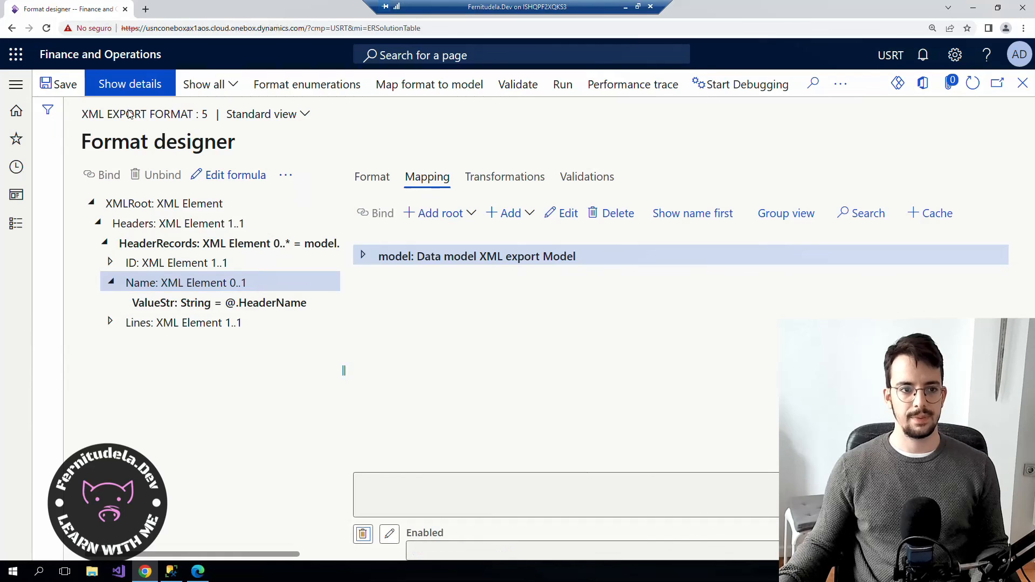
click(63, 87)
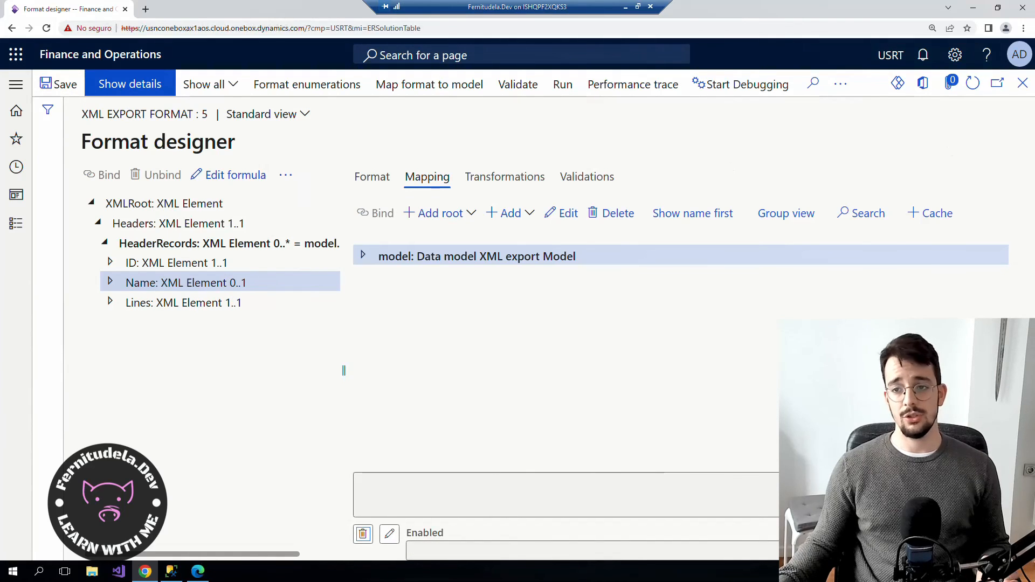
click(1023, 84)
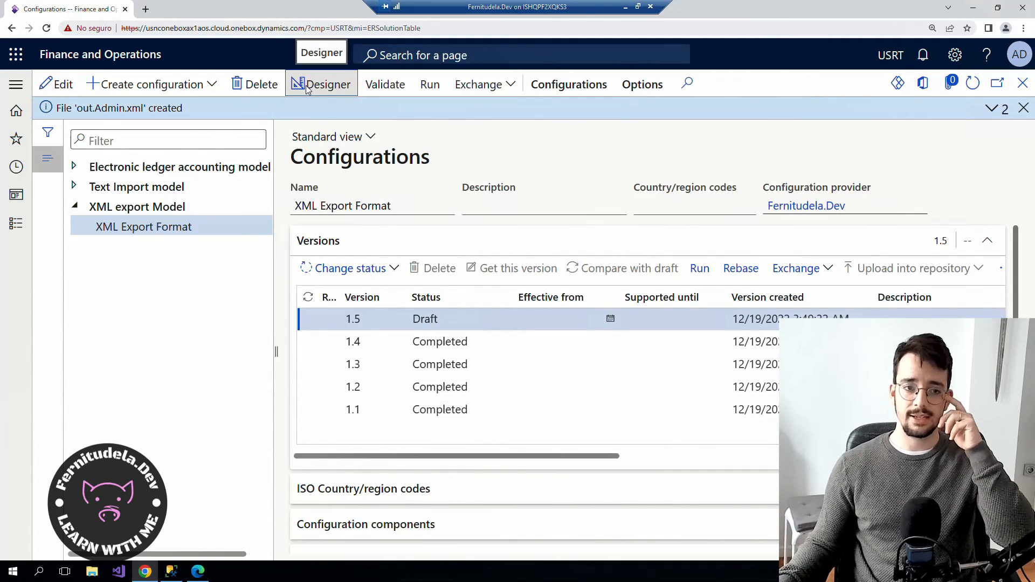
Change the status of version 1.5 to Complete.
click(347, 270)
click(346, 291)
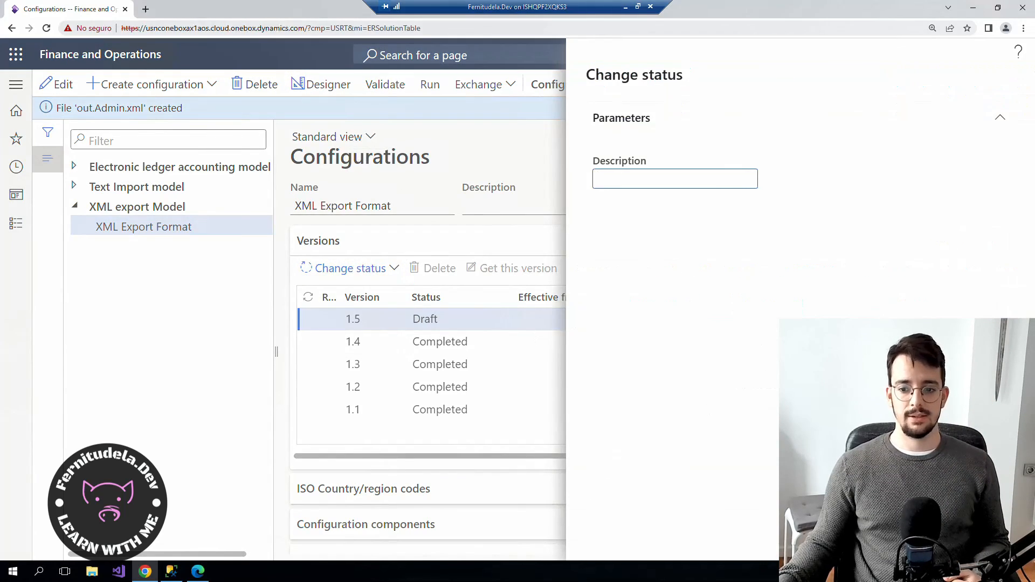
click(913, 540)
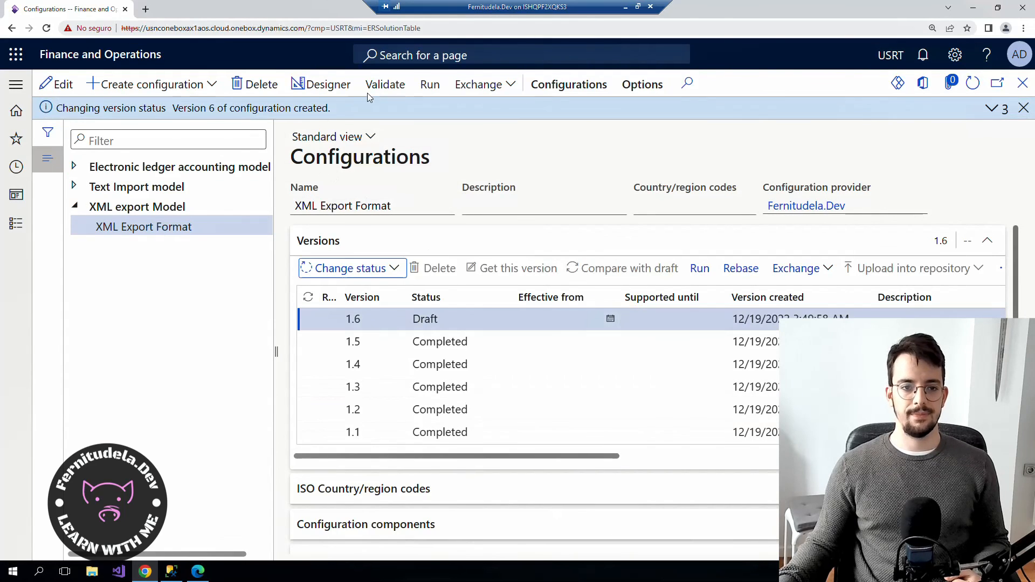
Run the format and verify out.Admin (3).xml shows an empty <Name/> for header 02.
click(430, 84)
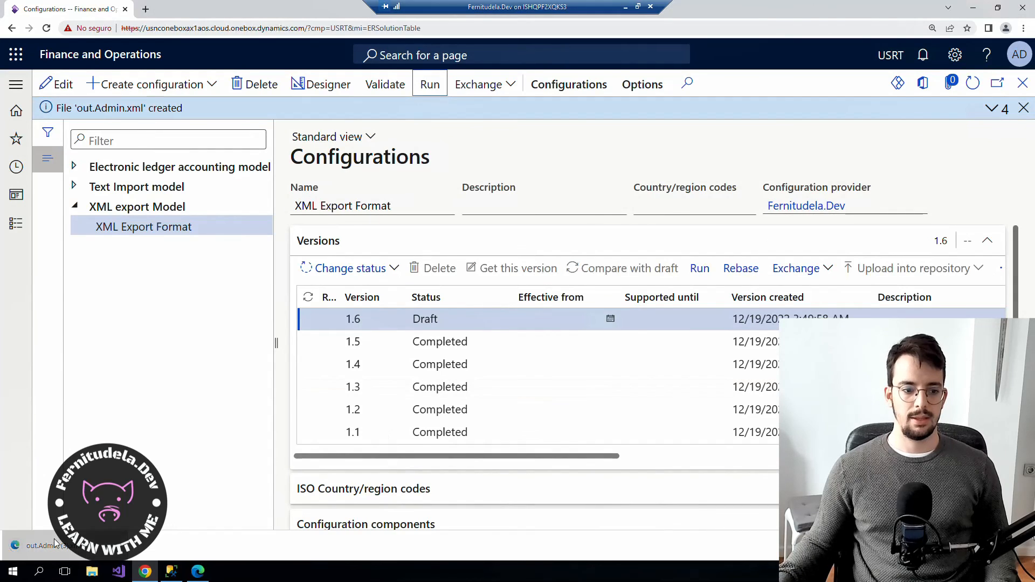
click(54, 544)
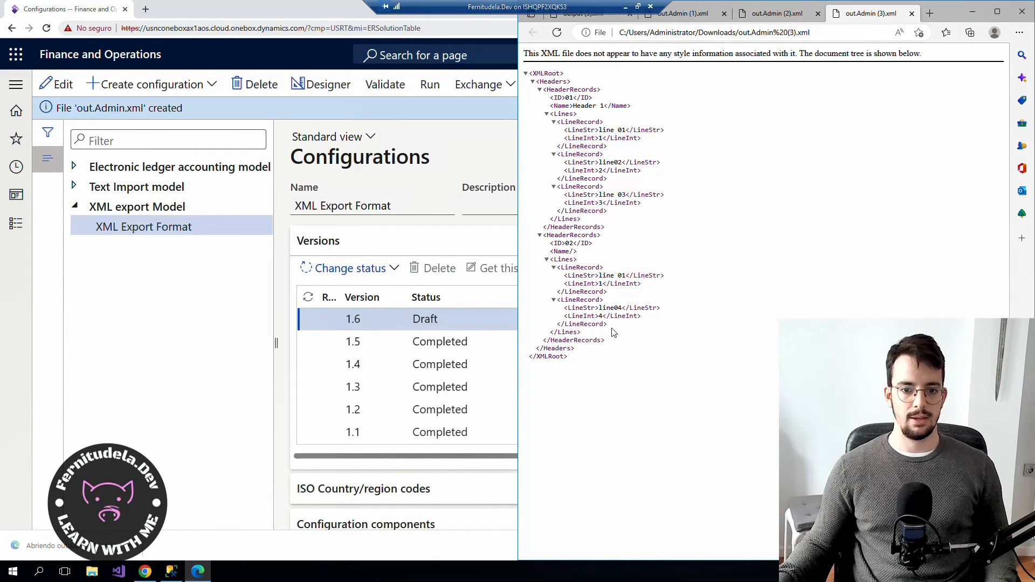
drag(578, 251, 549, 252)
click(601, 252)
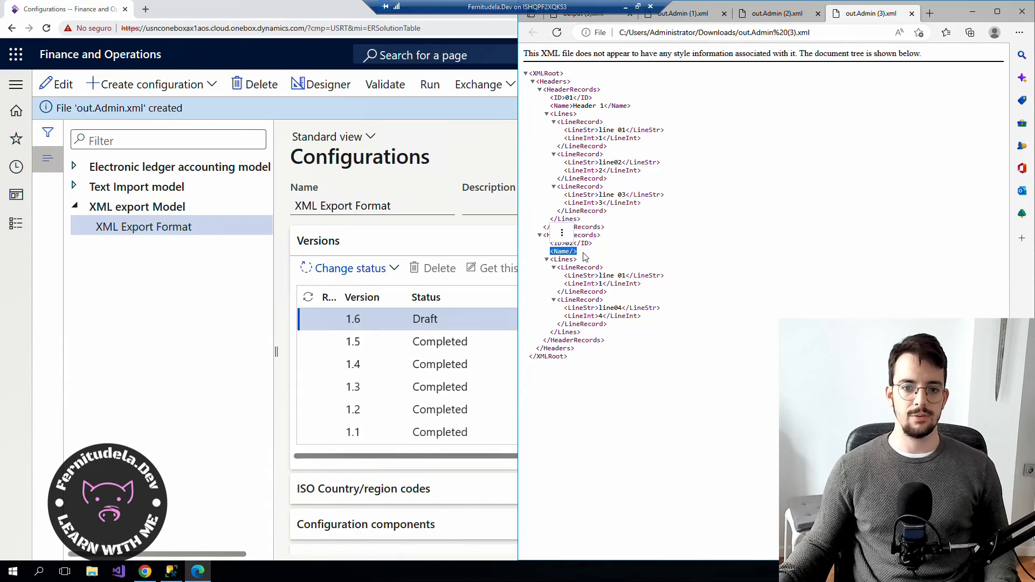
click(974, 13)
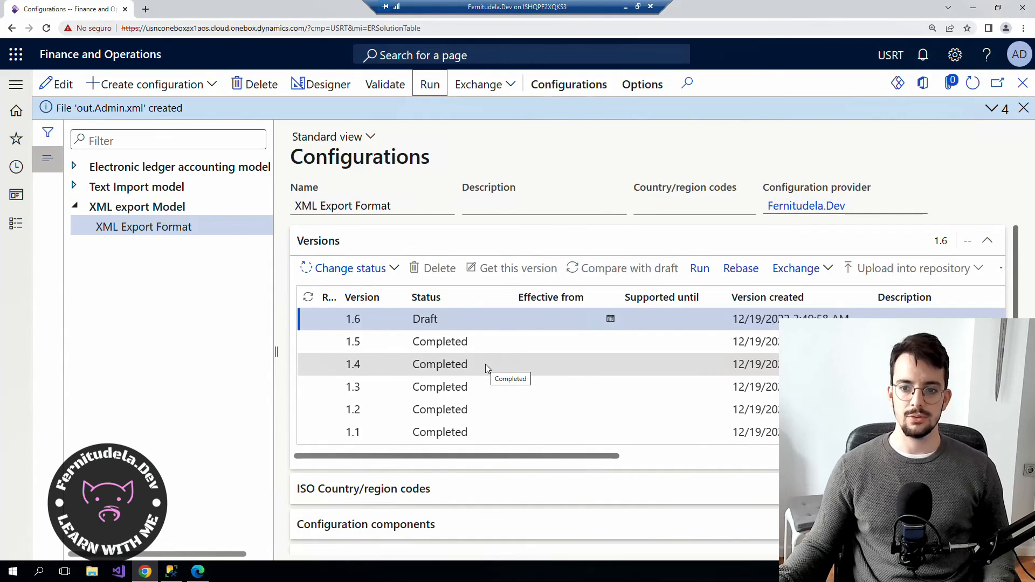